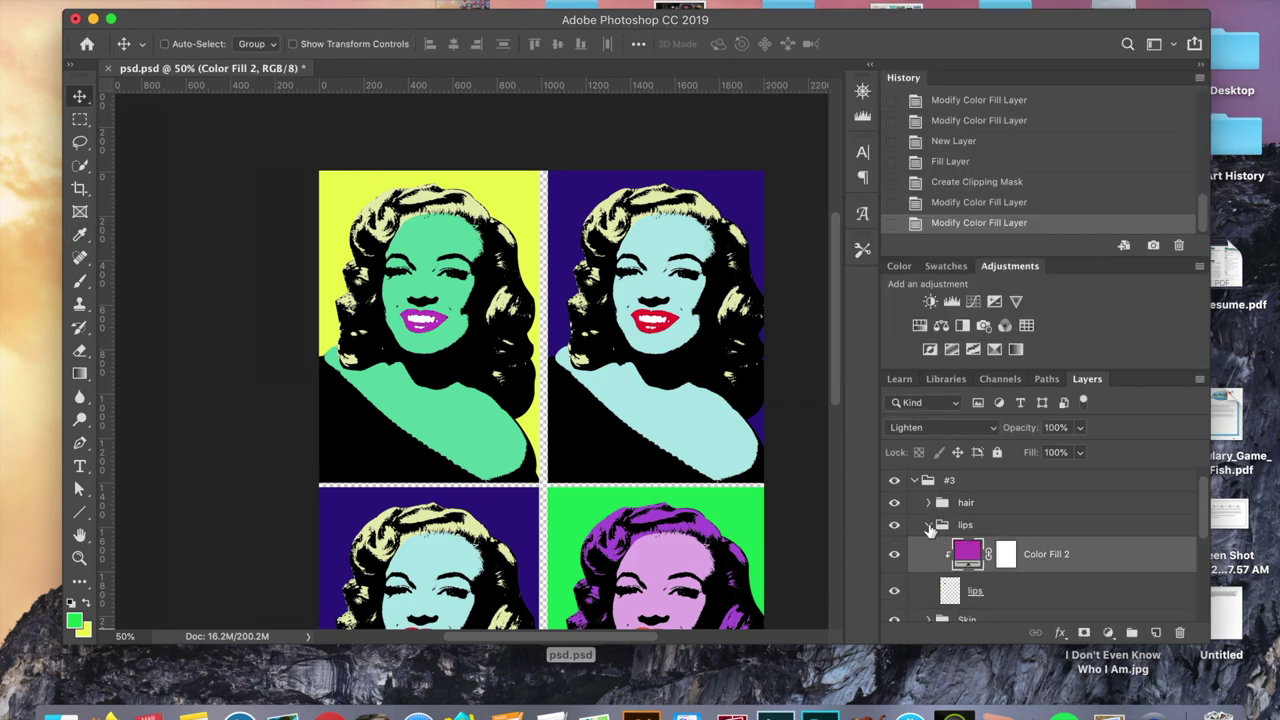
- Recolor the hair and skin fills of the yellow-background portrait and choose pink f451df as the background color for group #4's new layer
key("Return")
scroll(926, 500, "up", 5)
left_click(1150, 35)
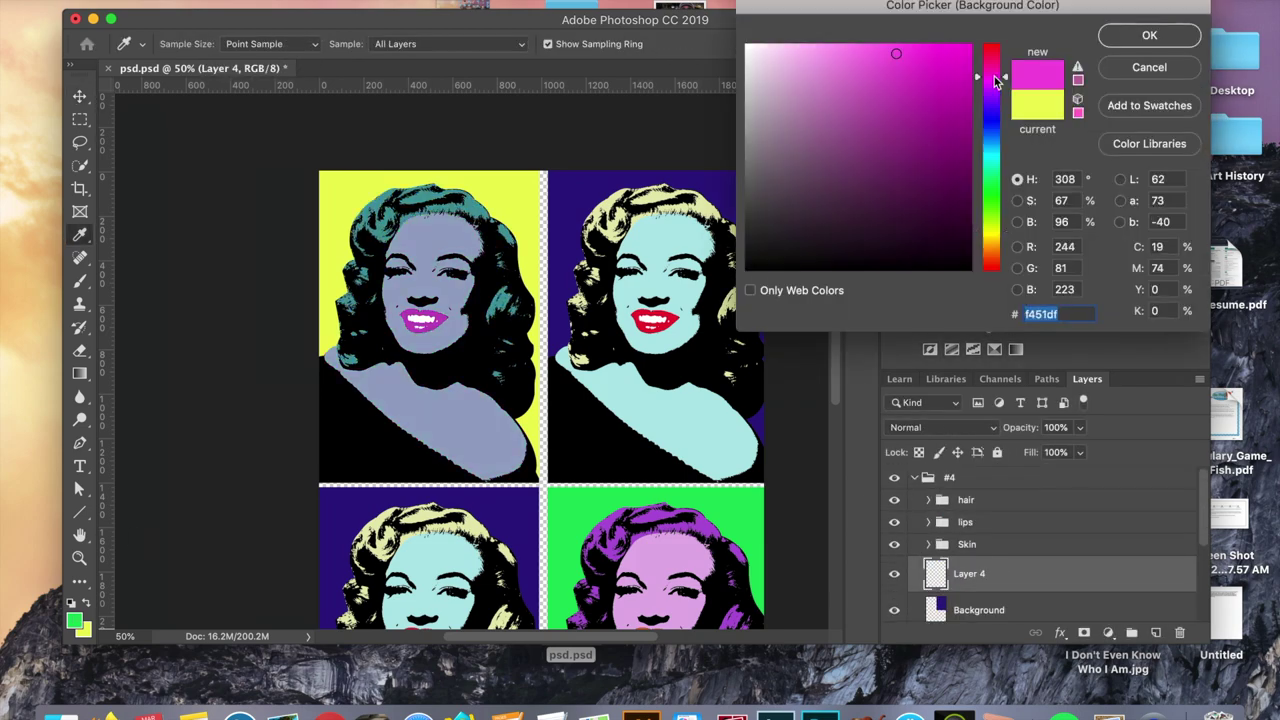
right_click(1000, 520)
left_click(1000, 440)
left_click(1150, 35)
left_click(971, 123)
left_click_drag(990, 110, 990, 80)
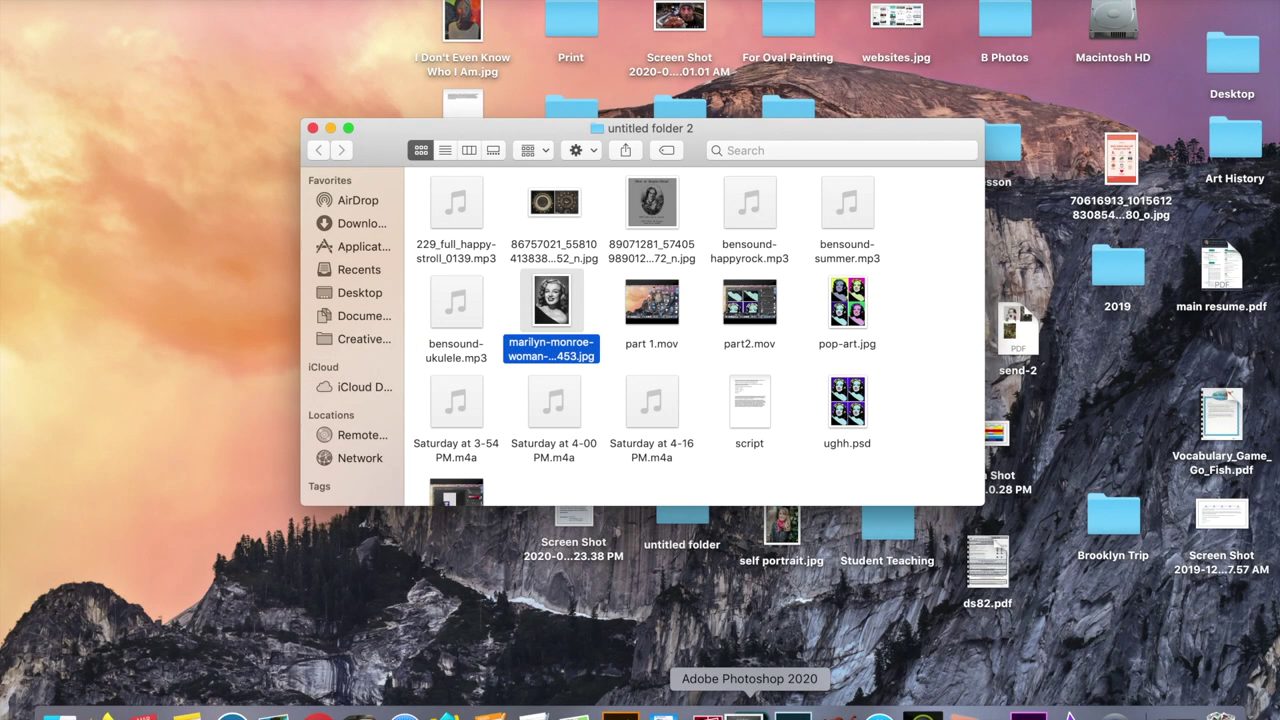
- Open marilyn-monroe-woman-actress-pretty-53453.jpg in Adobe Photoshop 2020
left_click(750, 712)
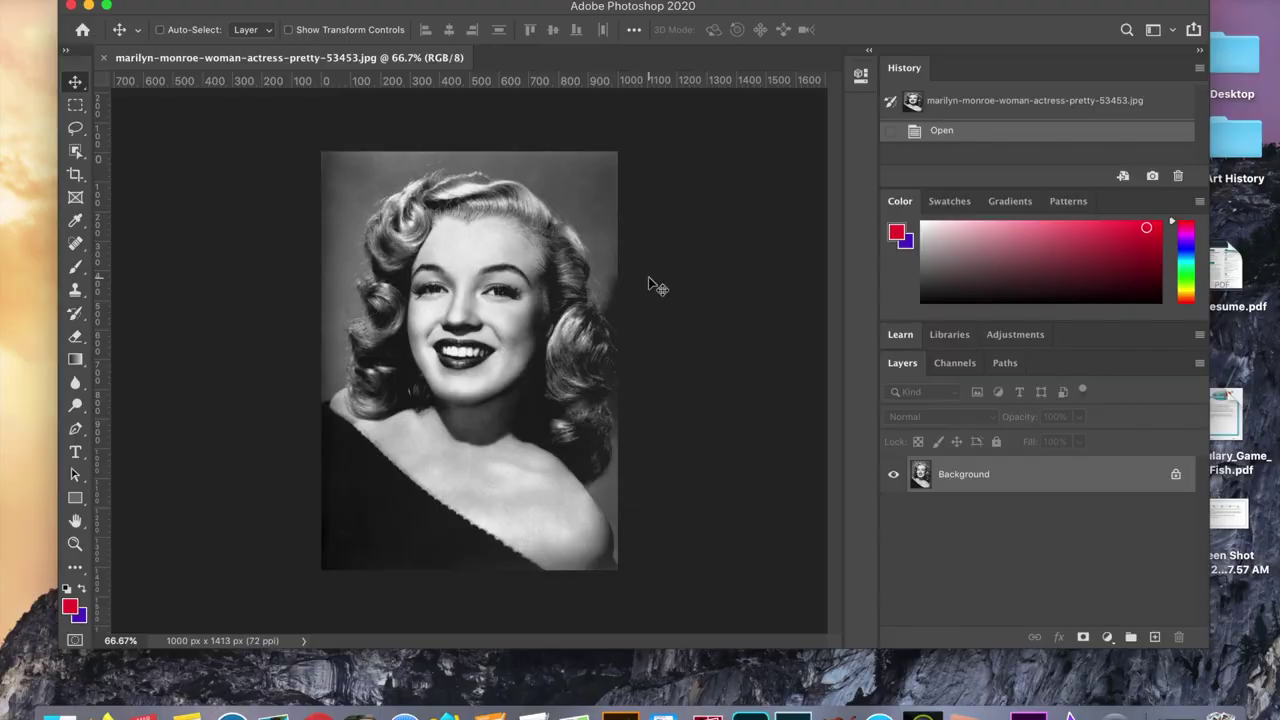
- Examine the portrait's mouth up close at 600% and return to the 100% view
key("super+plus")
key("super+plus")
key("super+plus")
key("super+plus")
key("super+plus")
key("super+plus")
key("super+plus")
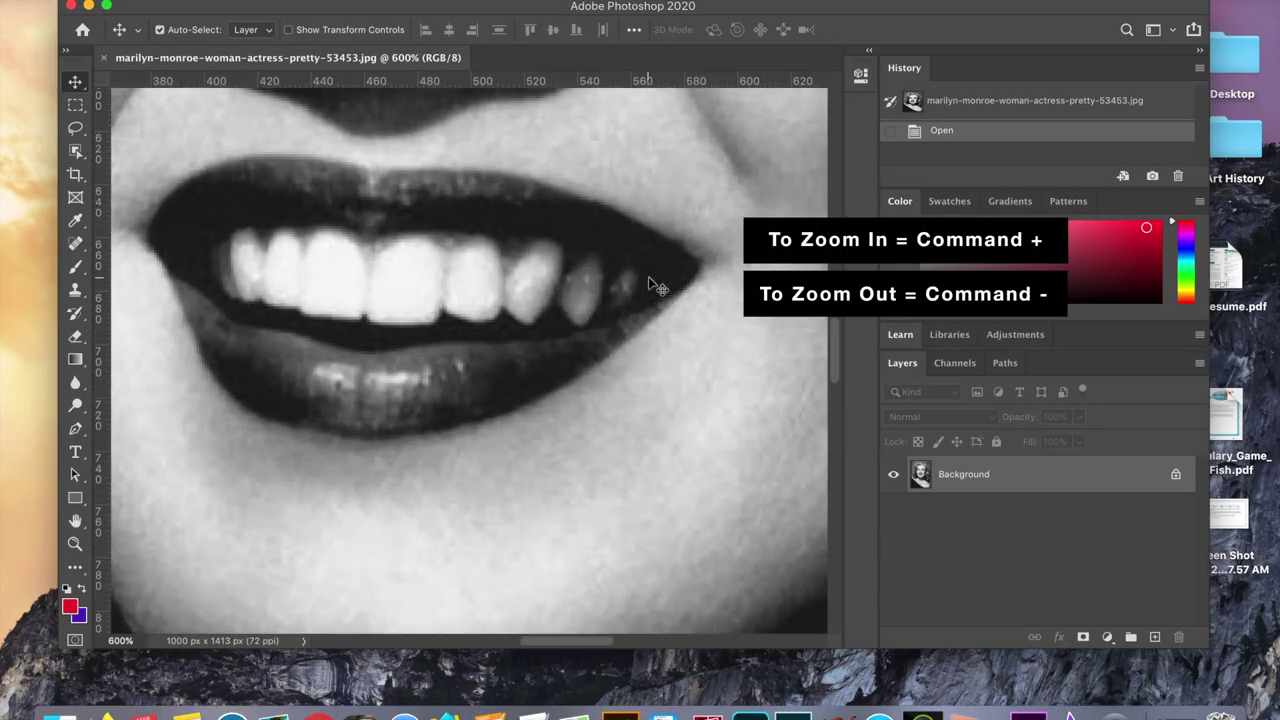
key("super+minus")
key("super+minus")
key("super+minus")
key("super+minus")
key("super+minus")
key("super+minus")
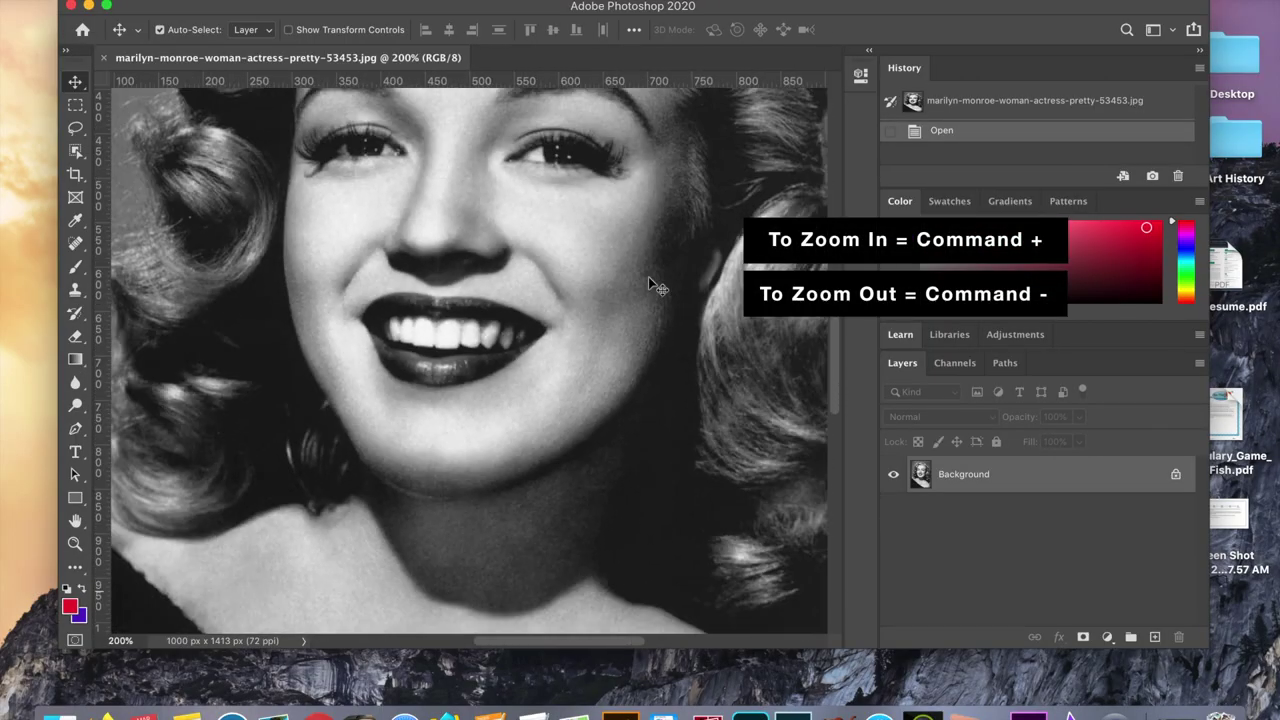
key("super+minus")
key("super+plus")
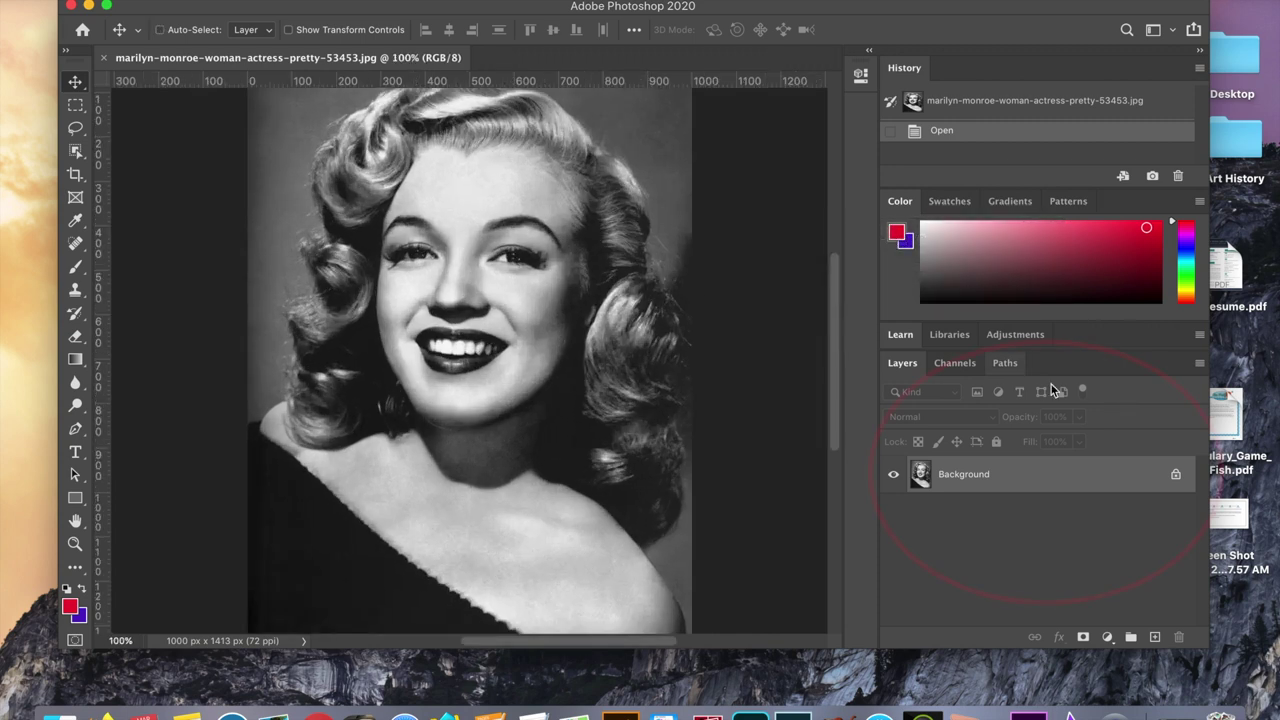
- Unlock the Background layer to turn it into a regular editable layer
left_click(1178, 480)
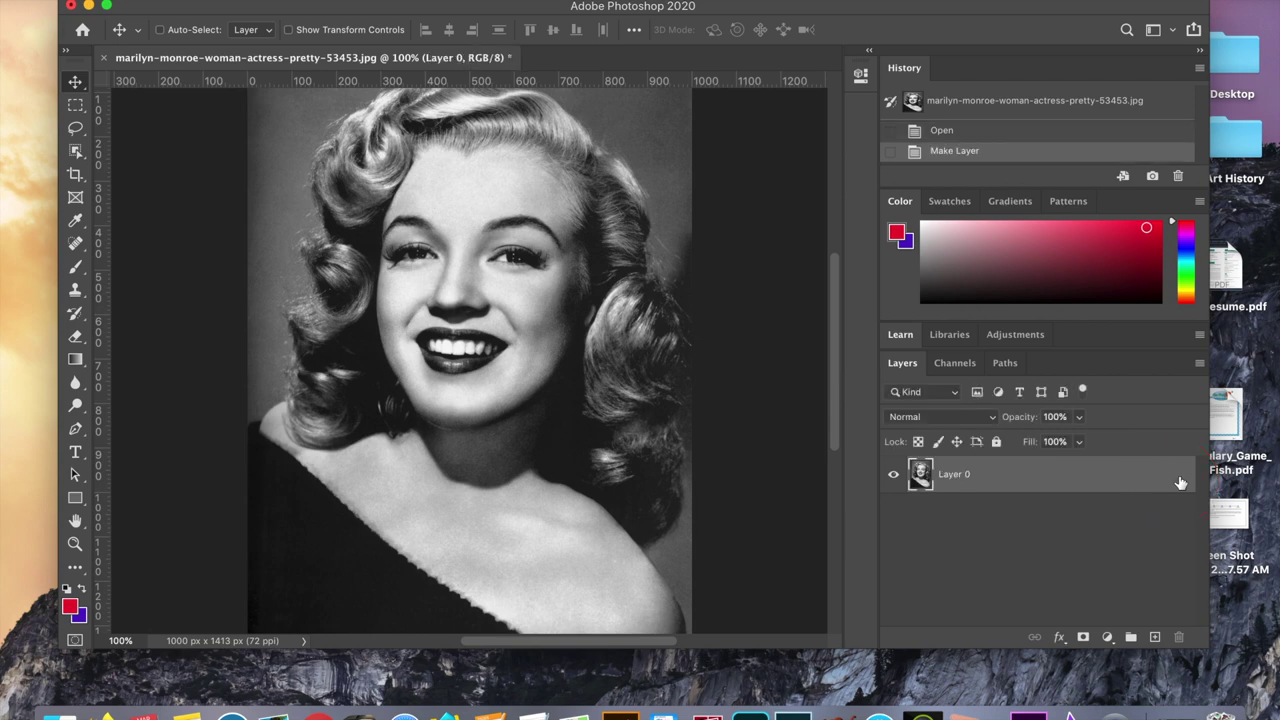
double_click(1179, 478)
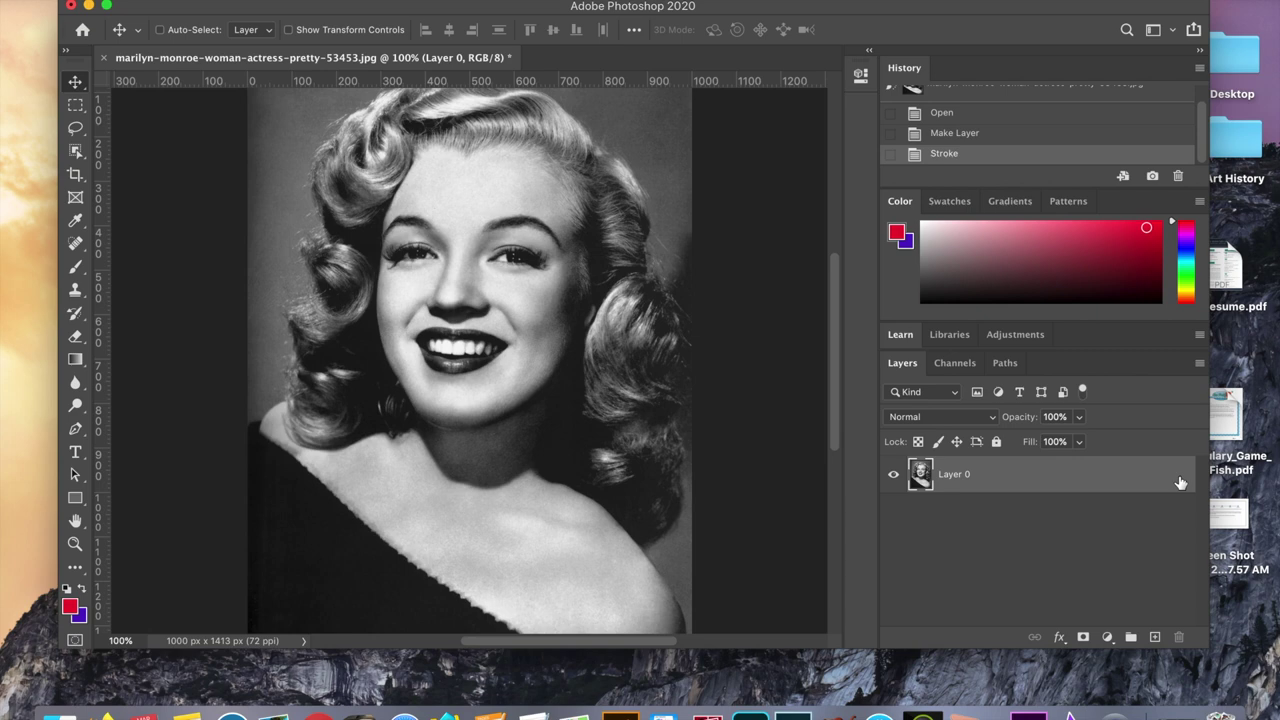
- Start a path with the Pen tool where the dress's upper edge meets the photo's left border
key("ctrl+=")
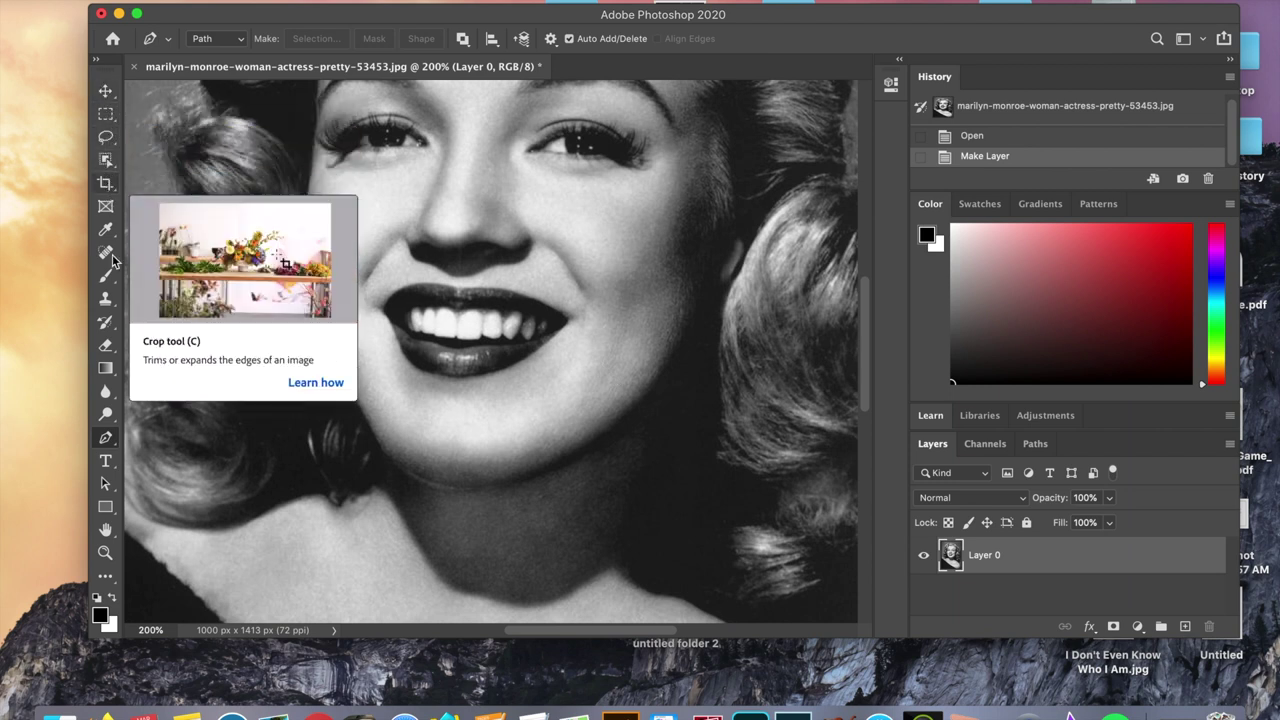
left_click(106, 440)
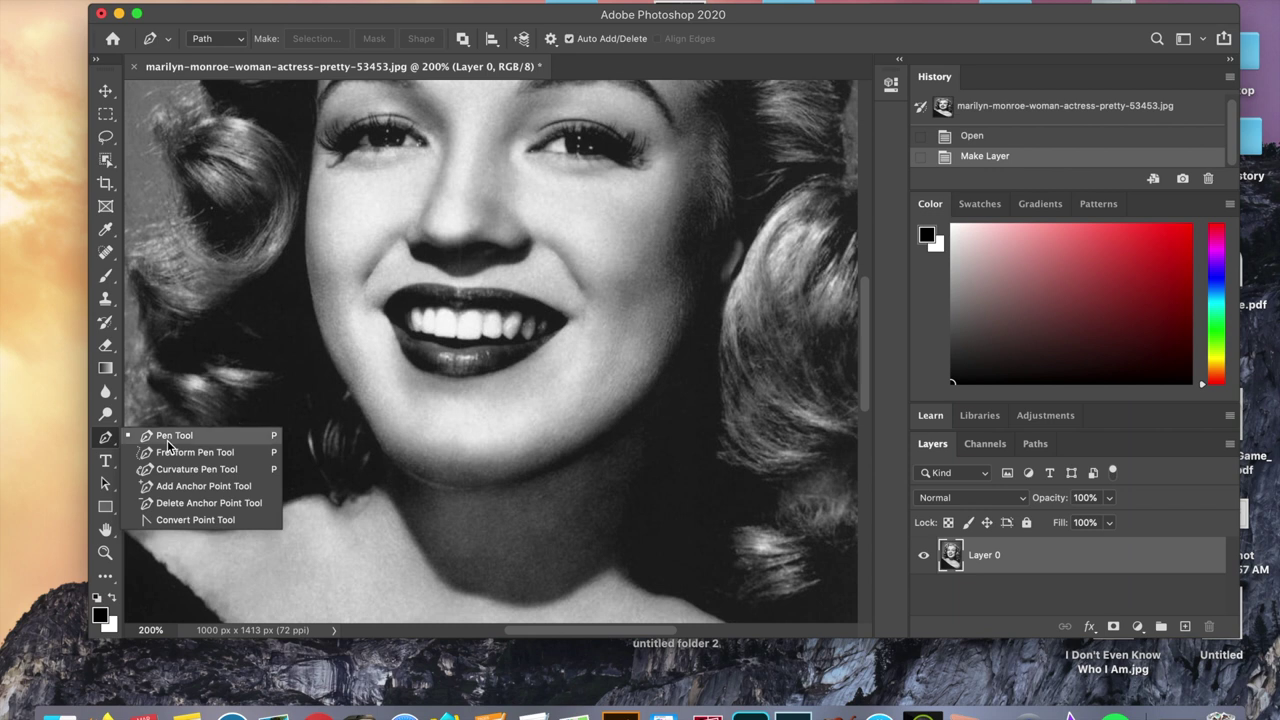
left_click(172, 438)
scroll(352, 503, "left", 5)
scroll(352, 503, "down", 1)
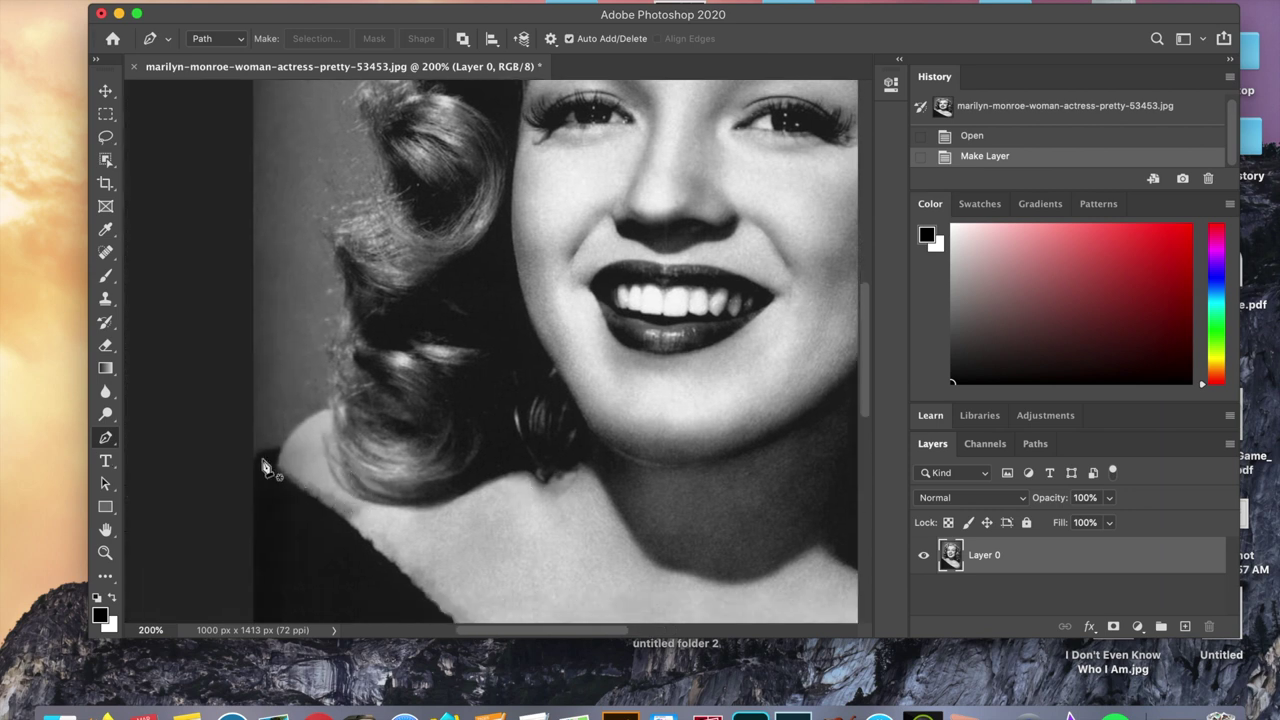
left_click(253, 460)
left_click(281, 448)
left_click(334, 415)
left_click(334, 346)
left_click(387, 277)
left_click(394, 215)
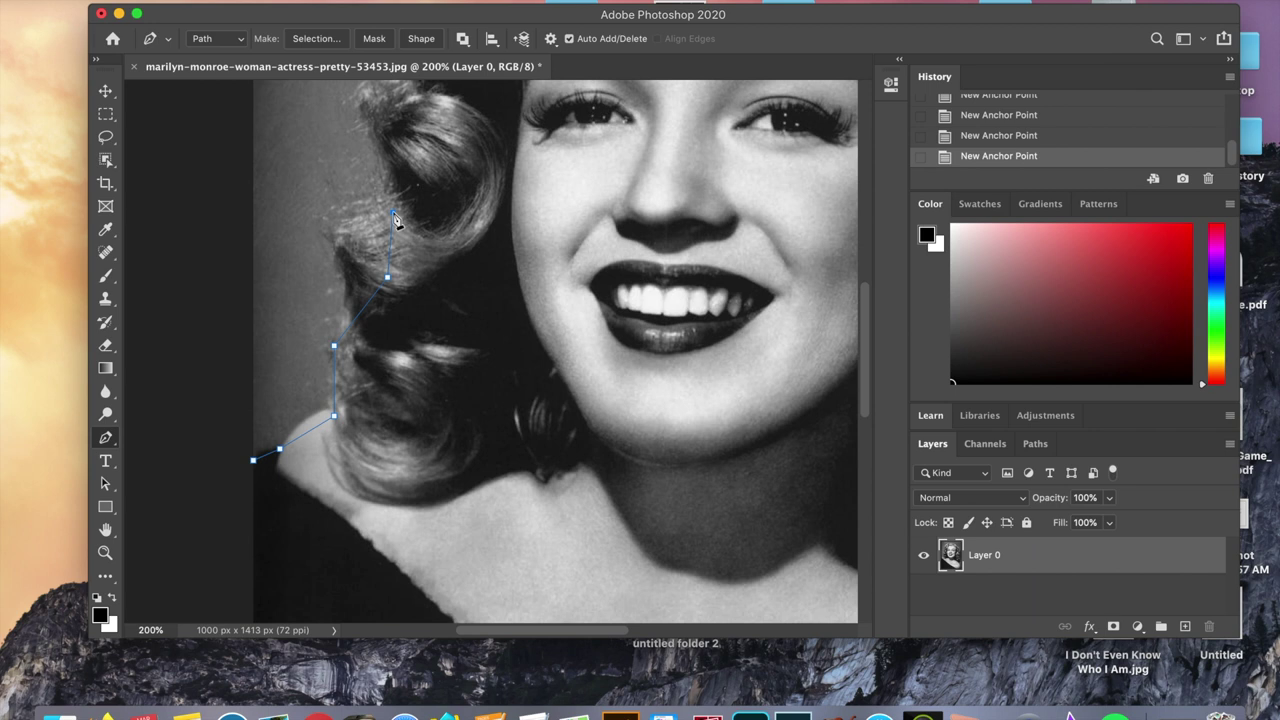
key("super+z")
key("super+z")
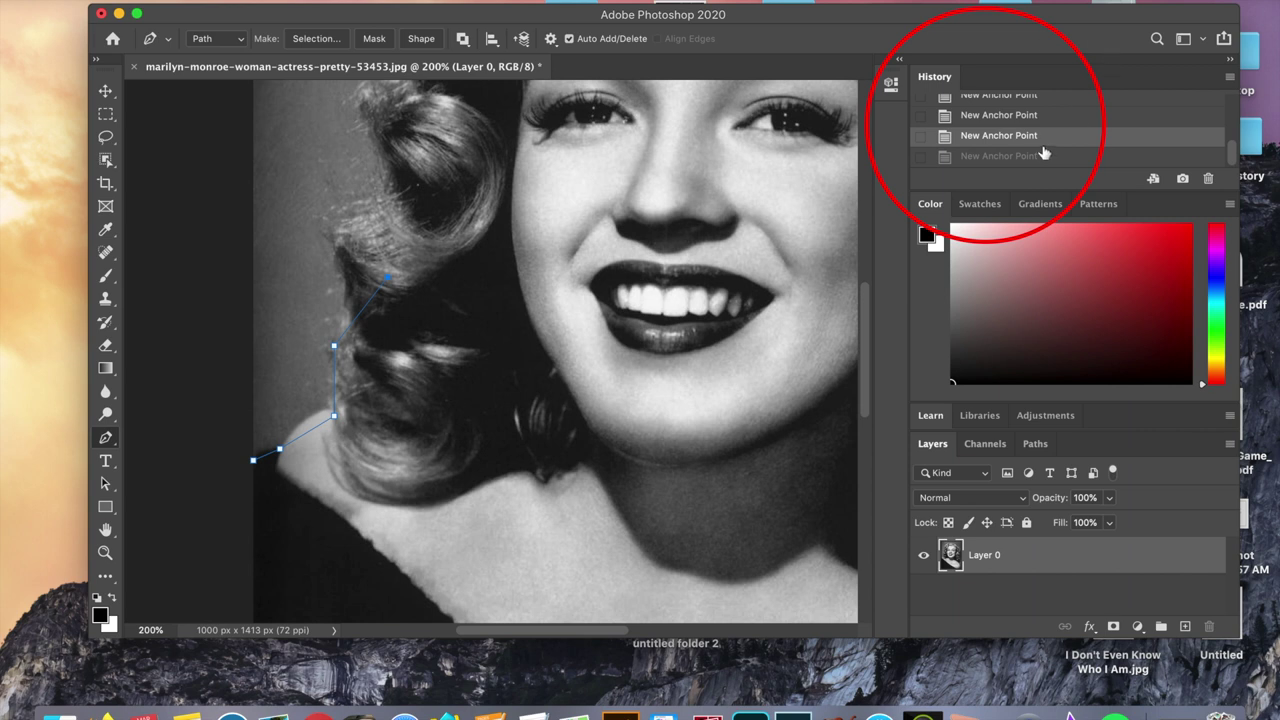
scroll(1040, 150, "up", 1)
scroll(1040, 152, "up", 1)
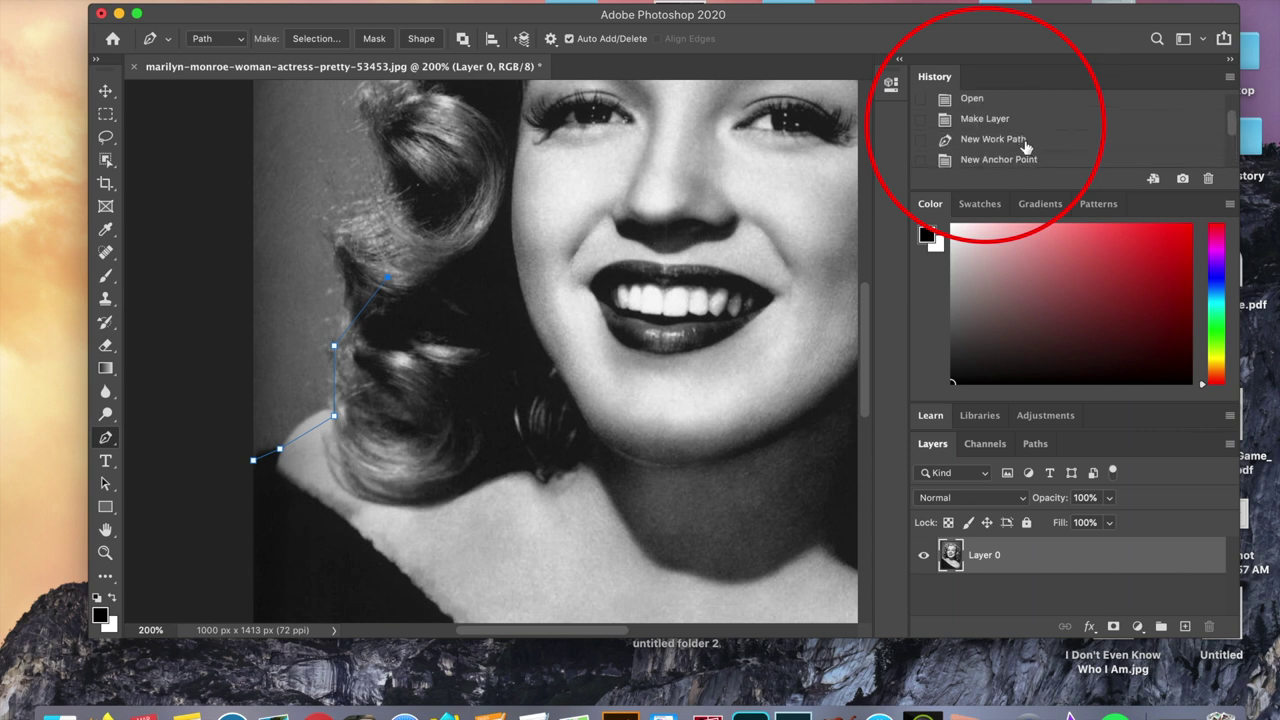
left_click(1022, 140)
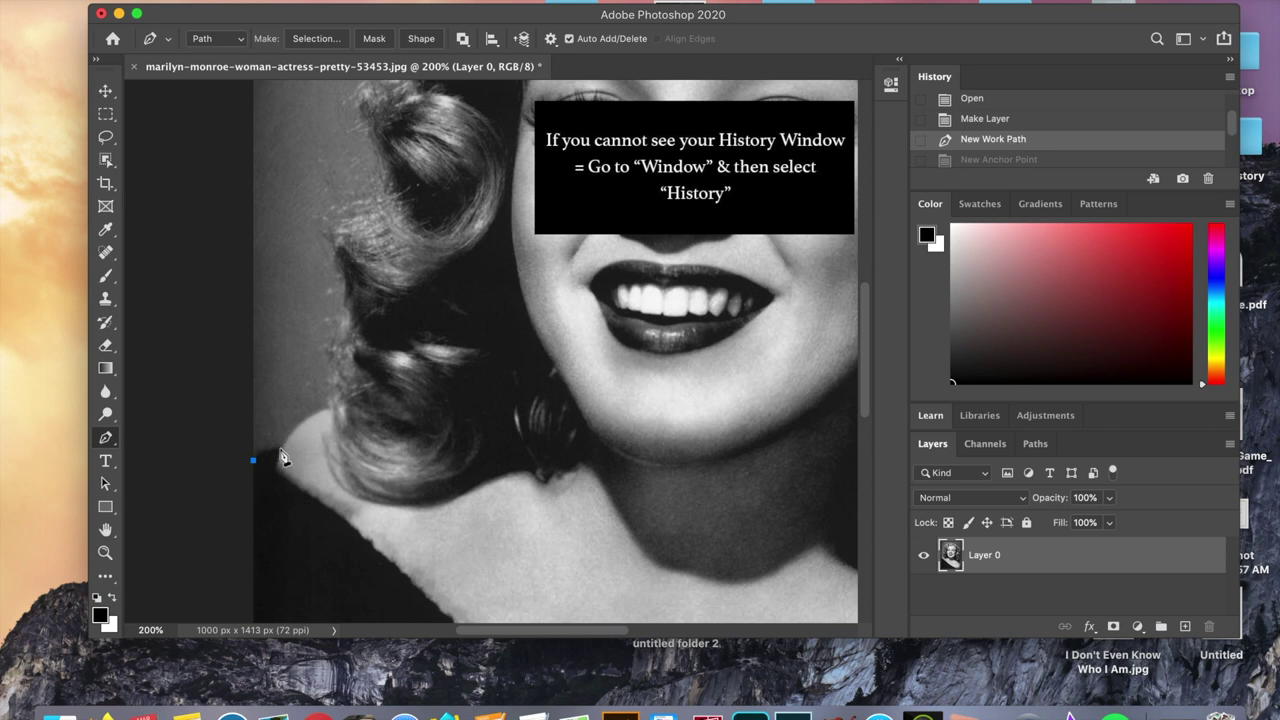
- Add a curved anchor point at the dress's upper corner by the shoulder and remove its outgoing handle
left_click(279, 450)
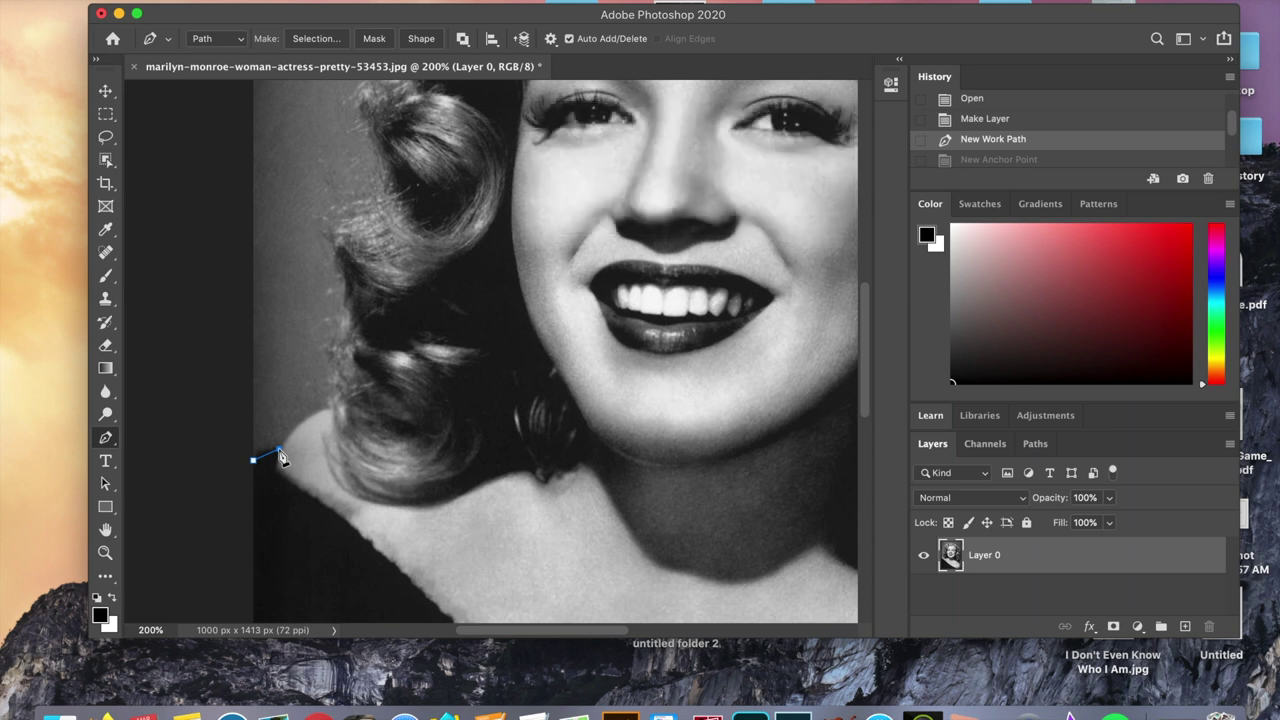
left_click_drag(281, 452, 294, 465)
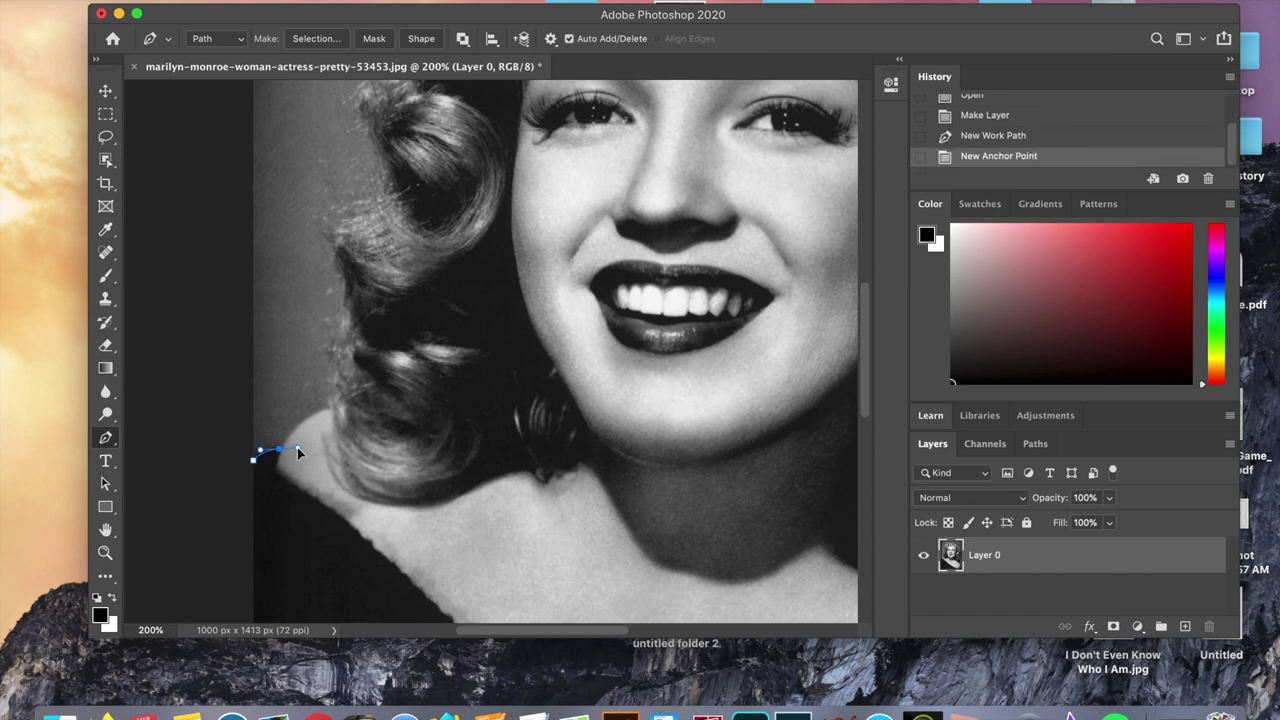
left_click(297, 447)
key("alt")
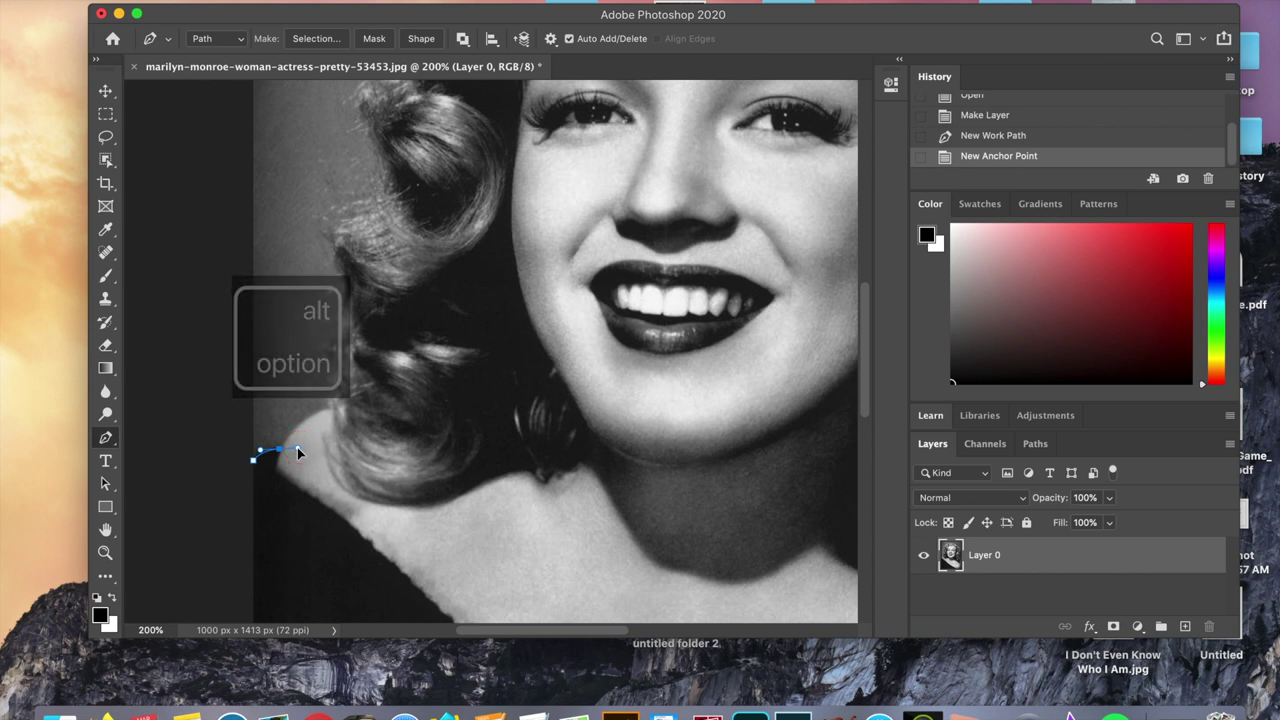
left_click_drag(297, 447, 283, 457)
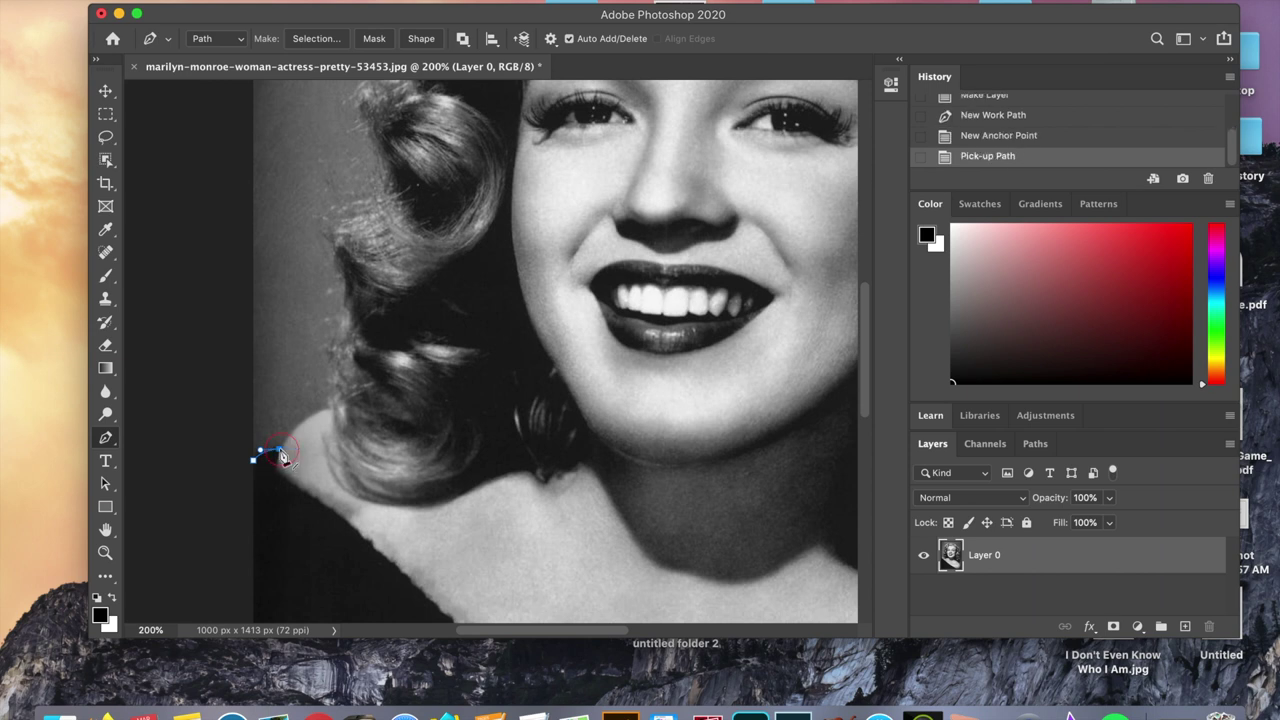
- Continue the path with curved segments over the shoulder and up the outer edge of the lower-left curls
left_click_drag(327, 407, 342, 326)
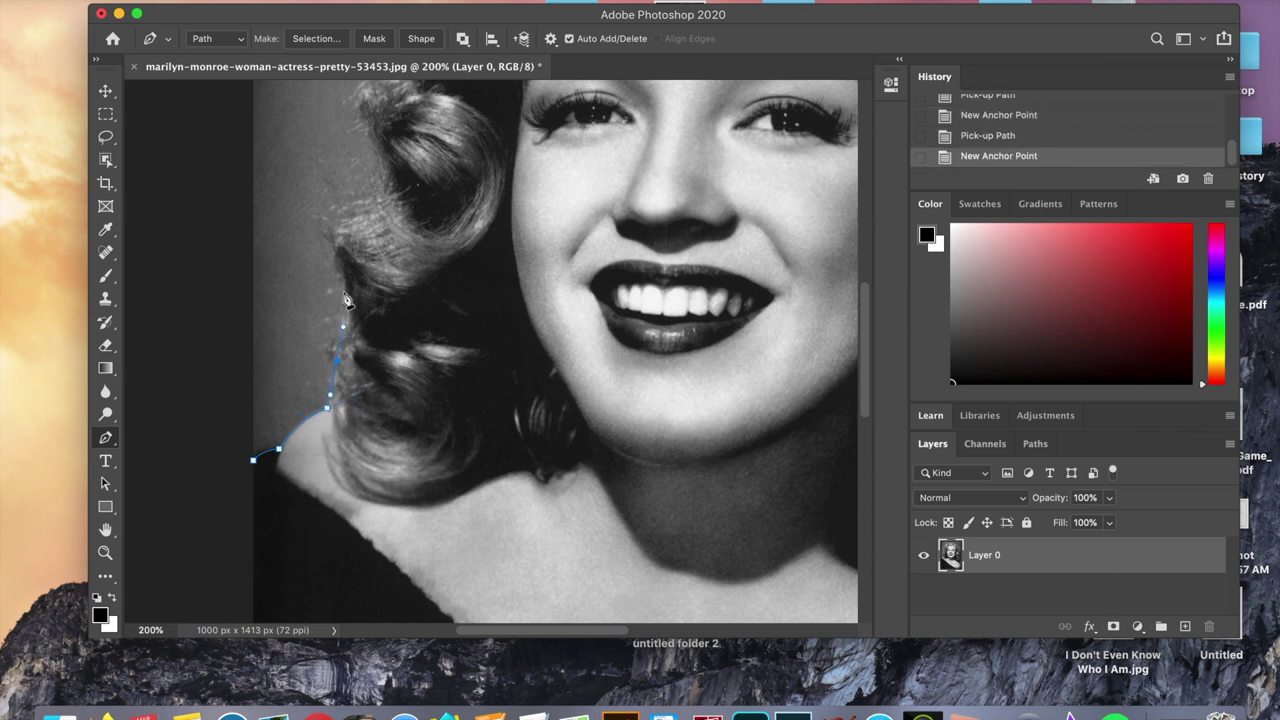
left_click(329, 234)
scroll(330, 235, "up", 5)
scroll(330, 235, "left", 4)
left_click(468, 257)
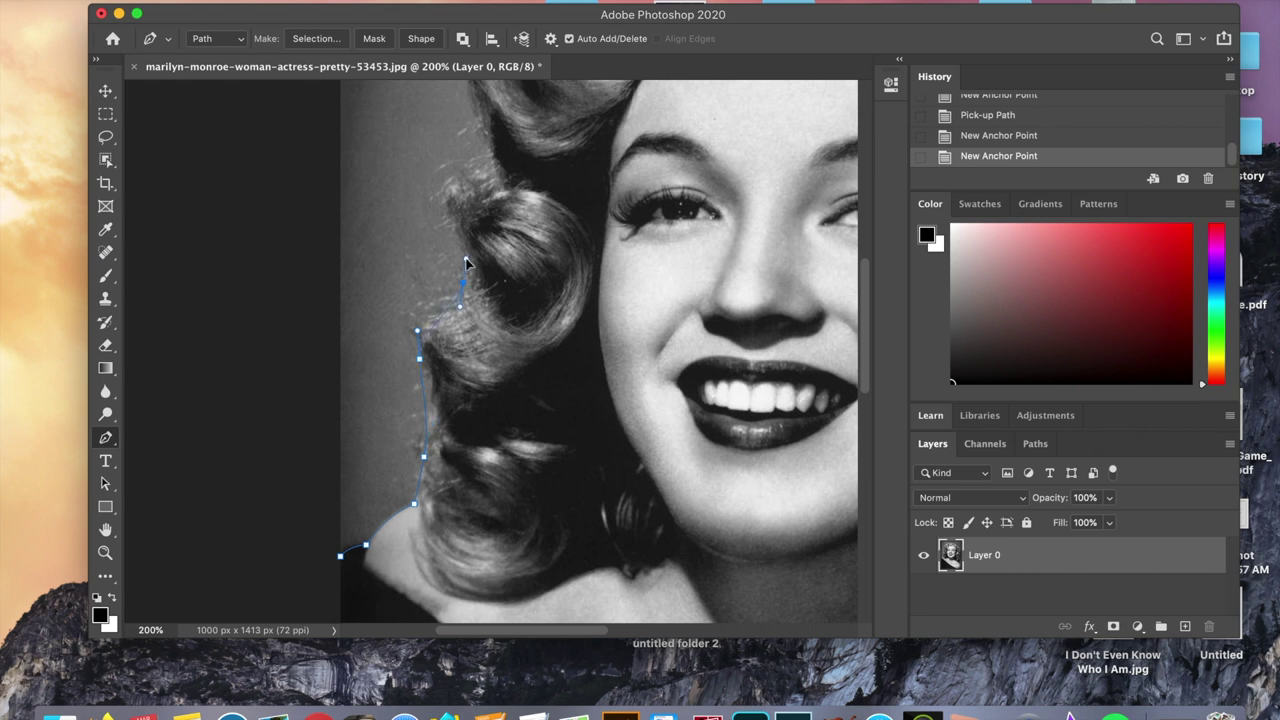
- Extend the curved path around the middle-left curl and up the outside of the large upper-left curl
scroll(470, 263, "down", 2)
scroll(470, 263, "right", 2)
scroll(468, 263, "up", 5)
scroll(468, 263, "left", 2)
left_click_drag(481, 373, 565, 333)
left_click(482, 374)
left_click(495, 196)
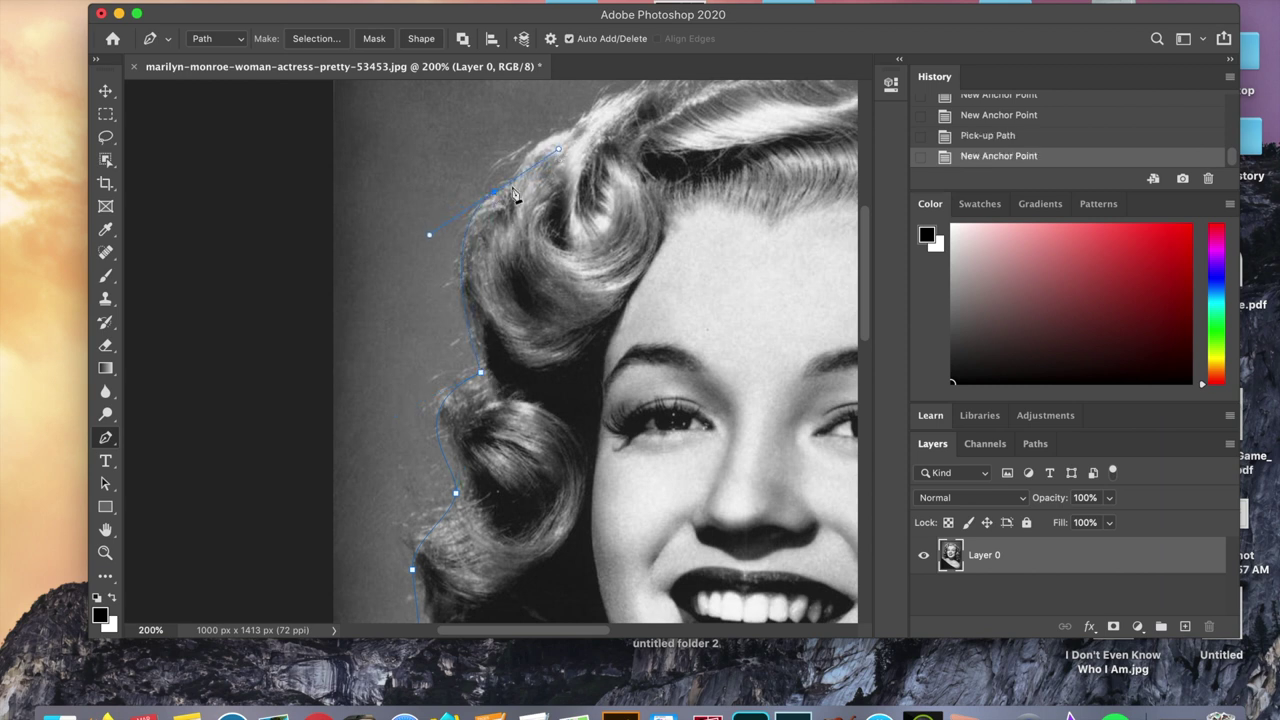
- Trace over the top of the large upper-left curl toward the hair parting, removing the outgoing handles at the anchors
scroll(550, 168, "up", 4)
scroll(550, 168, "right", 2)
left_click(483, 314)
left_click(446, 341)
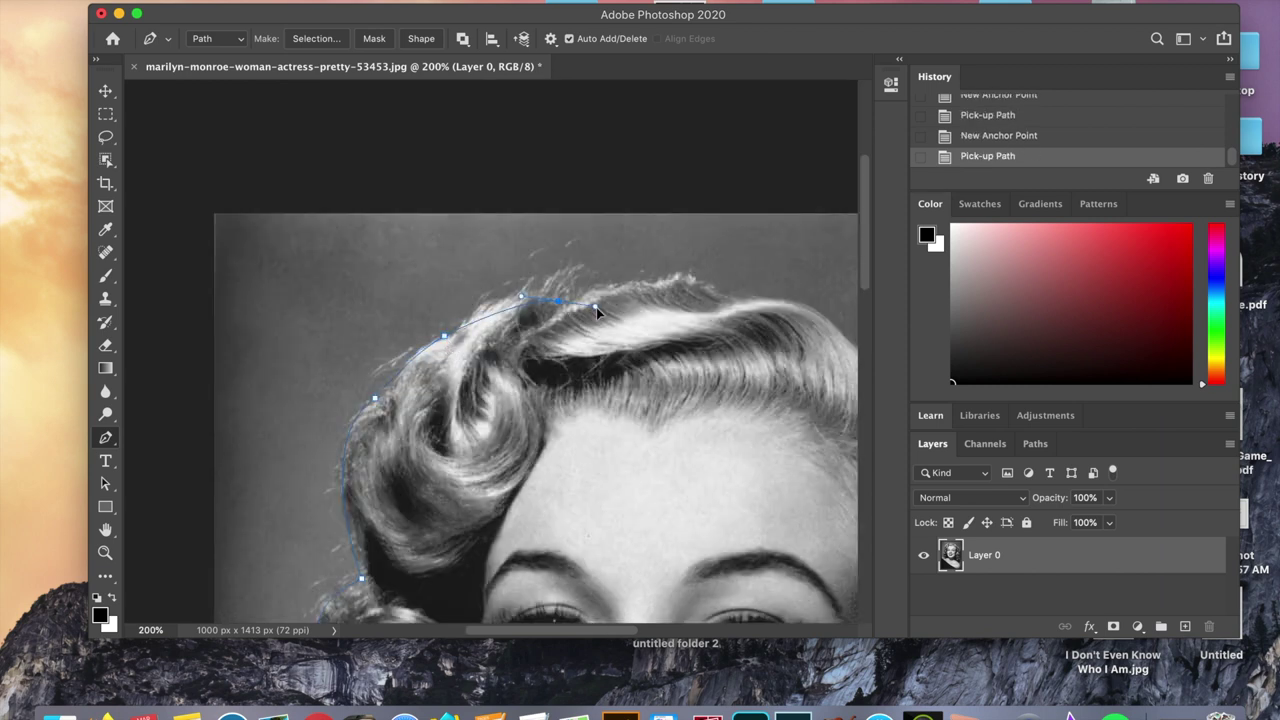
left_click(557, 300)
left_click(557, 300)
- Extend the path to the hair's highest tuft, redoing the peak anchor and removing its outgoing handle
left_click_drag(639, 279, 693, 258)
left_click(693, 255)
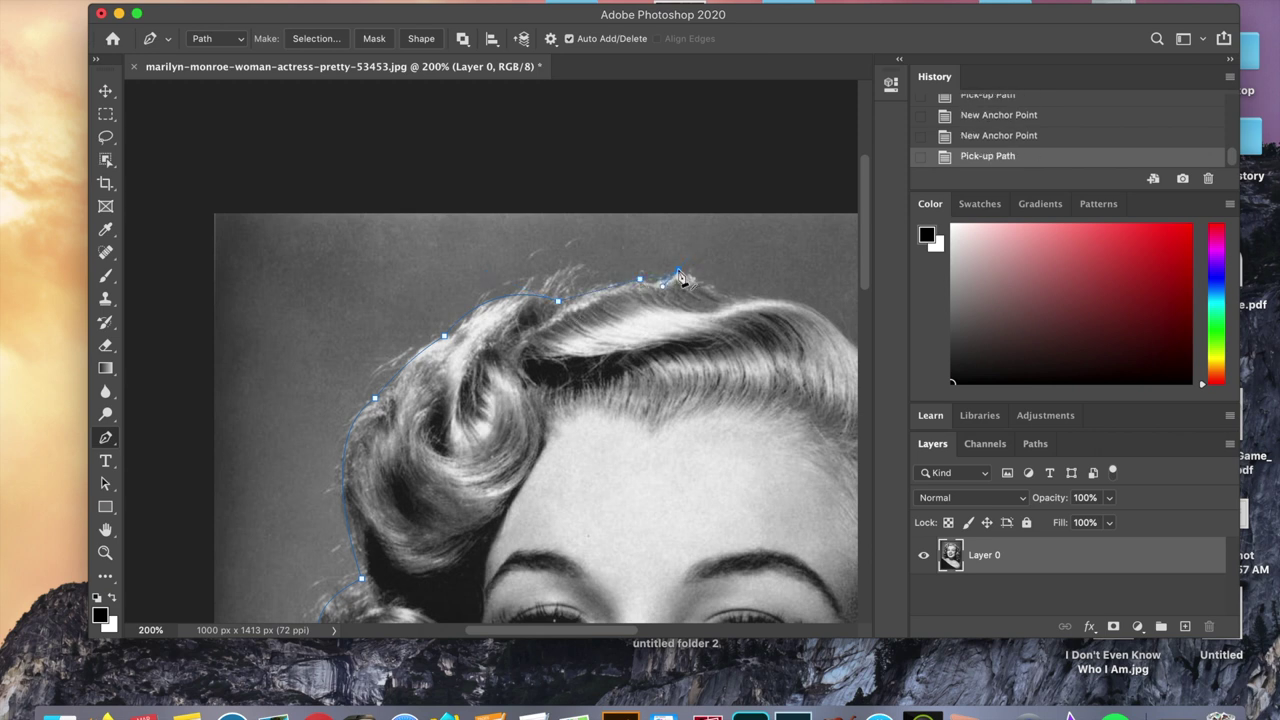
key("super+z")
left_click(680, 273)
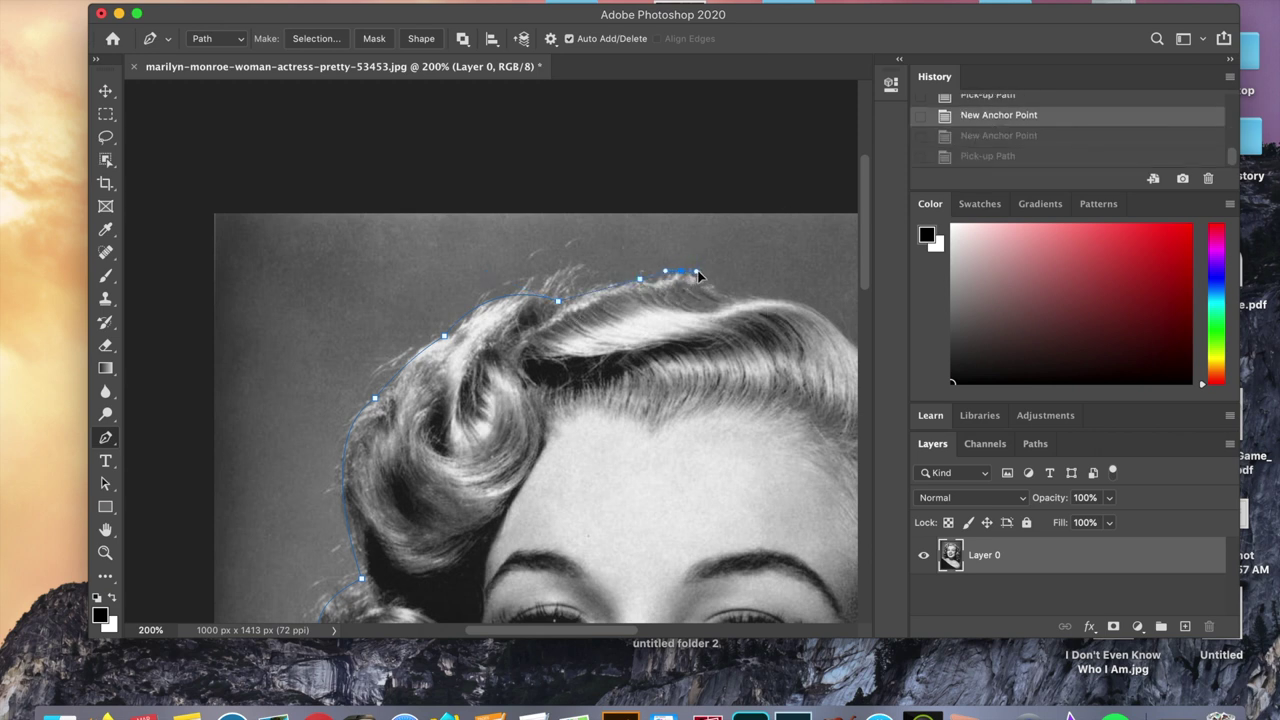
left_click(705, 265)
left_click(683, 273)
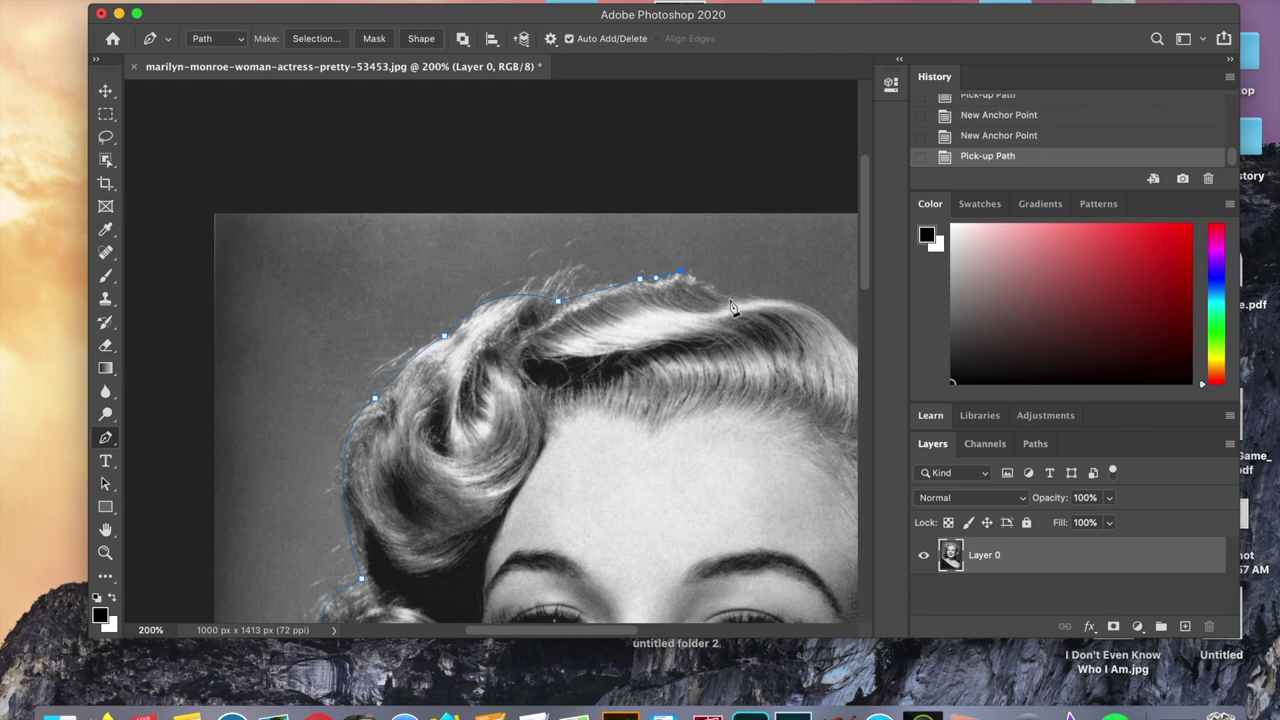
- Continue the curved path from the hair's peak across the crown and down its right slope
left_click(758, 299)
scroll(758, 300, "right", 5)
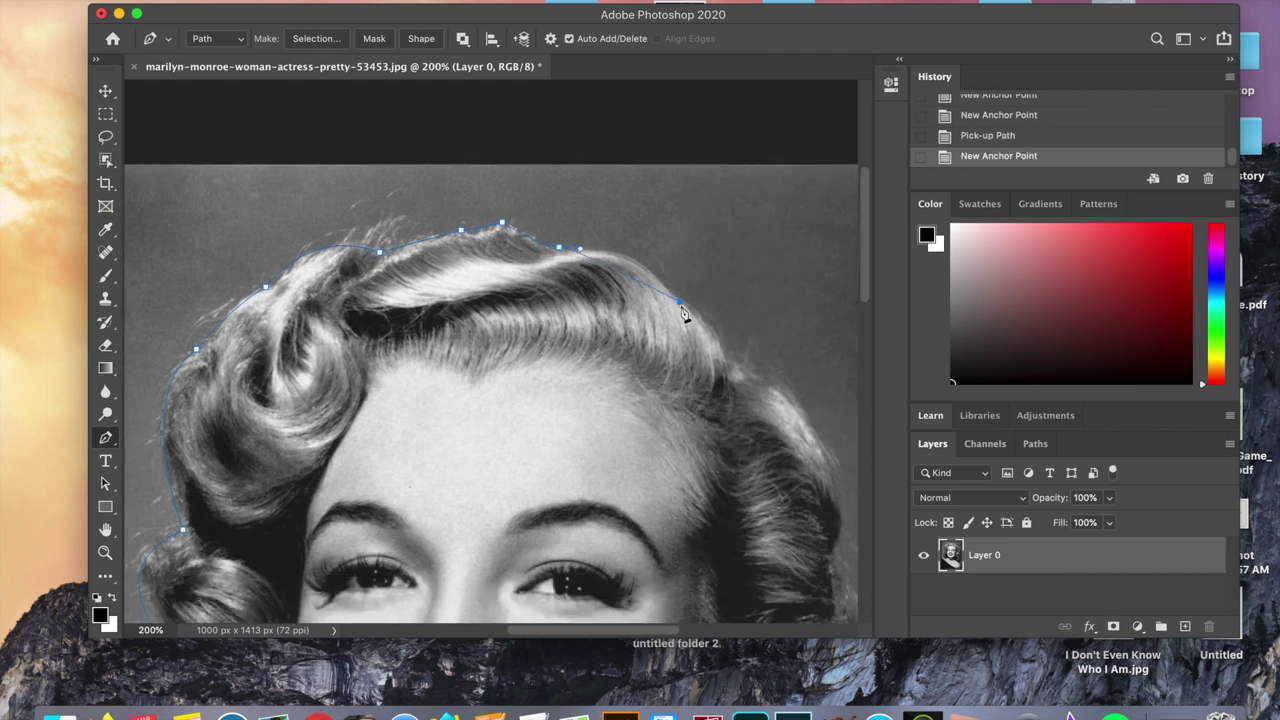
left_click_drag(680, 301, 736, 370)
scroll(814, 434, "down", 5)
scroll(814, 434, "right", 4)
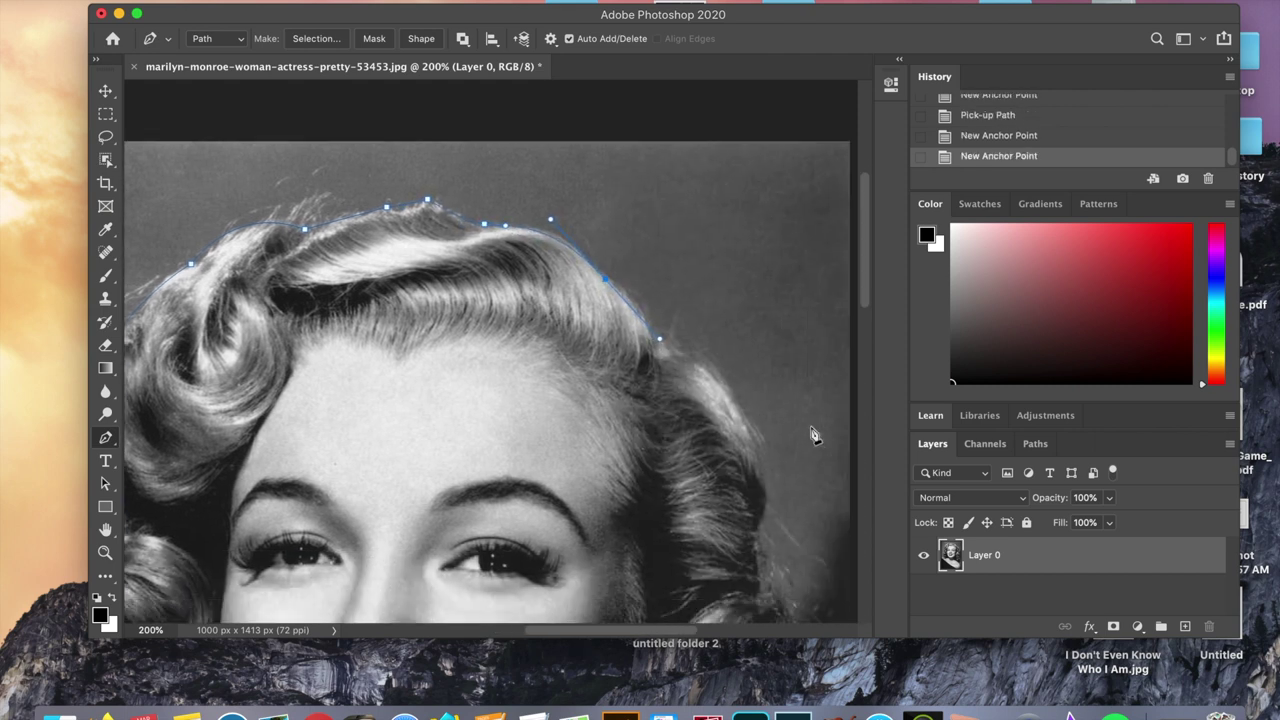
- Trace the right side of the hair down to the large lower-right curl, removing outgoing handles at both anchors
left_click_drag(714, 418, 681, 574)
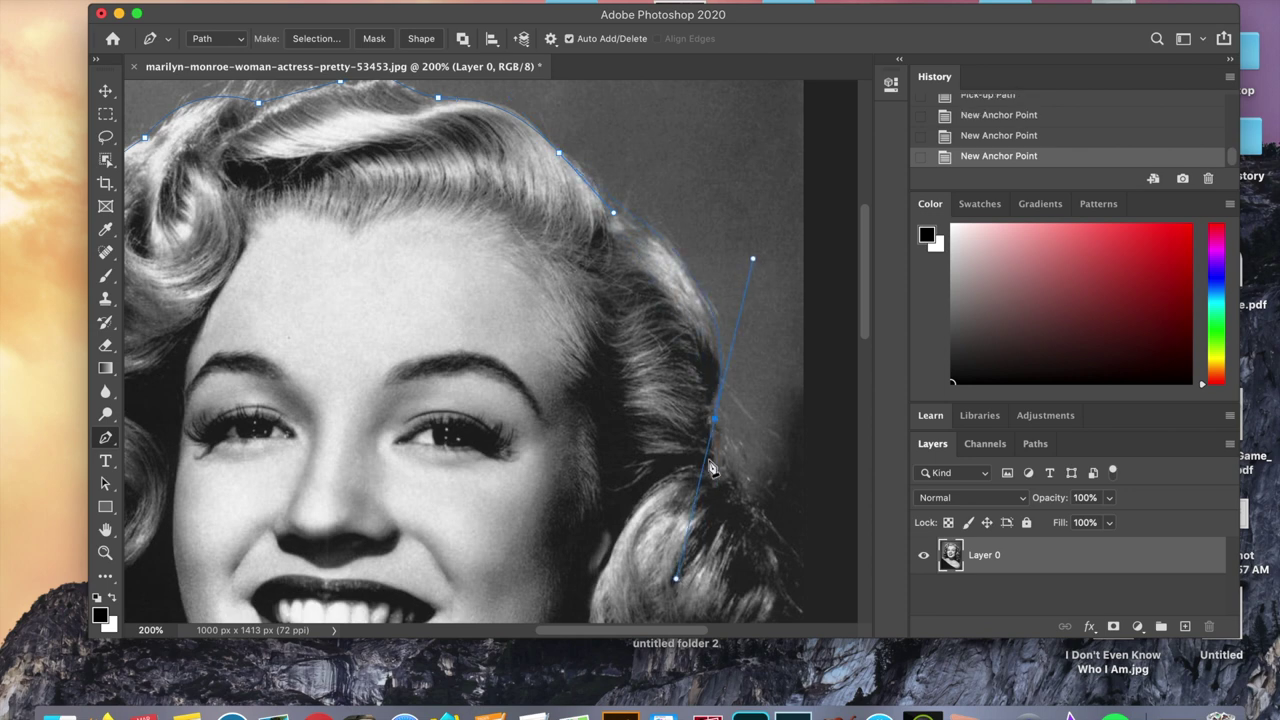
left_click(714, 418)
left_click_drag(777, 524, 798, 565)
scroll(798, 565, "down", 5)
scroll(798, 565, "right", 2)
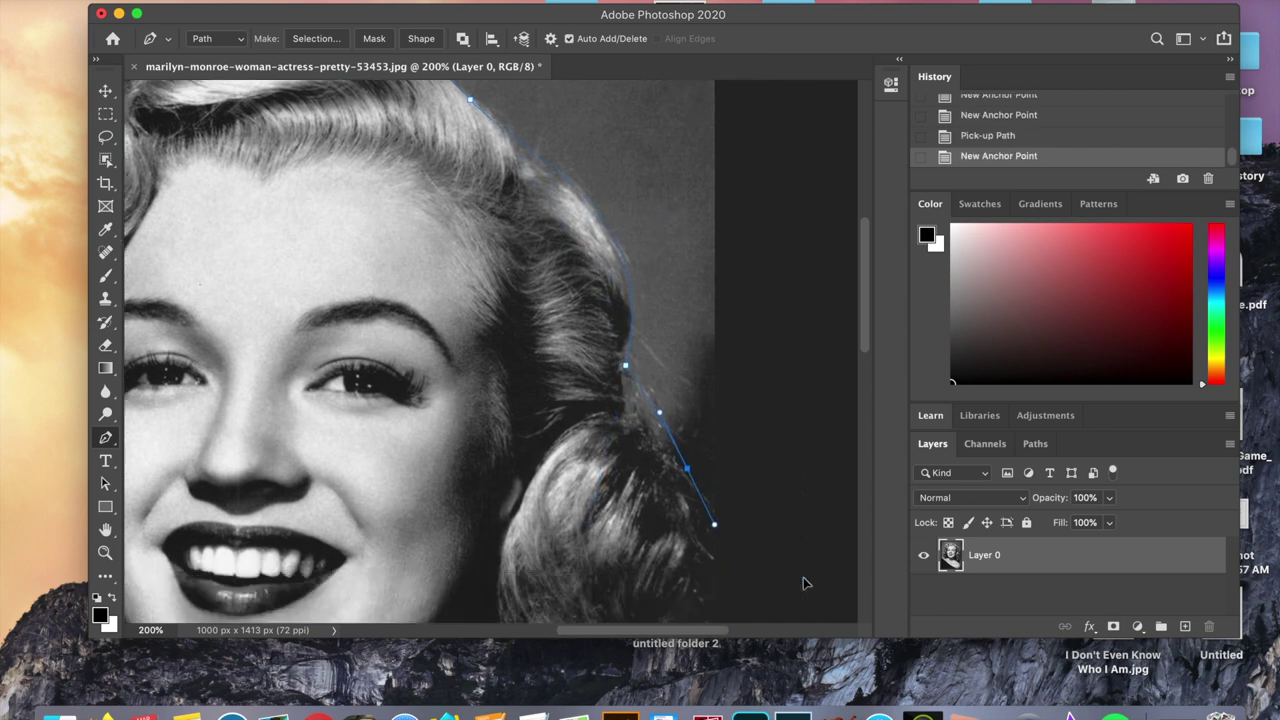
left_click(686, 247)
left_click_drag(676, 412, 614, 446)
left_click(676, 412)
scroll(720, 460, "down", 5)
left_click_drag(690, 393, 673, 465)
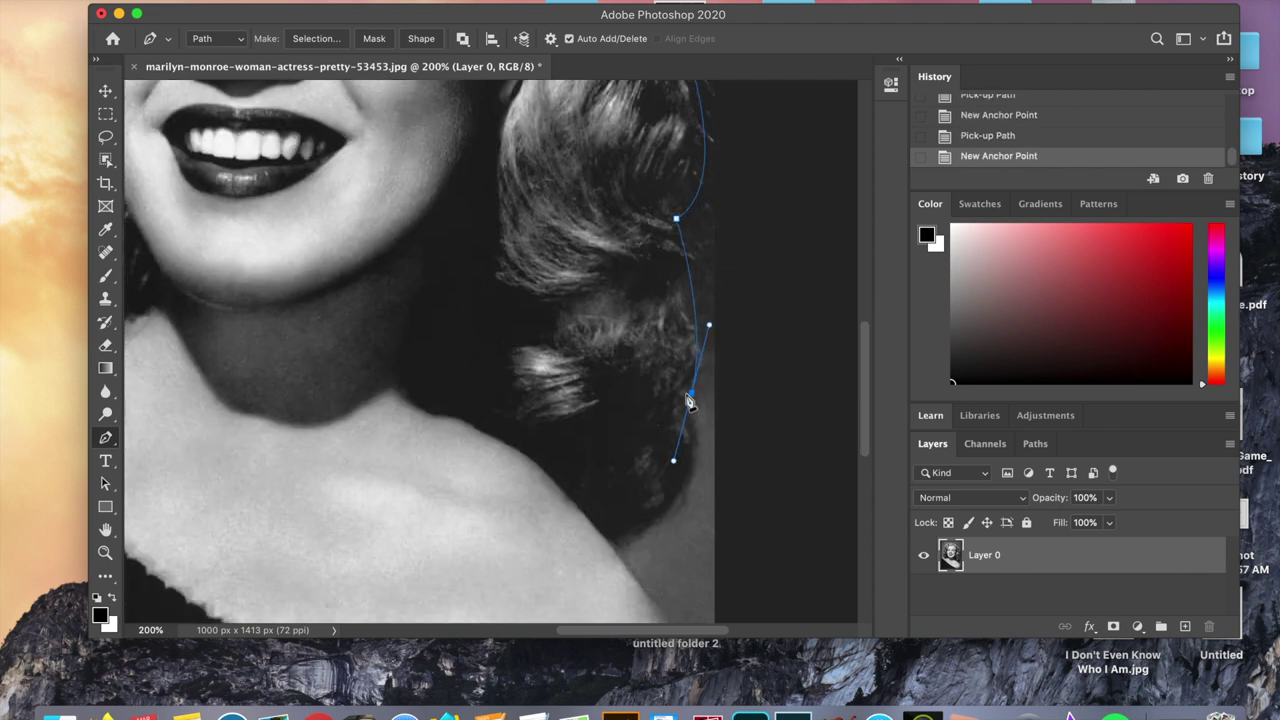
left_click(1018, 136)
left_click(1050, 114)
left_click(988, 135)
scroll(700, 320, "up", 5)
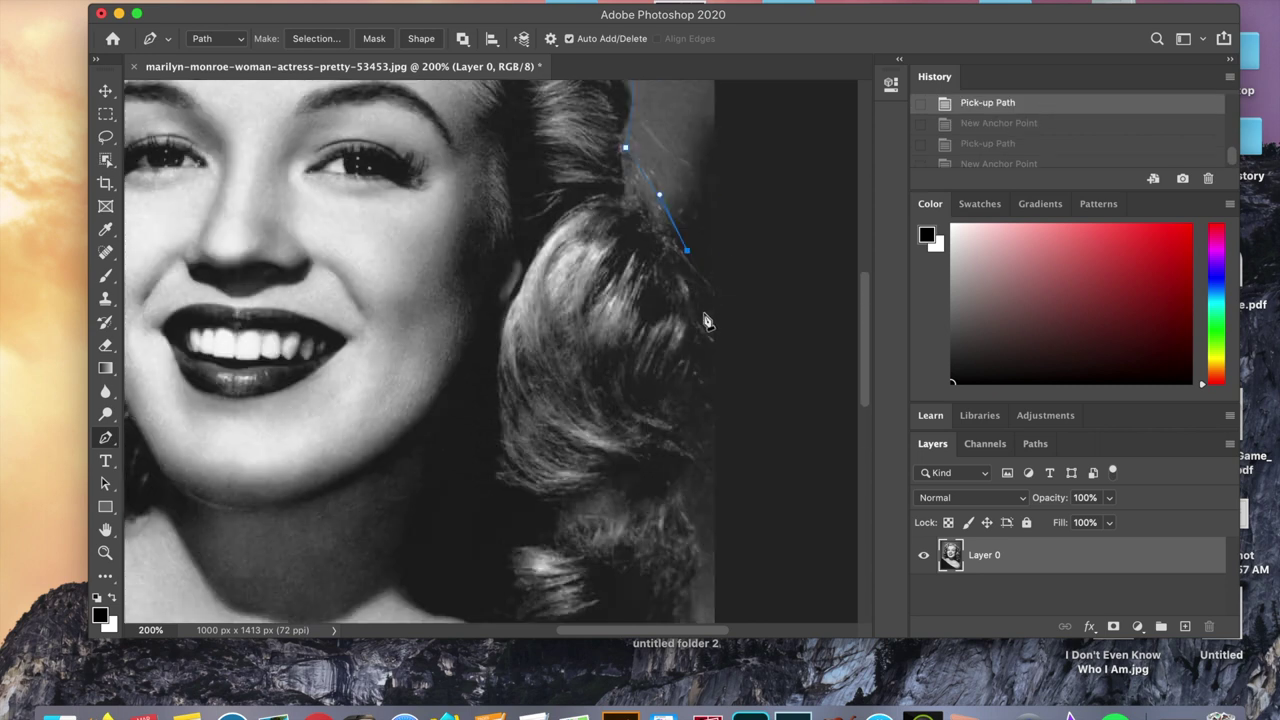
- Trace the outer edge of the right-hand curls down to where the hair meets the shoulder
left_click(692, 401)
left_click(693, 430)
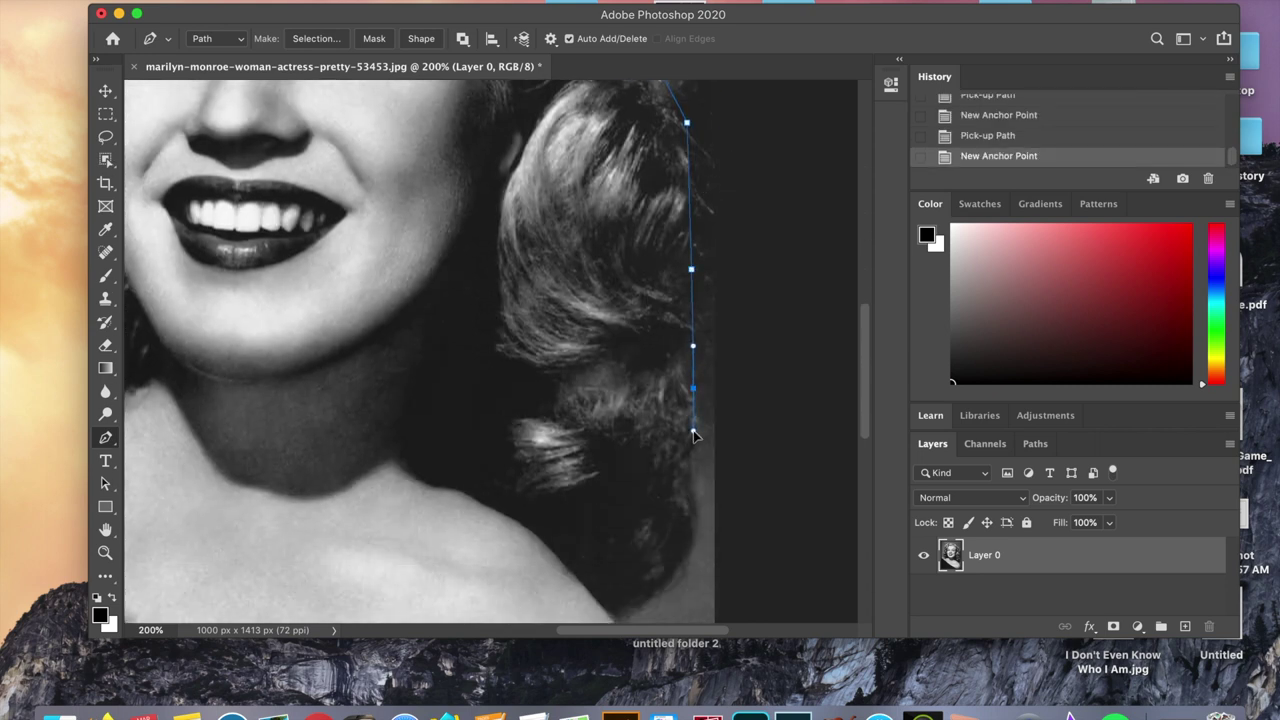
scroll(693, 430, "down", 3)
left_click_drag(691, 414, 614, 501)
scroll(660, 540, "down", 5)
scroll(660, 540, "right", 2)
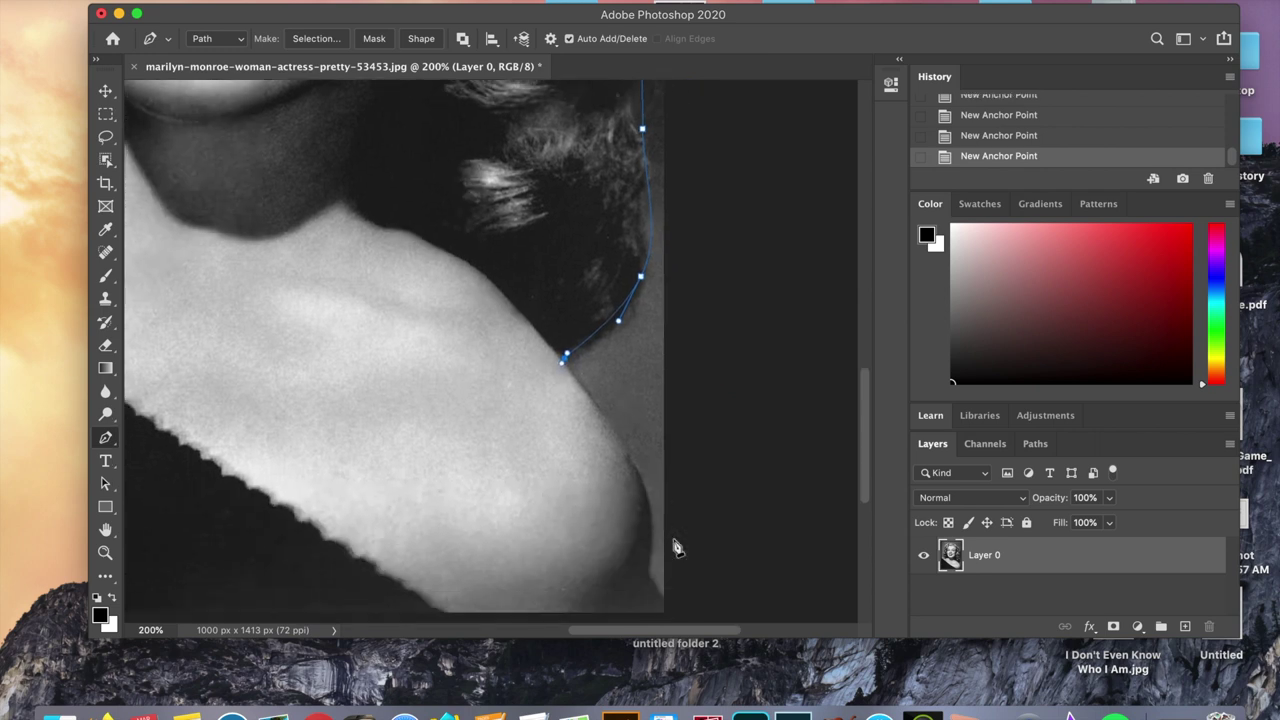
- Trace the curve of the right shoulder and extend the path just past the photo's lower-right border
left_click_drag(648, 540, 631, 562)
left_click(648, 436)
left_click(676, 471)
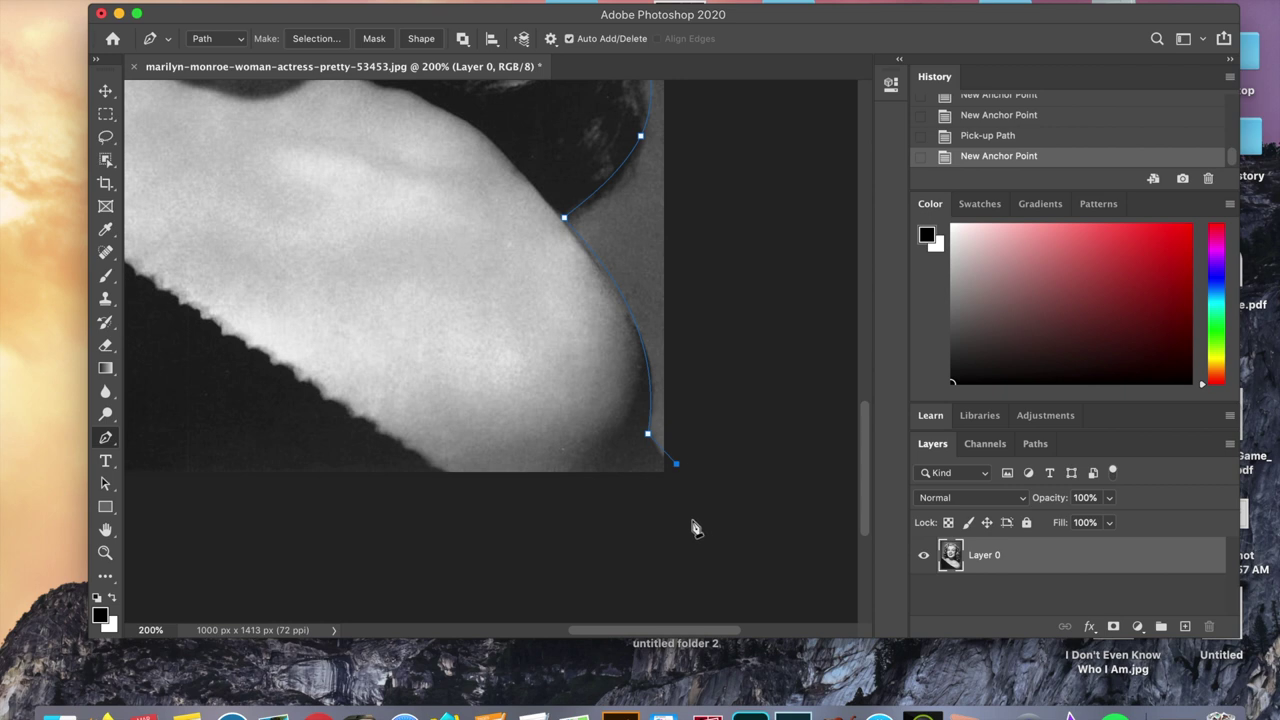
- Extend the path with straight segments outside the photo, around its bottom edge and partway up its left side
key("super+minus")
scroll(697, 528, "left", 3)
scroll(697, 528, "up", 1)
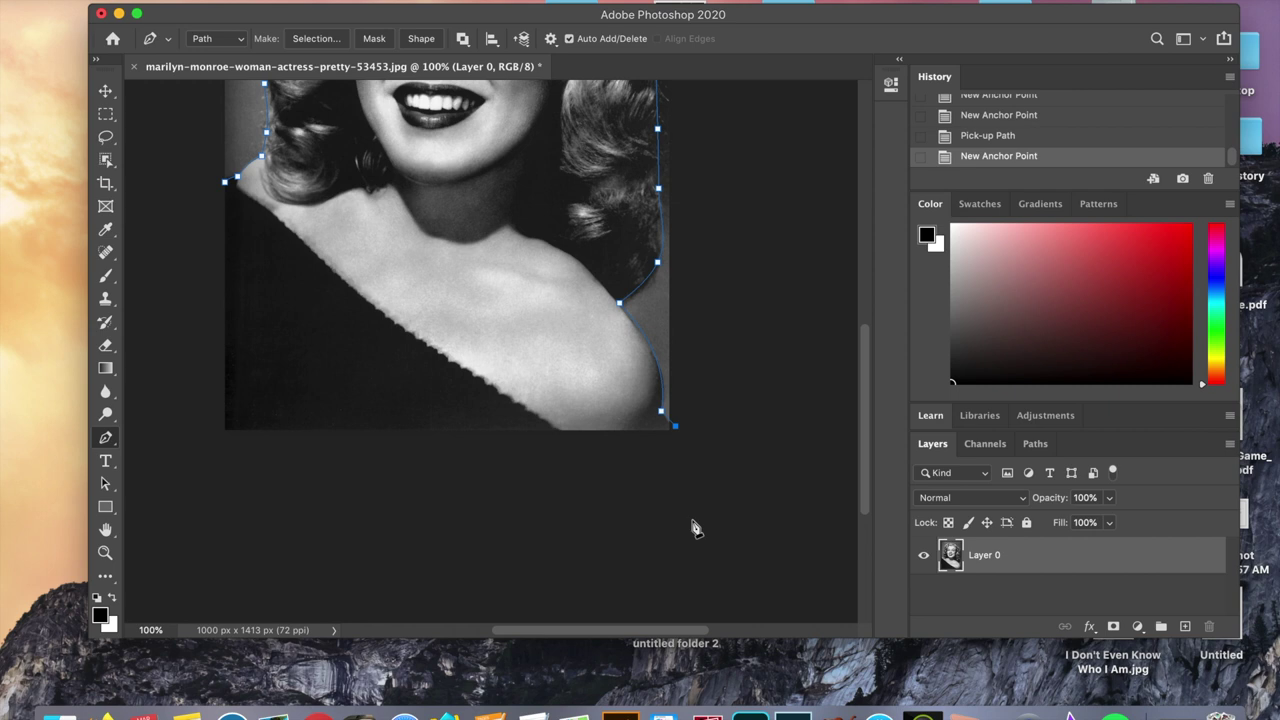
left_click(693, 470)
left_click(572, 492)
left_click(418, 519)
left_click(295, 480)
left_click(191, 455)
left_click(190, 284)
left_click(193, 238)
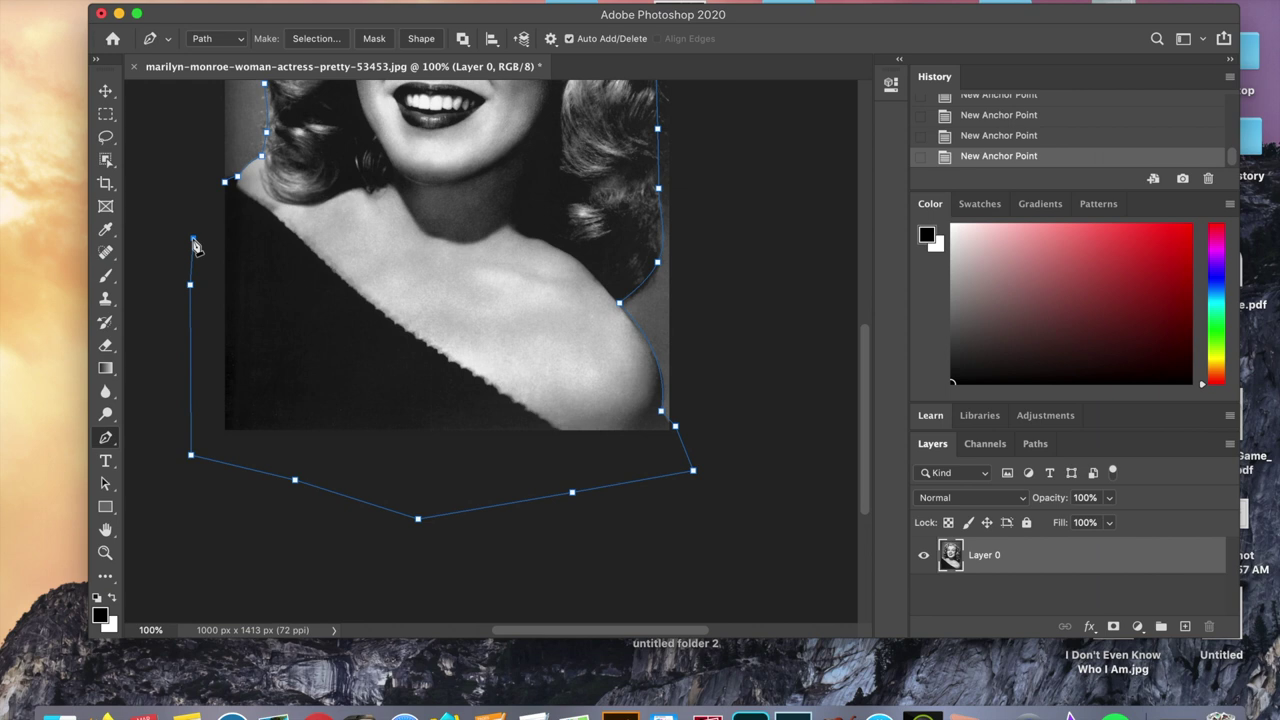
- Close the outline by joining it to its starting anchor at the left shoulder on the photo's left edge
scroll(195, 247, "up", 4)
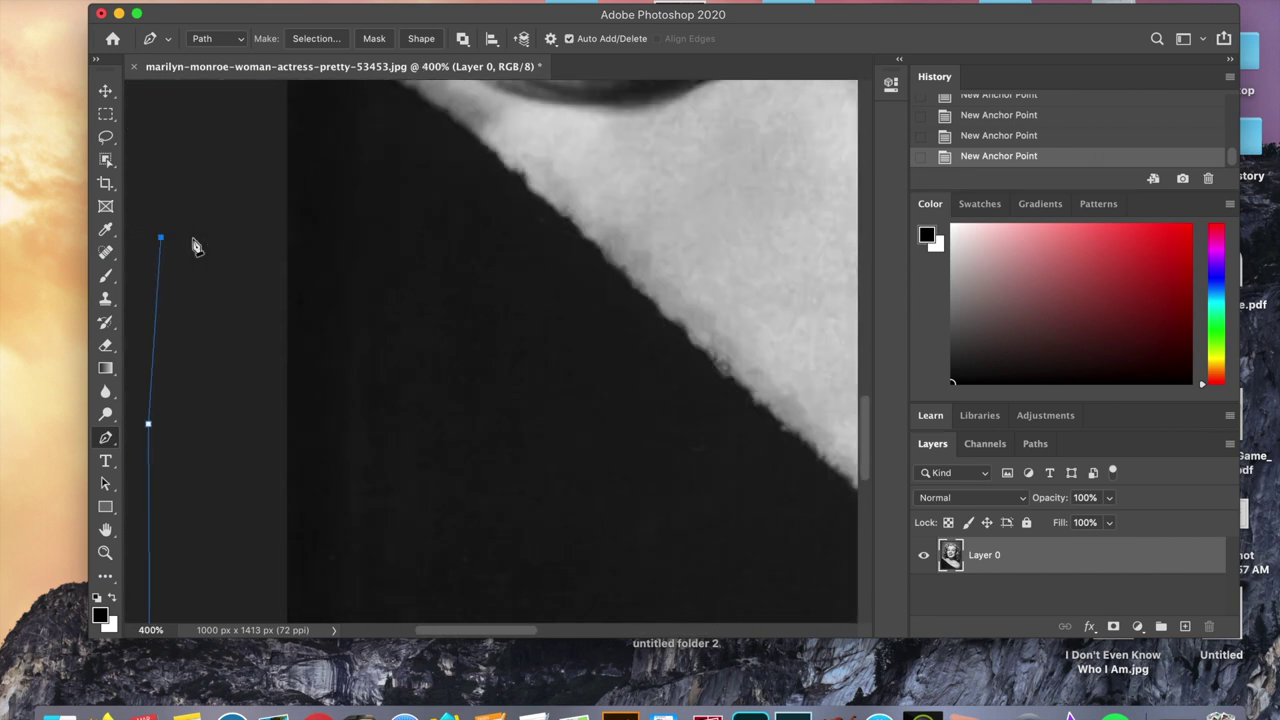
scroll(195, 247, "up", 5)
left_click(312, 262)
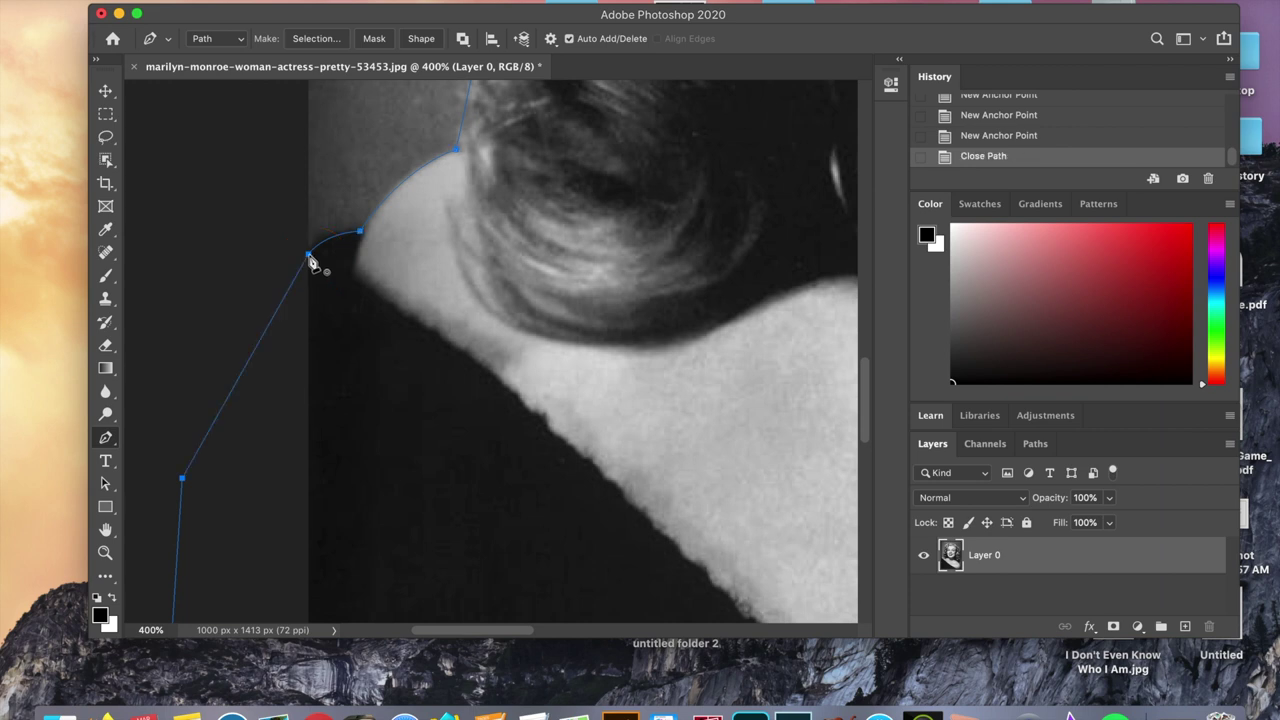
- Convert the closed path into a new anti-aliased selection with a feather radius of 0 pixels
scroll(310, 262, "right", 5)
scroll(310, 262, "up", 5)
key("super+minus")
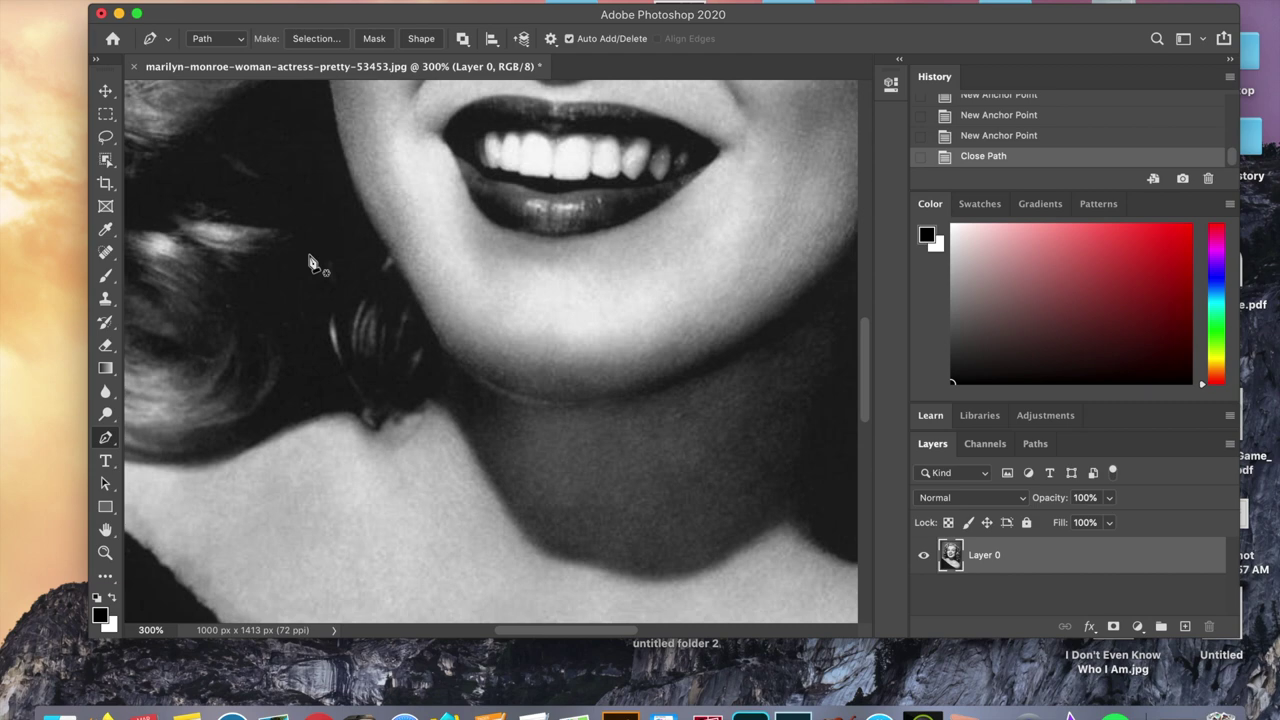
key("super+minus")
key("super+minus")
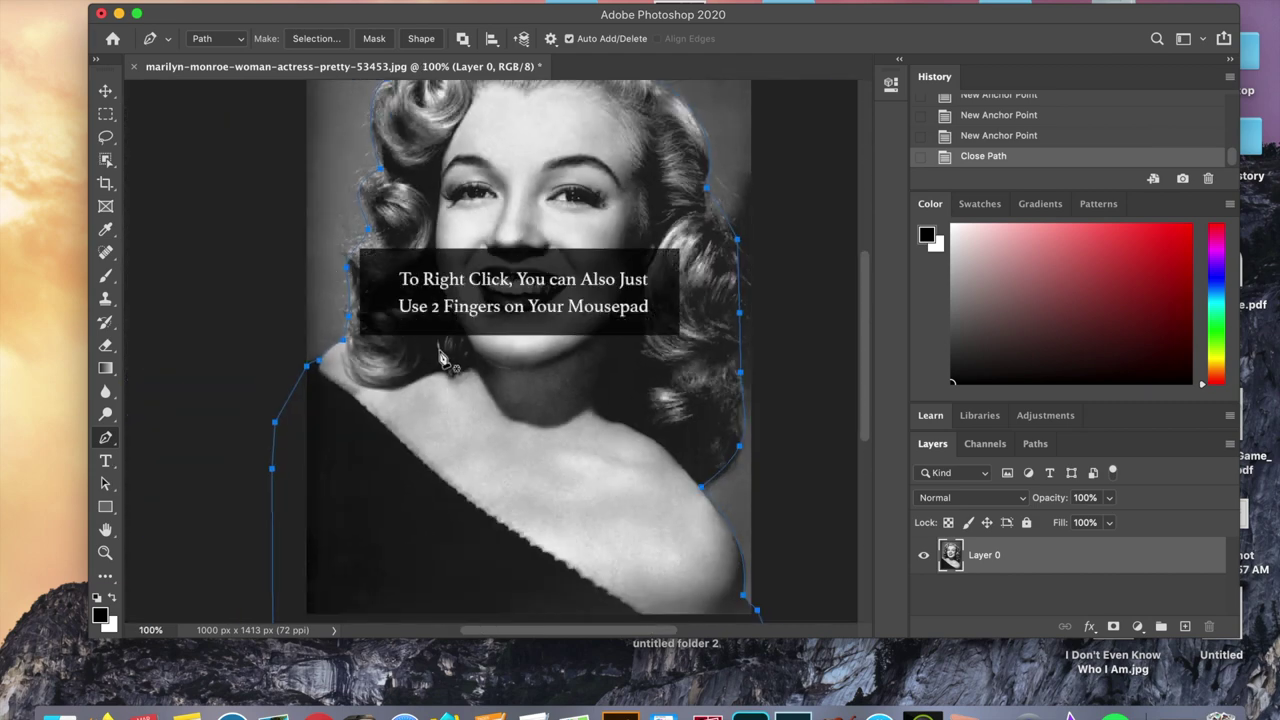
right_click(452, 363)
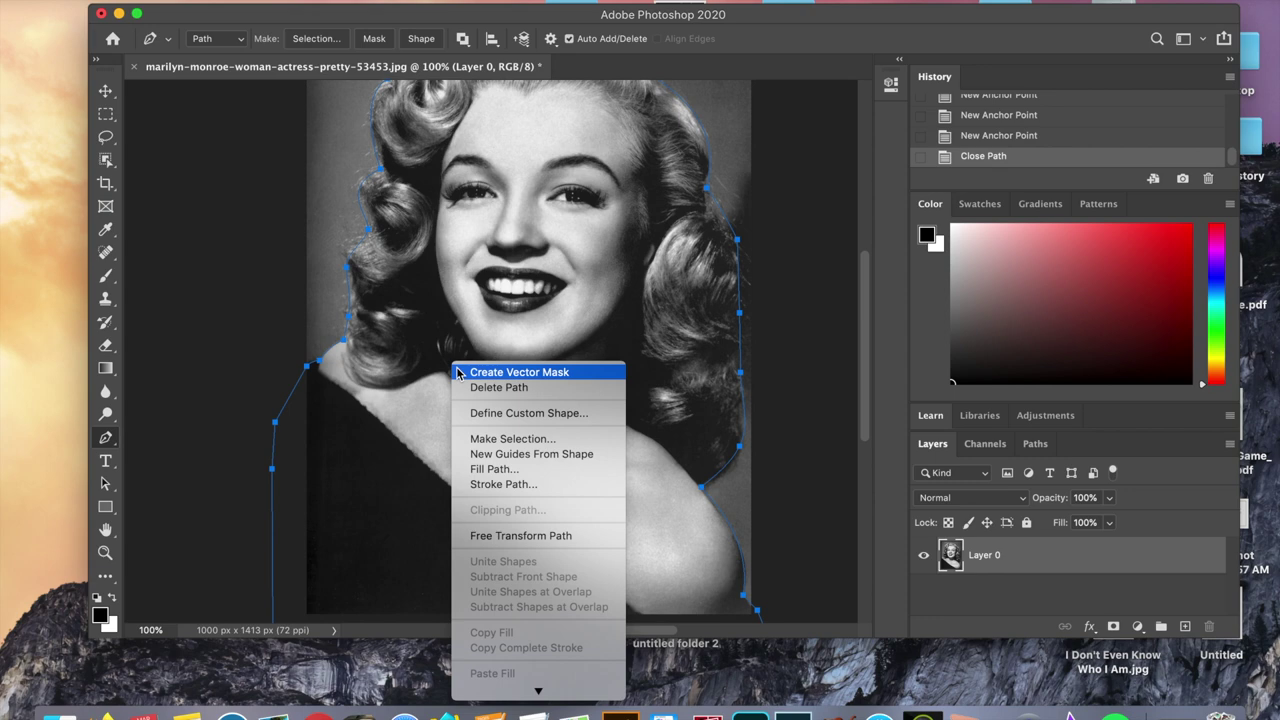
left_click(513, 438)
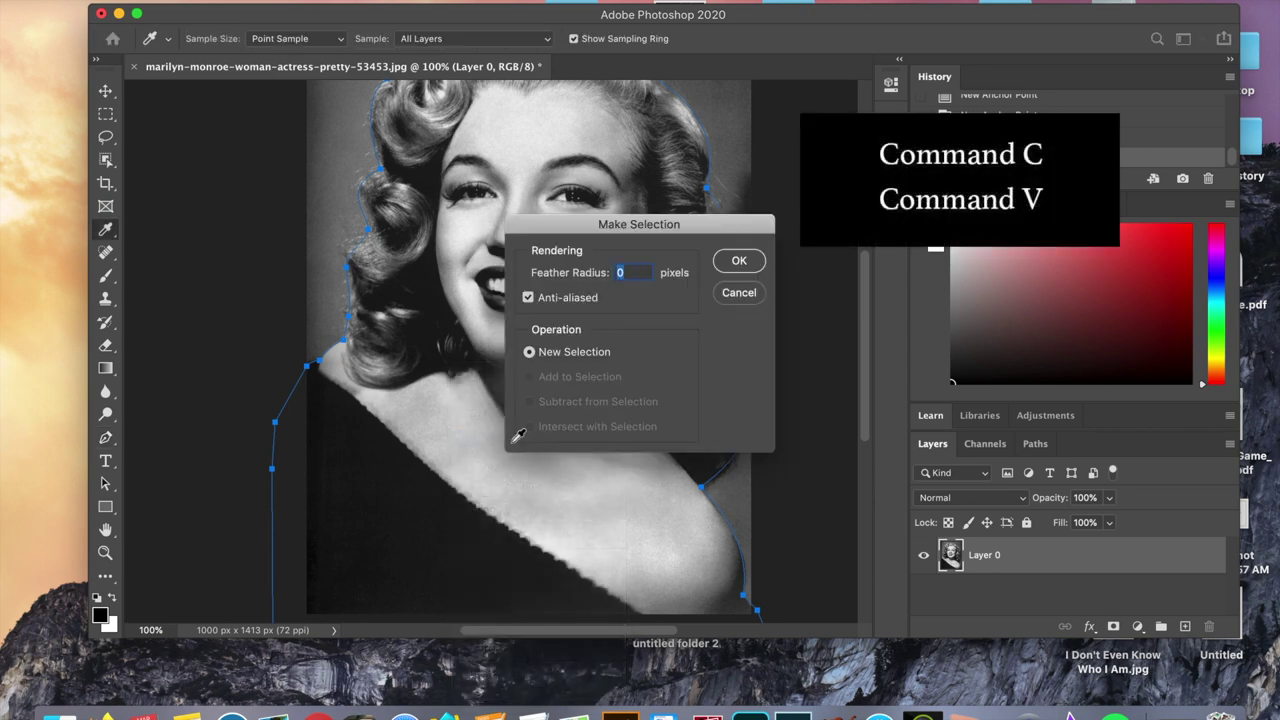
left_click(739, 260)
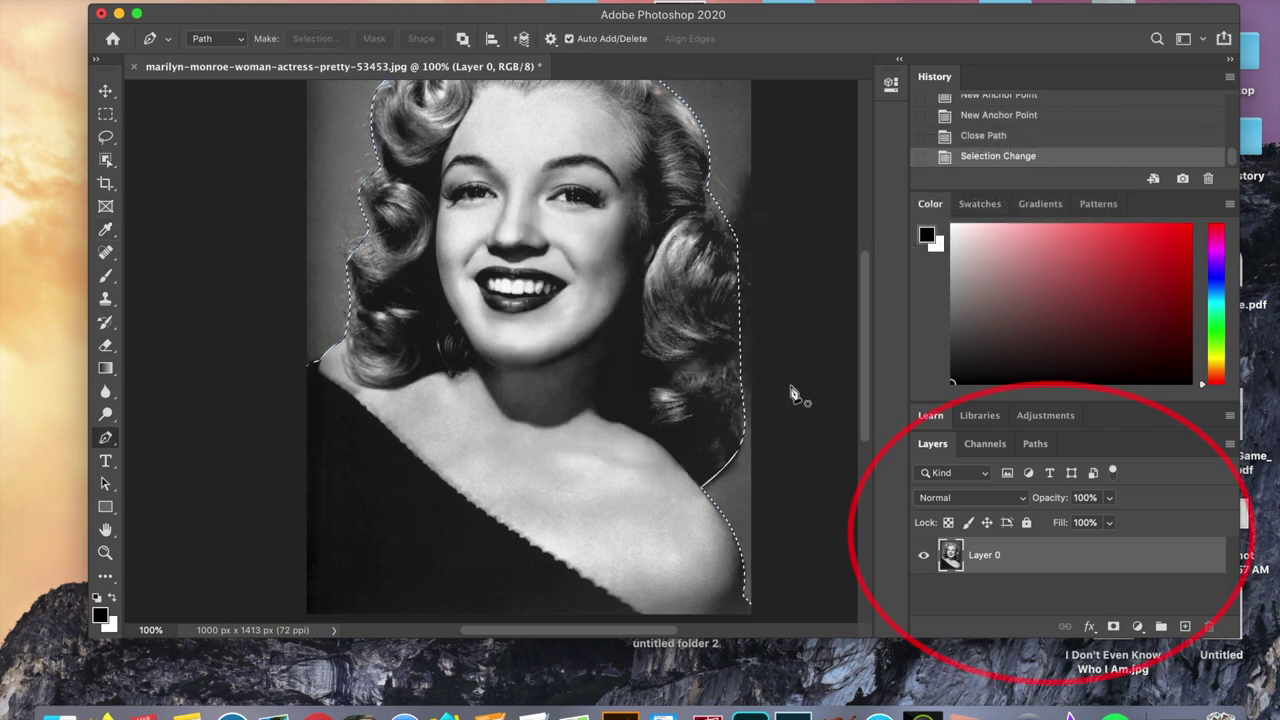
- Copy the selected figure onto its own layer and hide Layer 0 to isolate the cut-out
key("super+c")
key("super+v")
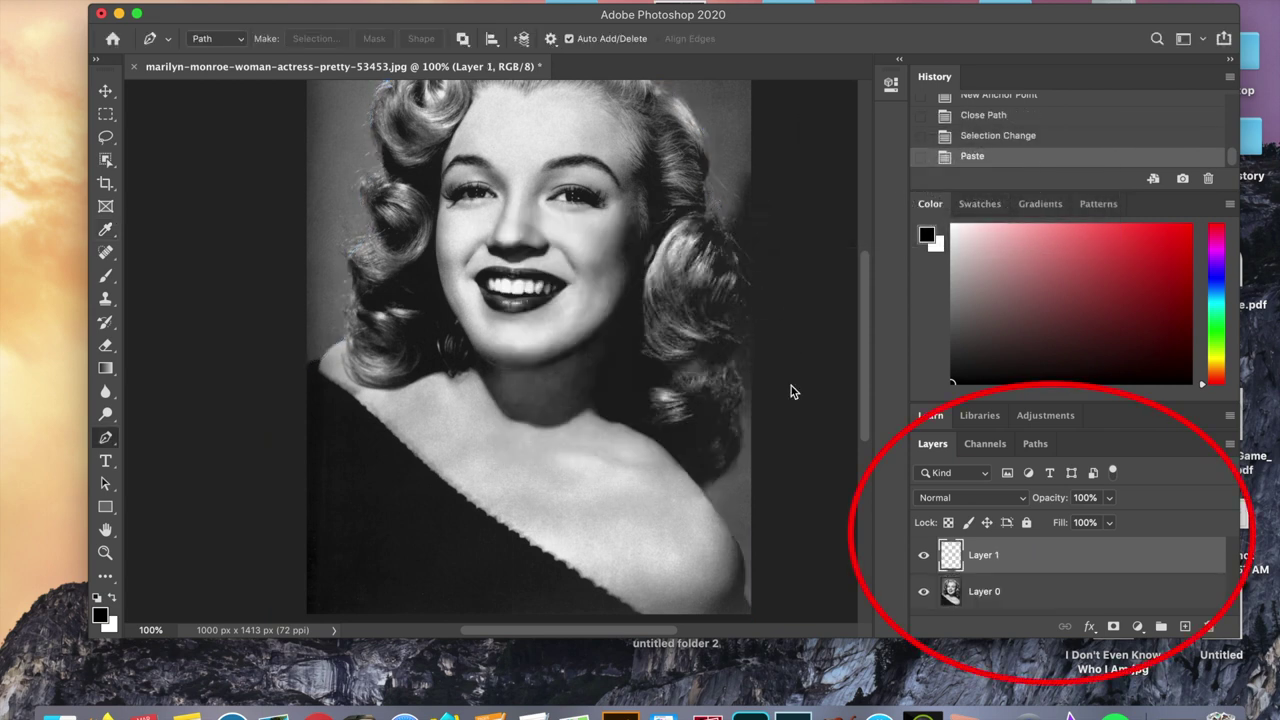
left_click(925, 593)
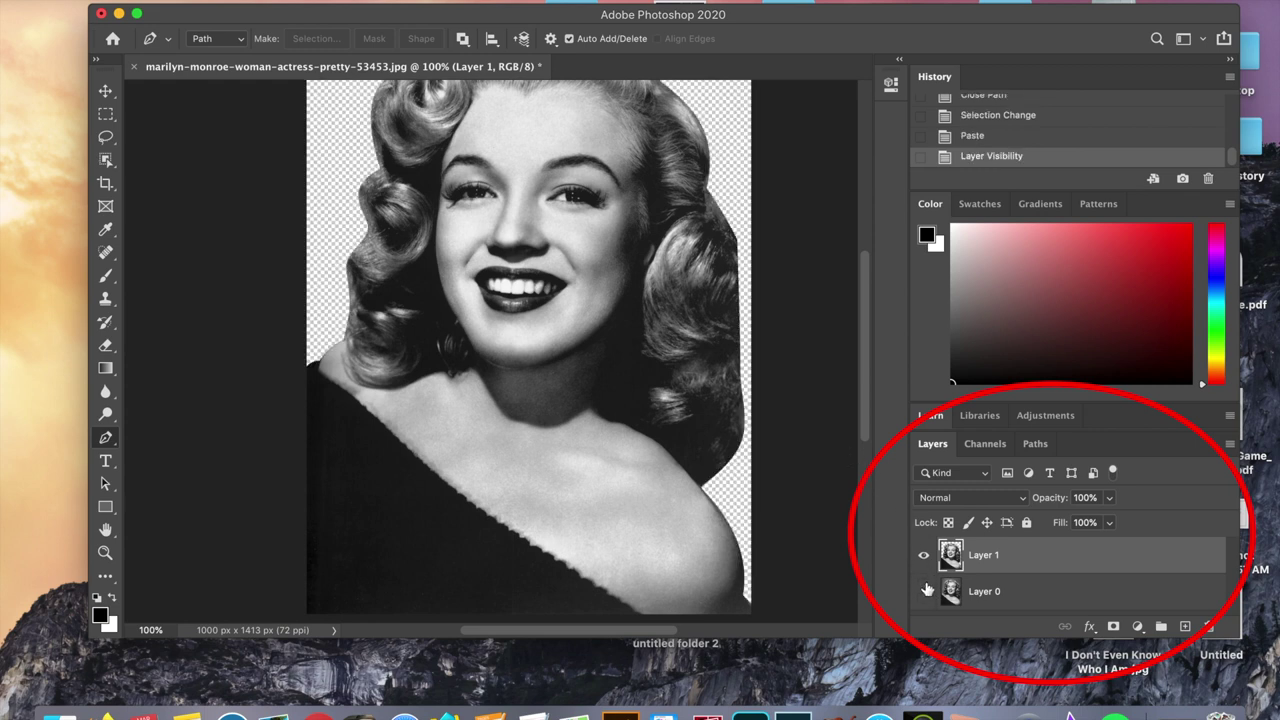
left_click(925, 556)
left_click(925, 556)
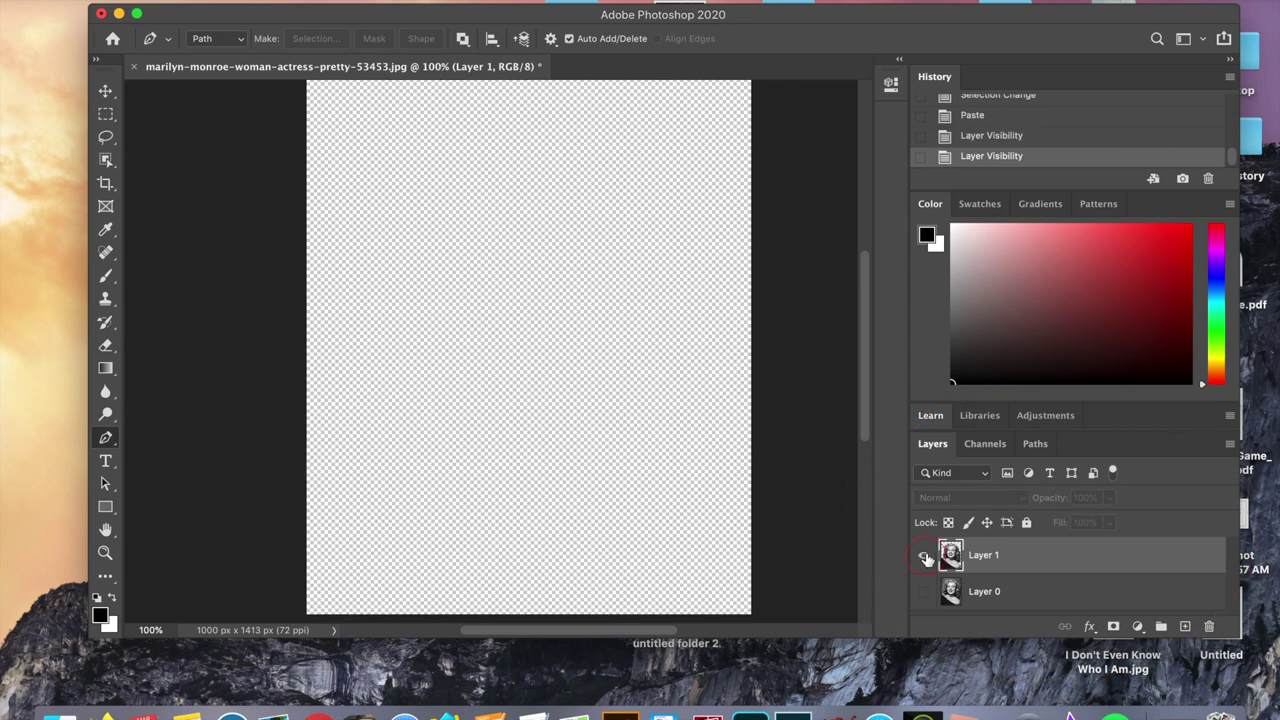
left_click(925, 593)
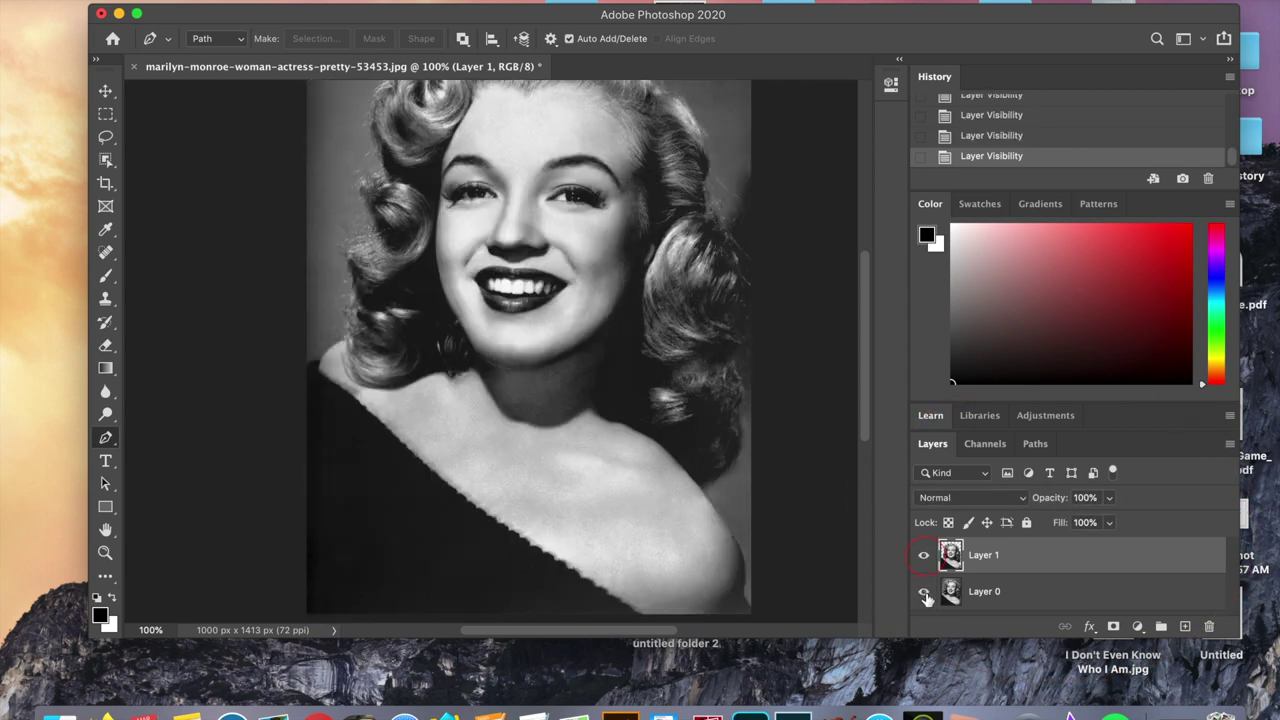
left_click(925, 593)
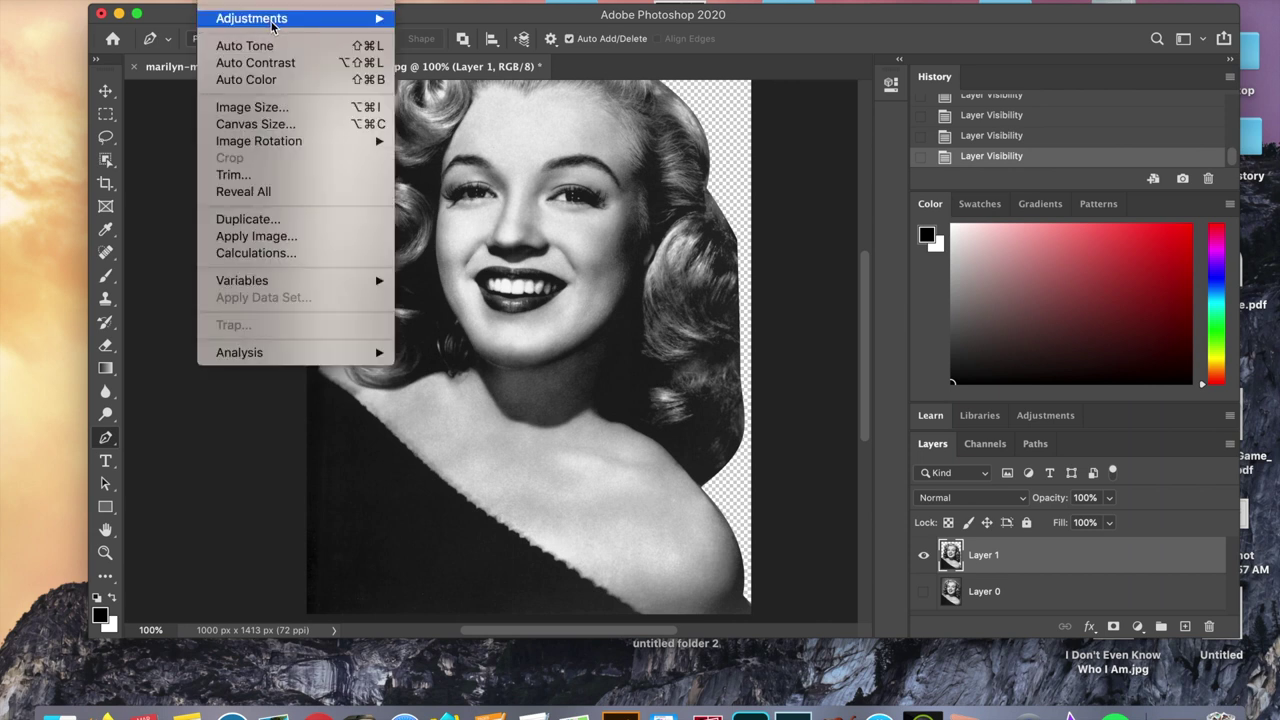
- Apply a Threshold adjustment at level 128 to the cut-out figure on Layer 1
mouse_move(276, 20)
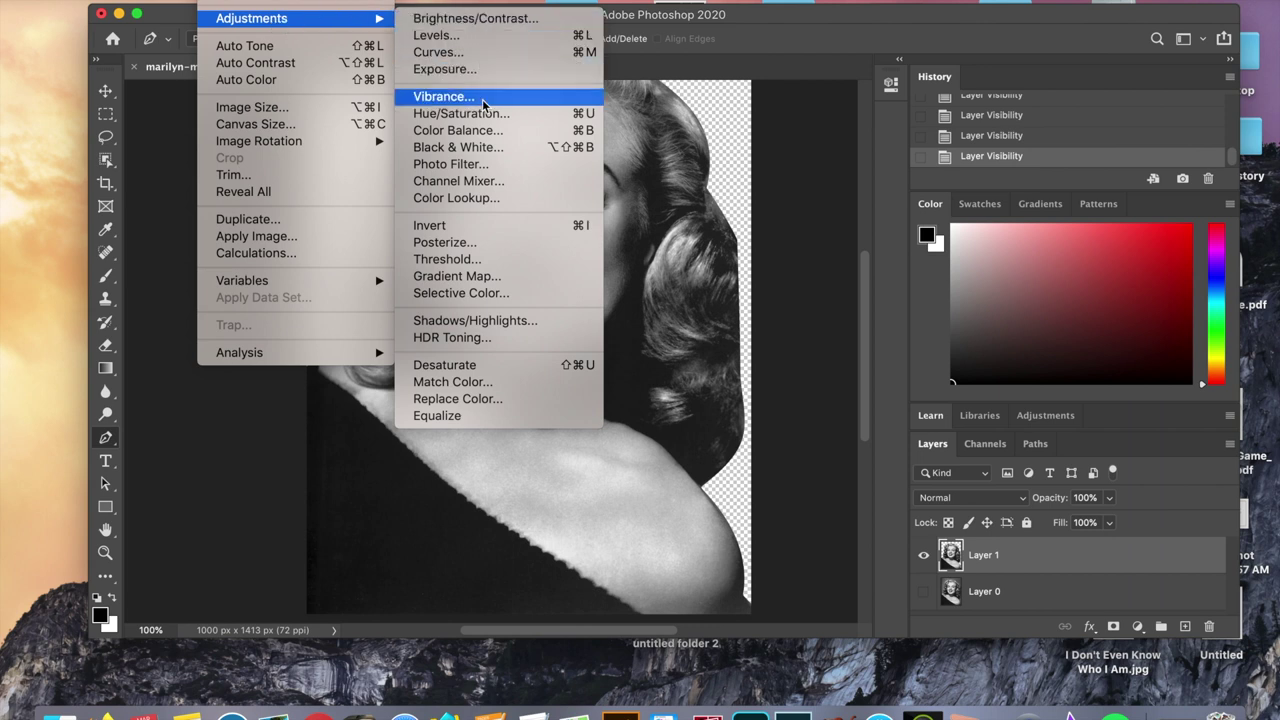
left_click(476, 260)
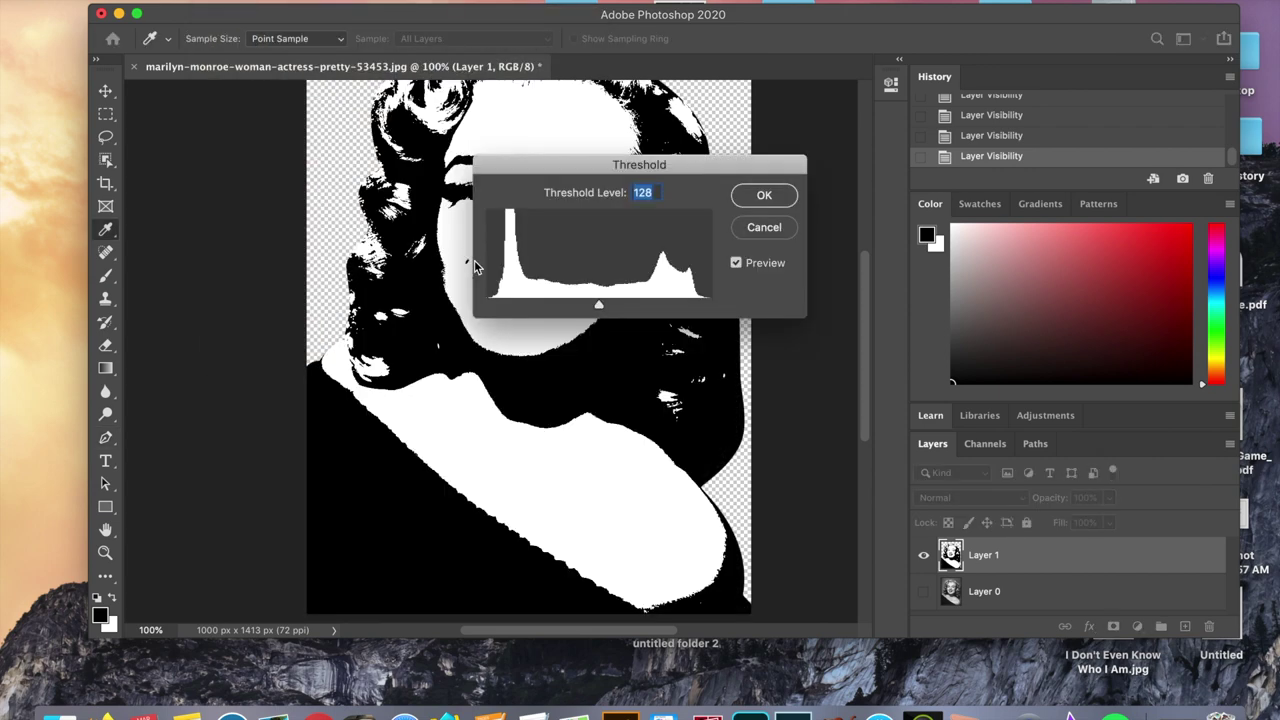
left_click(764, 195)
key("p")
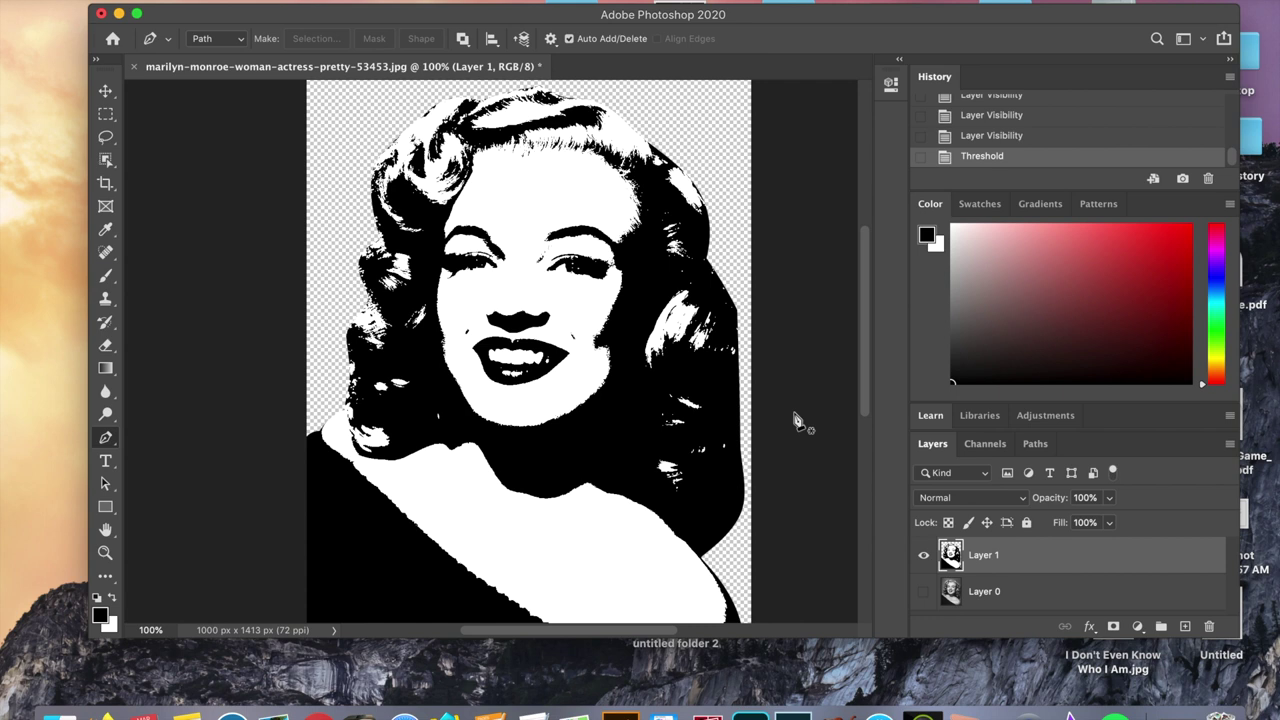
- Duplicate the thresholded figure layer and rename the lower one "original"
key("super+j")
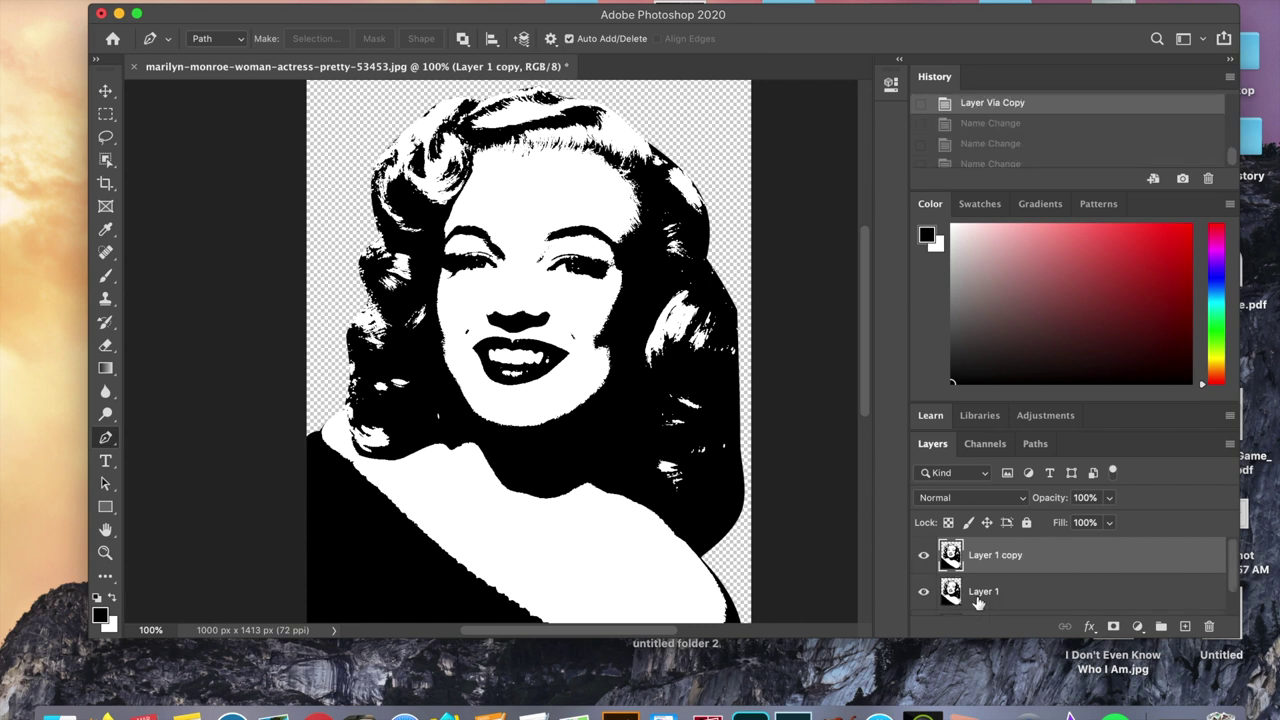
double_click(983, 591)
type("original")
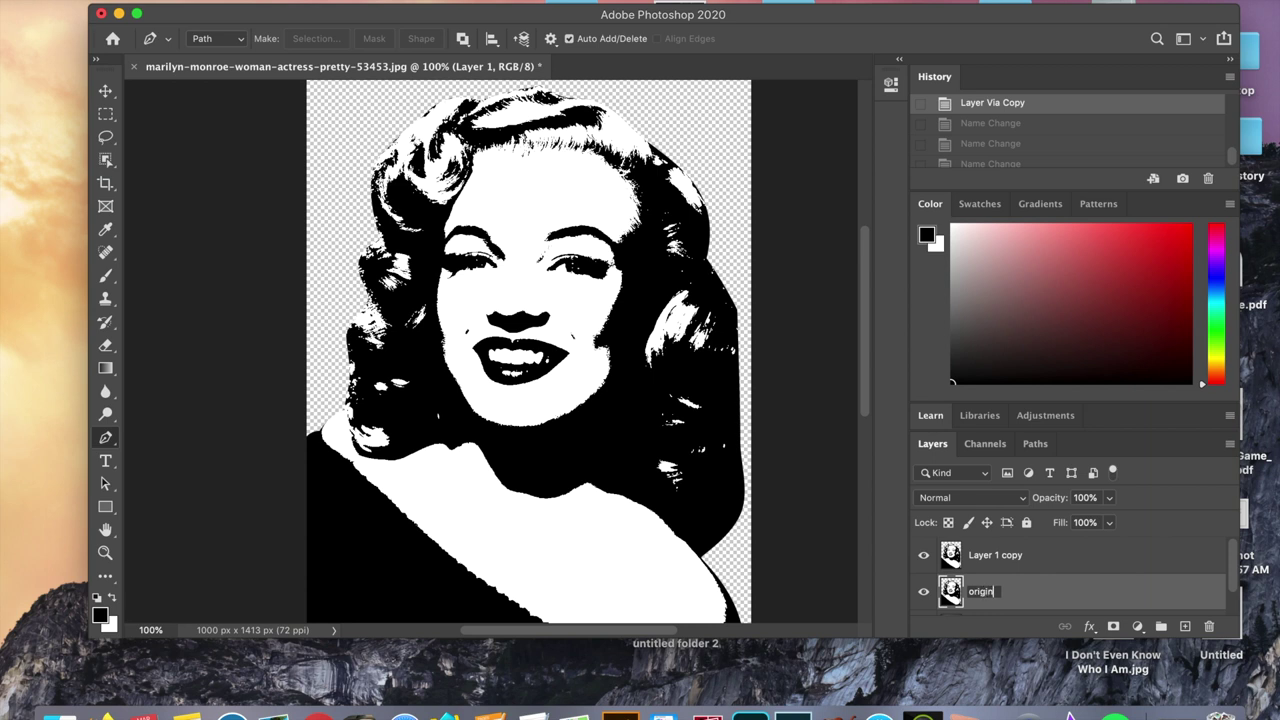
key("Return")
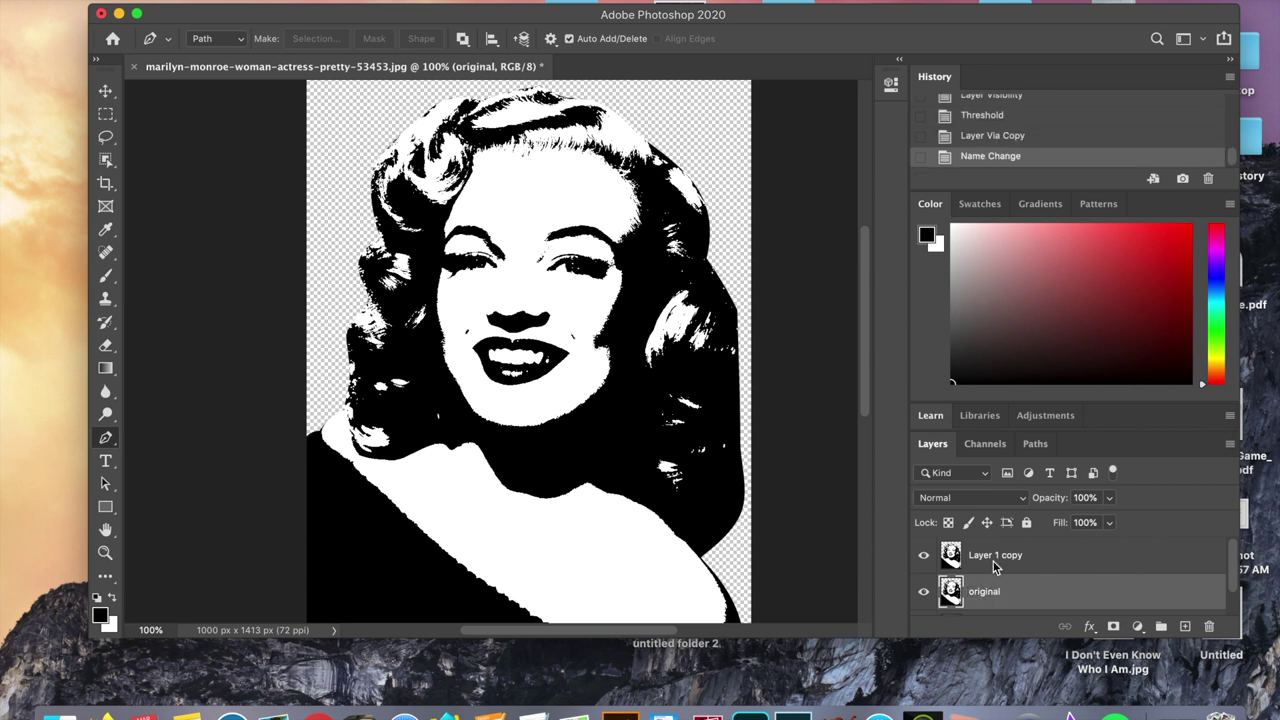
- Rename the duplicated layer "skin" and hide the "original" layer
double_click(993, 556)
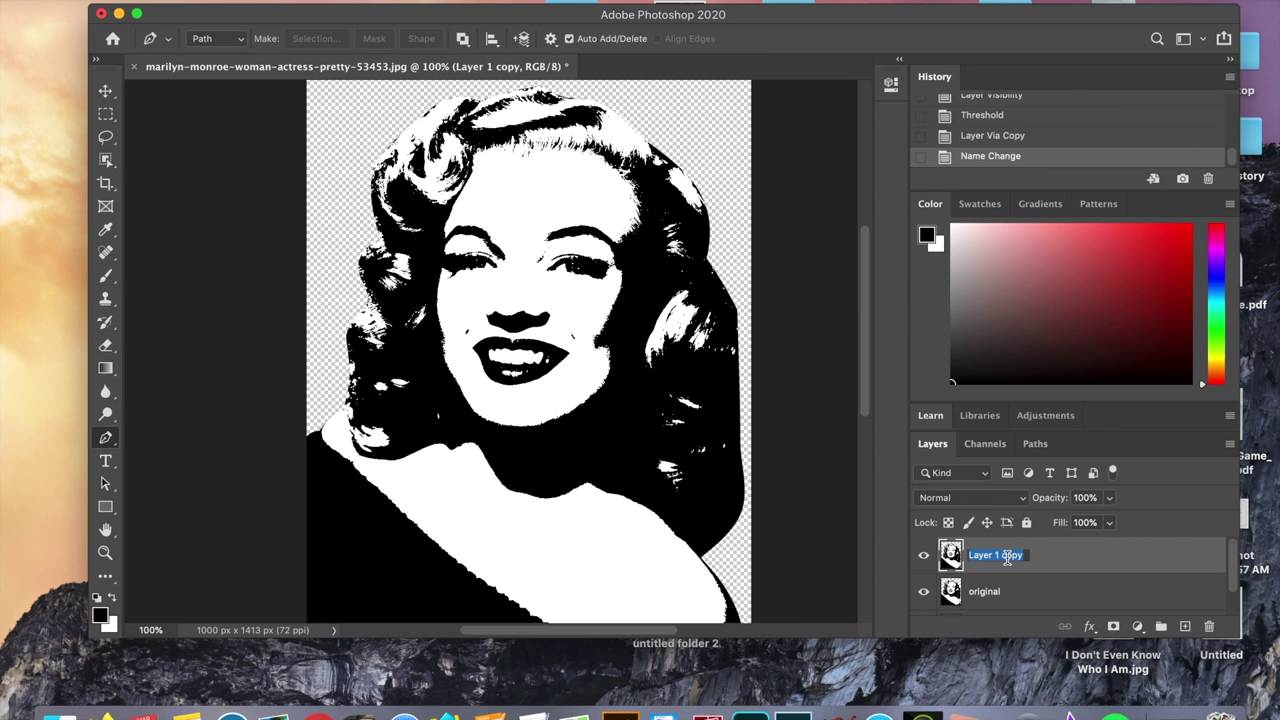
type("skin")
key("Return")
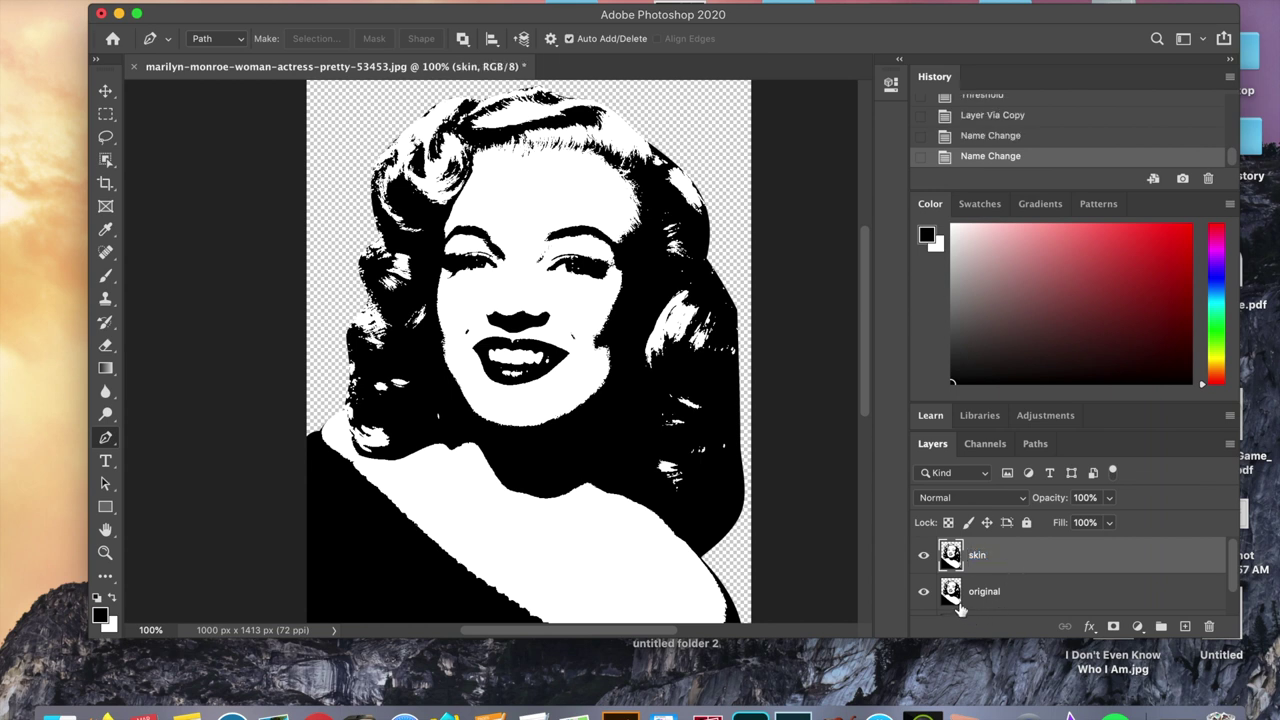
left_click(924, 593)
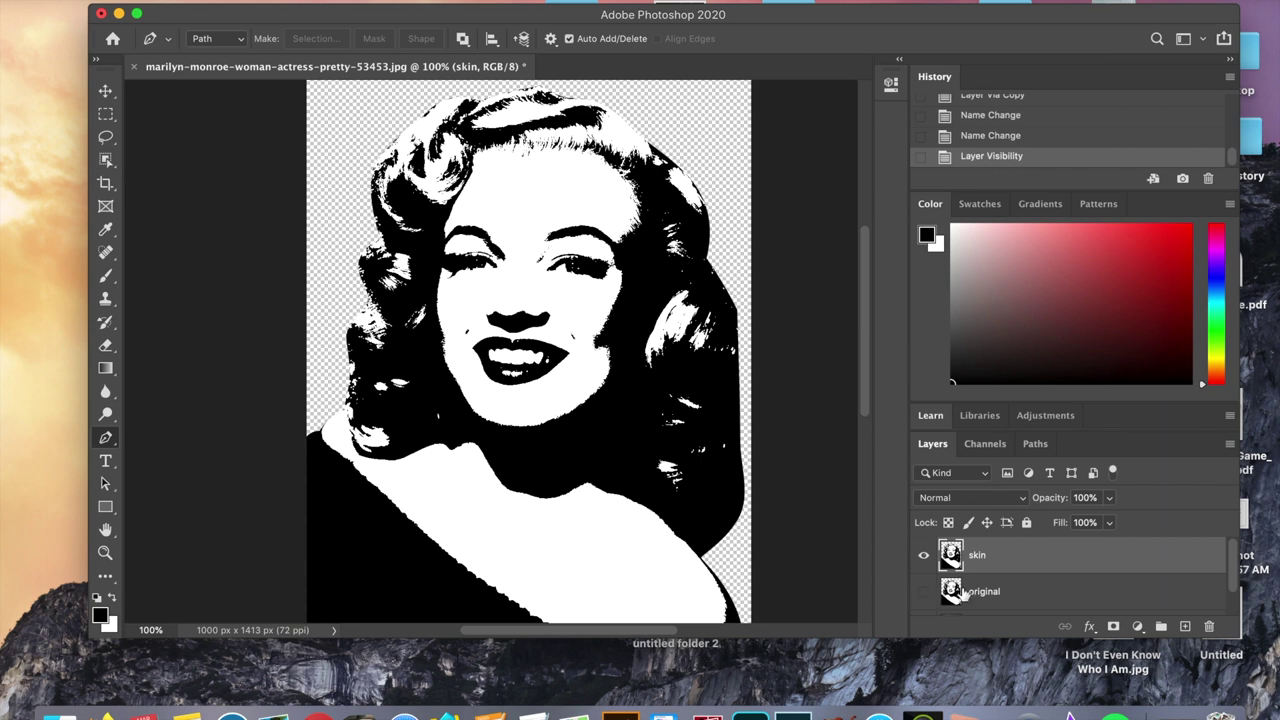
- Add a new layer above "skin" and fill it with a diagonal blue-to-teal linear gradient from lower left to upper right
scroll(958, 595, "down", 2)
scroll(962, 595, "up", 2)
left_click(1184, 627)
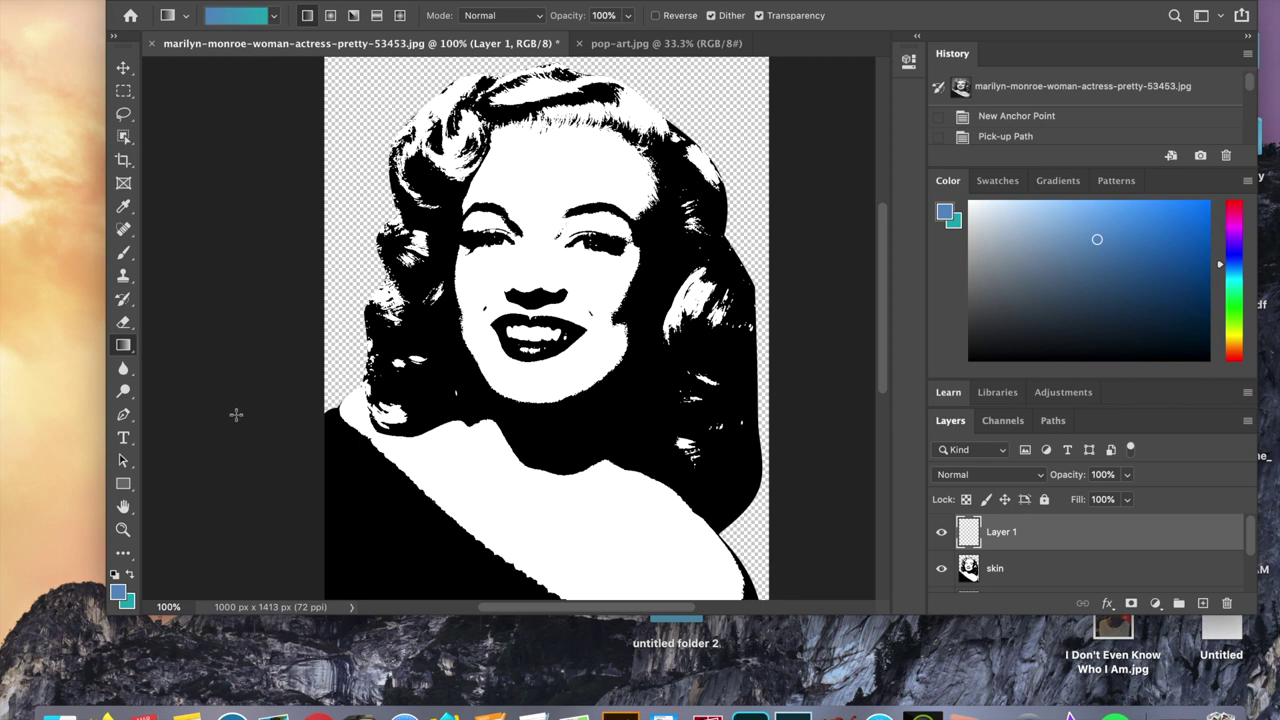
left_click(130, 349)
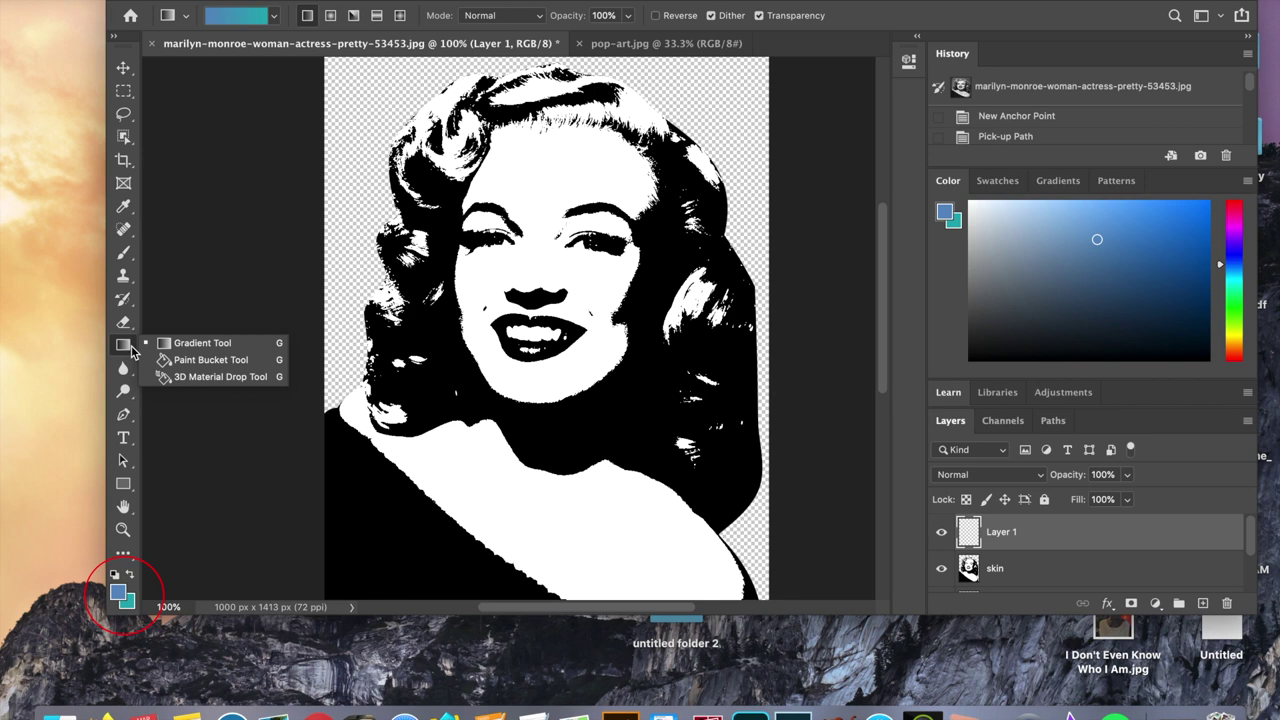
left_click(131, 350)
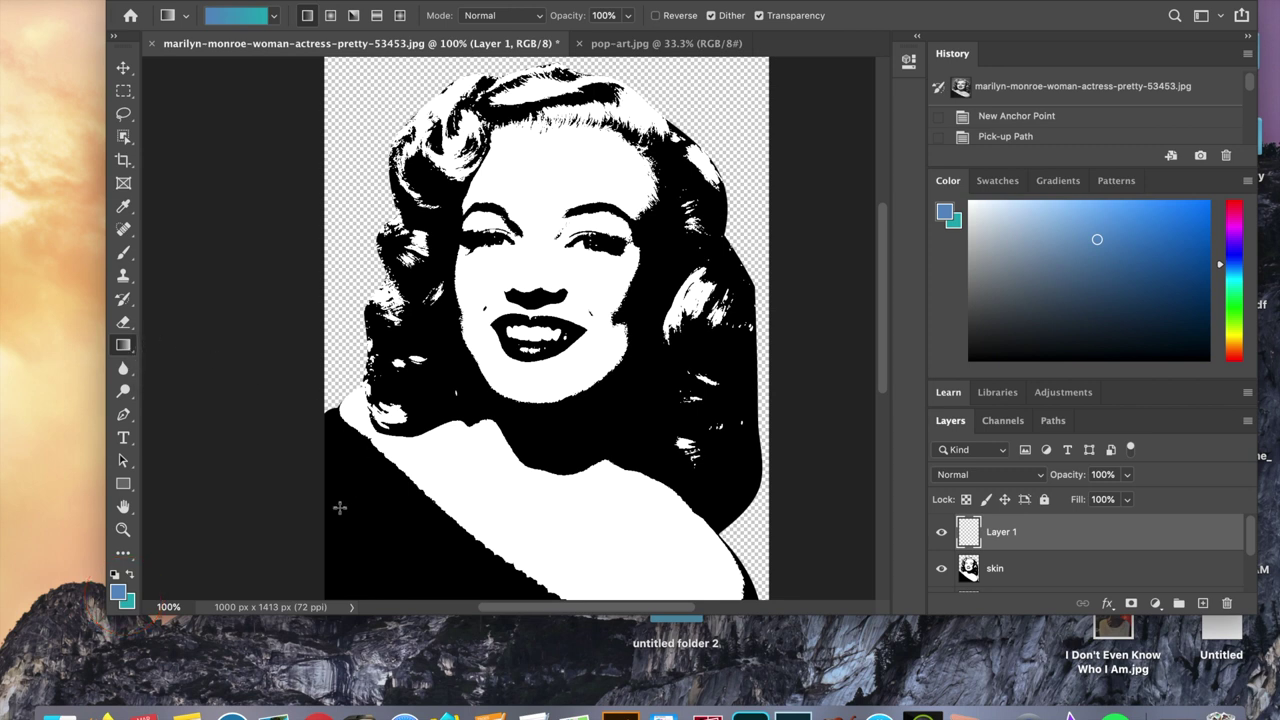
left_click_drag(274, 519, 842, 136)
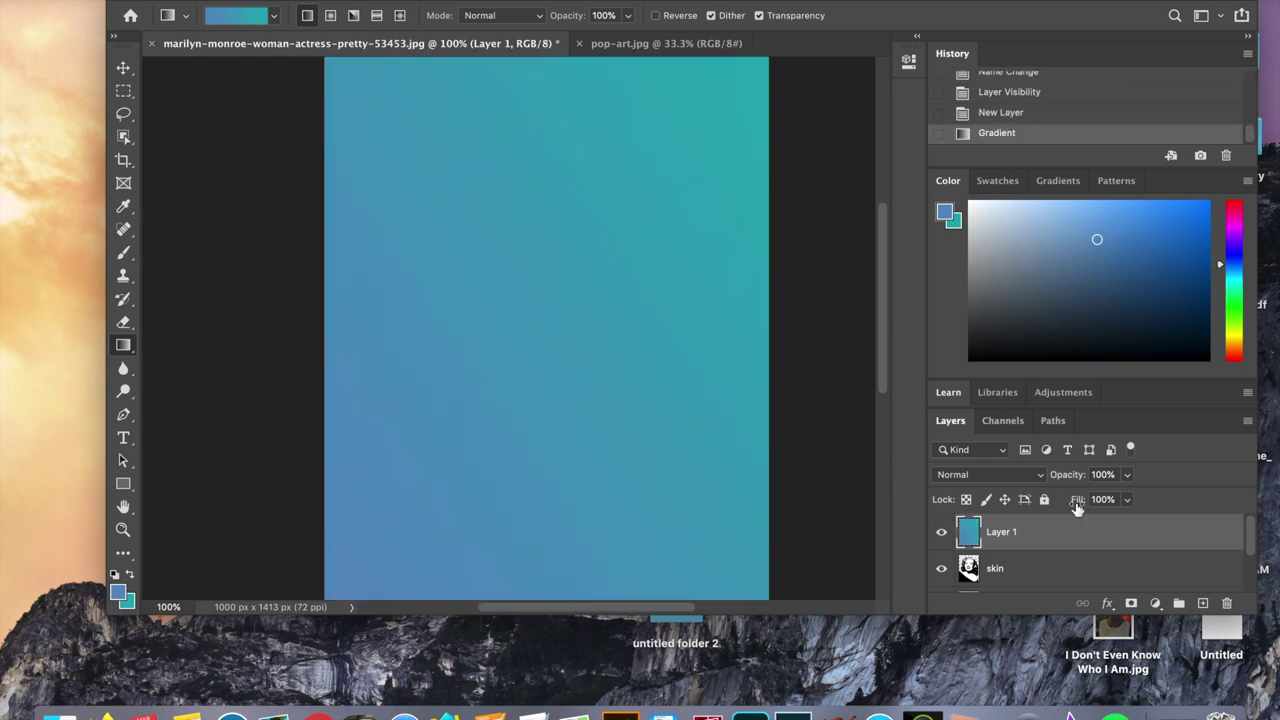
- Turn the gradient layer into a clipping mask on the "skin" layer
right_click(1050, 544)
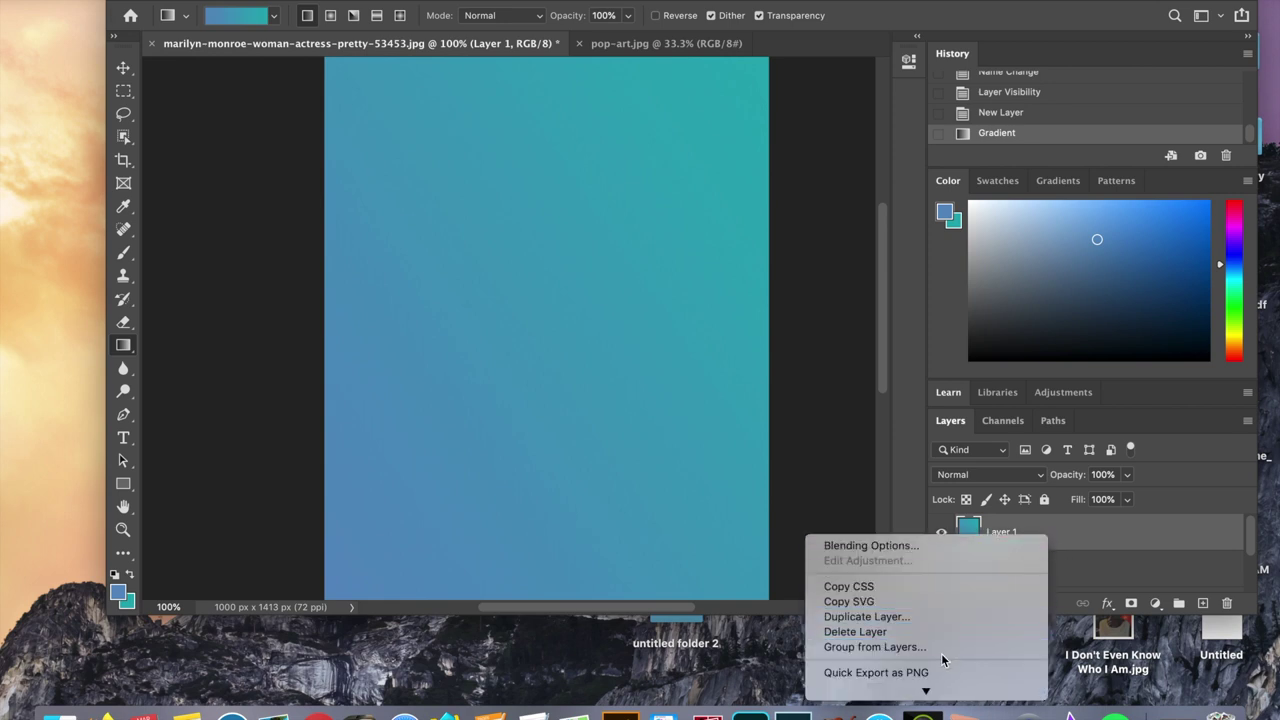
scroll(941, 653, "down", 1)
scroll(941, 653, "down", 5)
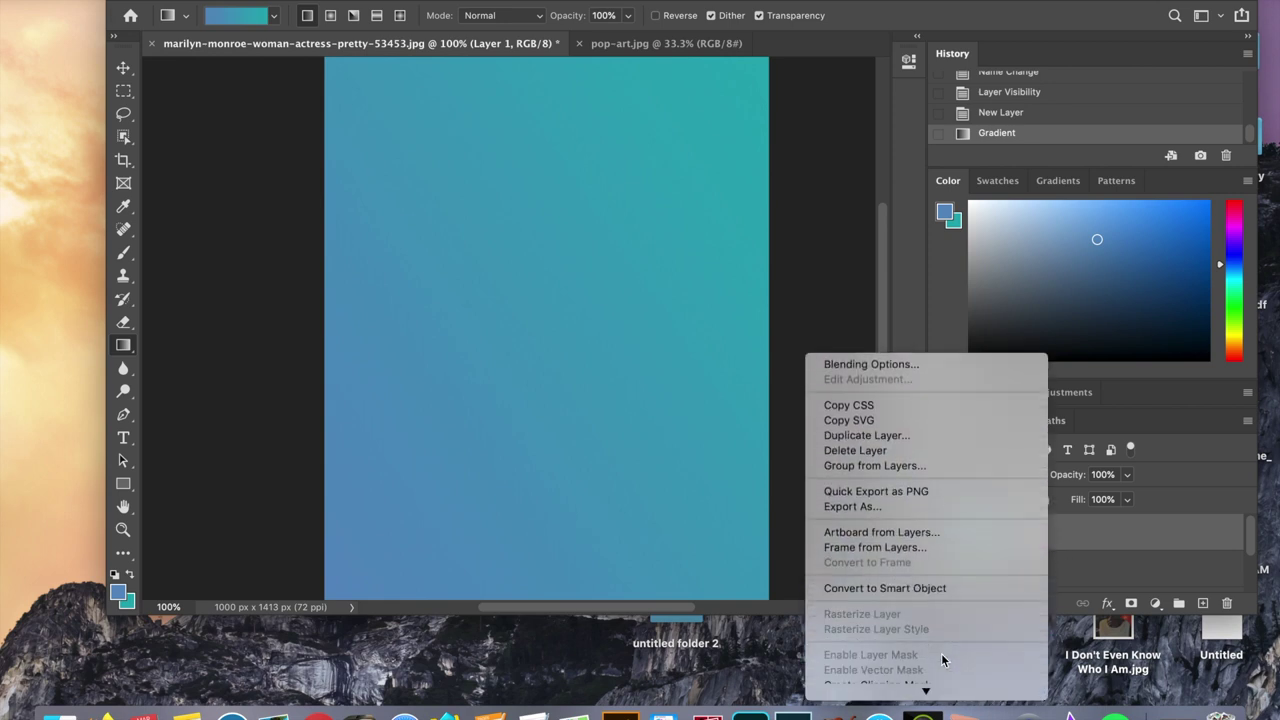
scroll(941, 653, "down", 1)
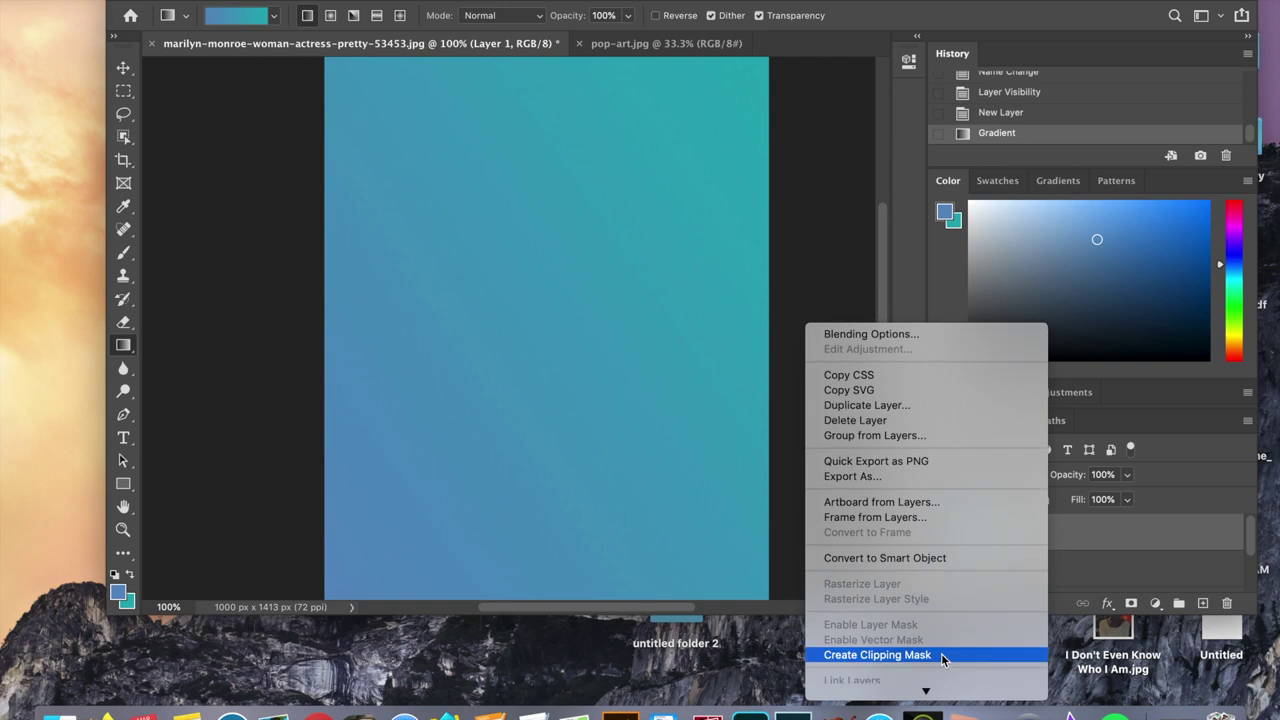
left_click(941, 653)
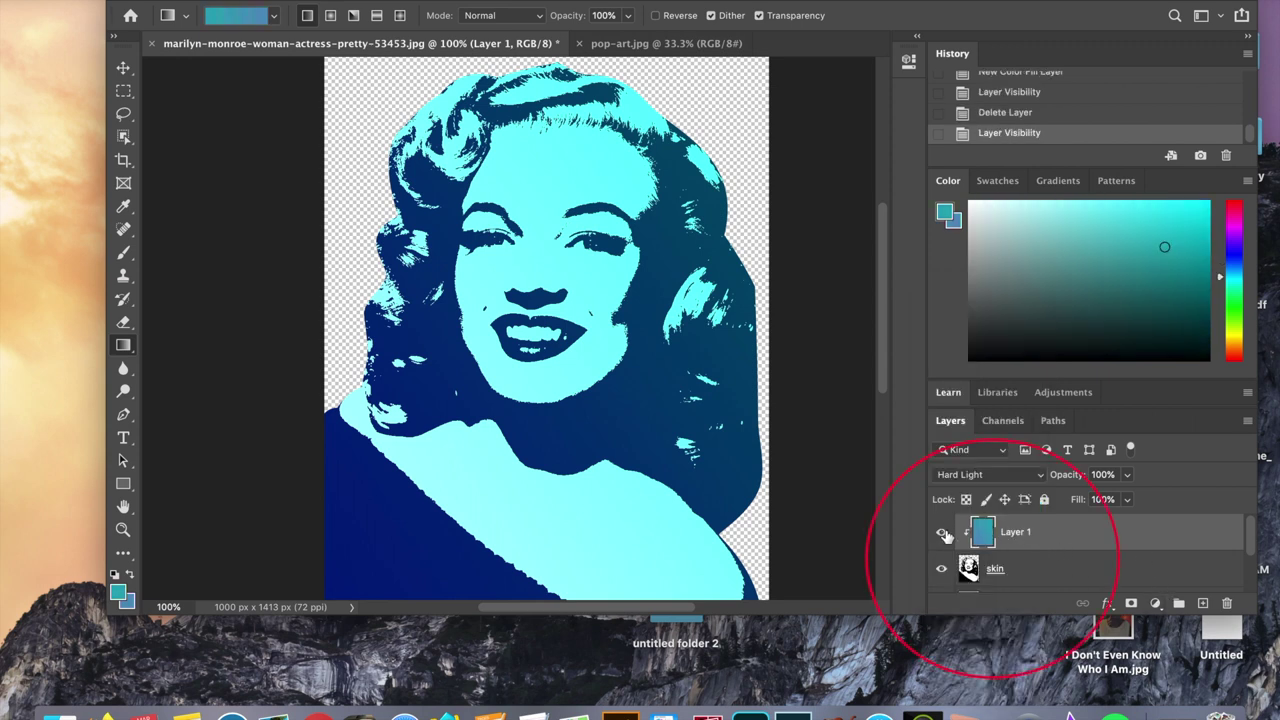
- Hide the gradient layer and add a solid color fill layer in 4fd7e1, clipped to the "skin" layer
left_click(942, 533)
left_click(1042, 572)
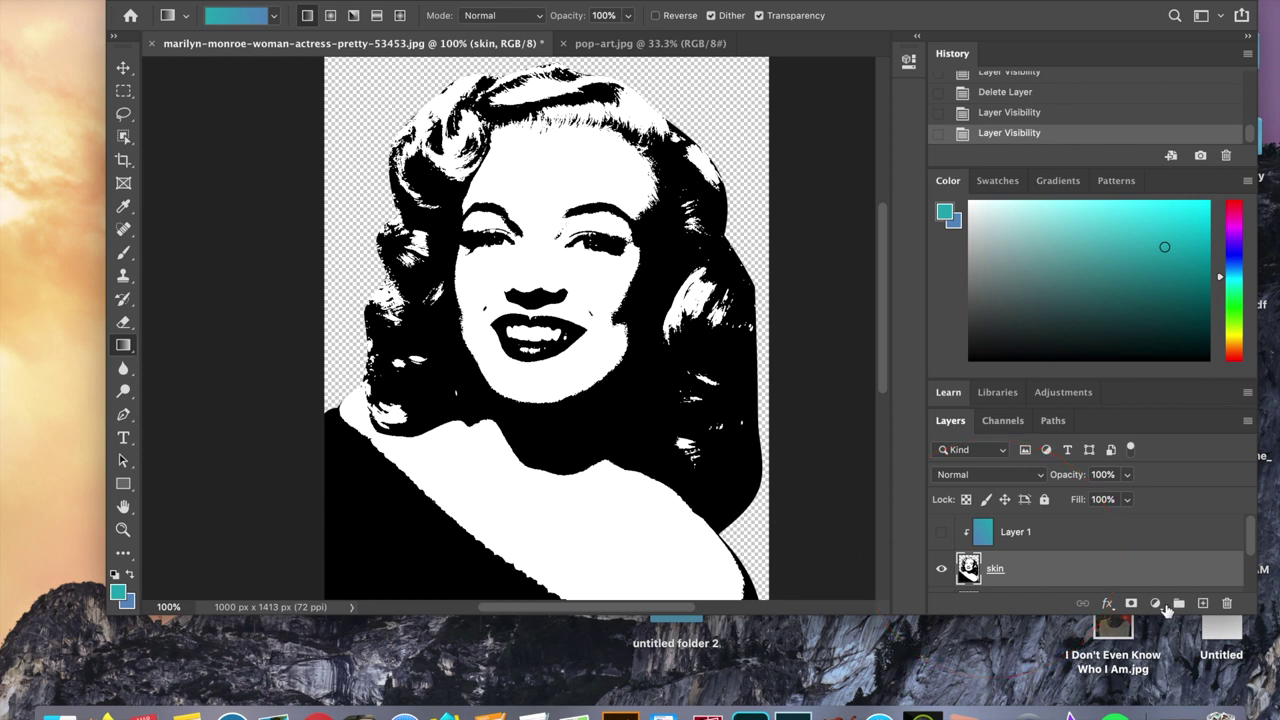
left_click(1156, 604)
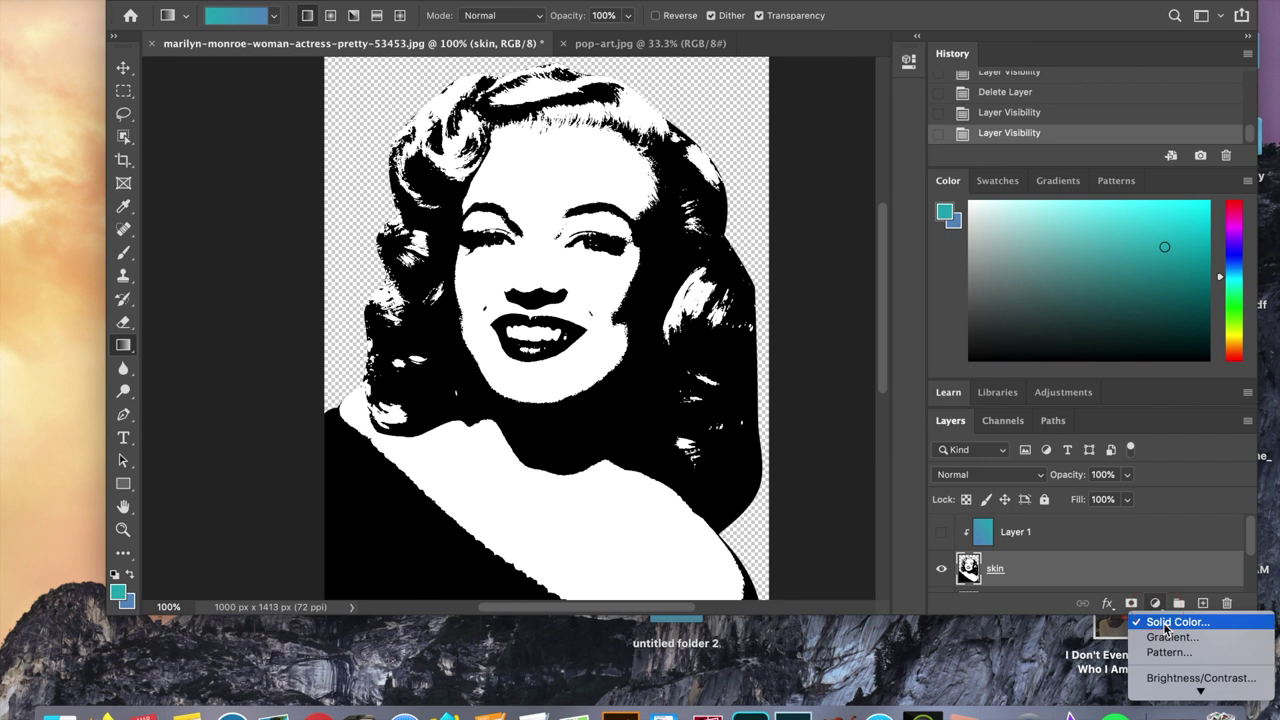
left_click(1165, 623)
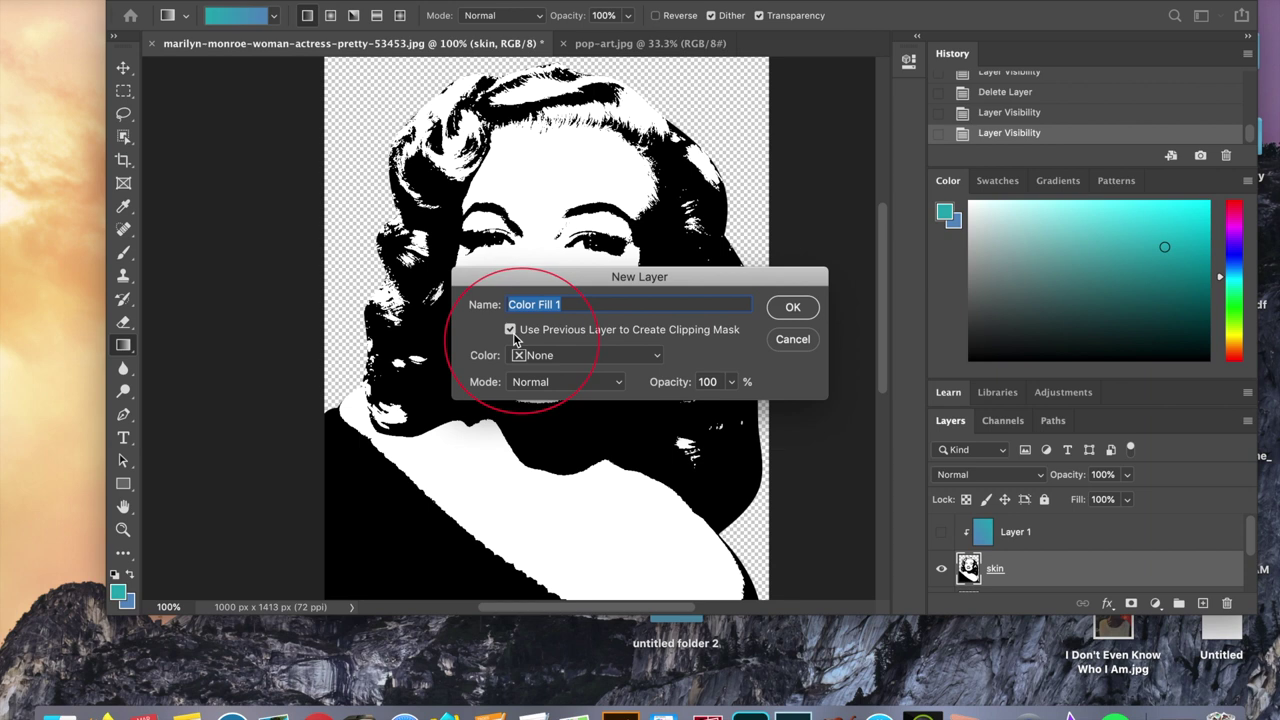
left_click(792, 307)
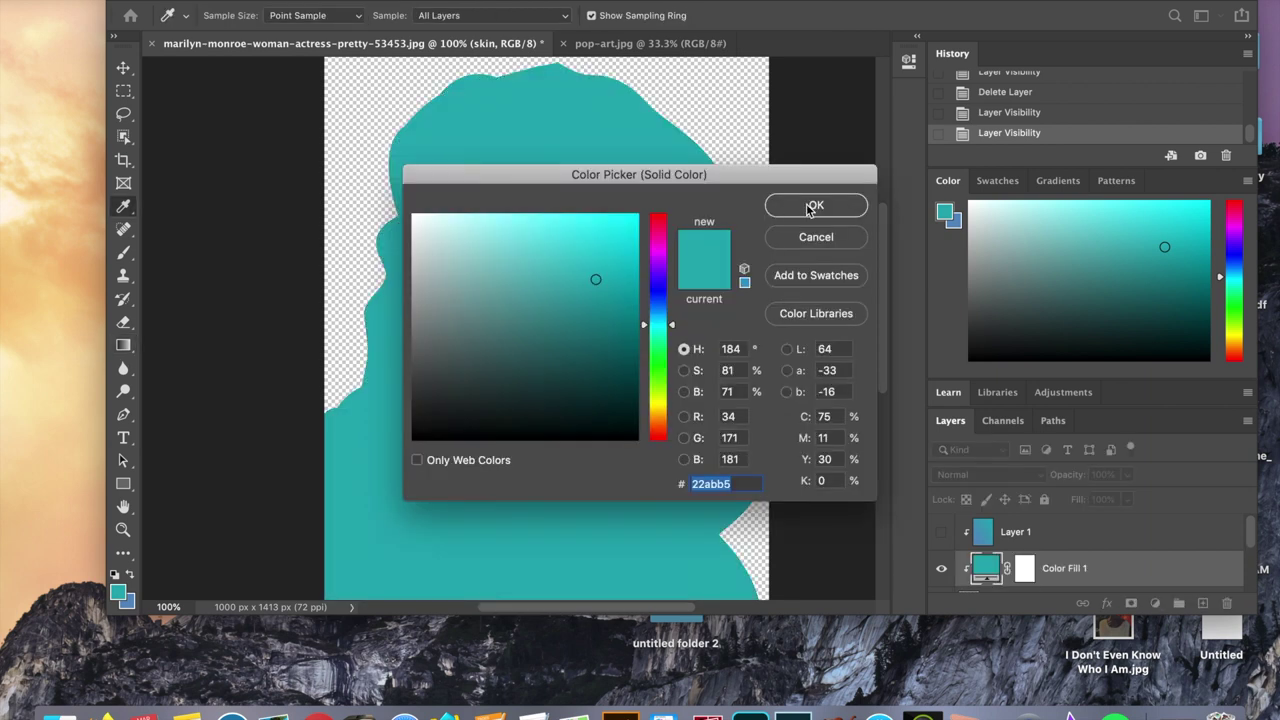
left_click(558, 240)
left_click(816, 207)
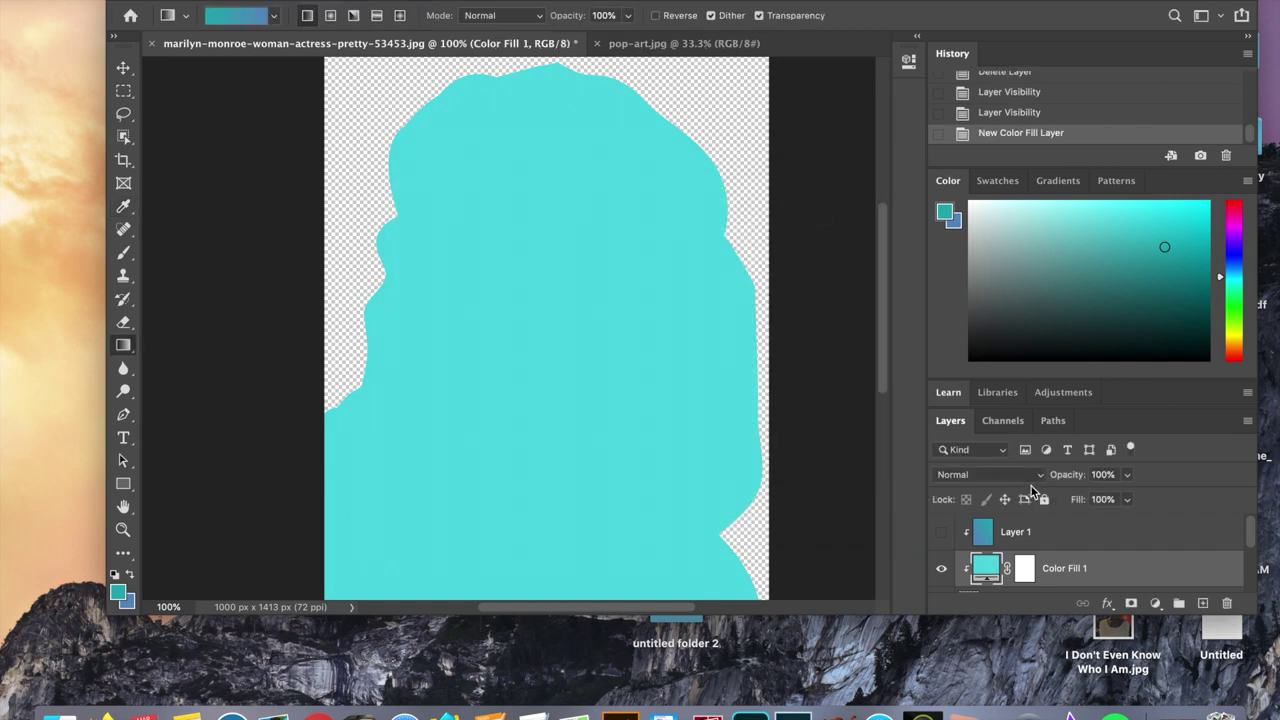
- Set the color fill layer's blend mode to Multiply and its color to b0e5e9
left_click(1000, 474)
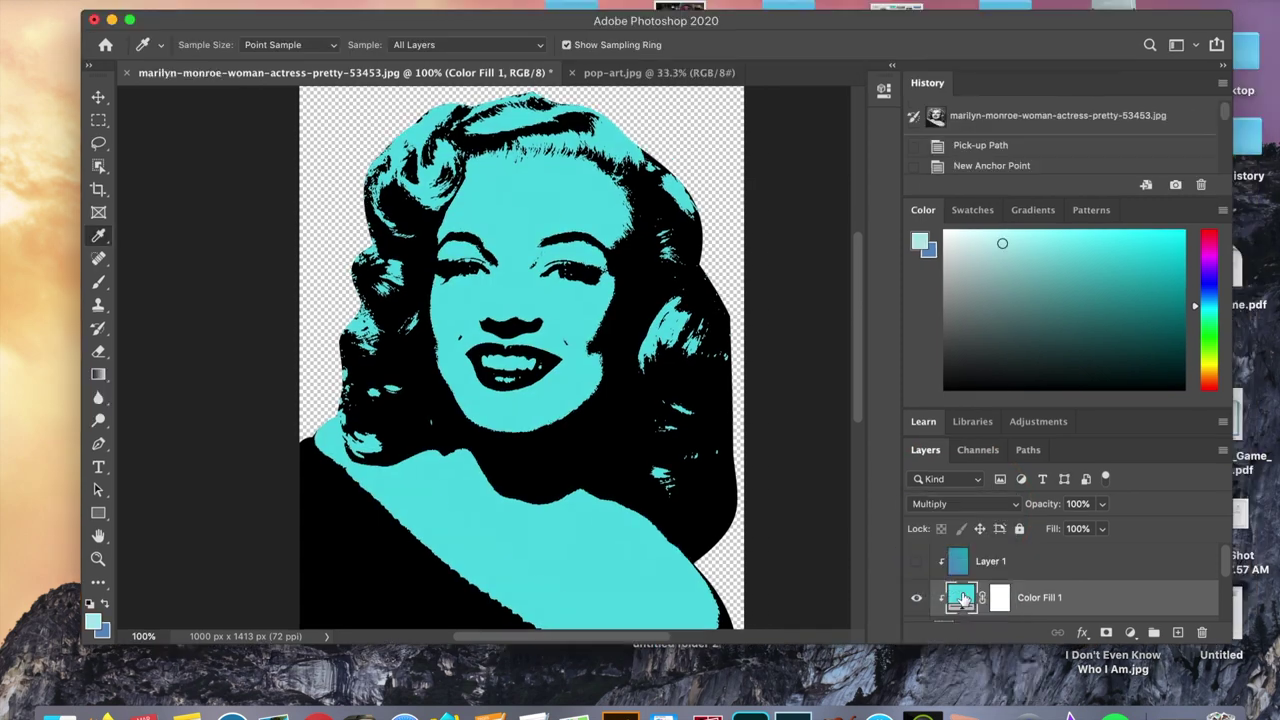
double_click(961, 597)
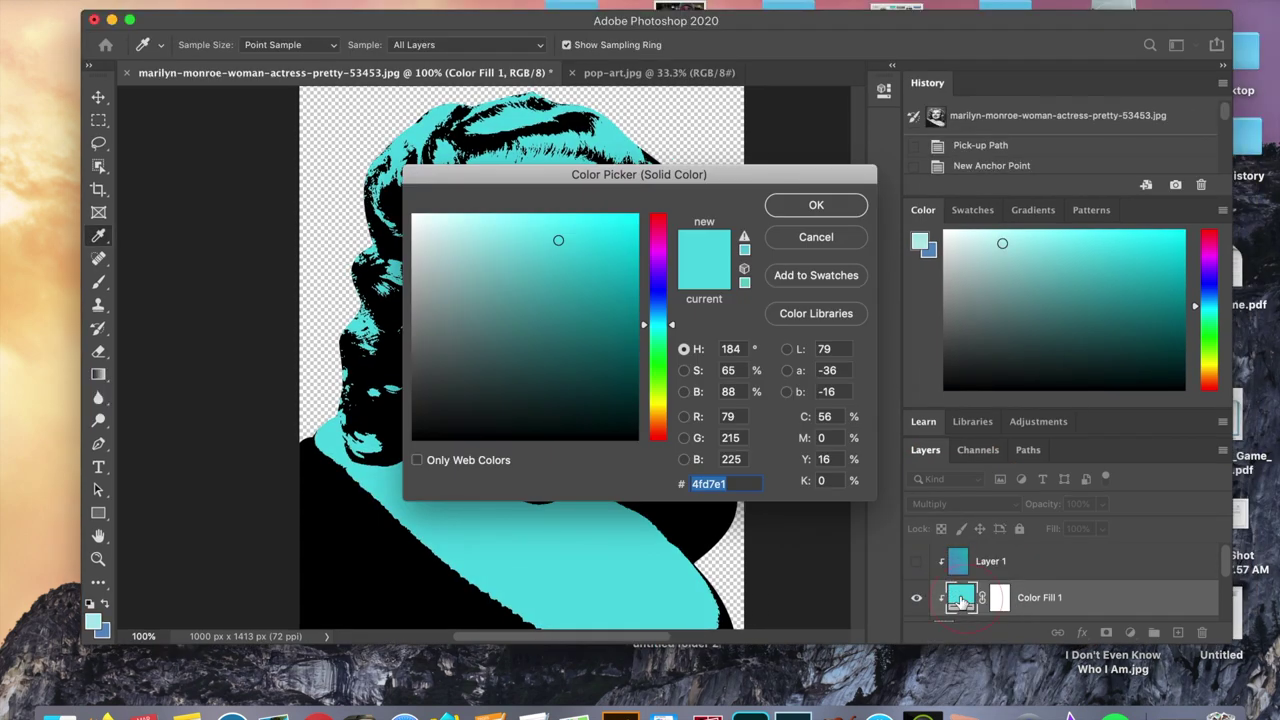
type("b0e5e9")
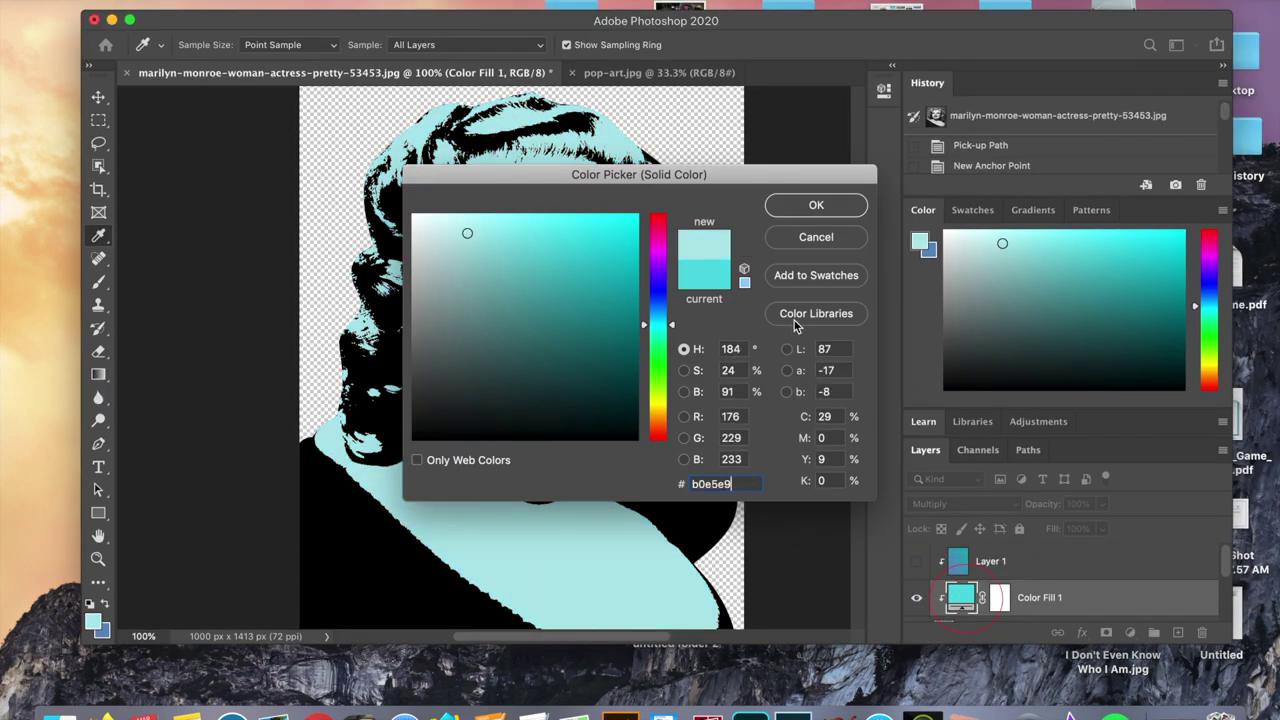
left_click(816, 205)
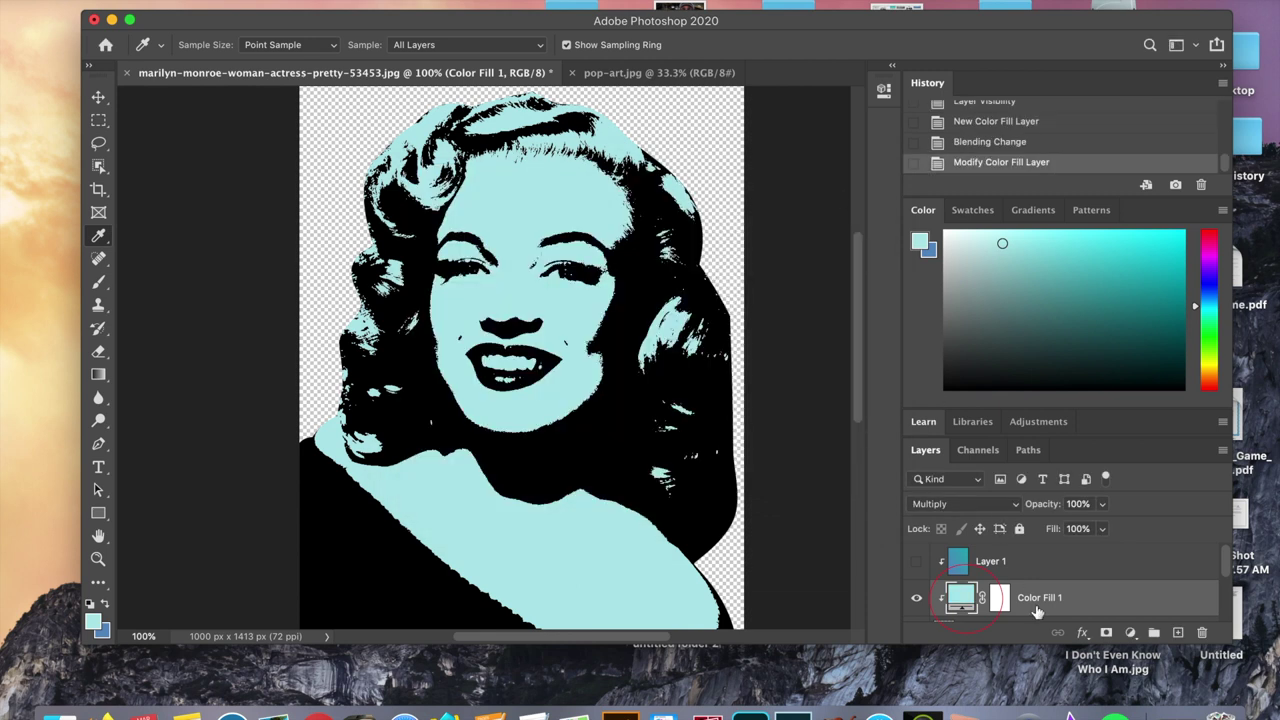
- Compare the portrait with the solid color fill and the gradient layer each switched on and off
left_click(916, 597)
scroll(1066, 583, "down", 1)
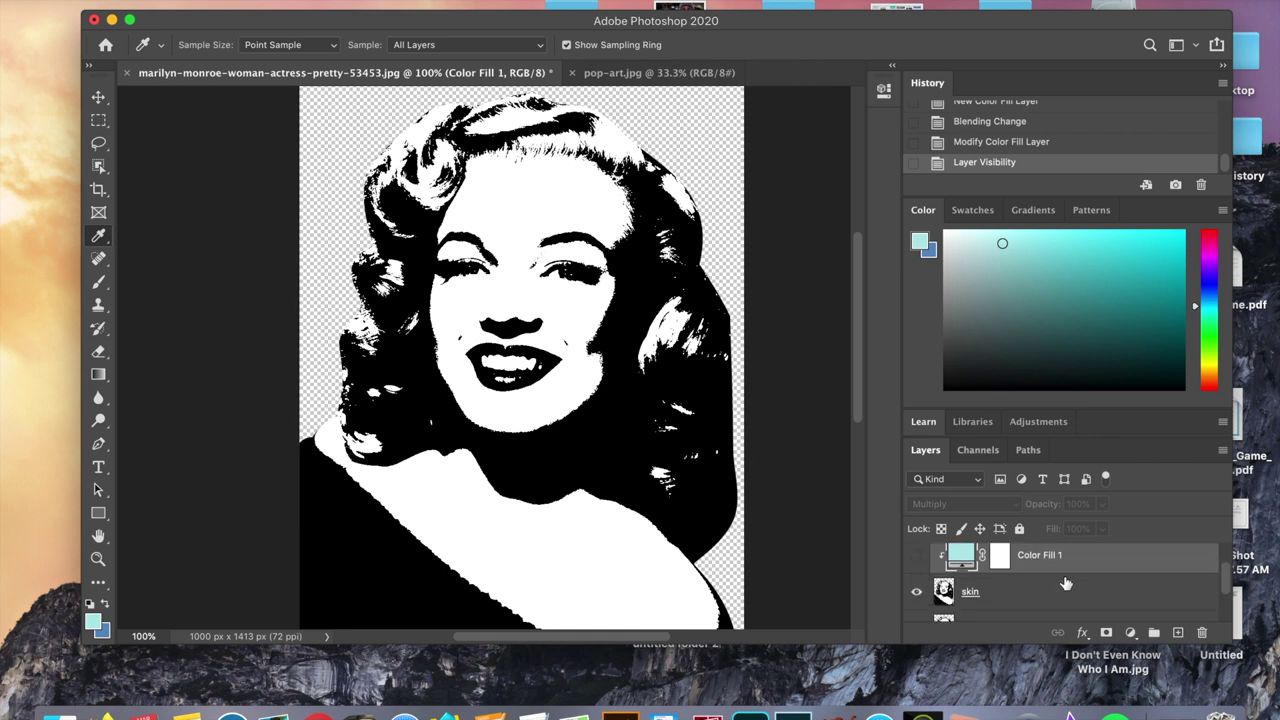
scroll(1066, 583, "up", 1)
left_click(916, 597)
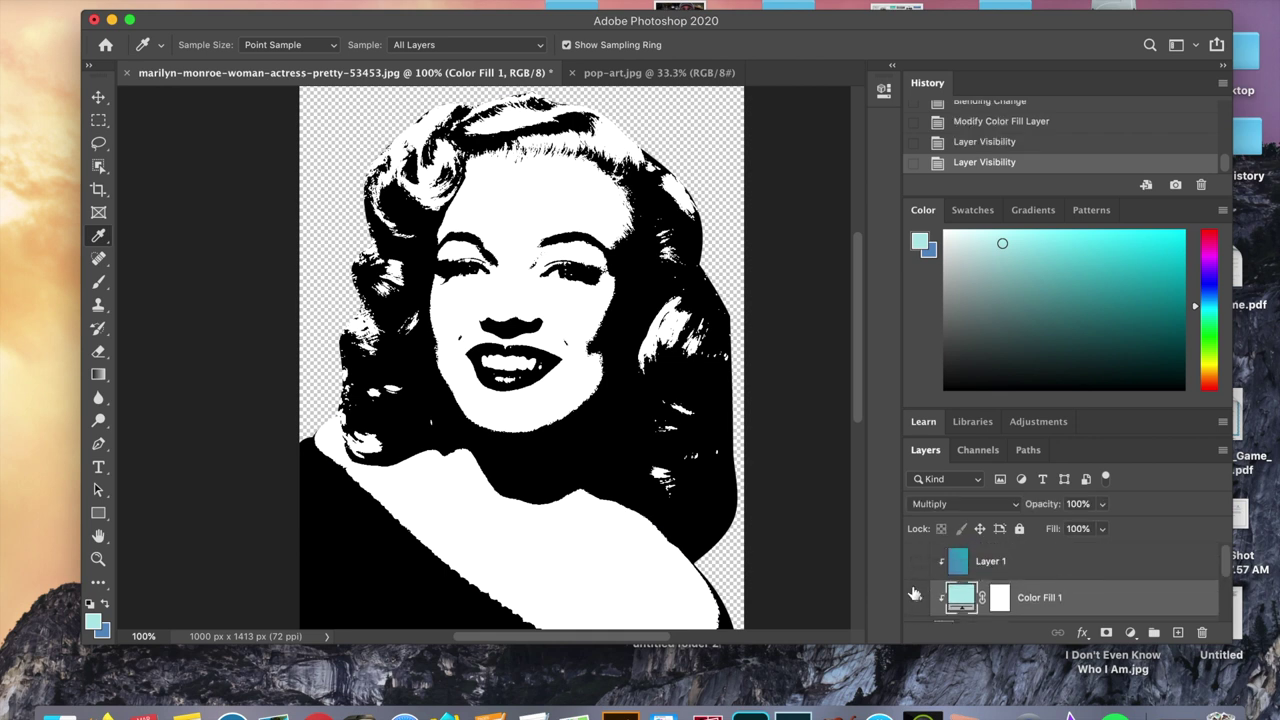
left_click(915, 564)
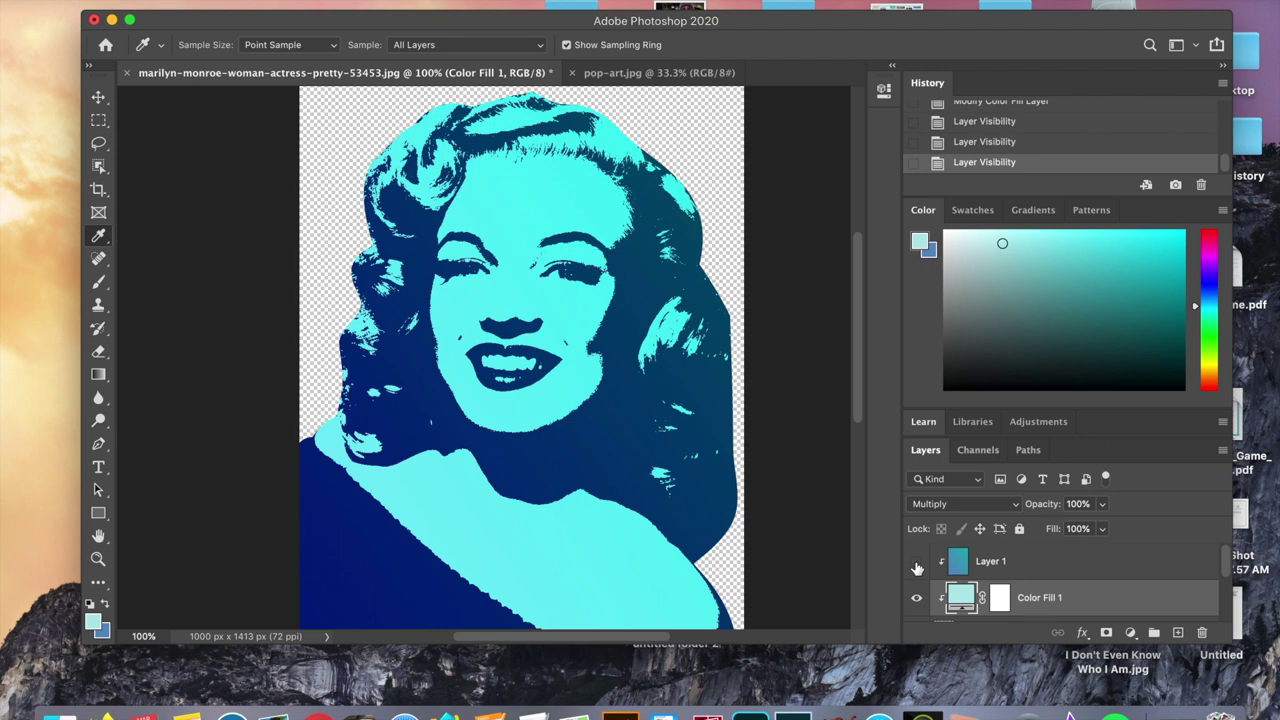
left_click(915, 564)
- Group the gradient, color fill and "skin" layers together and name the group "skin"
left_click(1040, 566)
scroll(1045, 570, "down", 2)
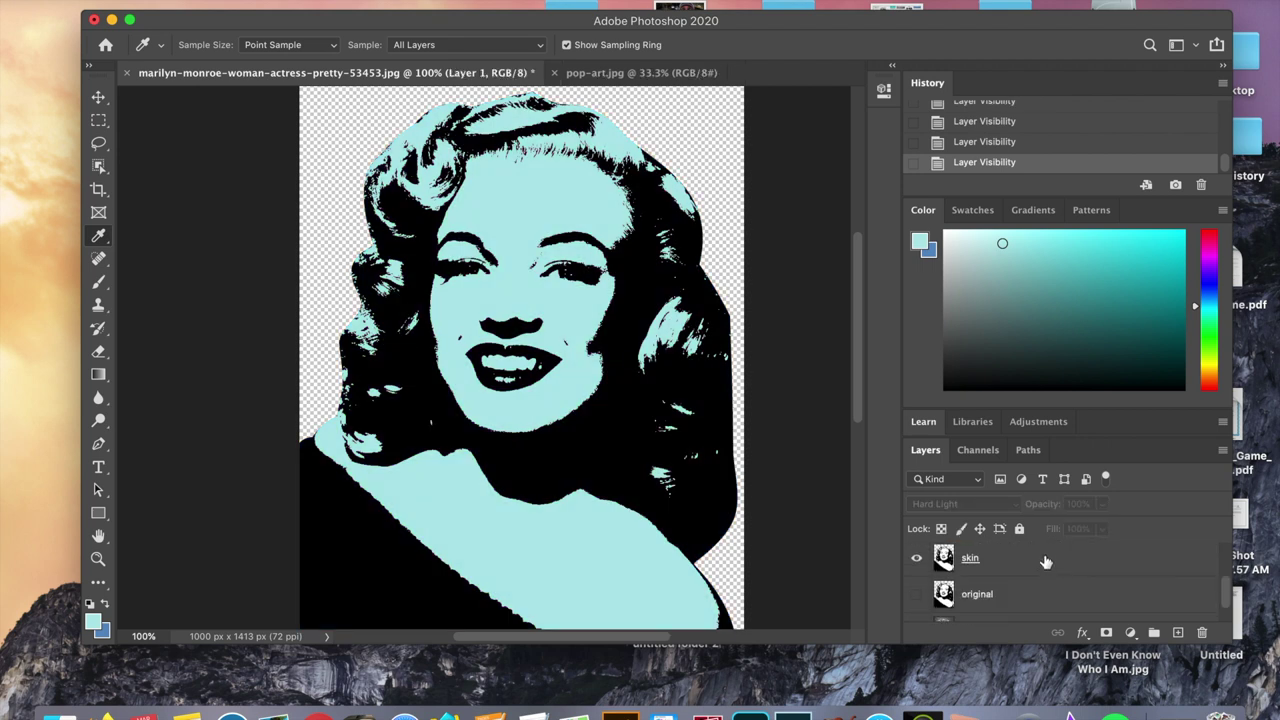
left_click(1045, 562)
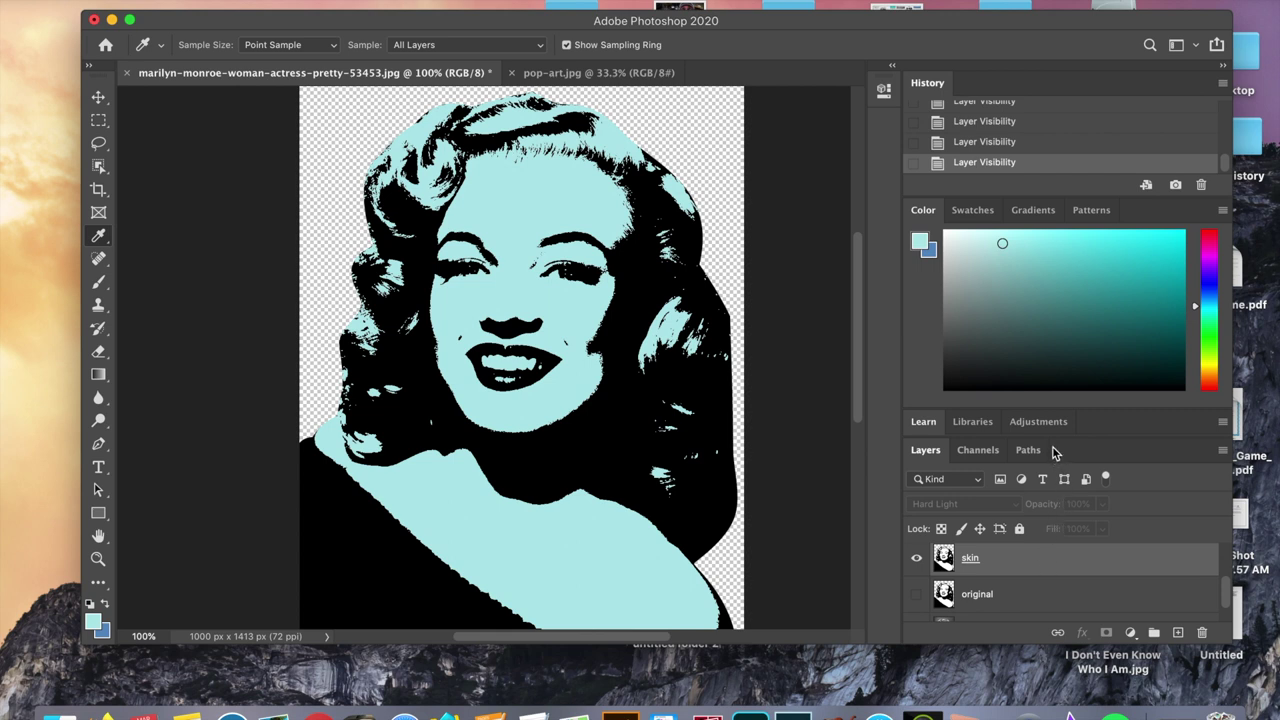
left_click_drag(1048, 410, 1047, 288)
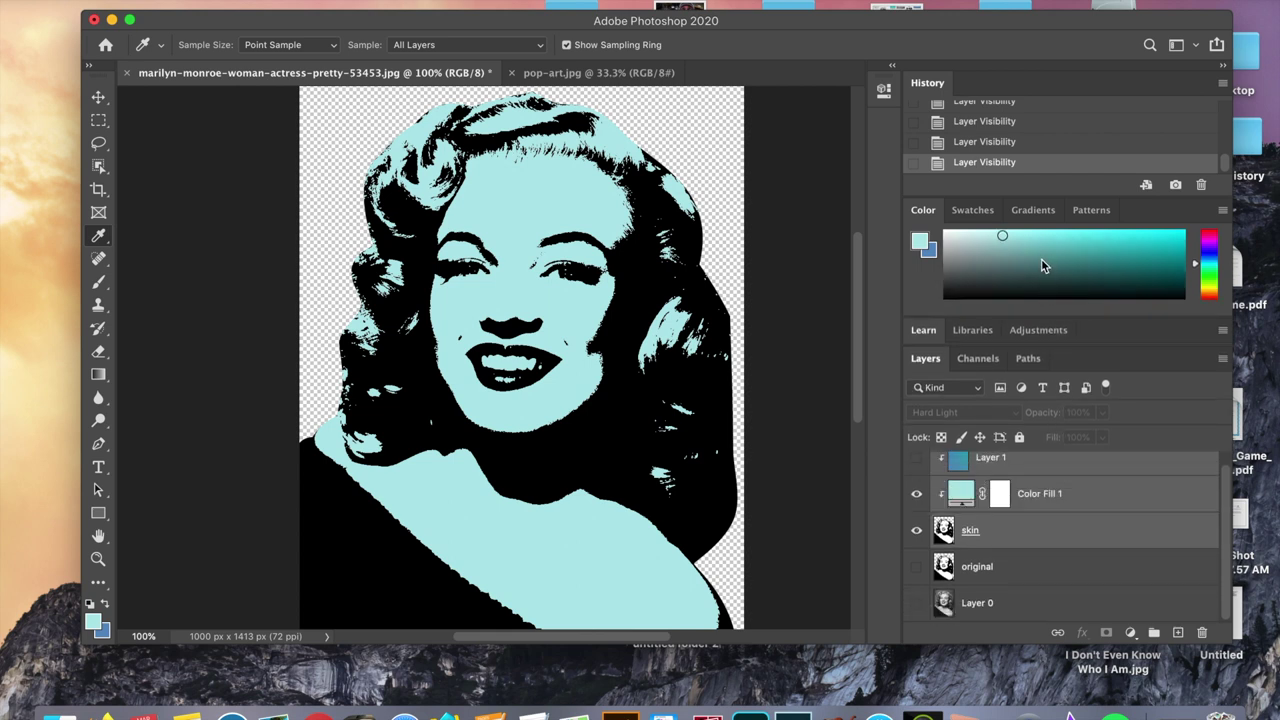
key("super+g")
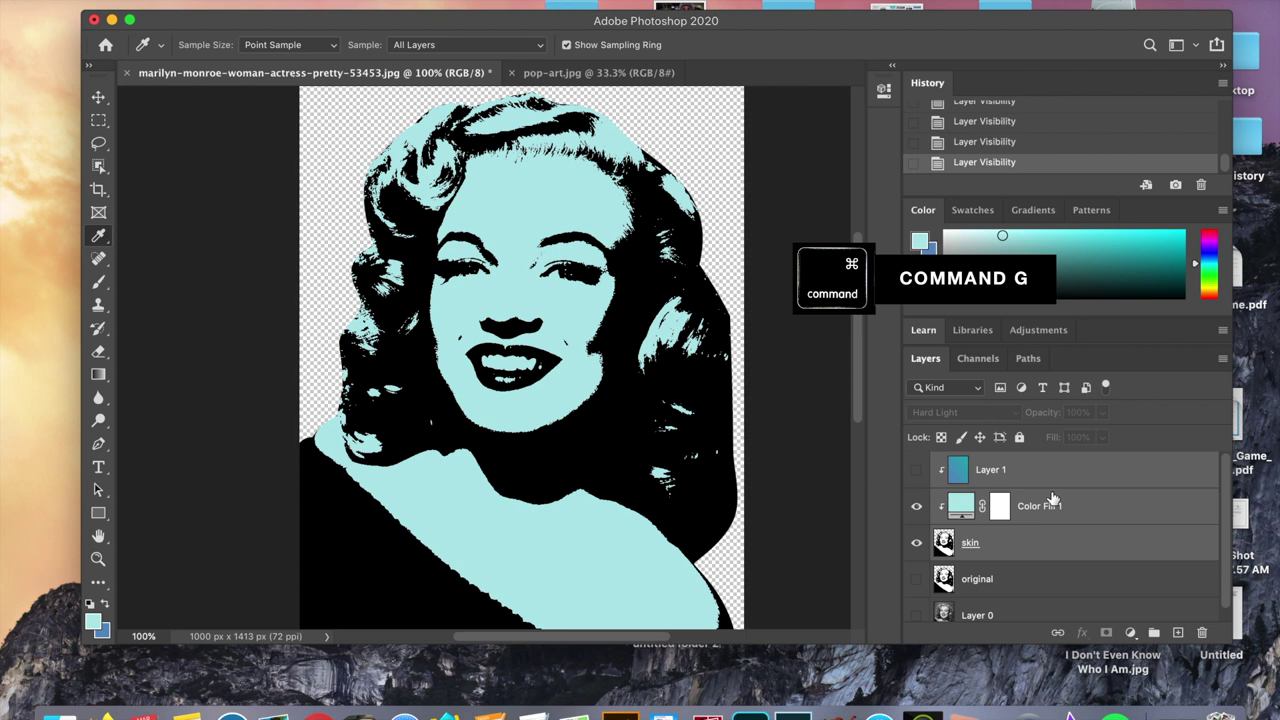
key("super+g")
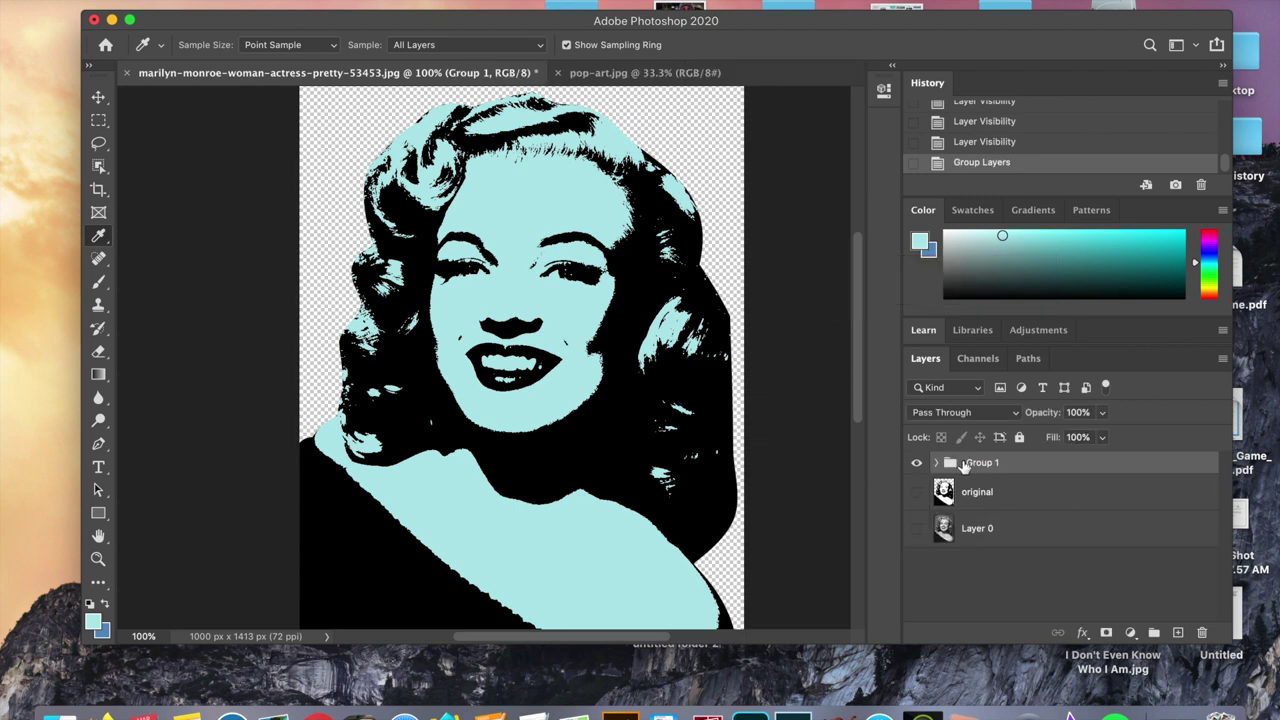
double_click(980, 462)
type("skin")
key("Return")
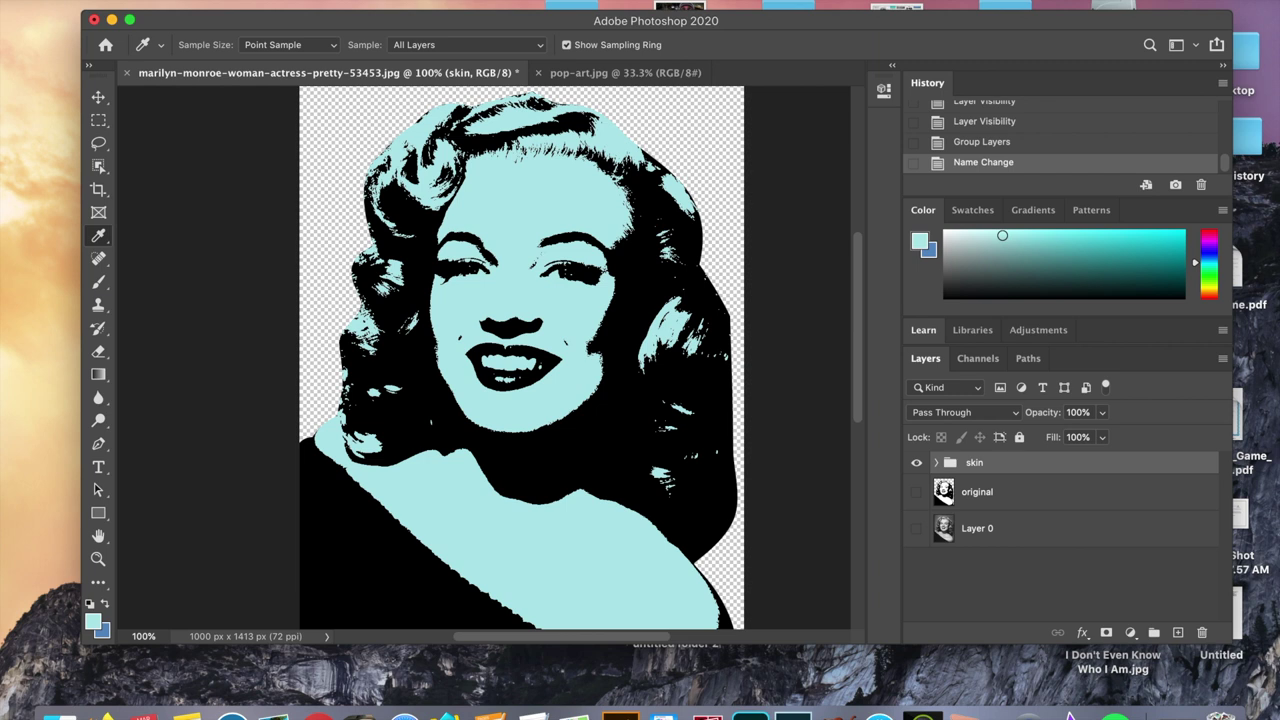
- Hide the "skin" group, and make the "original" layer visible and active
left_click(916, 463)
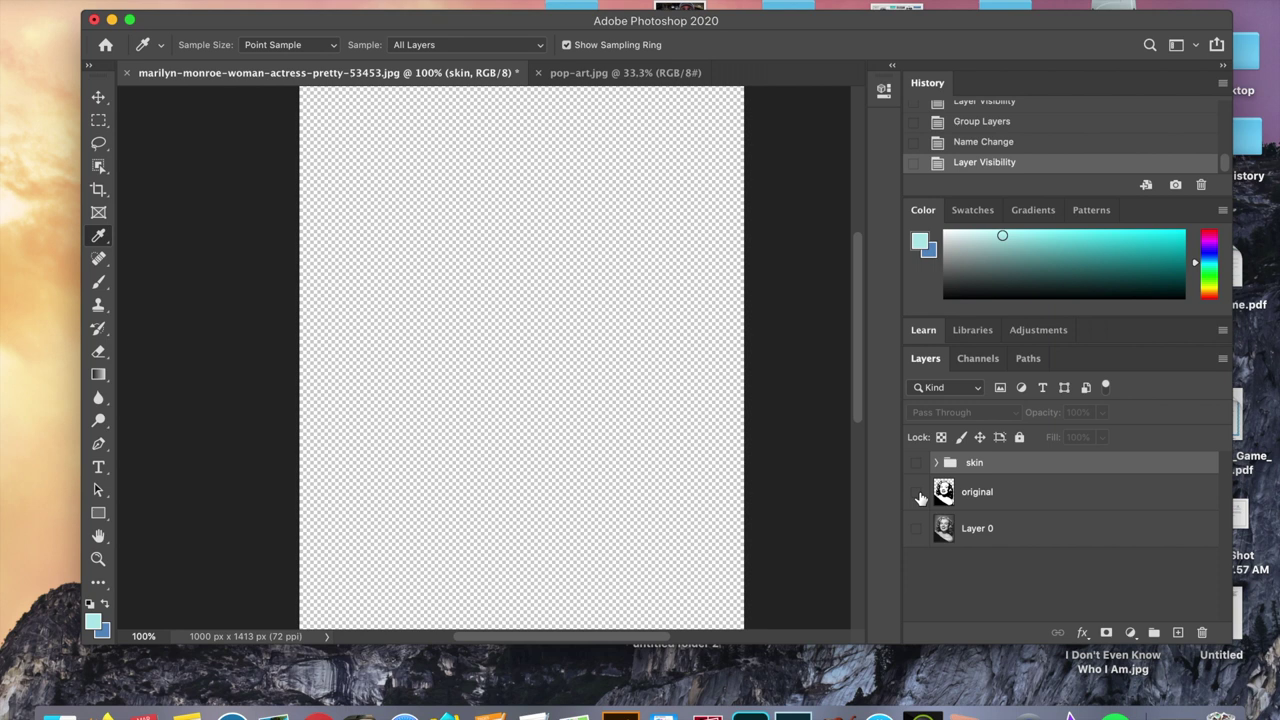
left_click(916, 492)
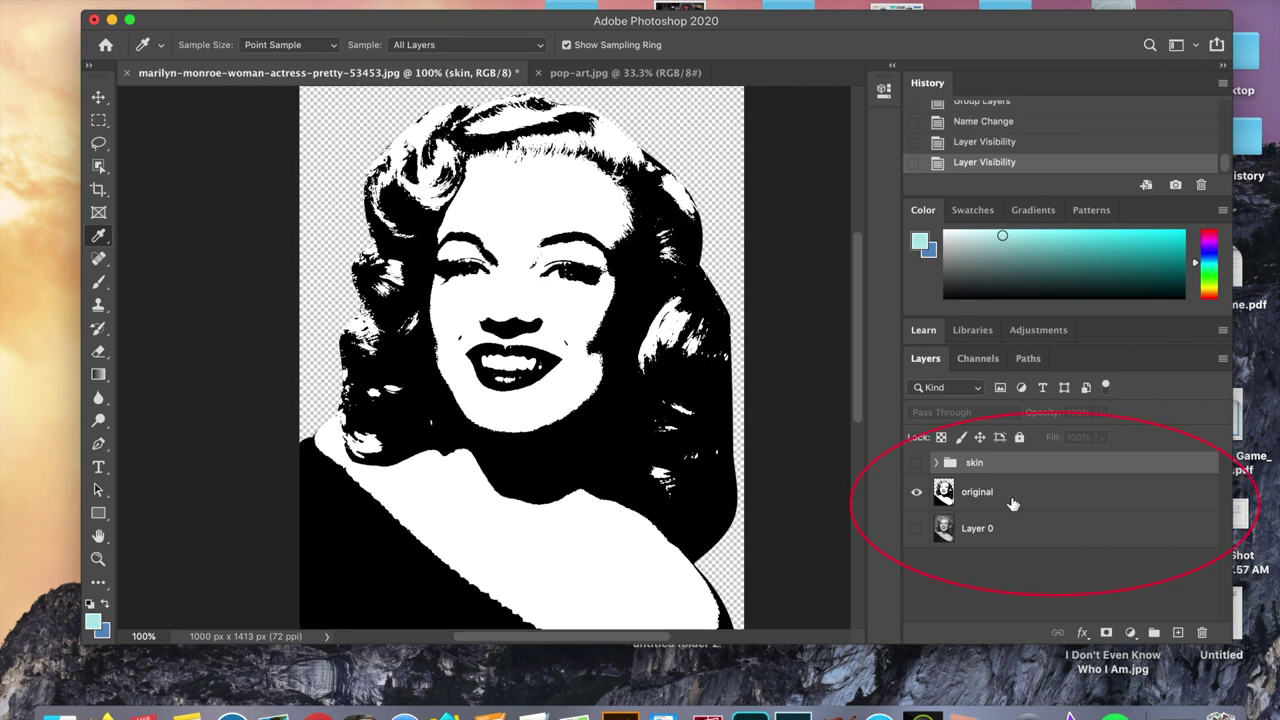
left_click(1013, 503)
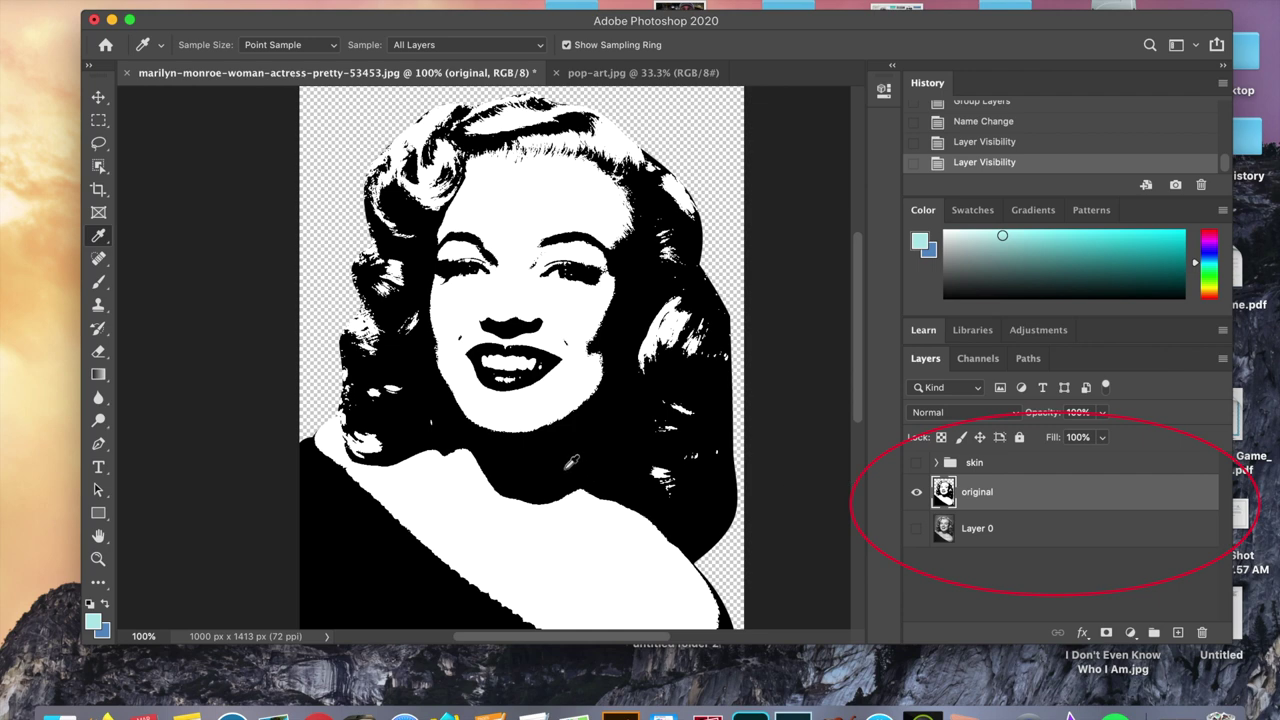
- Try out a freehand Lasso selection across the nose and mouth, and deselect it
key("l")
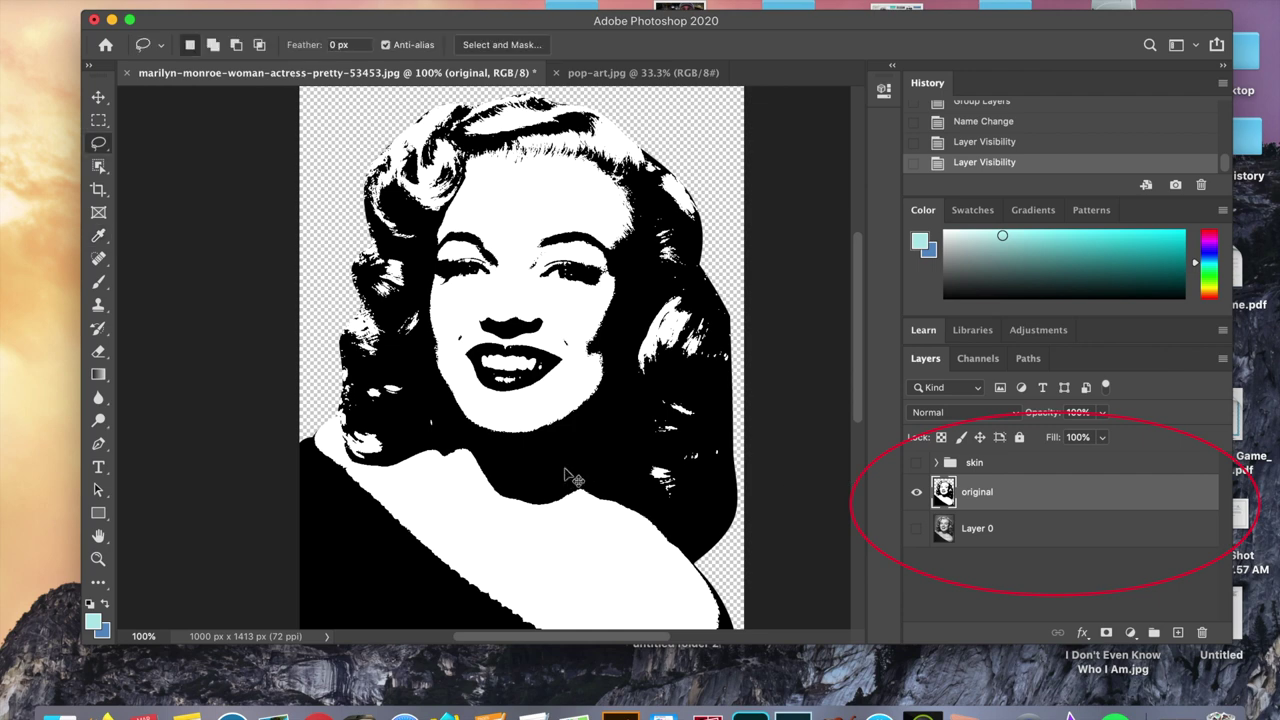
key("super+plus")
scroll(570, 478, "up", 5)
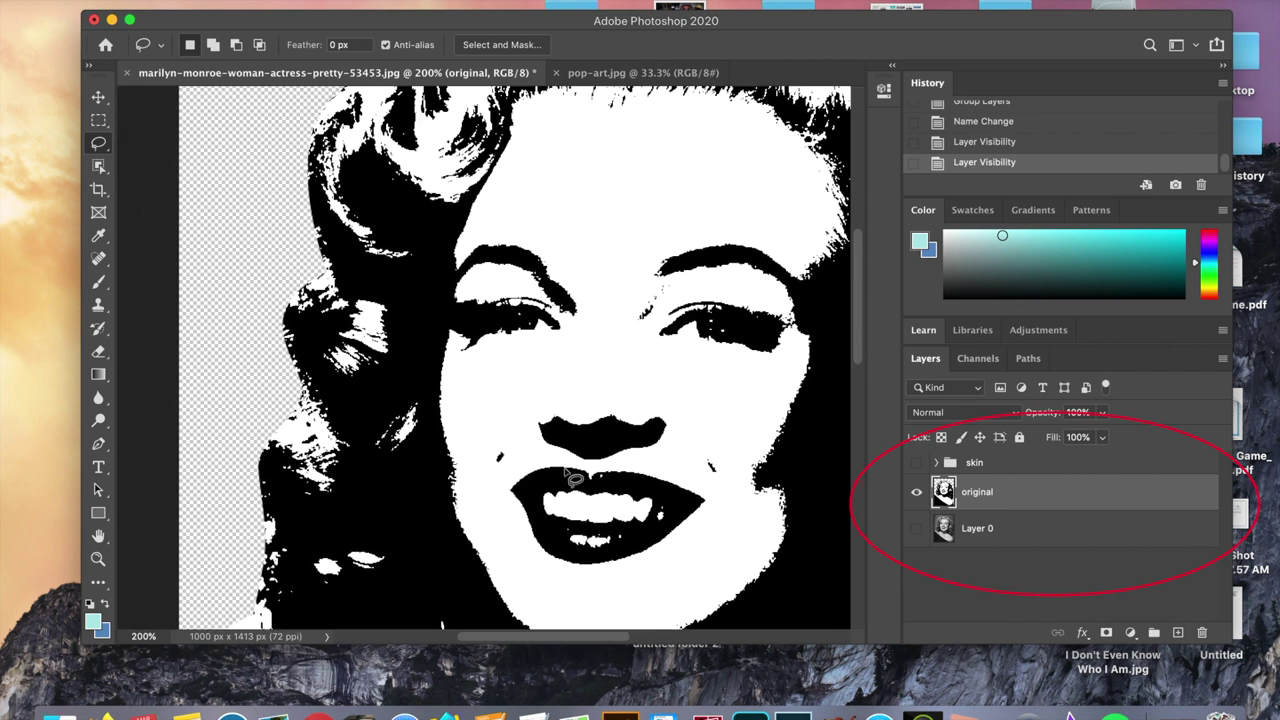
left_click(98, 145)
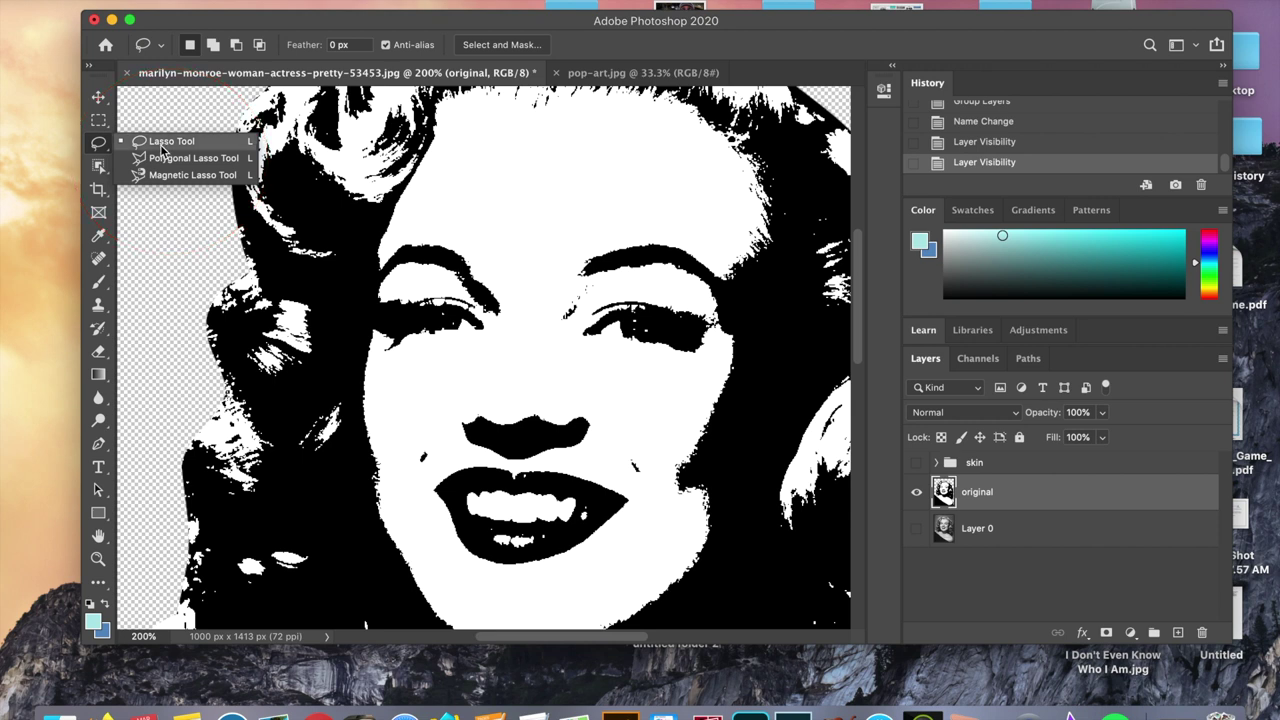
left_click(162, 147)
mouse_move(421, 398)
left_mouse_down()
mouse_move(423, 540)
mouse_move(519, 543)
mouse_move(605, 487)
mouse_move(592, 430)
mouse_move(518, 373)
mouse_move(523, 304)
mouse_move(602, 268)
mouse_move(555, 233)
mouse_move(476, 223)
mouse_move(422, 265)
mouse_move(462, 309)
mouse_move(466, 364)
mouse_move(437, 393)
left_mouse_up()
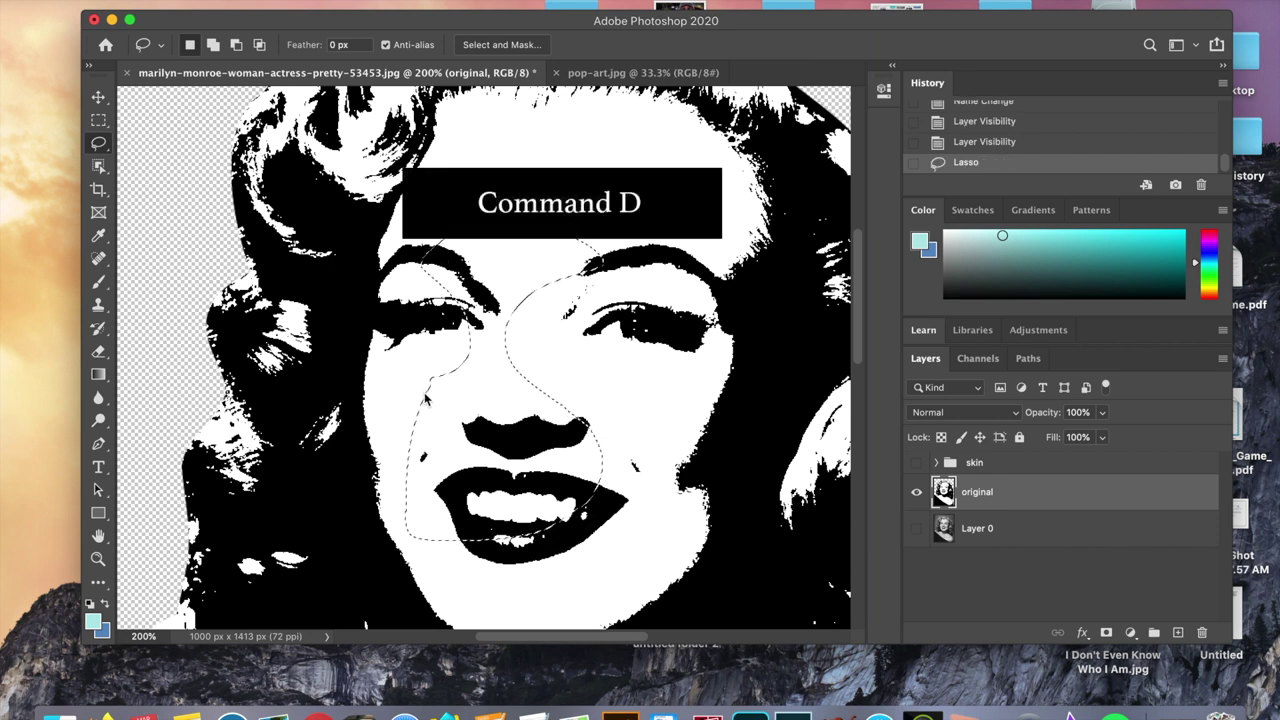
key("super+d")
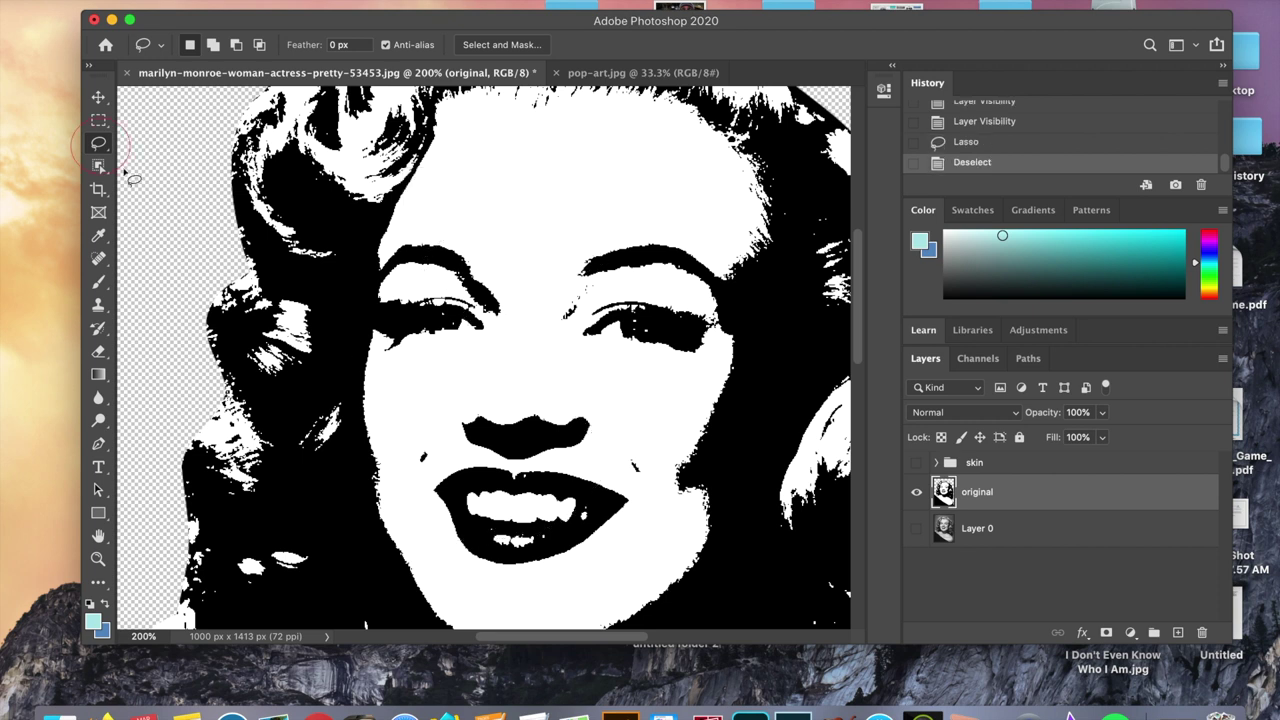
- Try out a straight-edged Polygonal Lasso selection around the nose and upper mouth, and deselect it
left_click(99, 145)
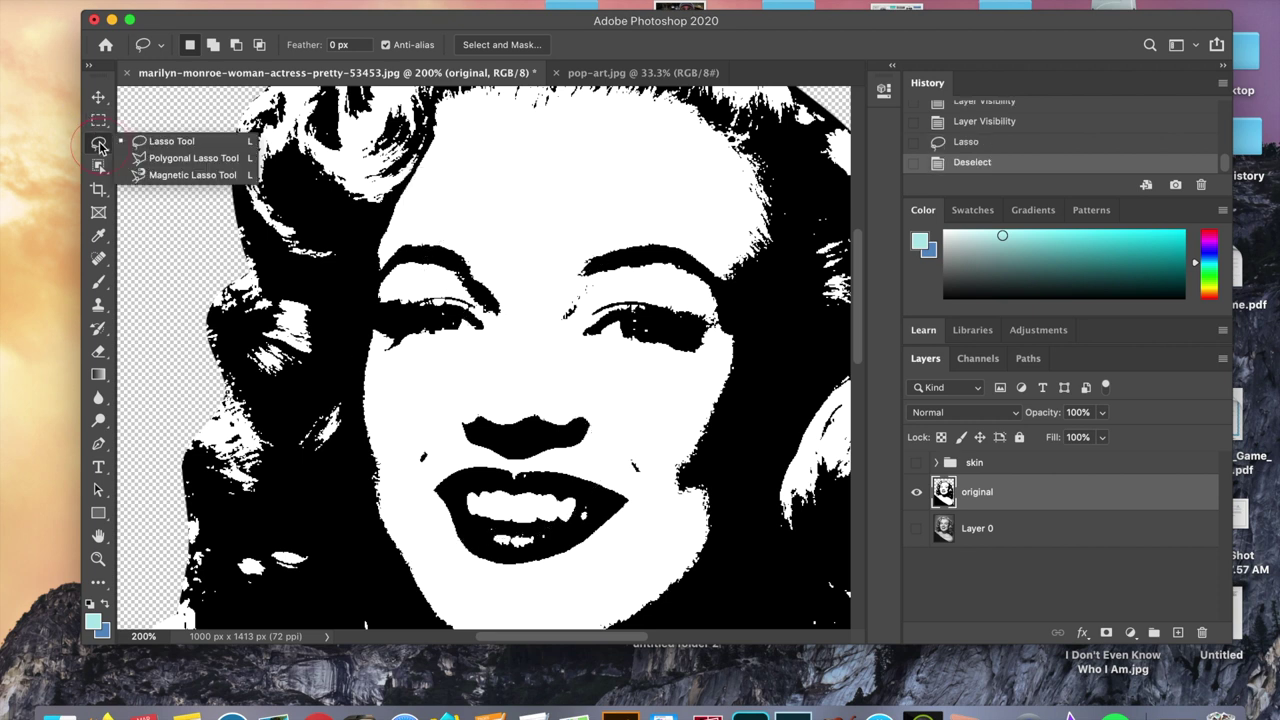
left_click(160, 153)
left_click(371, 391)
left_click(452, 322)
left_click(588, 362)
left_click(642, 464)
left_click(478, 536)
left_click(374, 468)
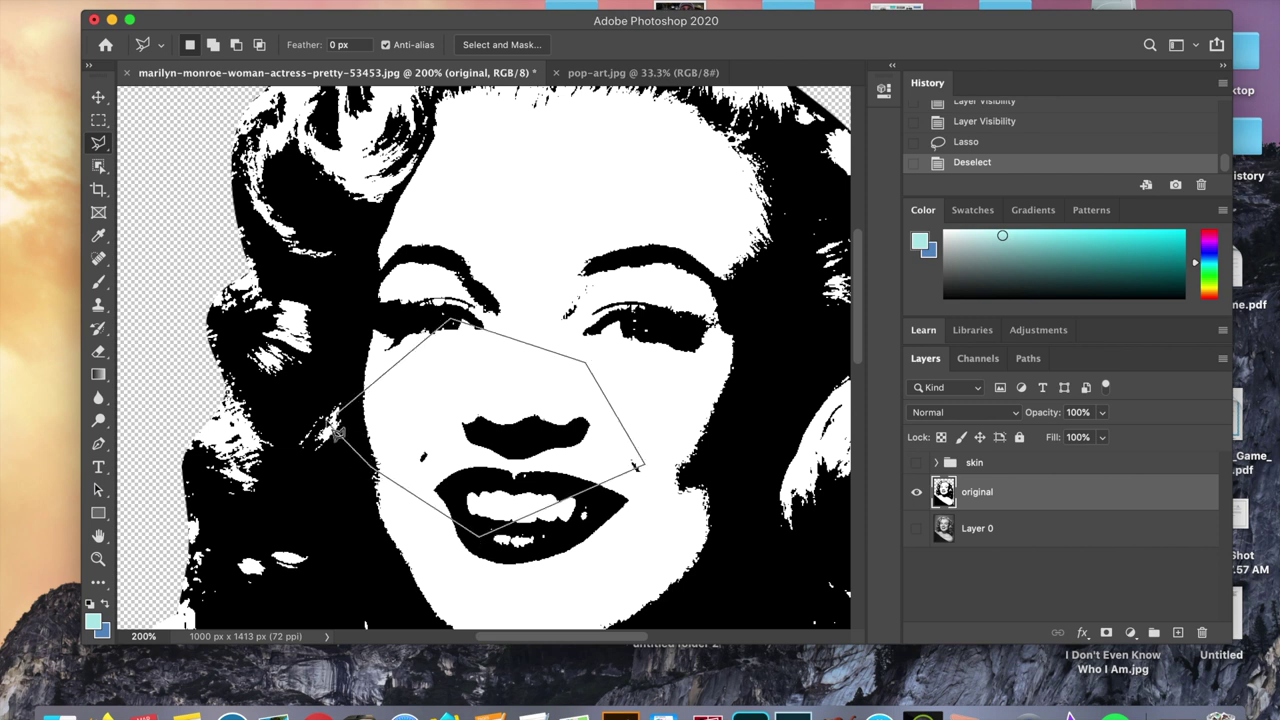
left_click(338, 433)
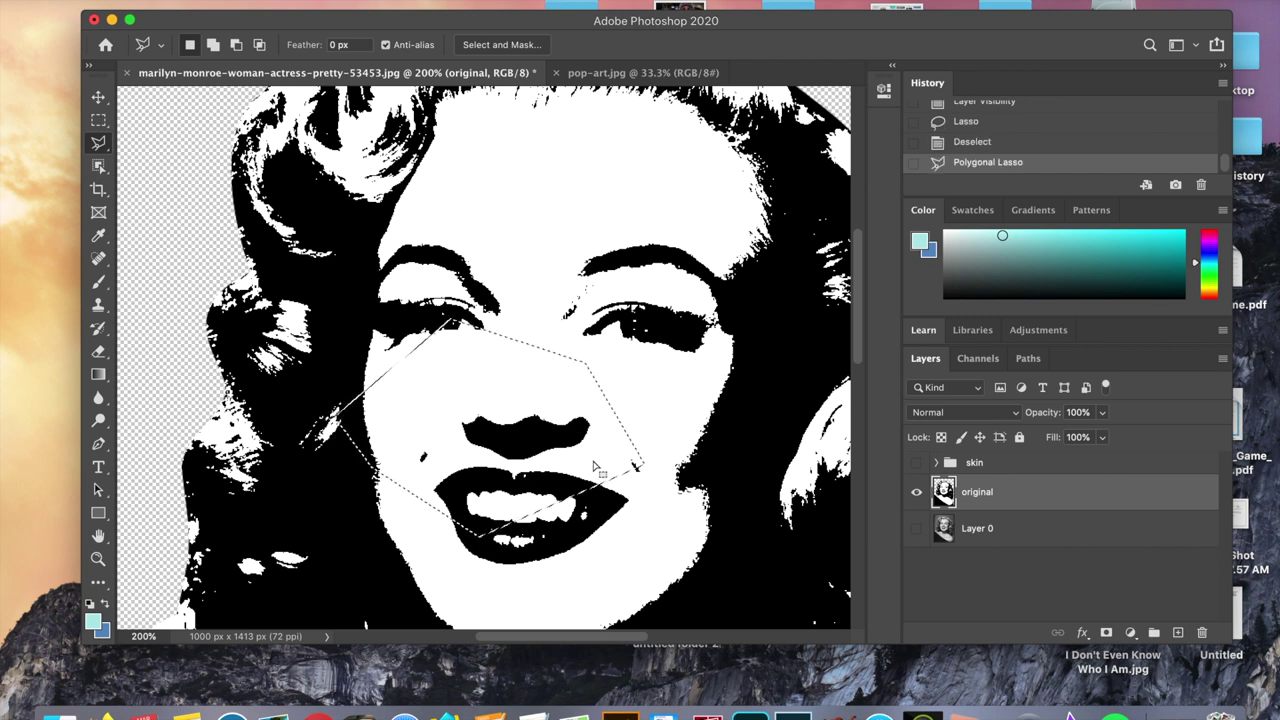
key("super+d")
- Select the lips by tracing their outer edge with the Magnetic Lasso, and copy them to a new layer
left_click(99, 143)
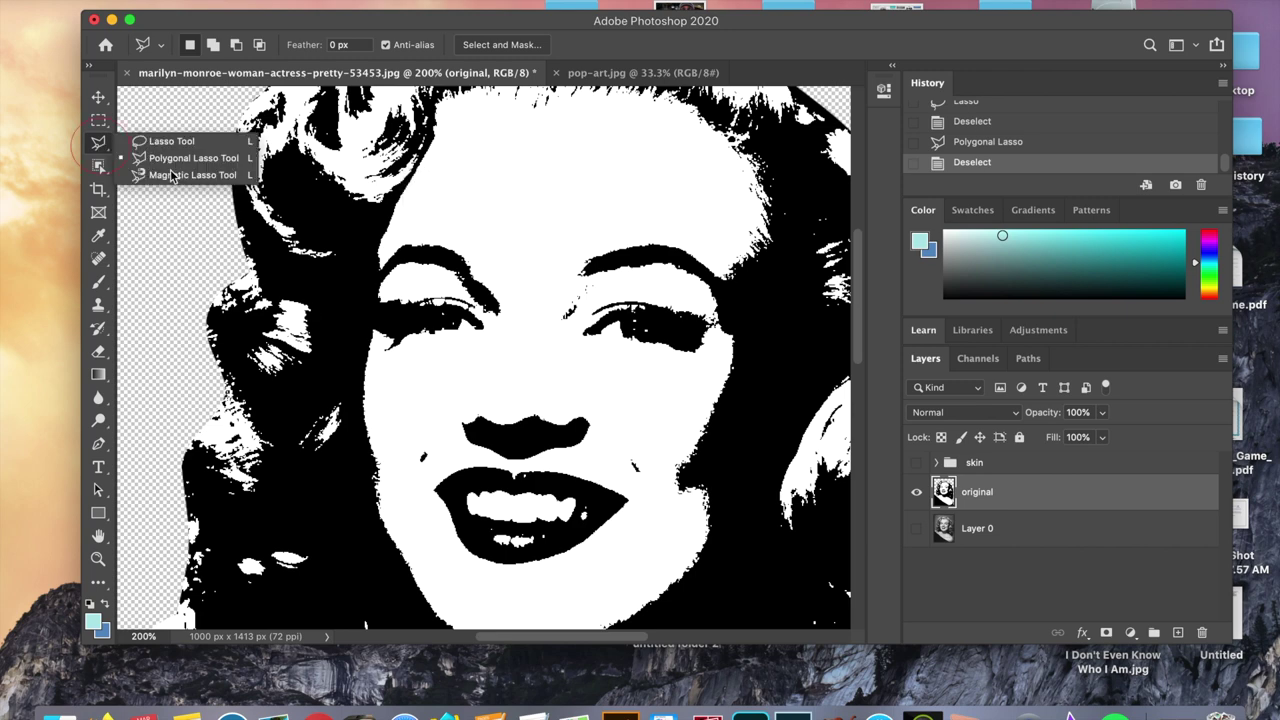
left_click(172, 175)
key("super+equal")
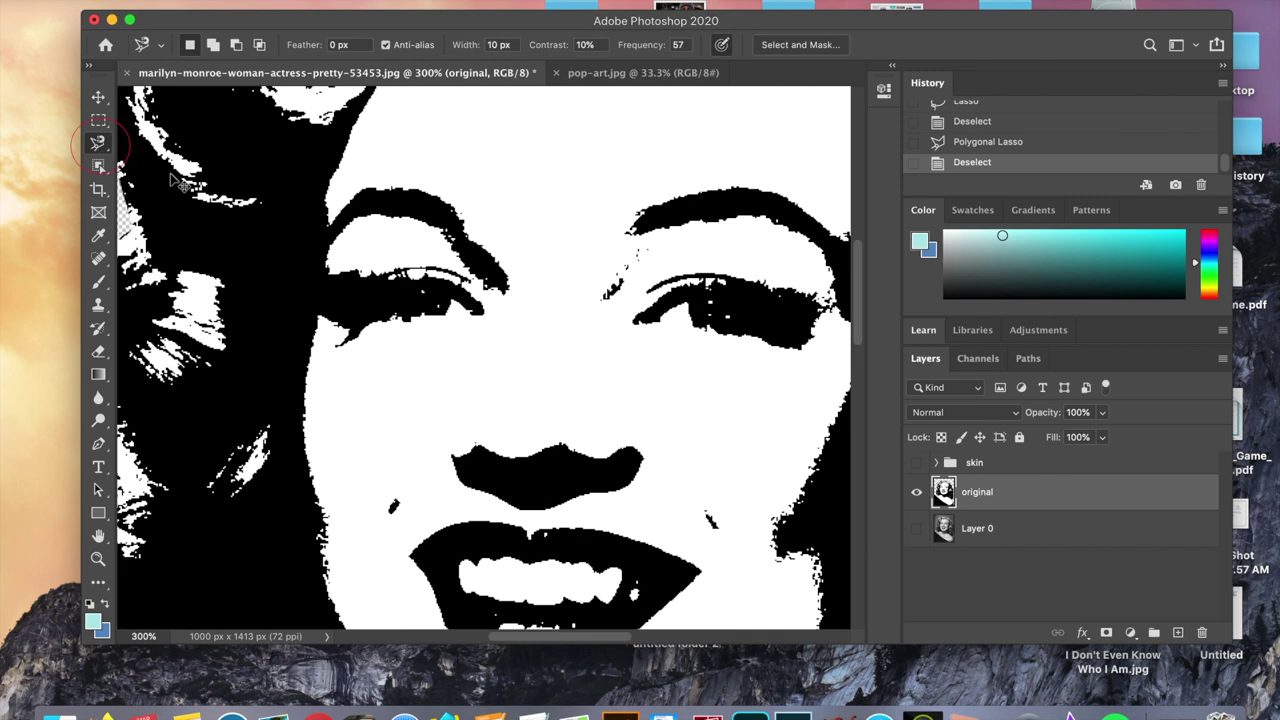
scroll(537, 340, "down", 3)
left_click(386, 388)
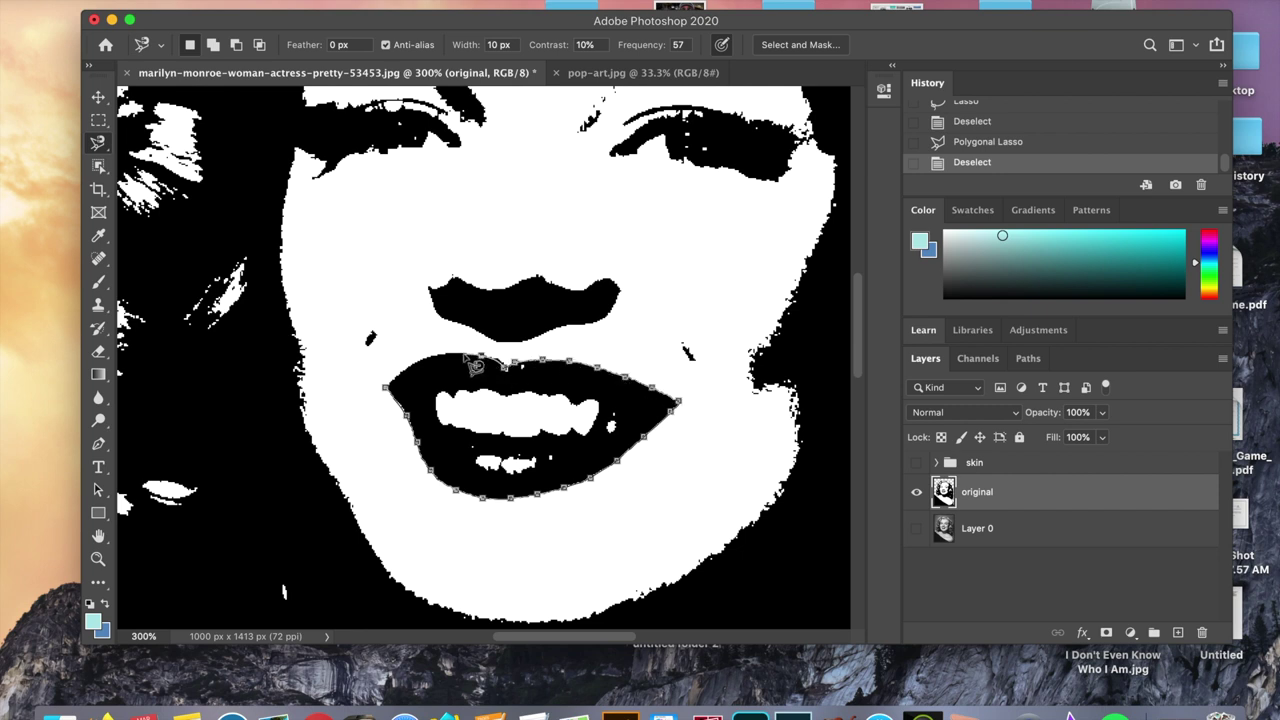
left_click(396, 395)
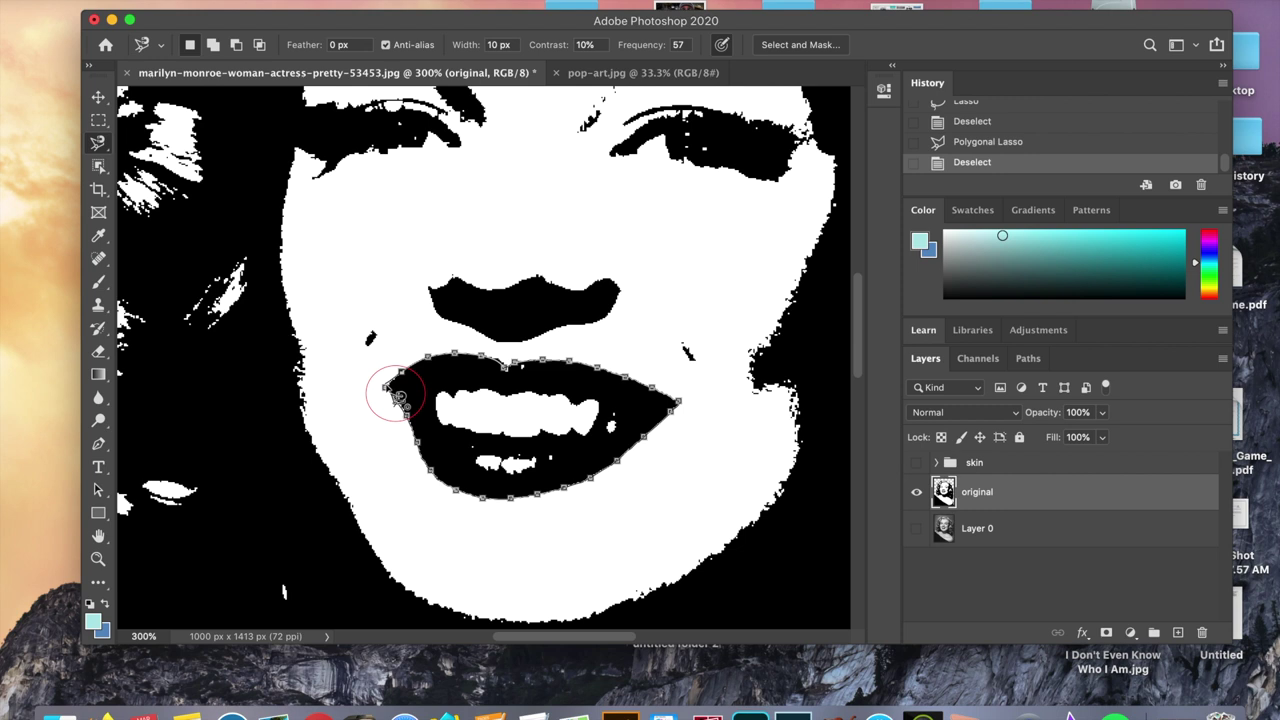
left_click(392, 390)
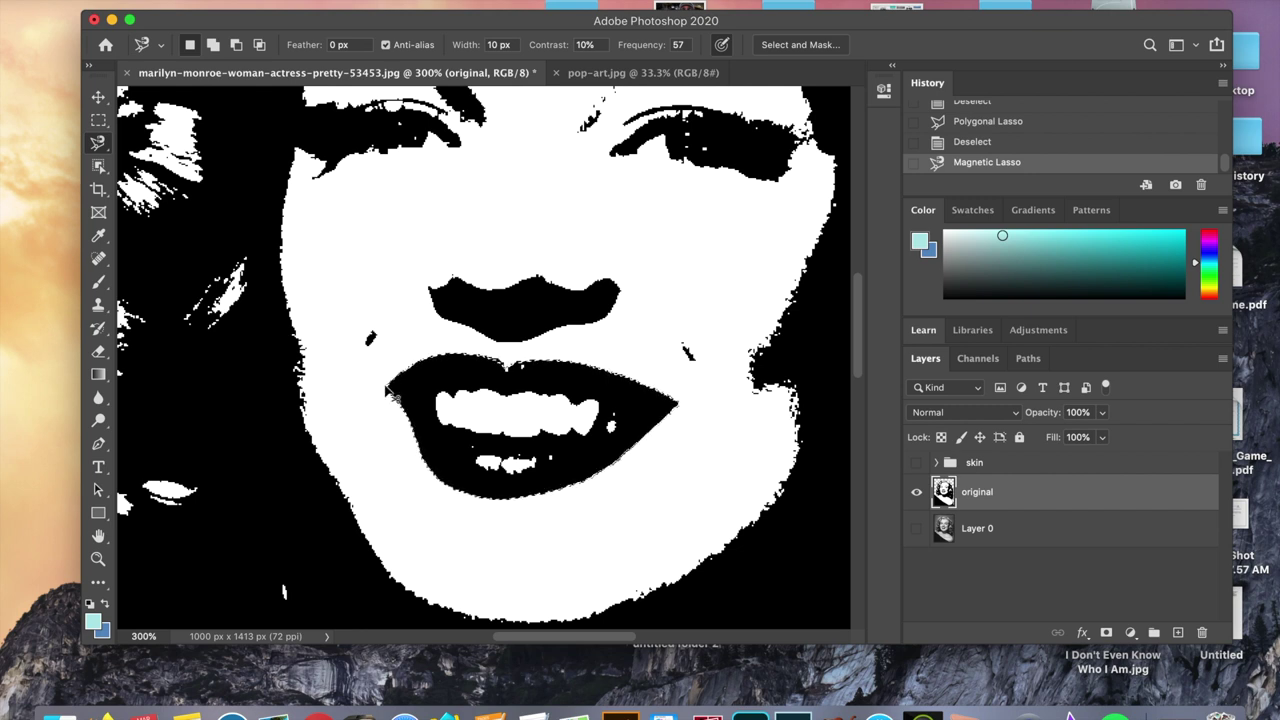
key("super+j")
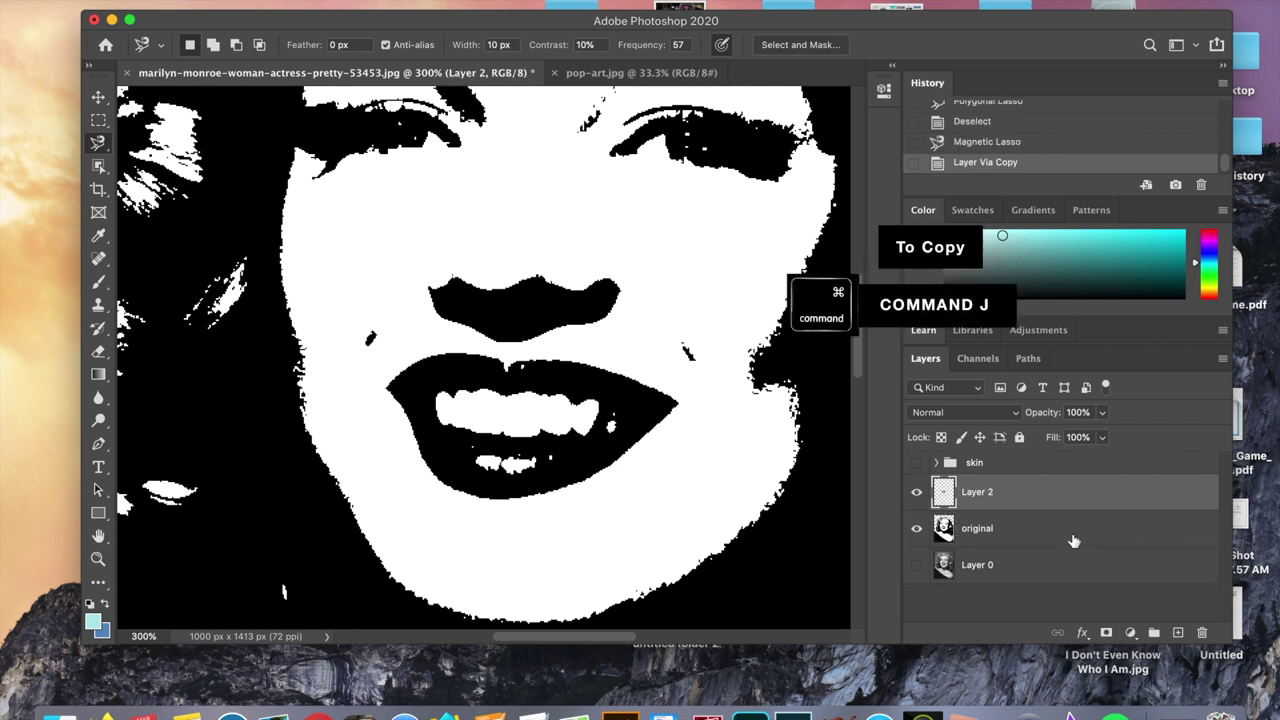
- Check the copied lips on their own by toggling the visibility of the "original" layer and the lips copy
left_click(917, 529)
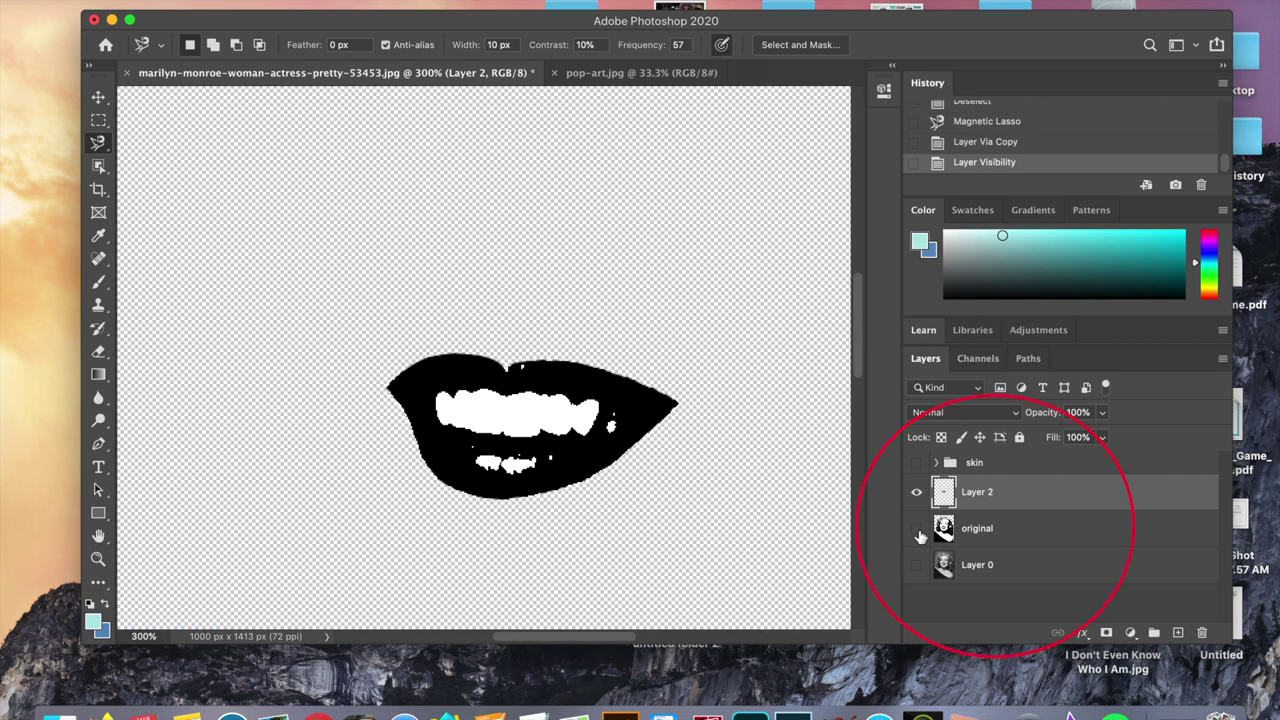
key("super+1")
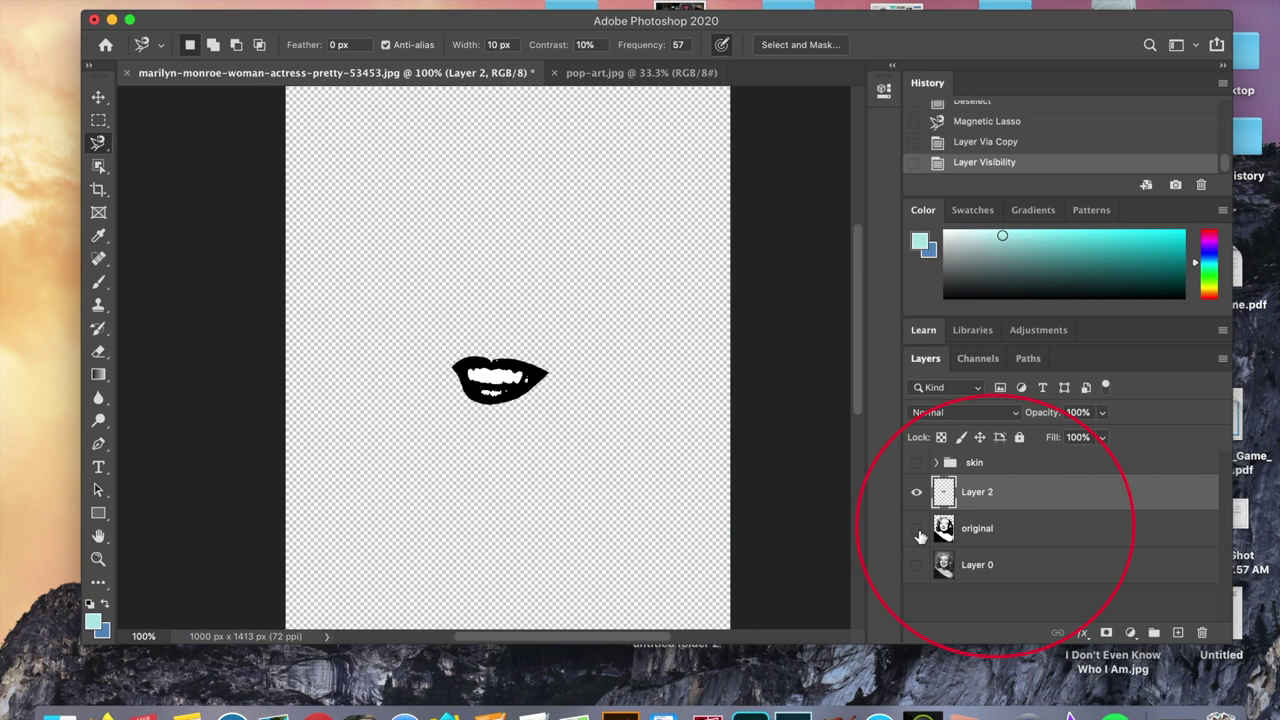
key("super+minus")
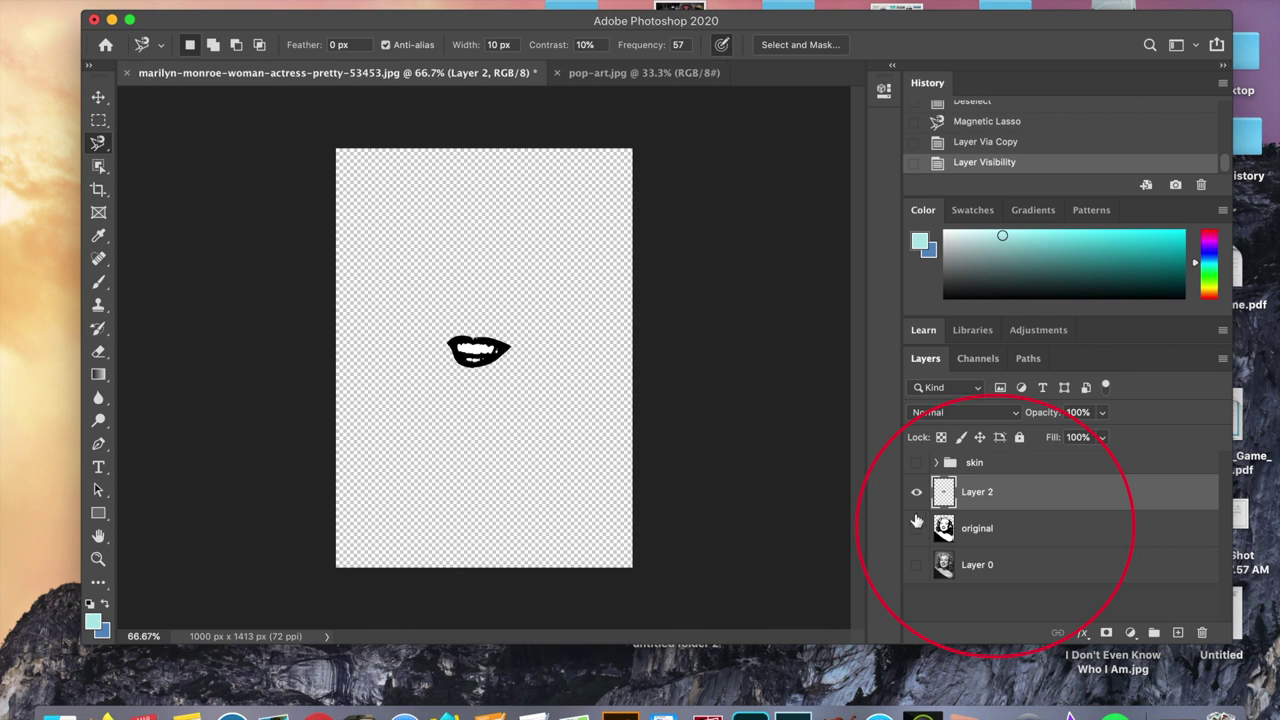
left_click(916, 494)
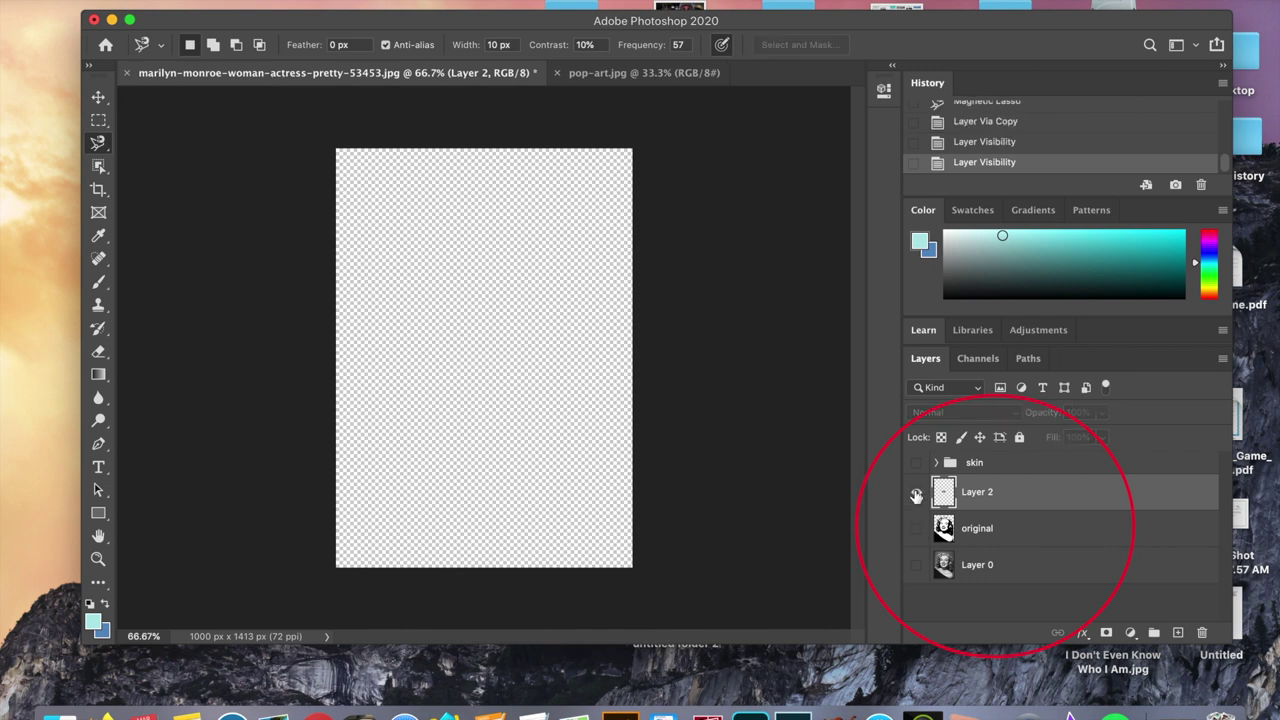
left_click(916, 496)
left_click(916, 529)
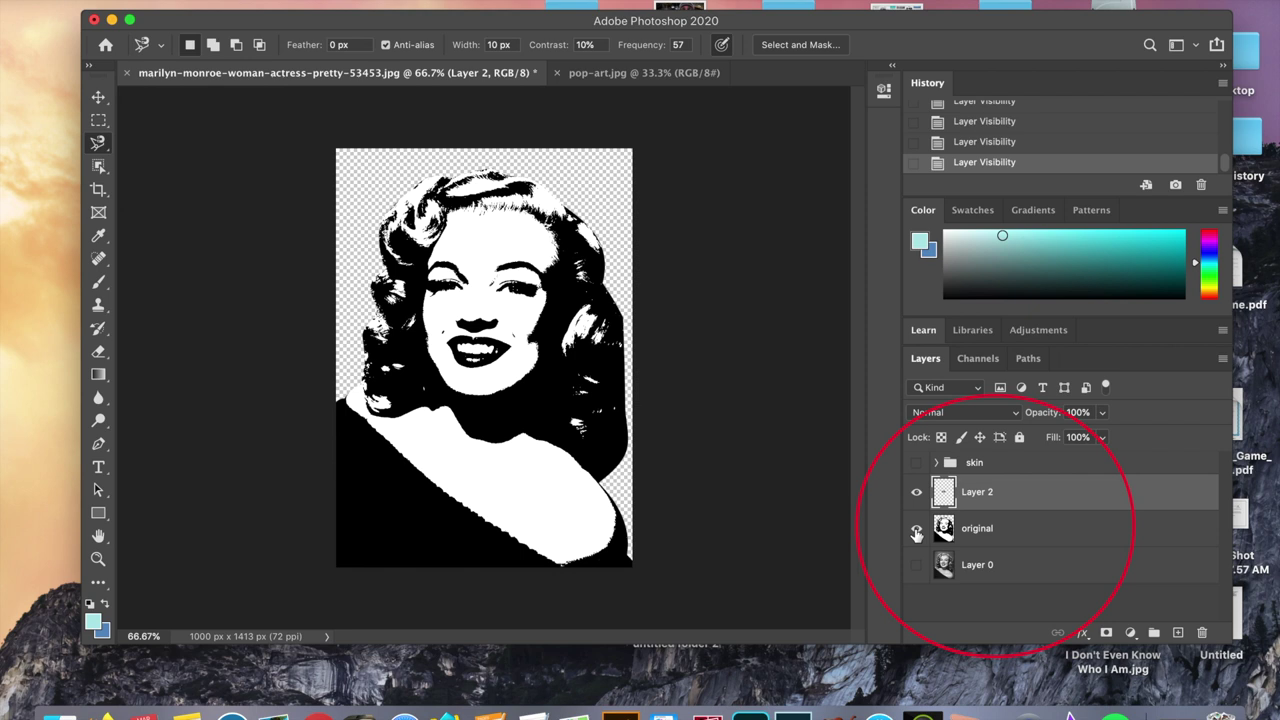
- Hide the "original" layer and rename the copied mouth layer as "lips"
left_click(916, 535)
double_click(980, 492)
key("BackSpace")
type("lips")
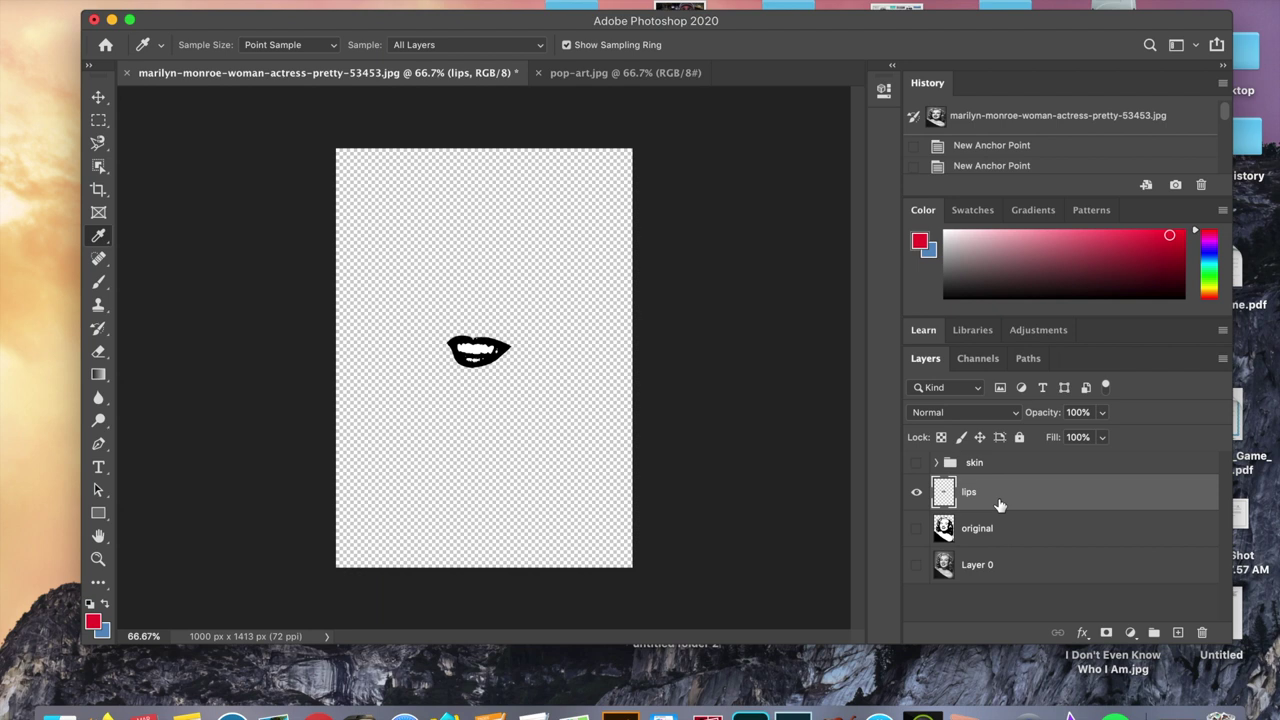
- Add a red #eb0f33 solid color fill clipped to the "lips" layer, using the Lighten blend mode
left_click(1134, 636)
left_click(1134, 636)
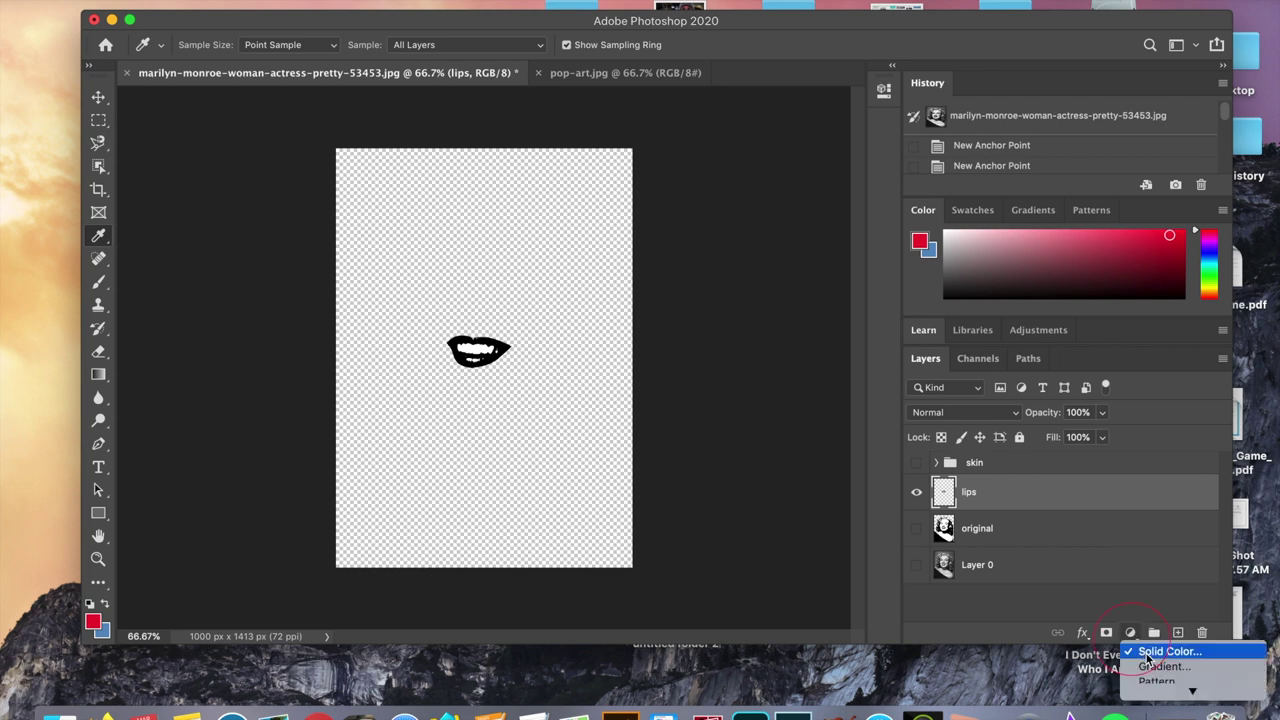
left_click(1150, 653)
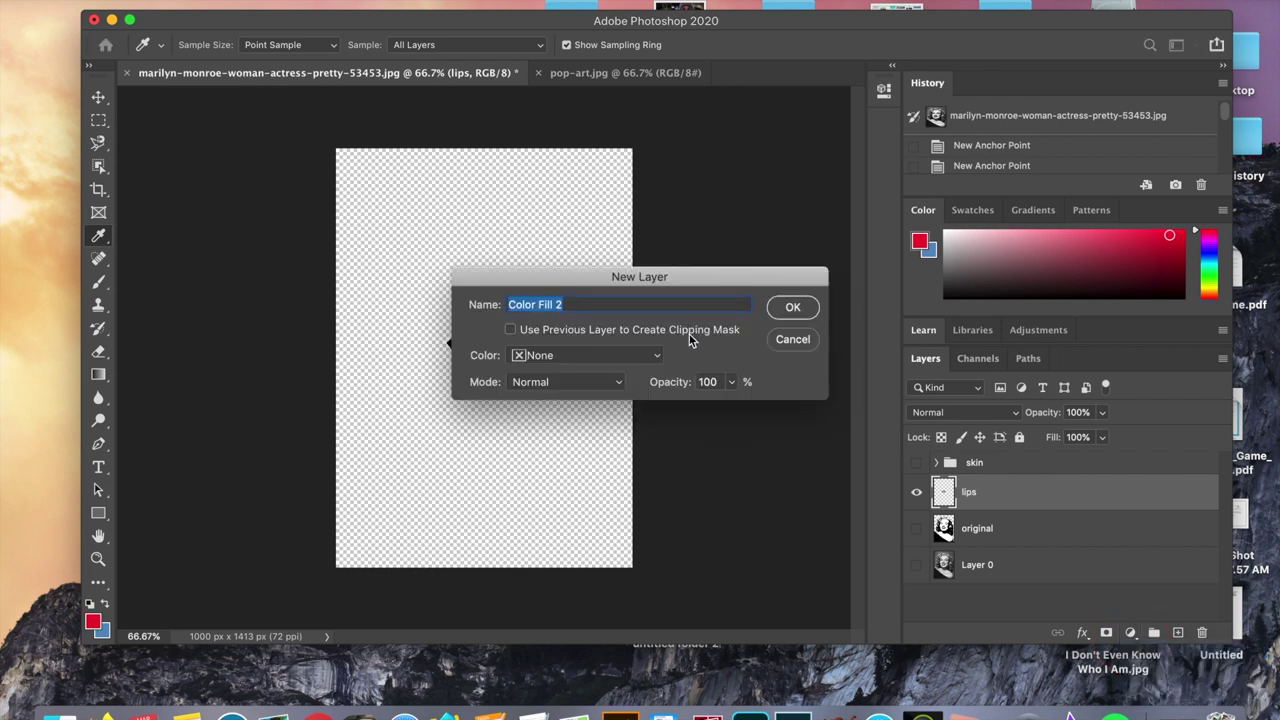
left_click(512, 330)
left_click(560, 381)
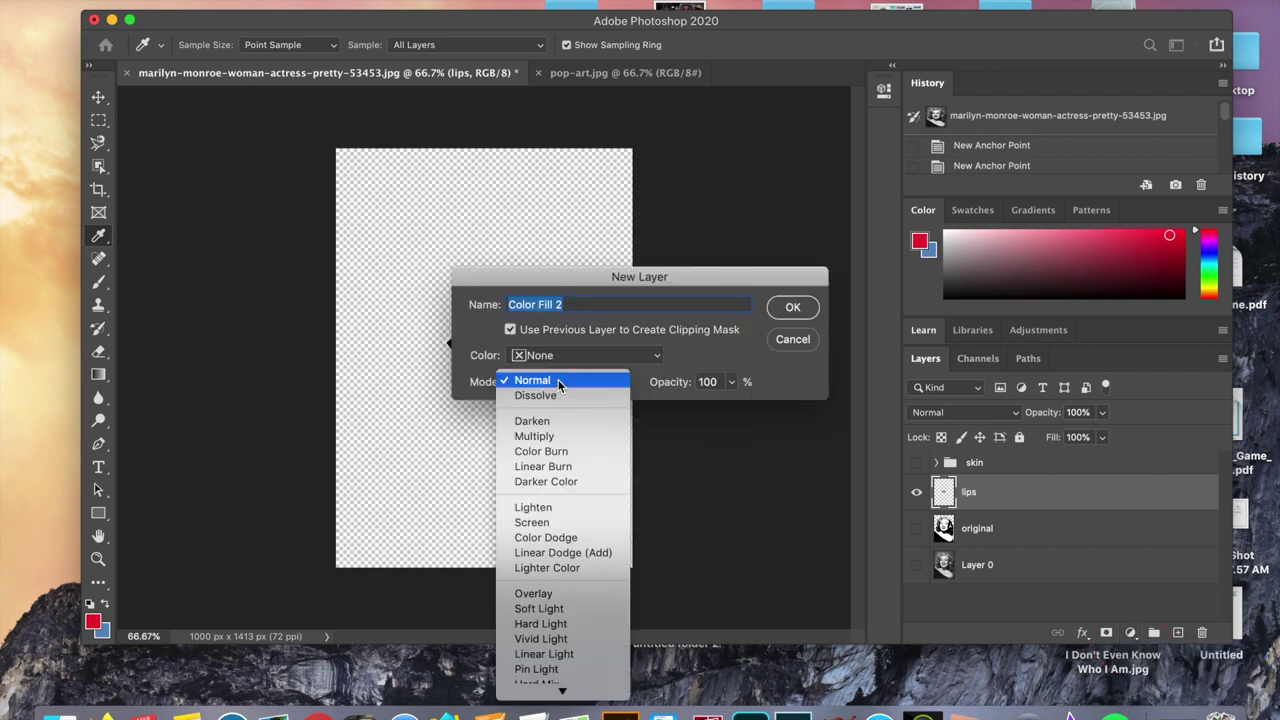
left_click(545, 507)
left_click(792, 307)
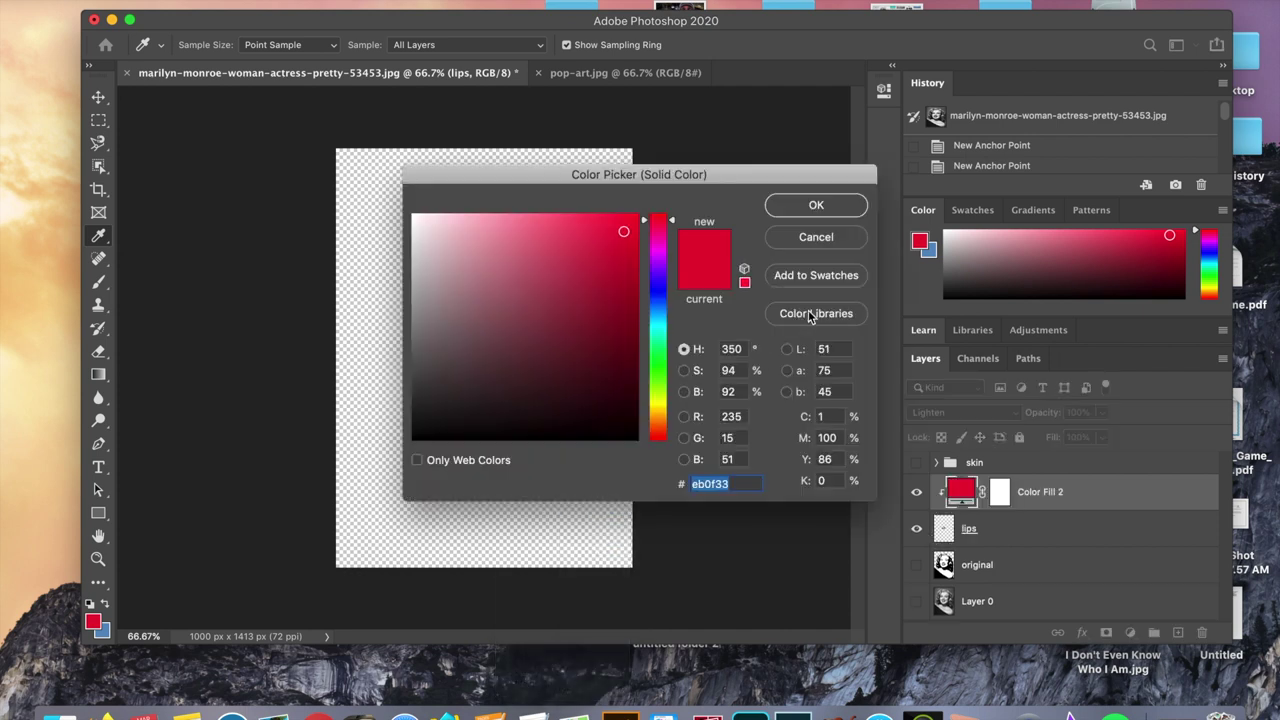
left_click(831, 213)
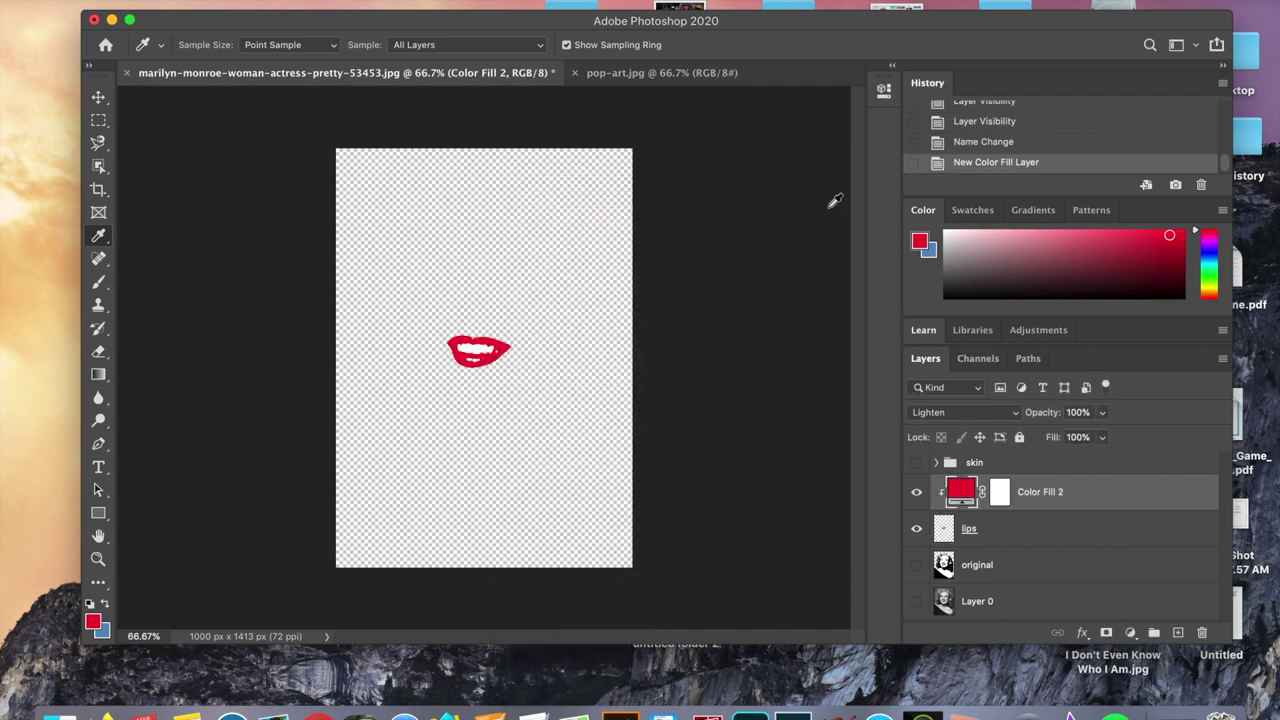
- Group the red fill and its lips layer as "lips", and stack that group above the redisplayed "skin" group
left_click(1034, 539, "shift")
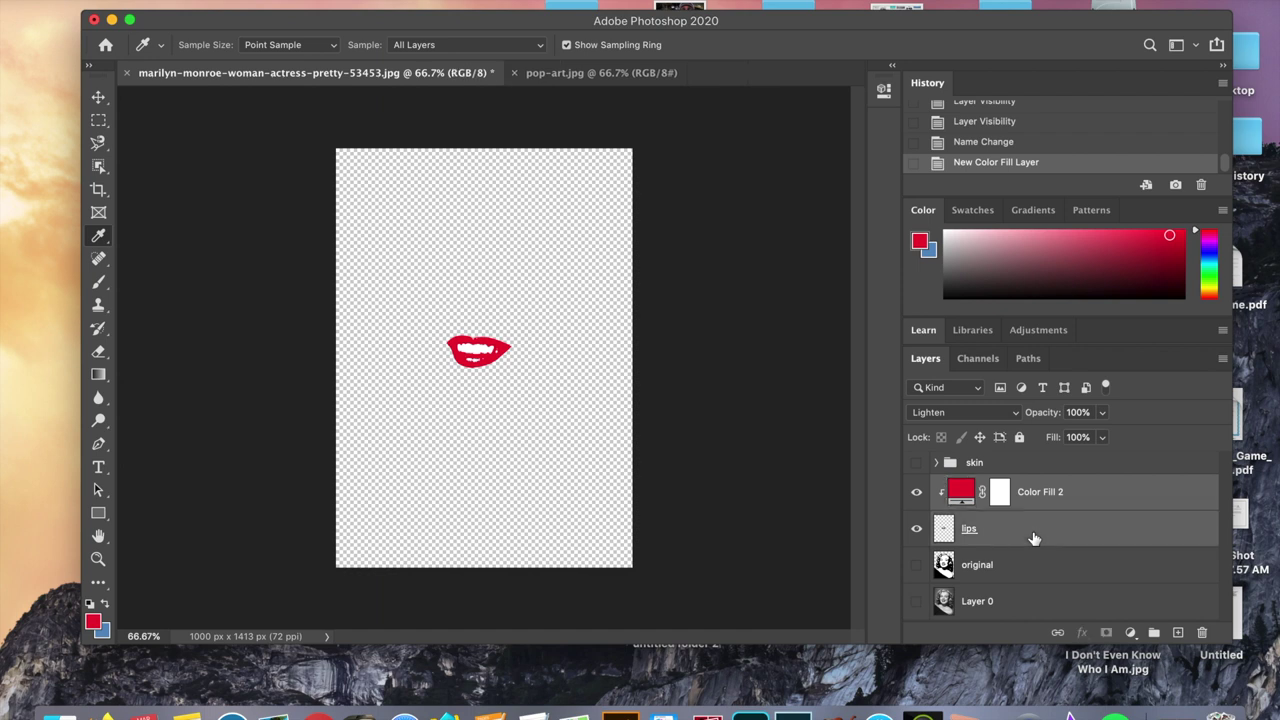
key("super+g")
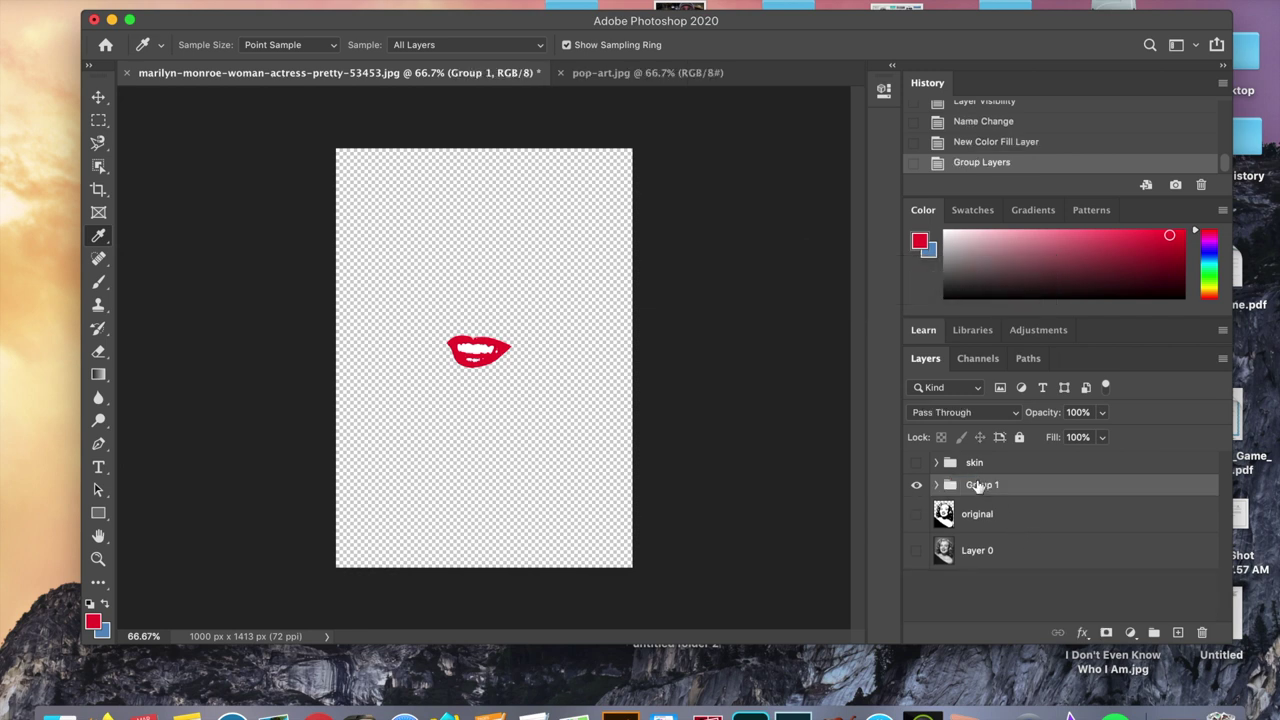
double_click(979, 486)
type("lip")
key("Return")
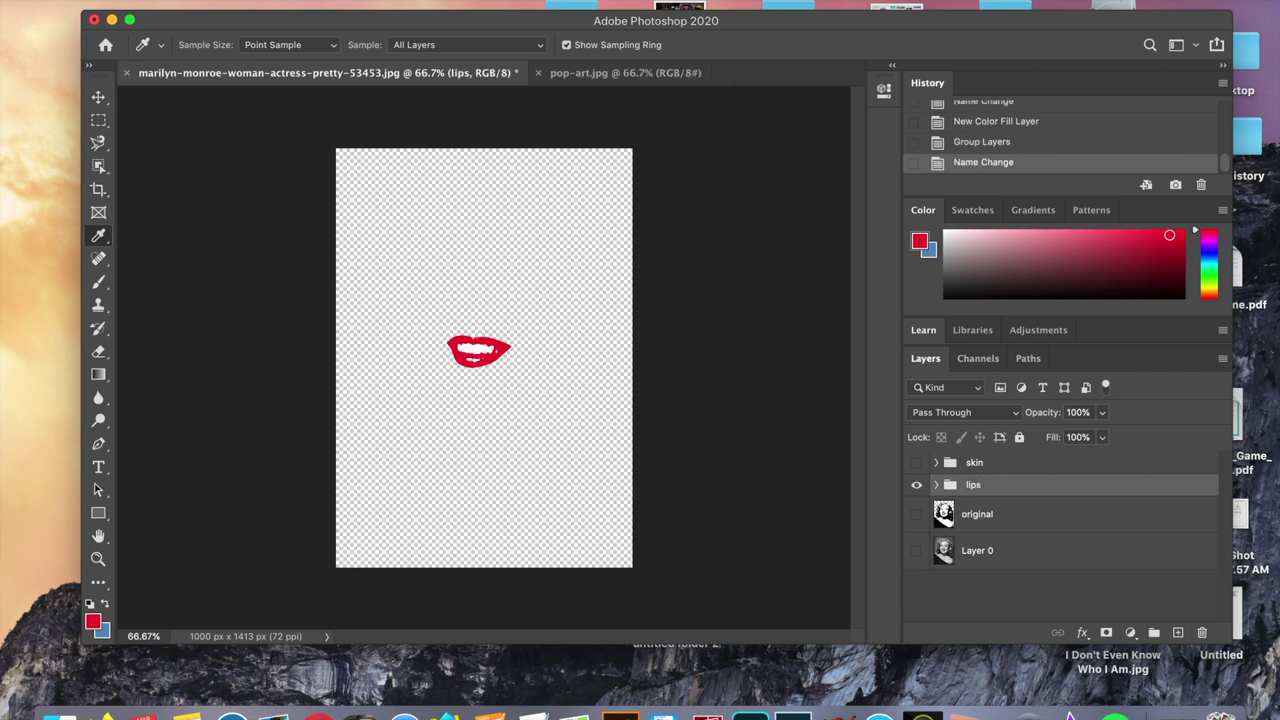
left_click(916, 463)
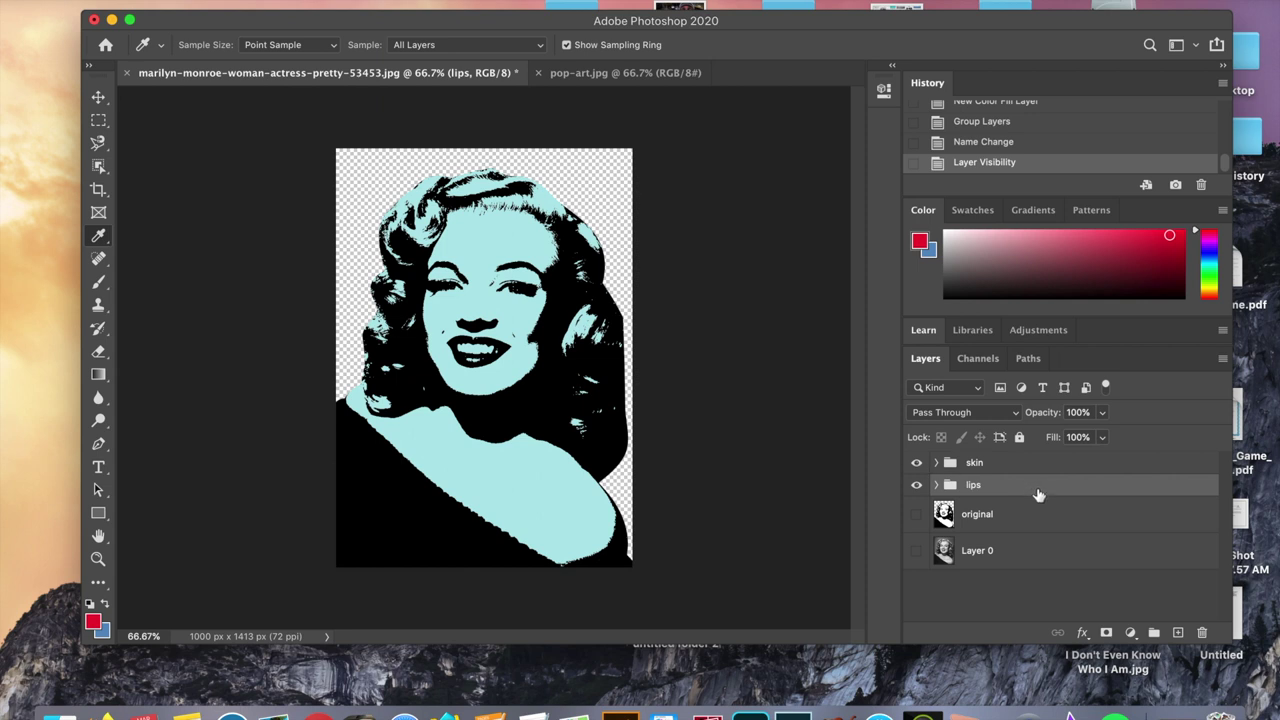
left_click_drag(1038, 492, 1043, 456)
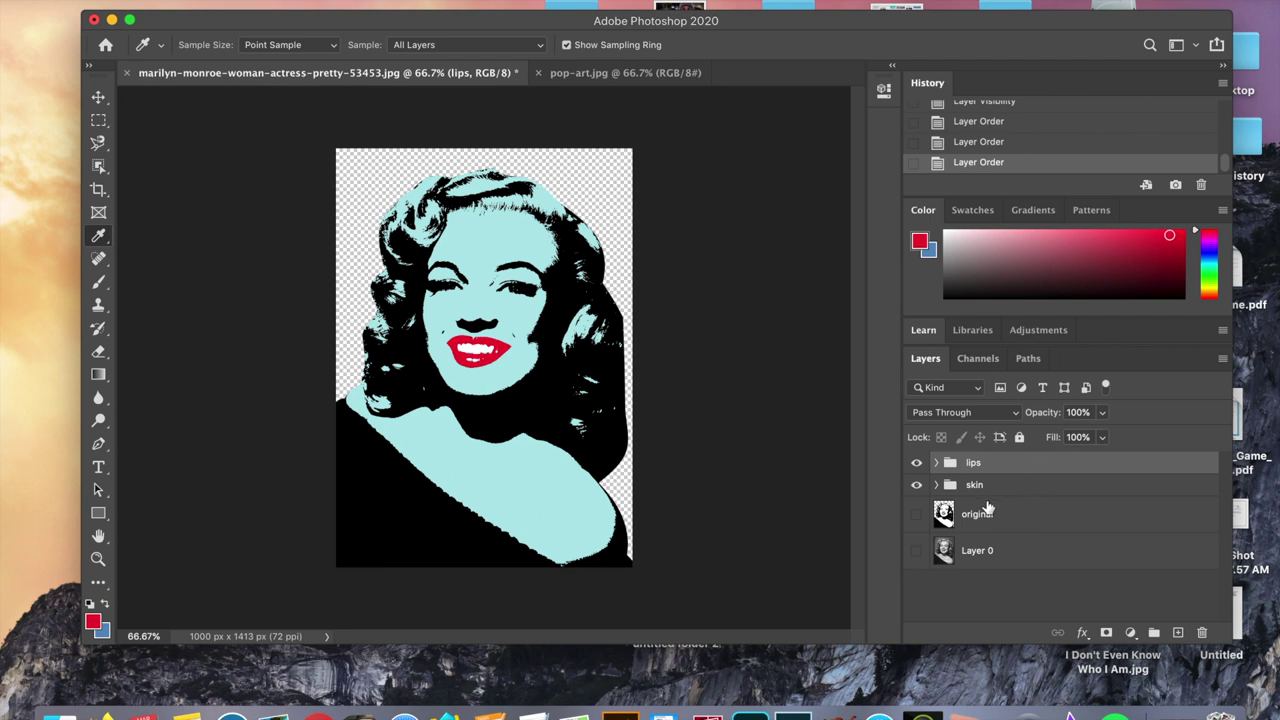
- Hide the "lips" and "skin" groups, and make the "original" layer visible and active
left_click(916, 484)
left_click(916, 462)
left_click(916, 516)
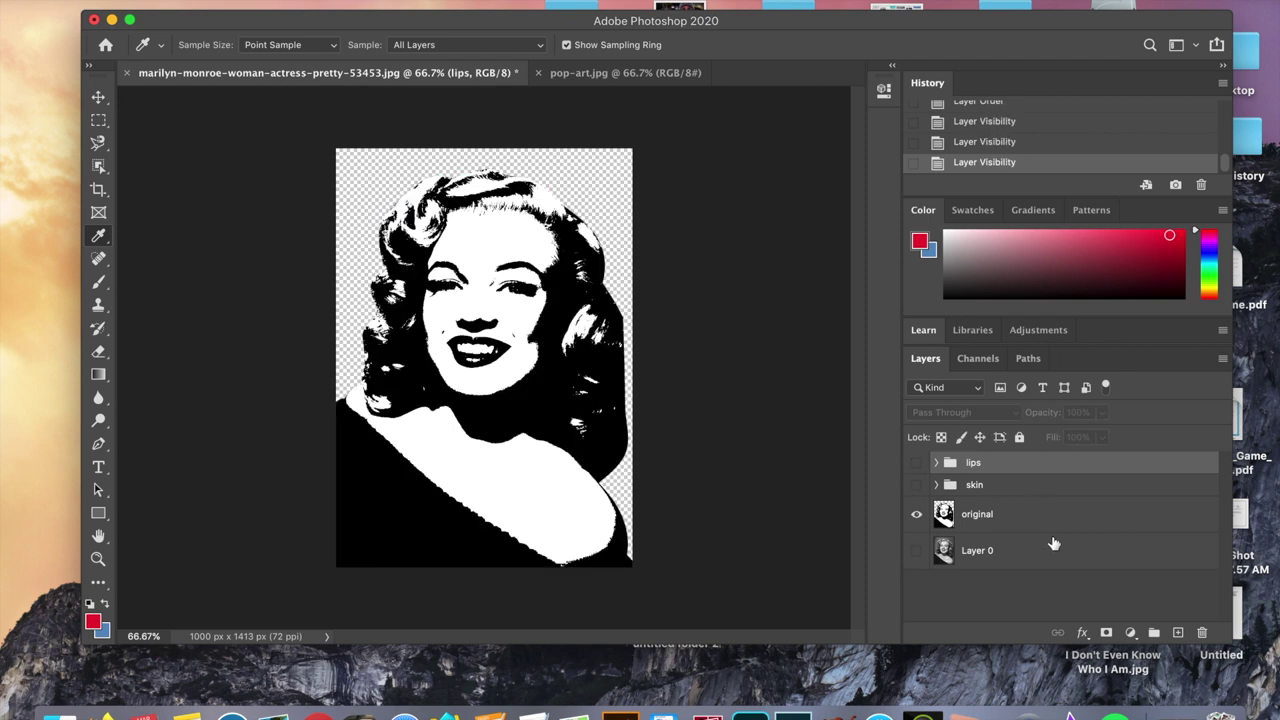
left_click(1064, 520)
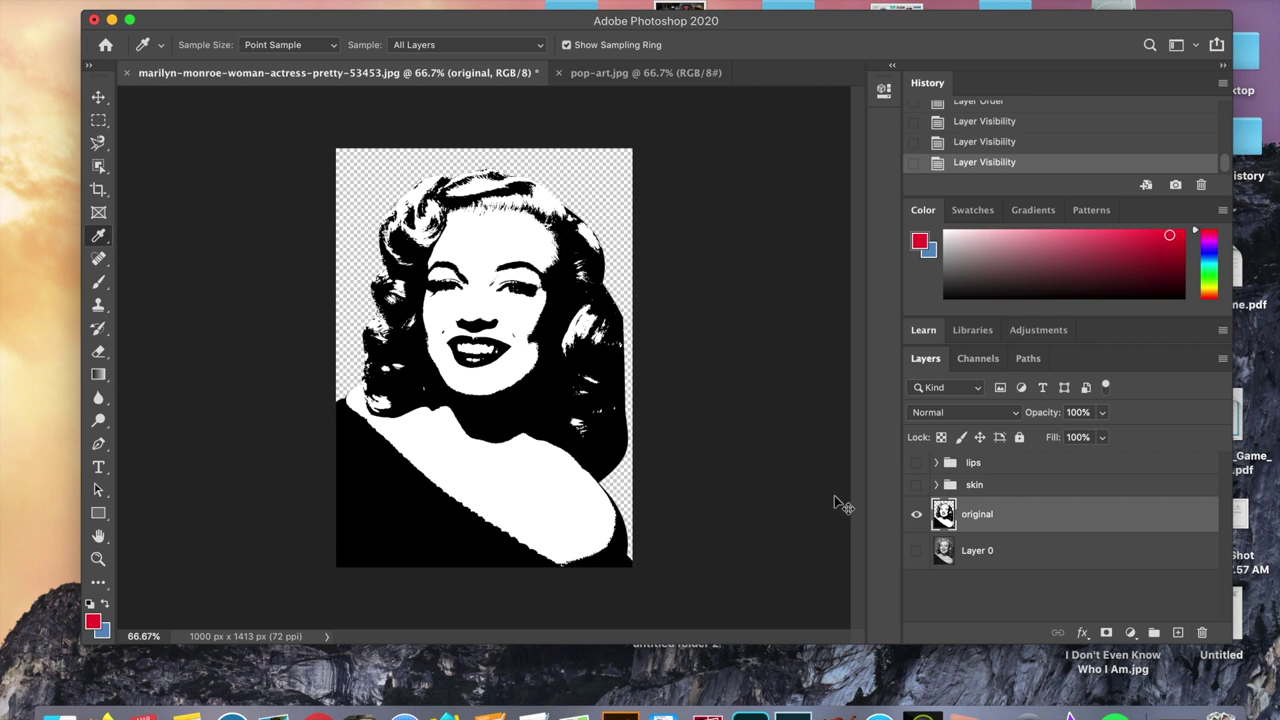
- Select the hair on both sides and across the forehead with a loose freehand Lasso outline, and copy it to a new layer
key("super+1")
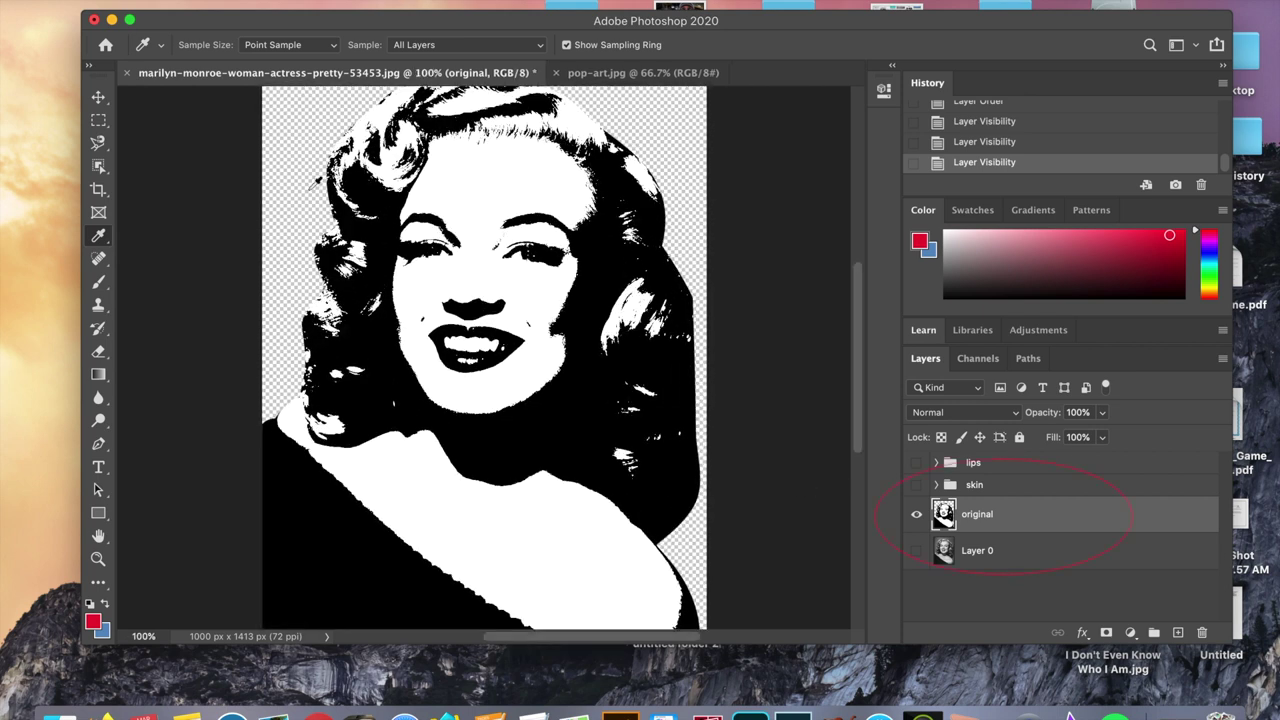
left_click(100, 145)
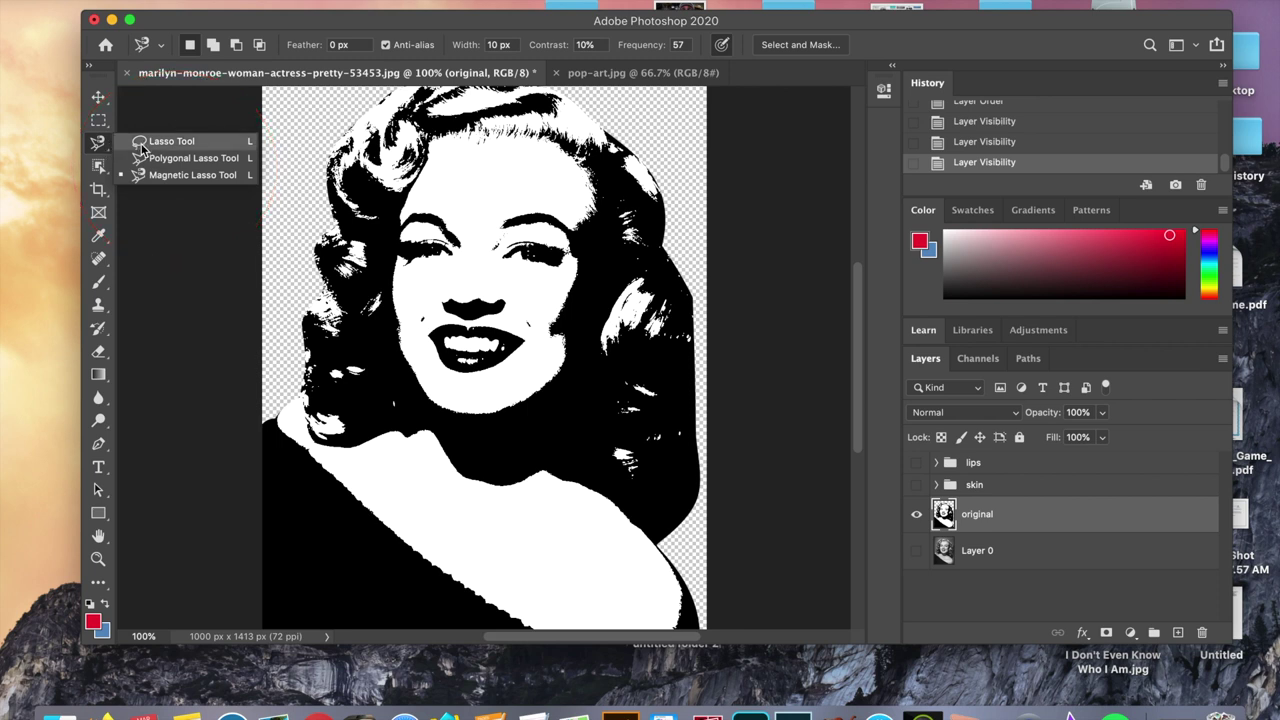
left_click(150, 143)
mouse_move(307, 397)
left_mouse_down()
mouse_move(315, 447)
mouse_move(340, 462)
left_mouse_up()
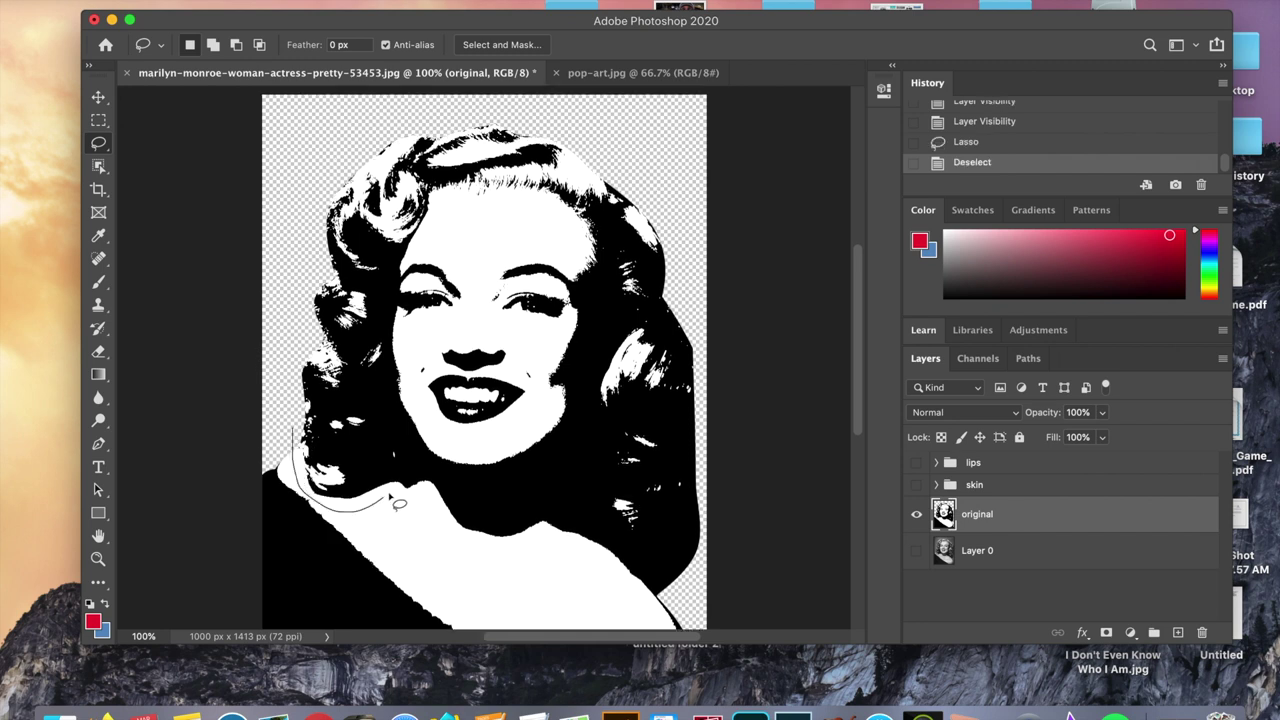
mouse_move(392, 498)
left_mouse_down()
mouse_move(412, 462)
mouse_move(400, 355)
mouse_move(413, 238)
mouse_move(440, 200)
mouse_move(542, 206)
mouse_move(588, 243)
mouse_move(598, 275)
mouse_move(586, 420)
mouse_move(598, 520)
mouse_move(614, 546)
mouse_move(658, 563)
mouse_move(700, 538)
mouse_move(703, 386)
mouse_move(673, 253)
mouse_move(598, 162)
mouse_move(541, 122)
mouse_move(400, 133)
mouse_move(360, 163)
mouse_move(329, 254)
mouse_move(338, 276)
mouse_move(318, 303)
mouse_move(303, 440)
left_mouse_up()
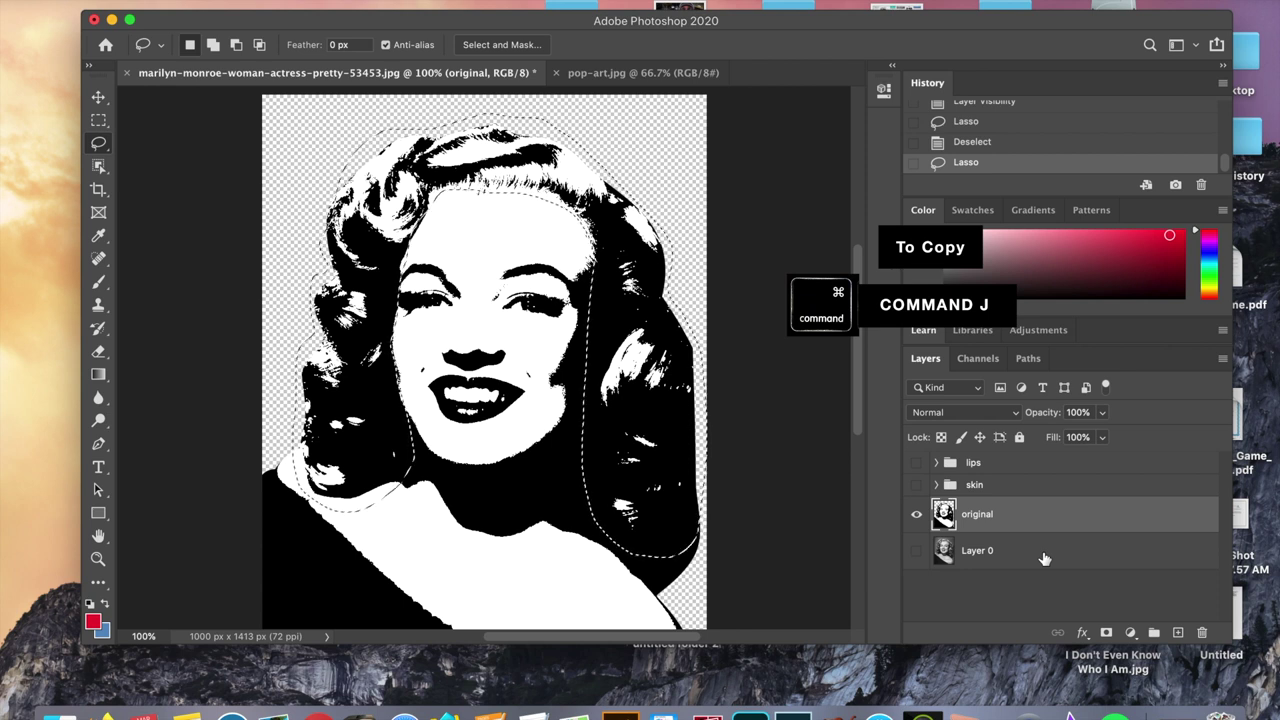
key("super+j")
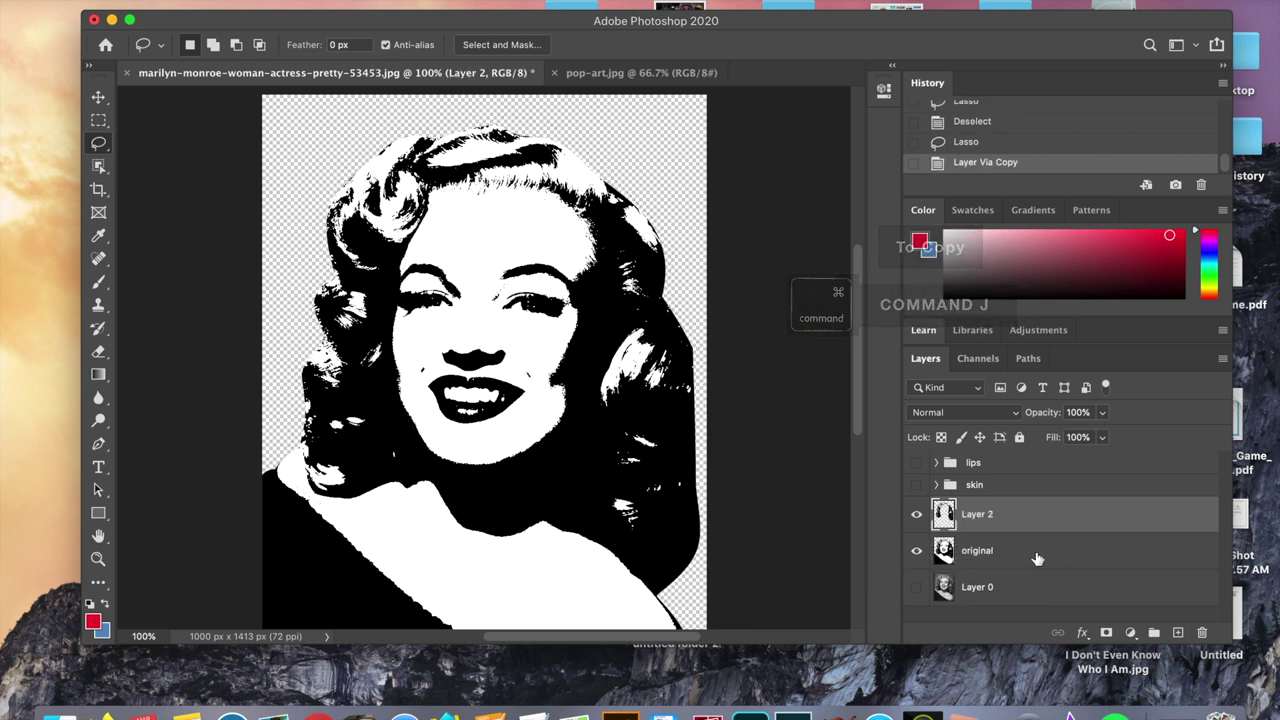
- Hide the "original" layer, rename the copied layer as "hair", and move it above the "lips" group
left_click(917, 551)
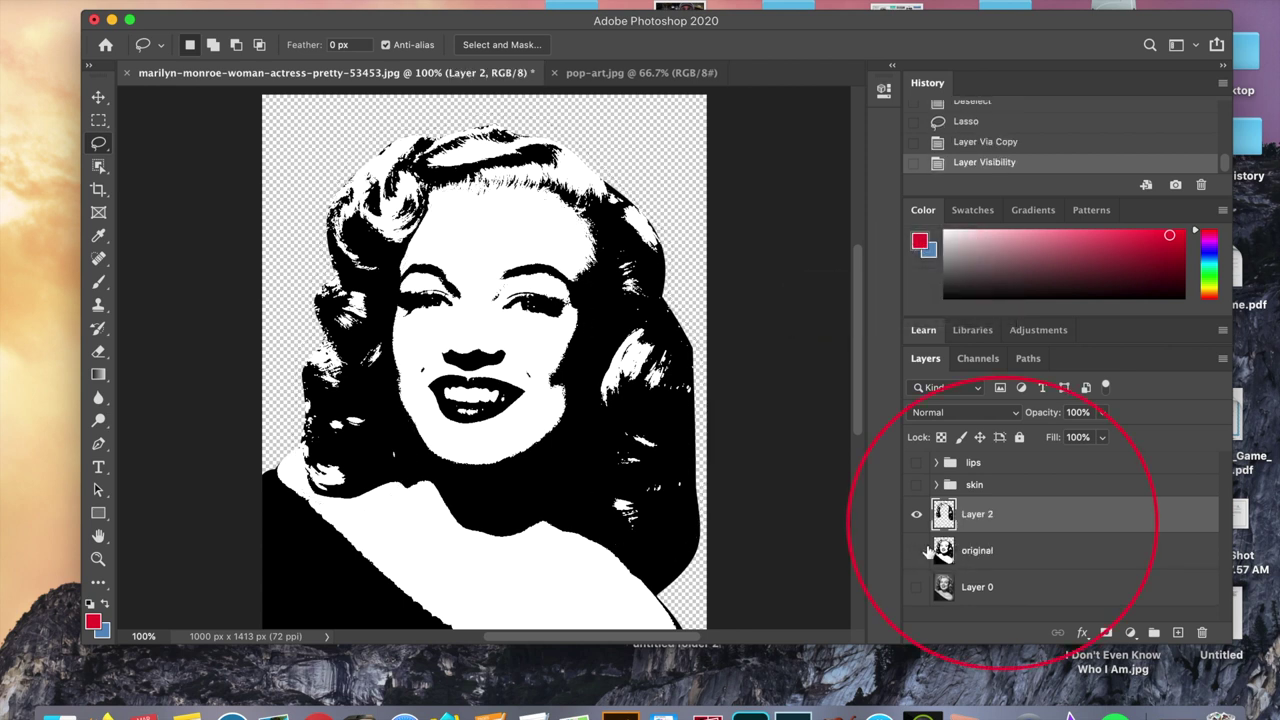
double_click(977, 515)
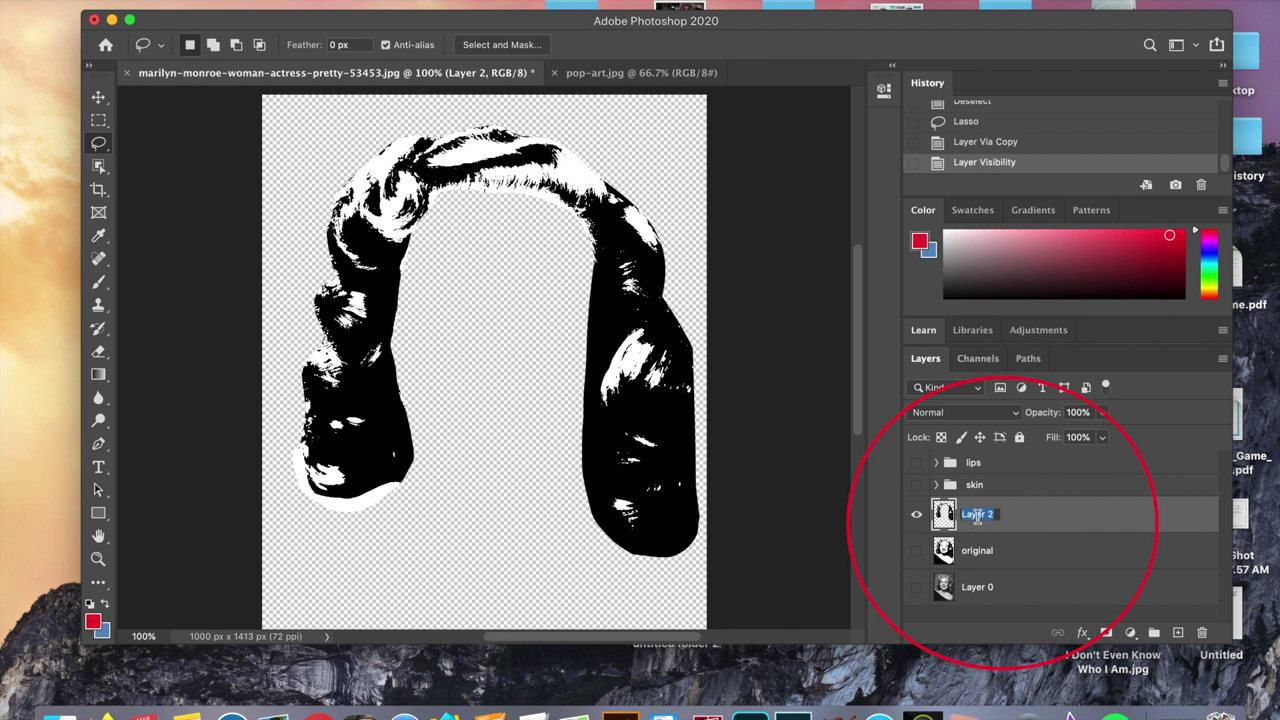
type("hair")
key("Return")
left_click_drag(1034, 514, 1035, 458)
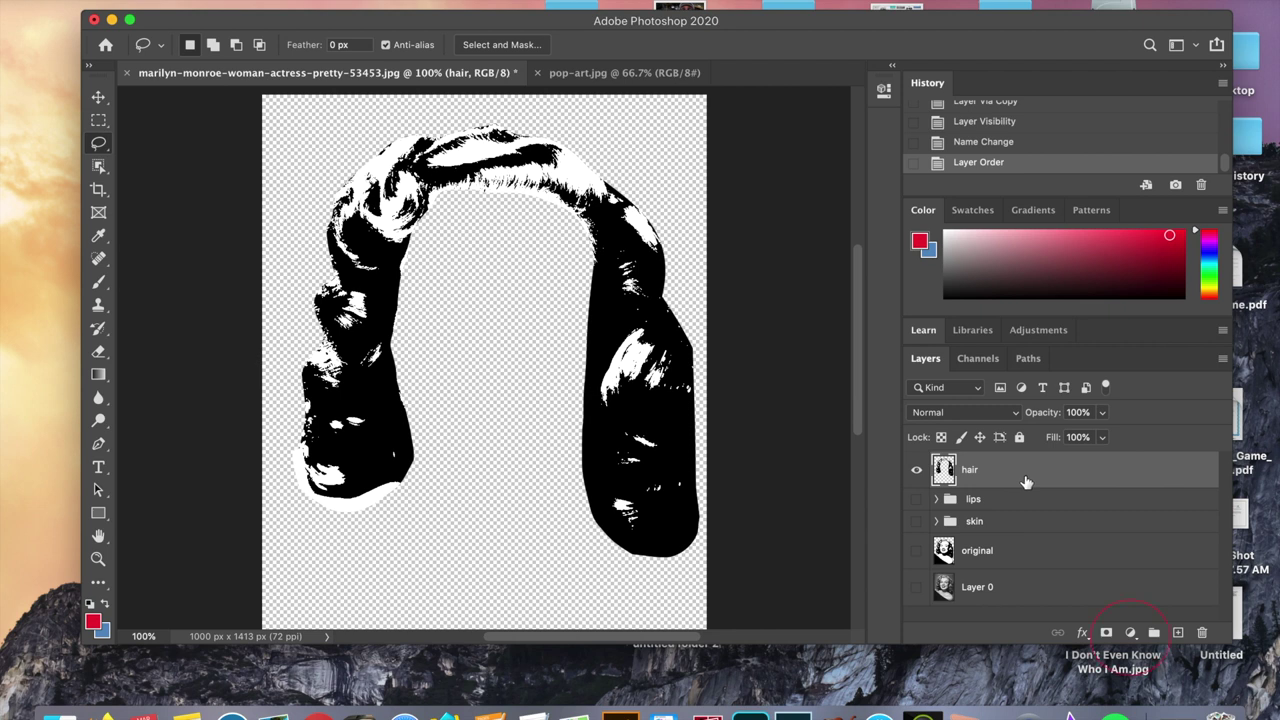
- Add a solid color fill in yellow #e6e777, clipped to the "hair" layer
left_click(1132, 633)
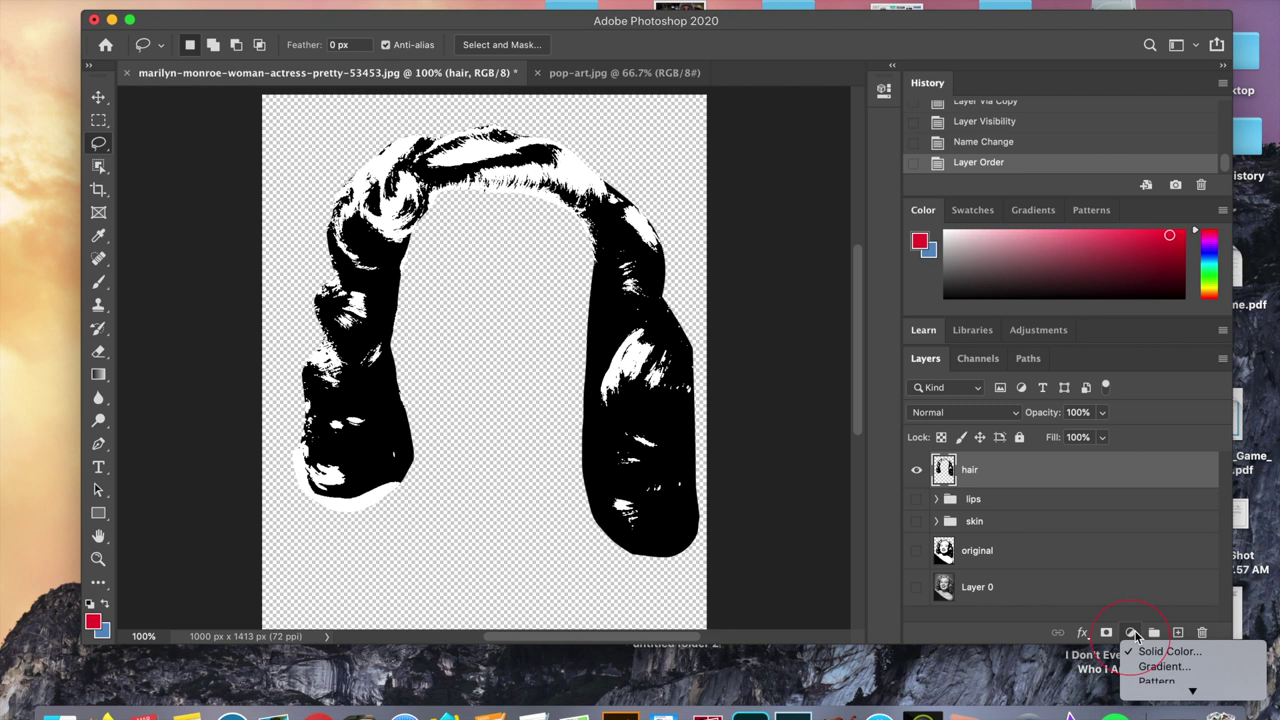
left_click(1157, 653)
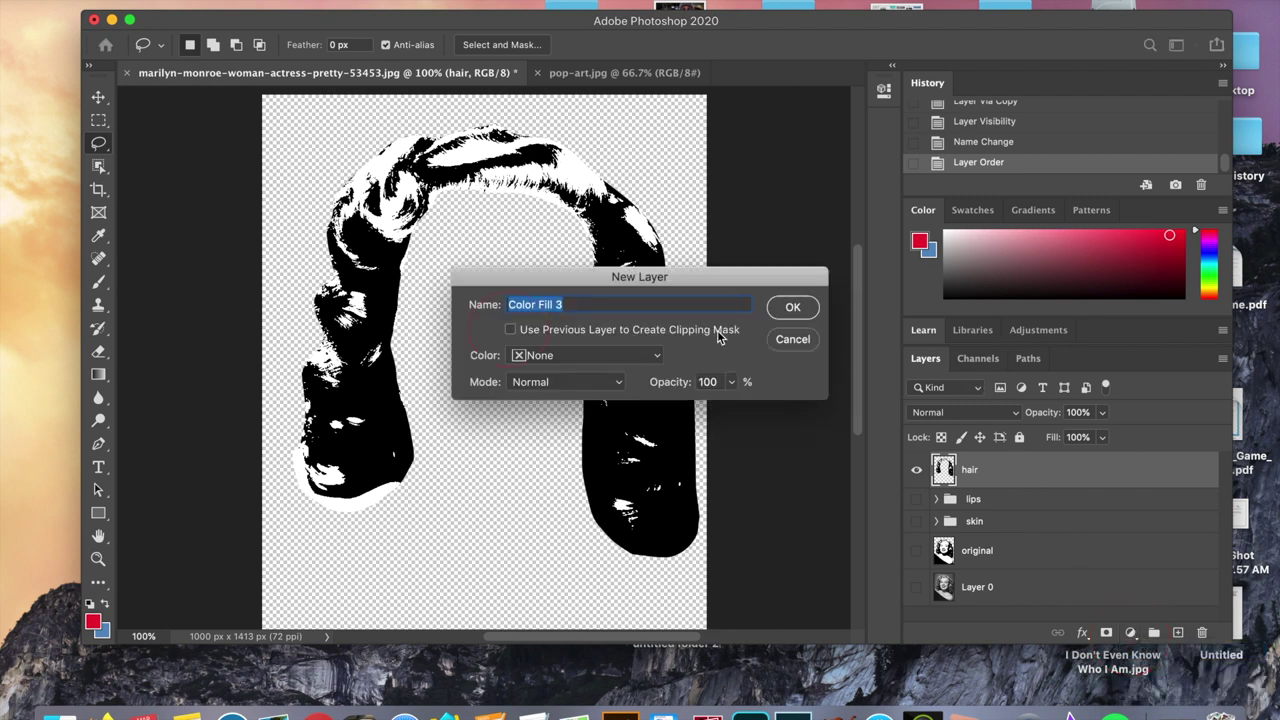
left_click(511, 330)
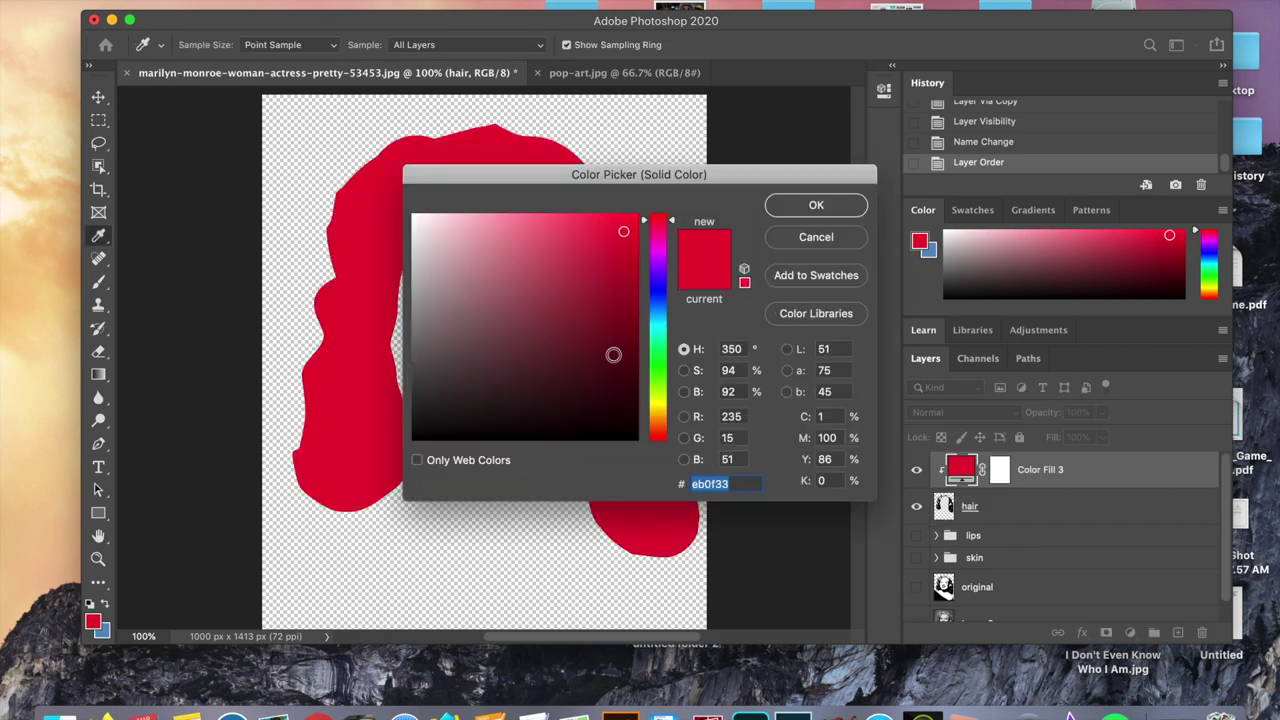
left_click_drag(656, 418, 655, 402)
left_click(533, 233)
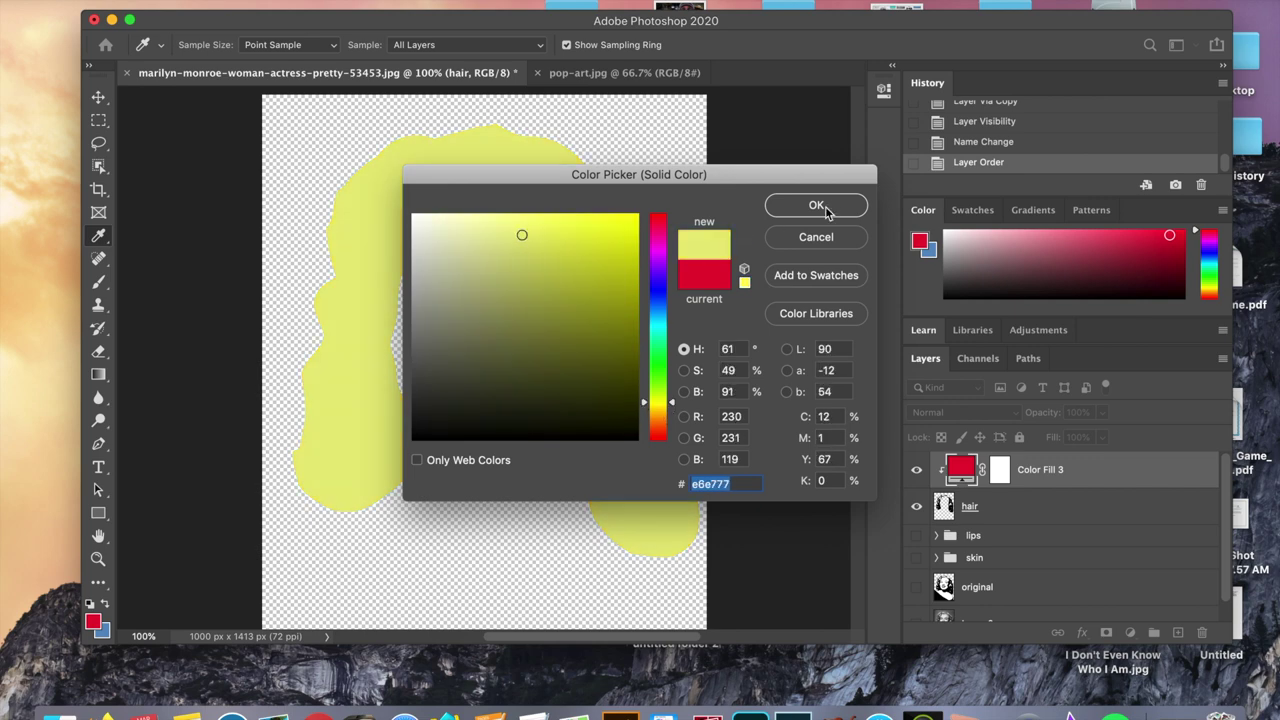
key("Return")
- Set the yellow hair fill's blend mode to Multiply, and show the "lips" and "skin" groups
left_click(965, 412)
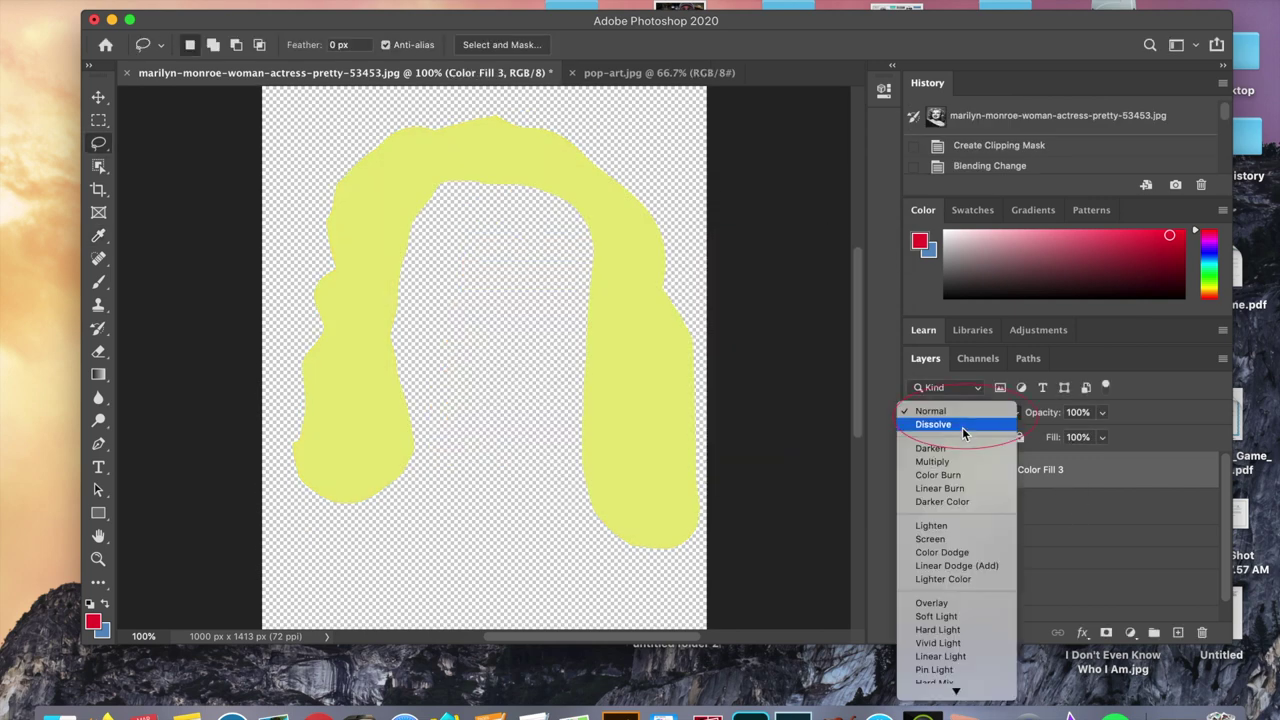
left_click(934, 457)
left_click(916, 535)
left_click(916, 557)
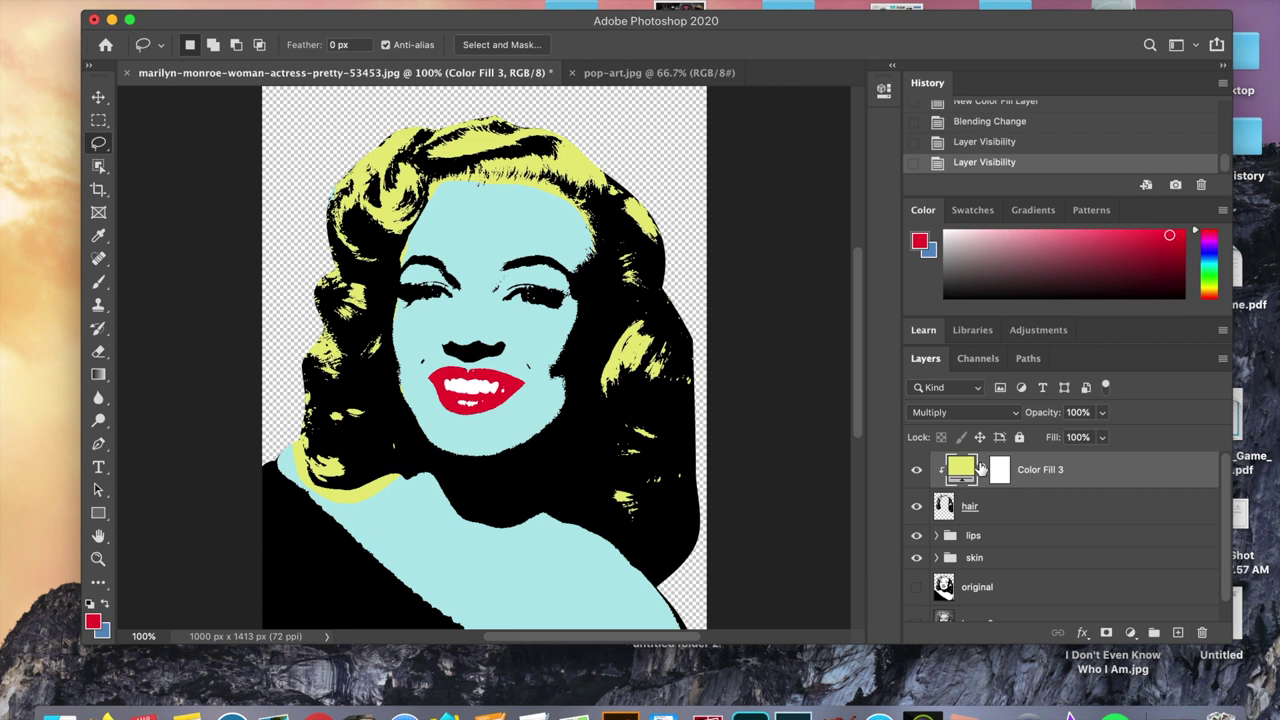
- Try inverting the yellow hair fill's layer mask, and invert it back
left_click(998, 470)
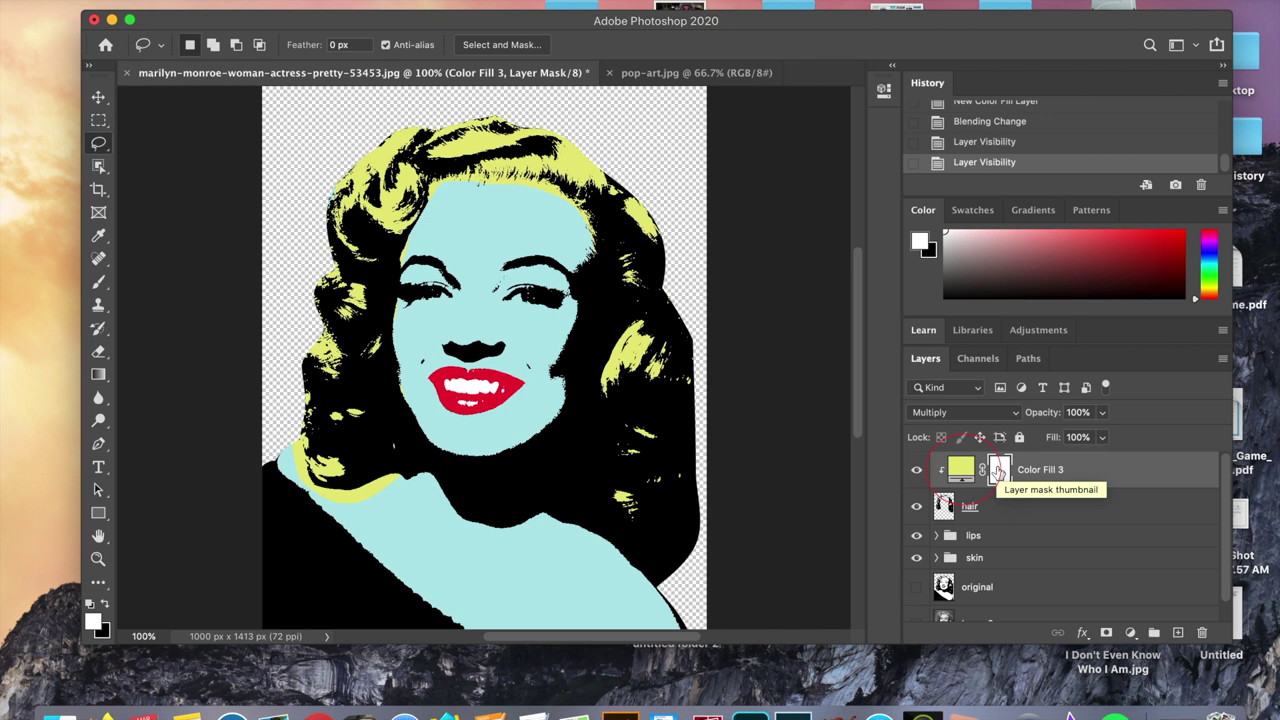
left_click(998, 472)
key("super+i")
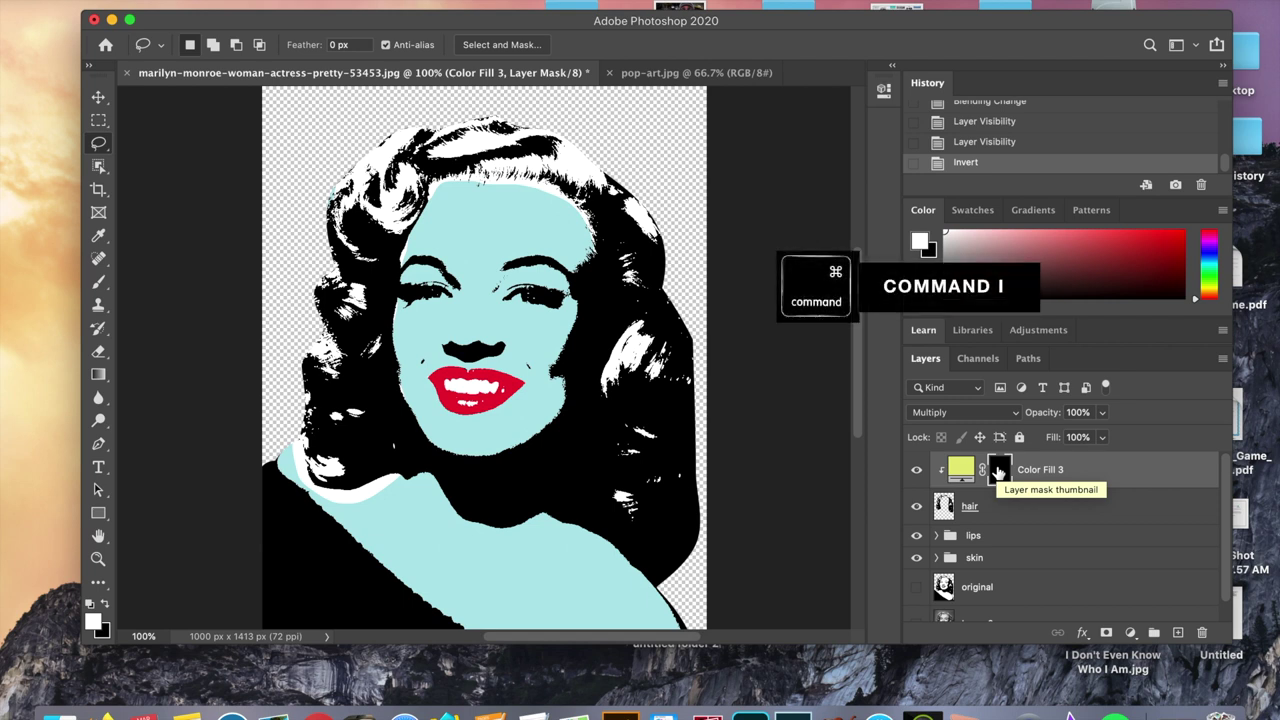
key("super+i")
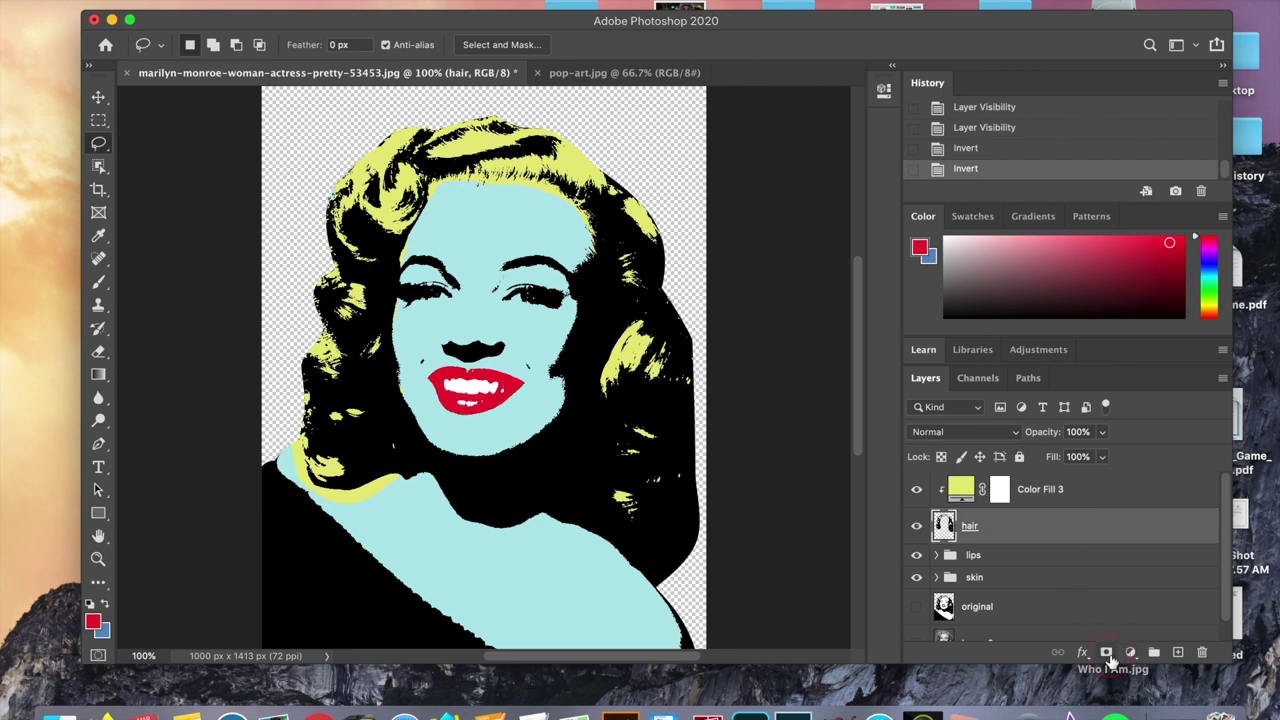
- Add a layer mask to the "hair" layer and ready the Brush tool with a tip of about 35 px
left_click(1108, 656)
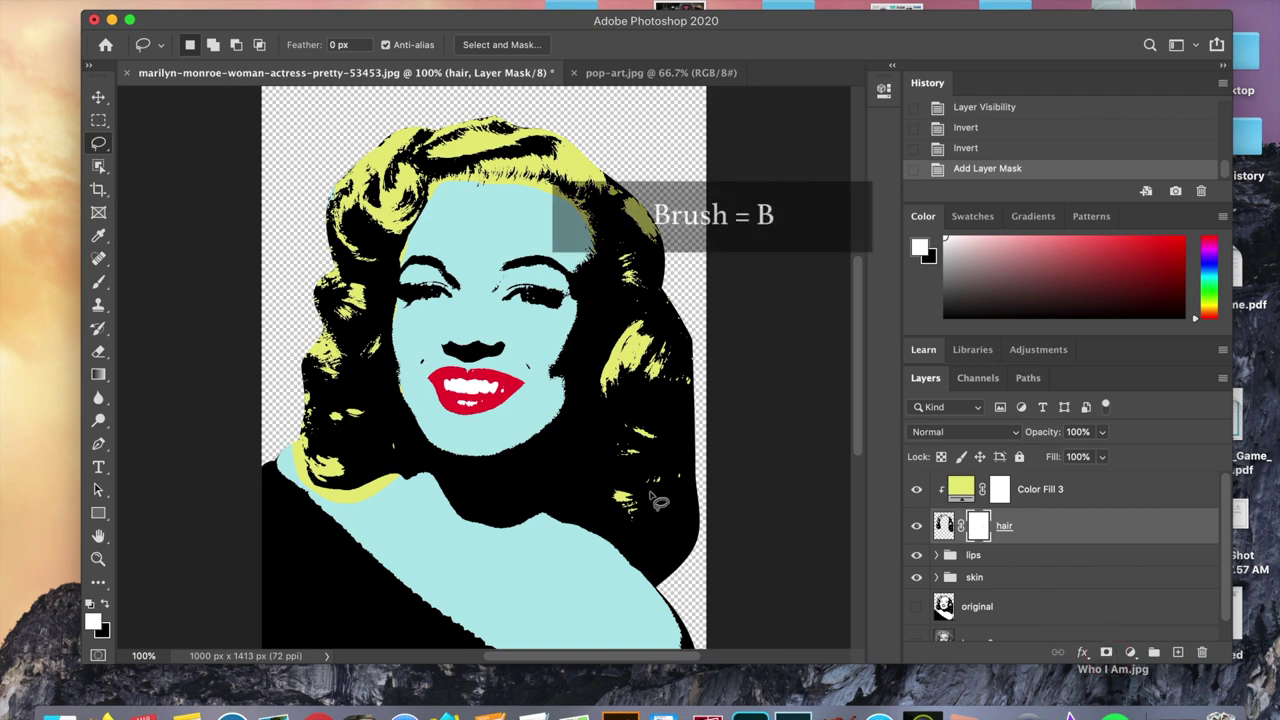
key("b")
key("super+plus")
key("super+plus")
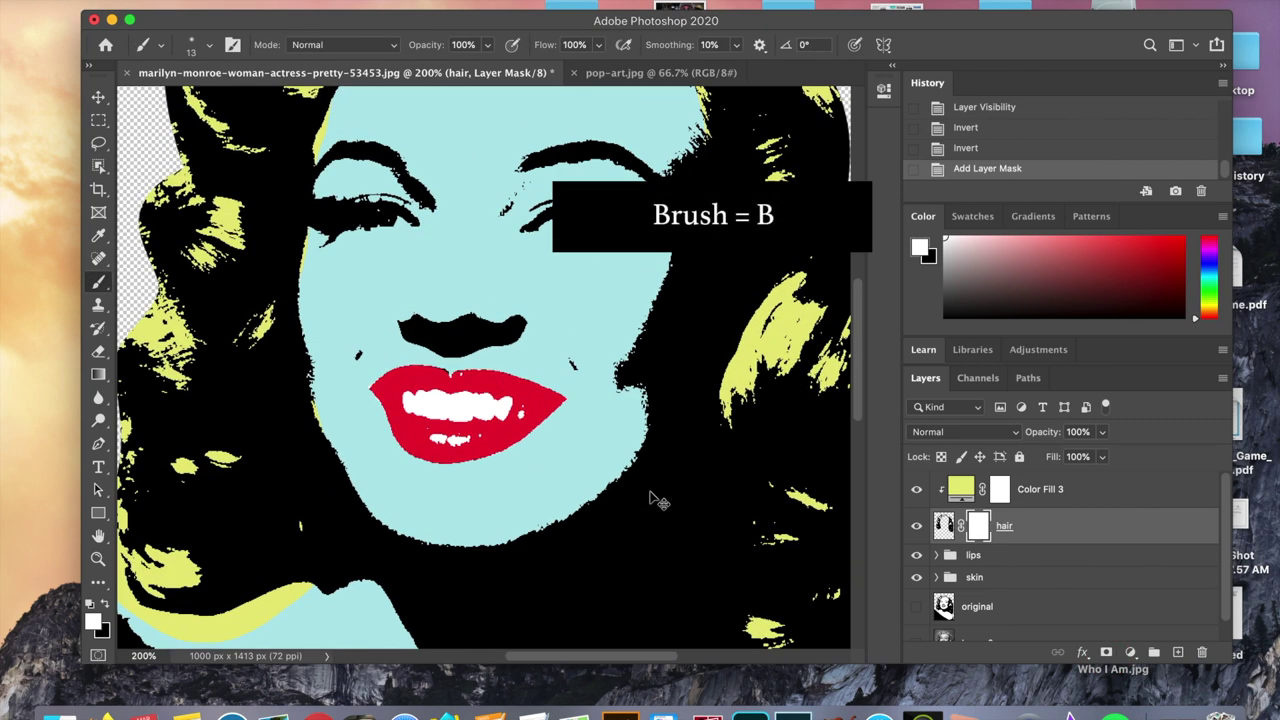
key("bracketright")
key("bracketright")
key("bracketright")
key("bracketright")
key("bracketright")
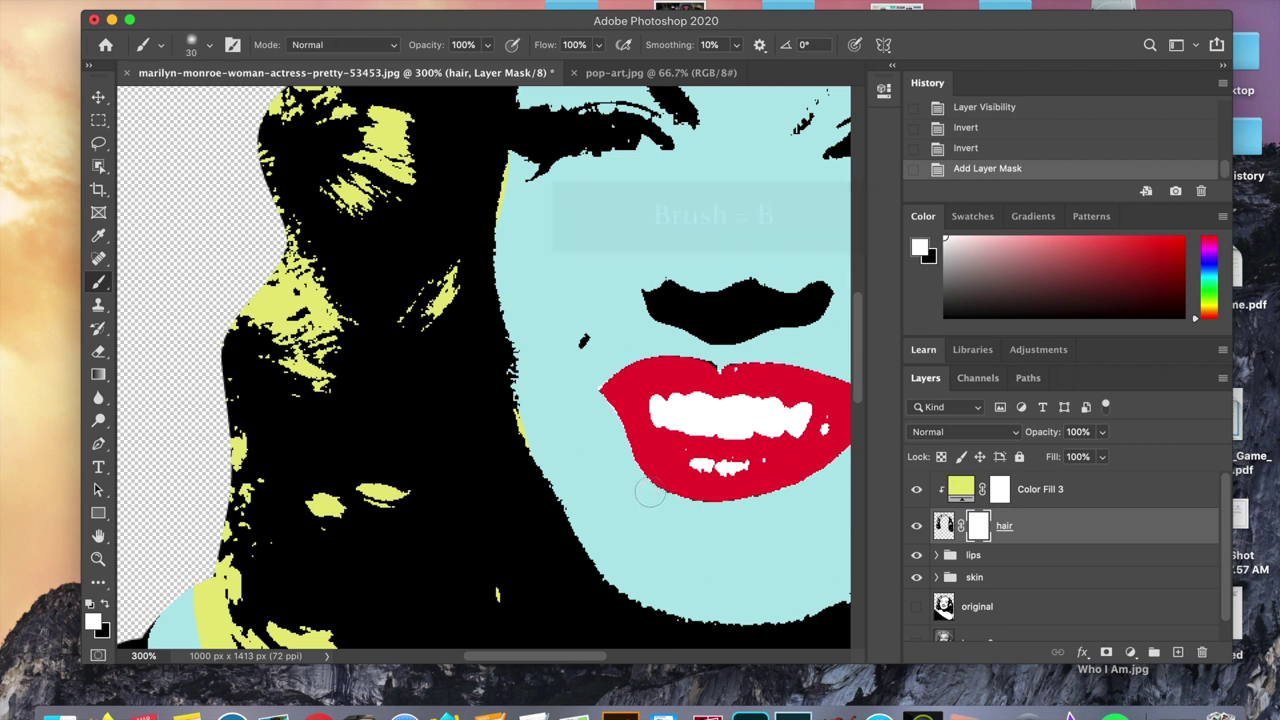
- Paint black on the "hair" layer mask along the edge of the face to hide the stray yellow fringe
mouse_move(530, 470)
left_mouse_down()
mouse_move(504, 345)
mouse_move(529, 461)
left_mouse_up()
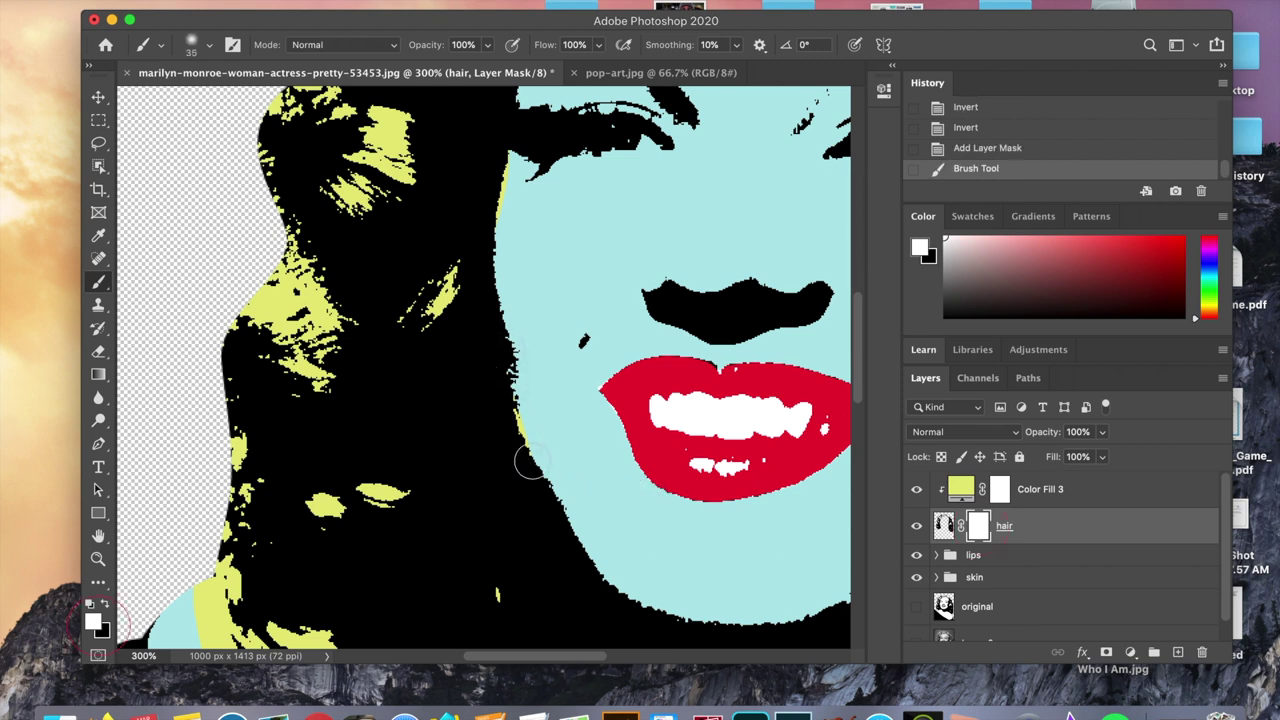
key("x")
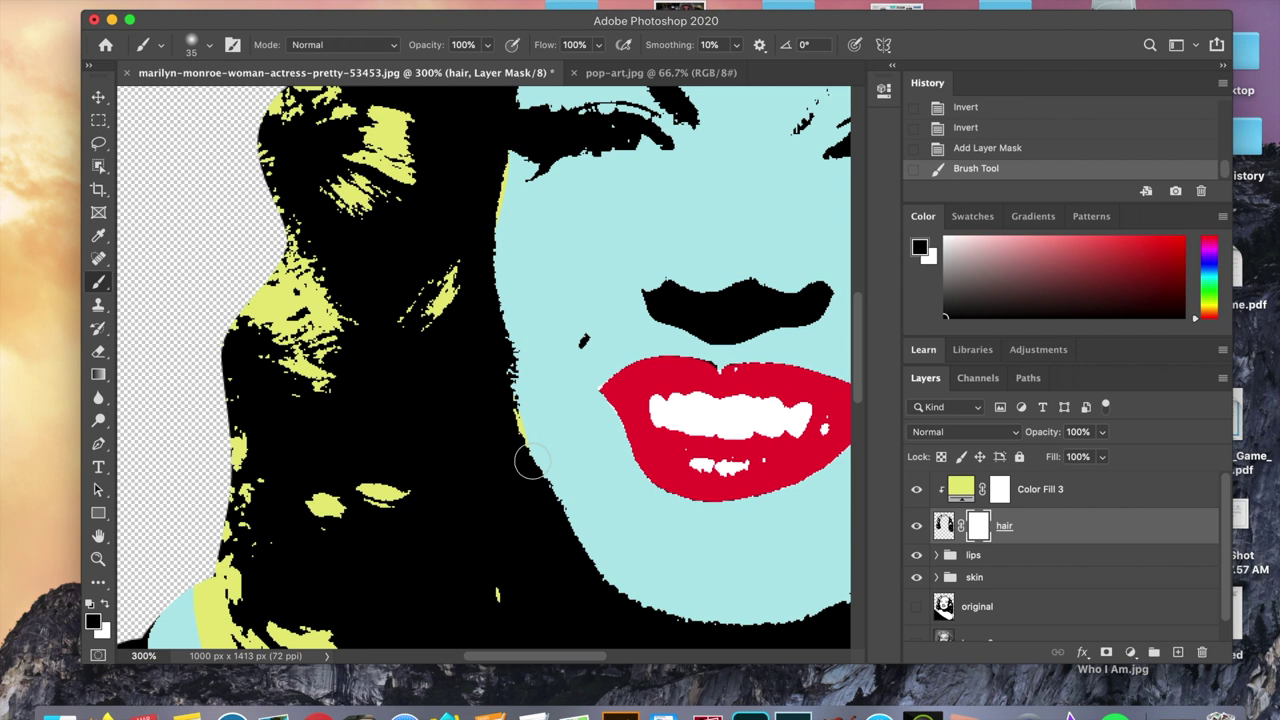
mouse_move(530, 462)
left_mouse_down()
mouse_move(513, 416)
mouse_move(523, 451)
left_mouse_up()
left_click_drag(493, 228, 503, 149)
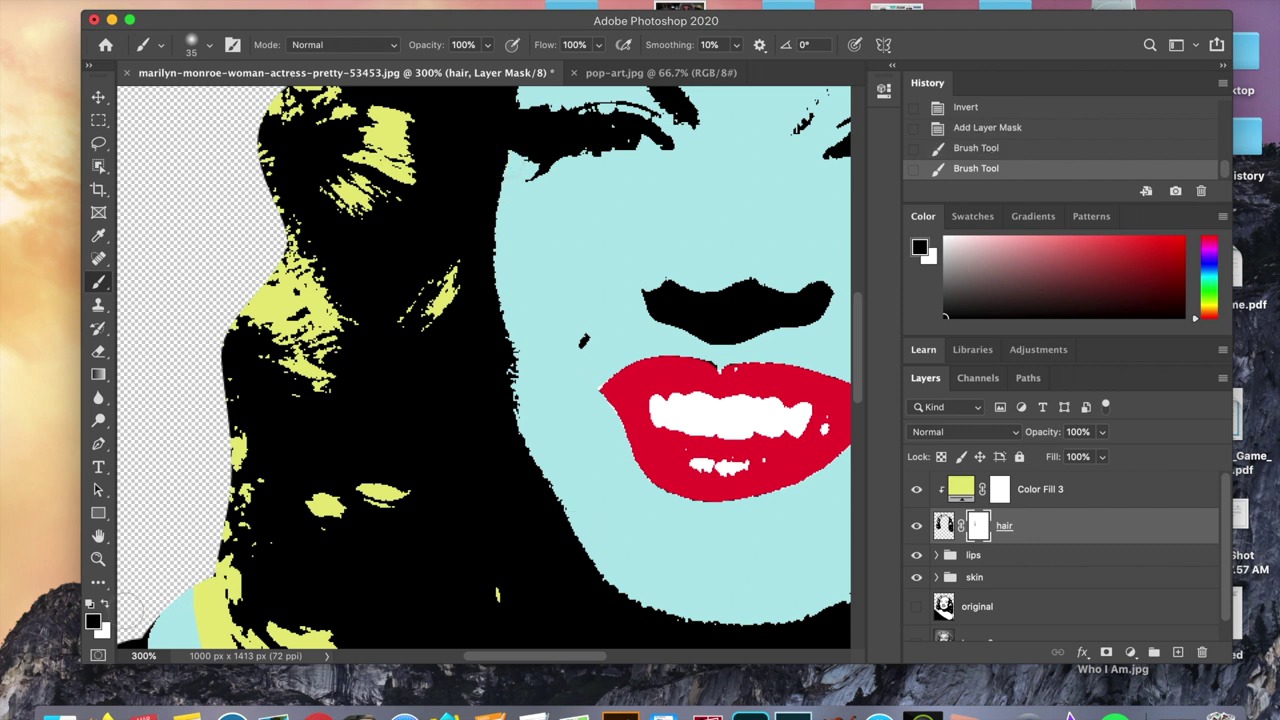
mouse_move(497, 467)
left_mouse_down()
mouse_move(523, 457)
mouse_move(514, 443)
left_mouse_up()
- Try masking out the yellow highlights in the curls beside the cheek with black, and paint them back in with white
key("super+plus")
left_click_drag(290, 297, 110, 296)
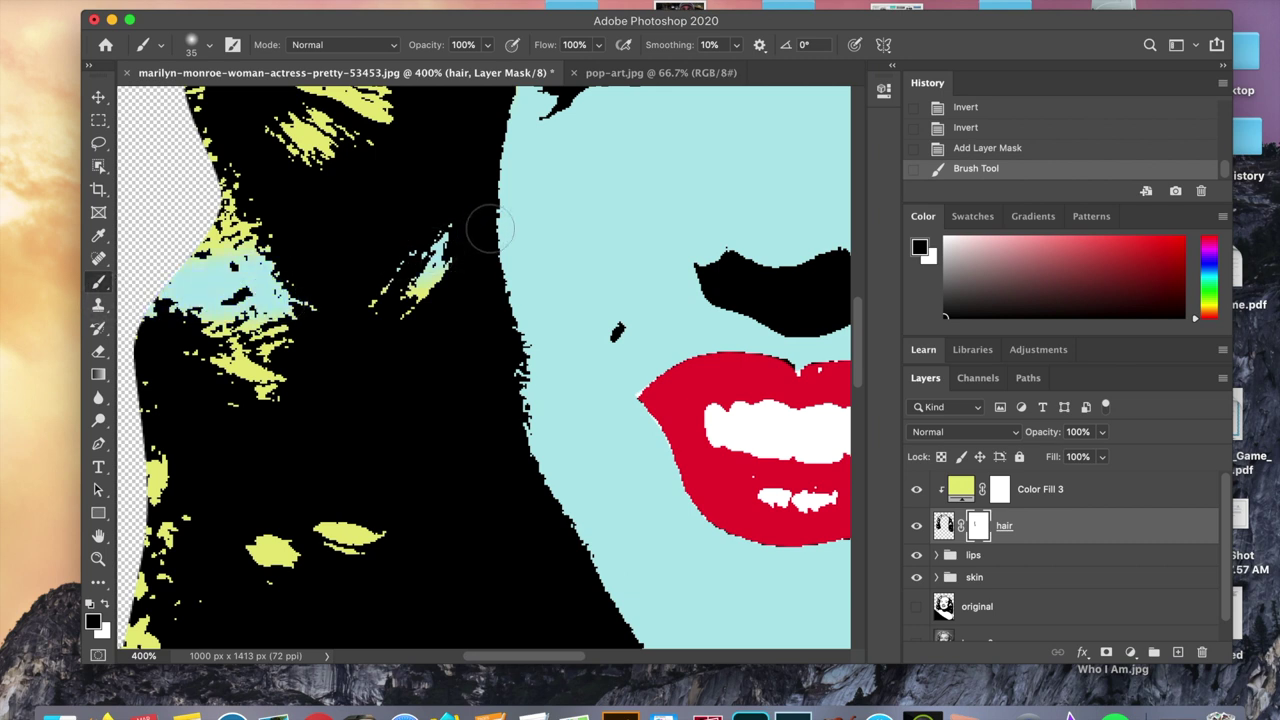
key("super+z")
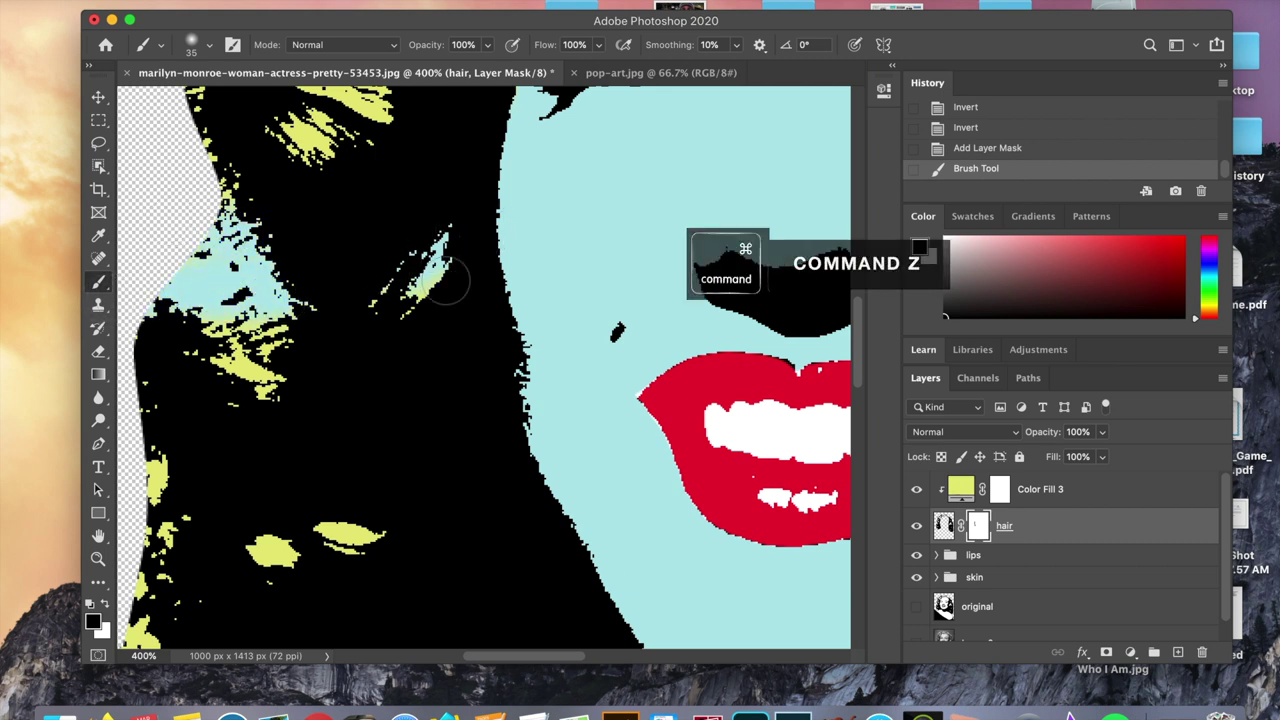
left_click_drag(466, 278, 466, 287)
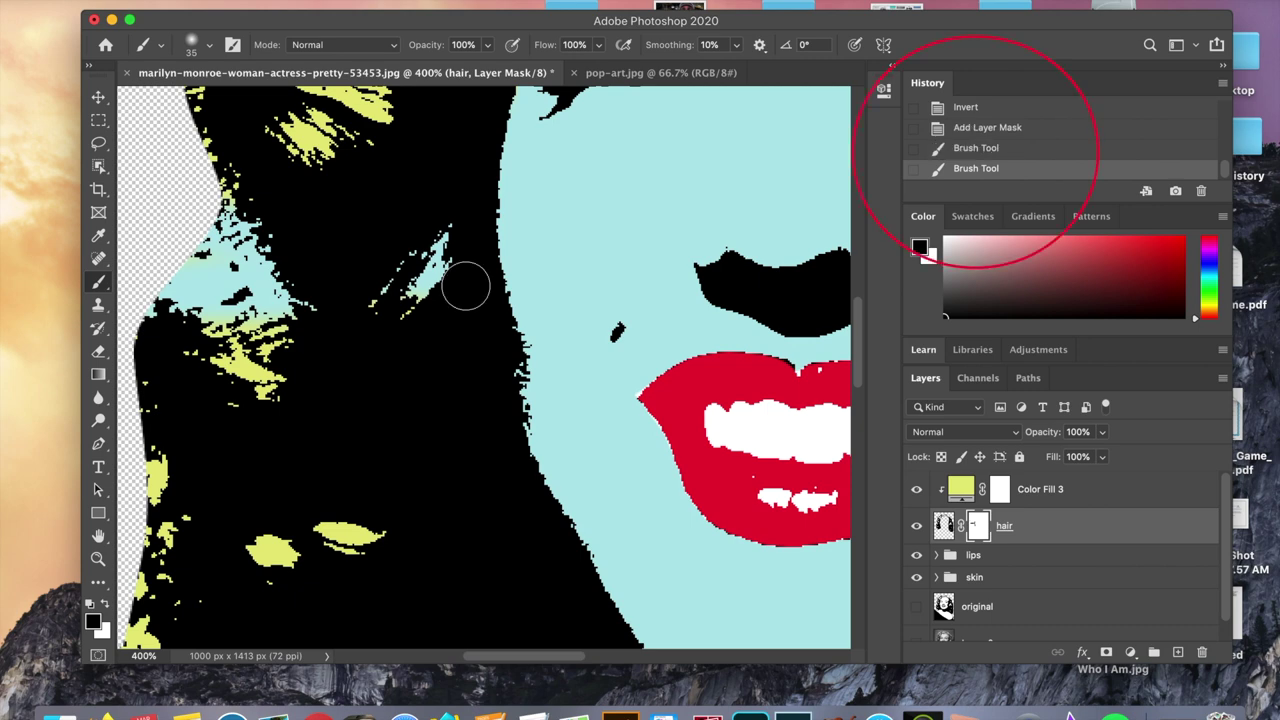
key("super+minus")
key("super+minus")
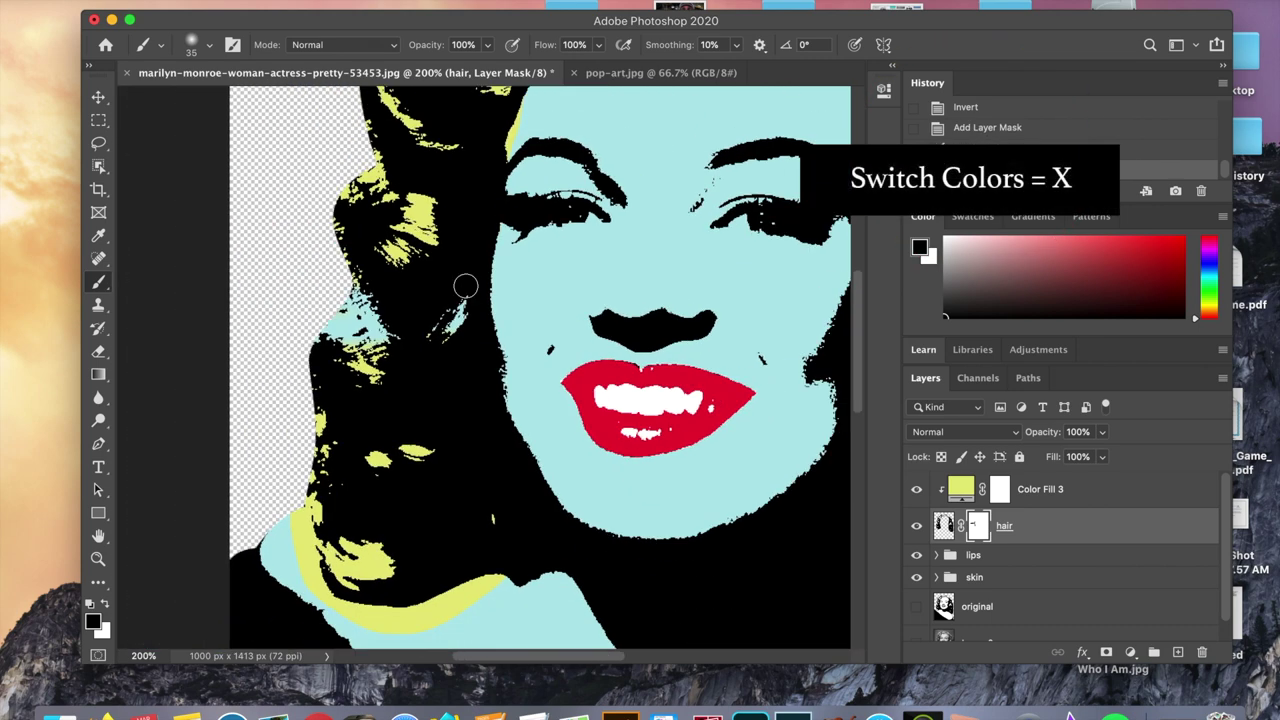
key("x")
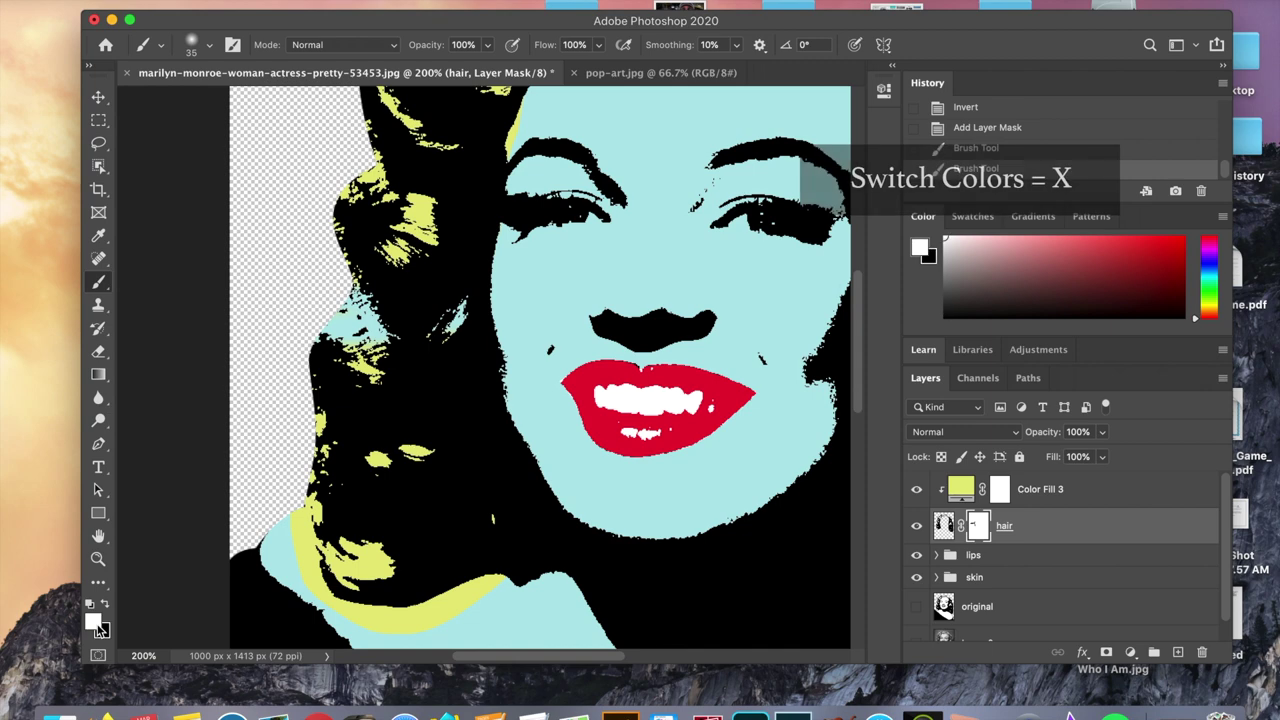
mouse_move(332, 335)
left_mouse_down()
mouse_move(417, 323)
mouse_move(417, 357)
left_mouse_up()
- Mask out the yellow band below the curls over the shoulder with black, using a 45 px brush
key("super+plus")
key("x")
key("bracketright")
left_click(279, 605)
- Set the brush to 100% hardness and 60 px, with white as the painting color
left_click(210, 45)
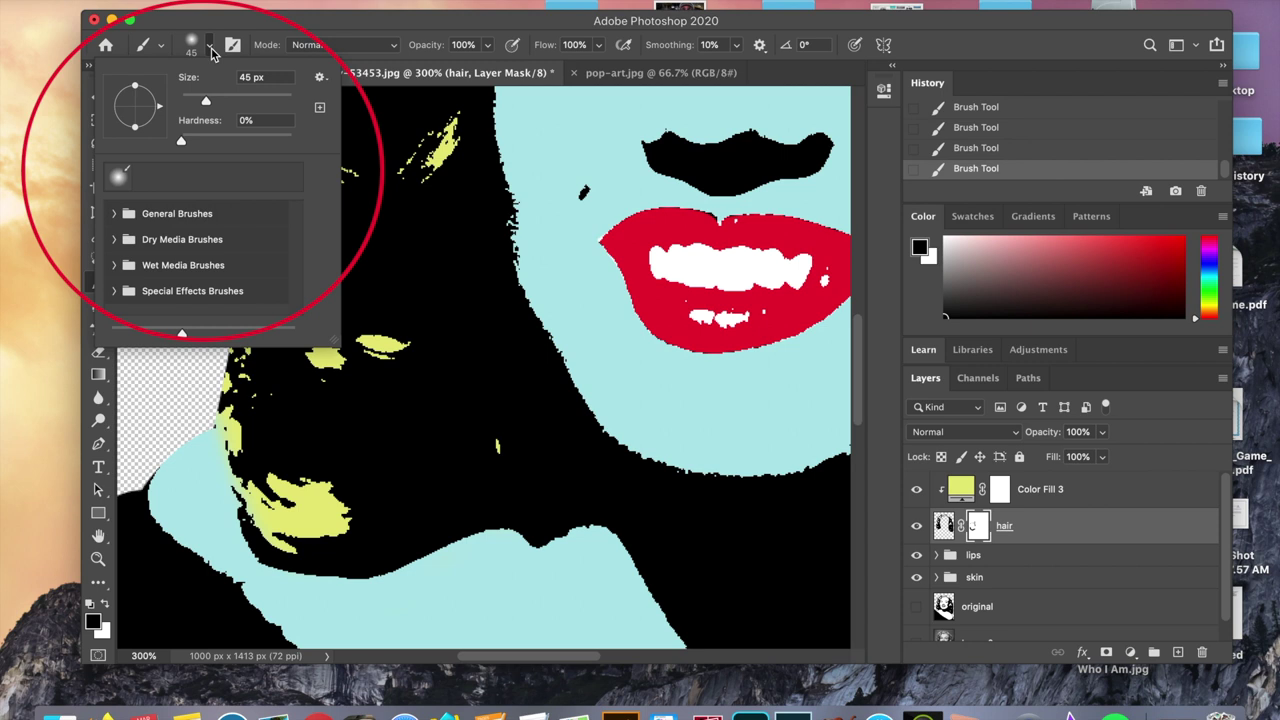
left_click_drag(182, 146, 304, 149)
mouse_move(207, 101)
left_mouse_down()
mouse_move(222, 107)
mouse_move(206, 101)
left_mouse_up()
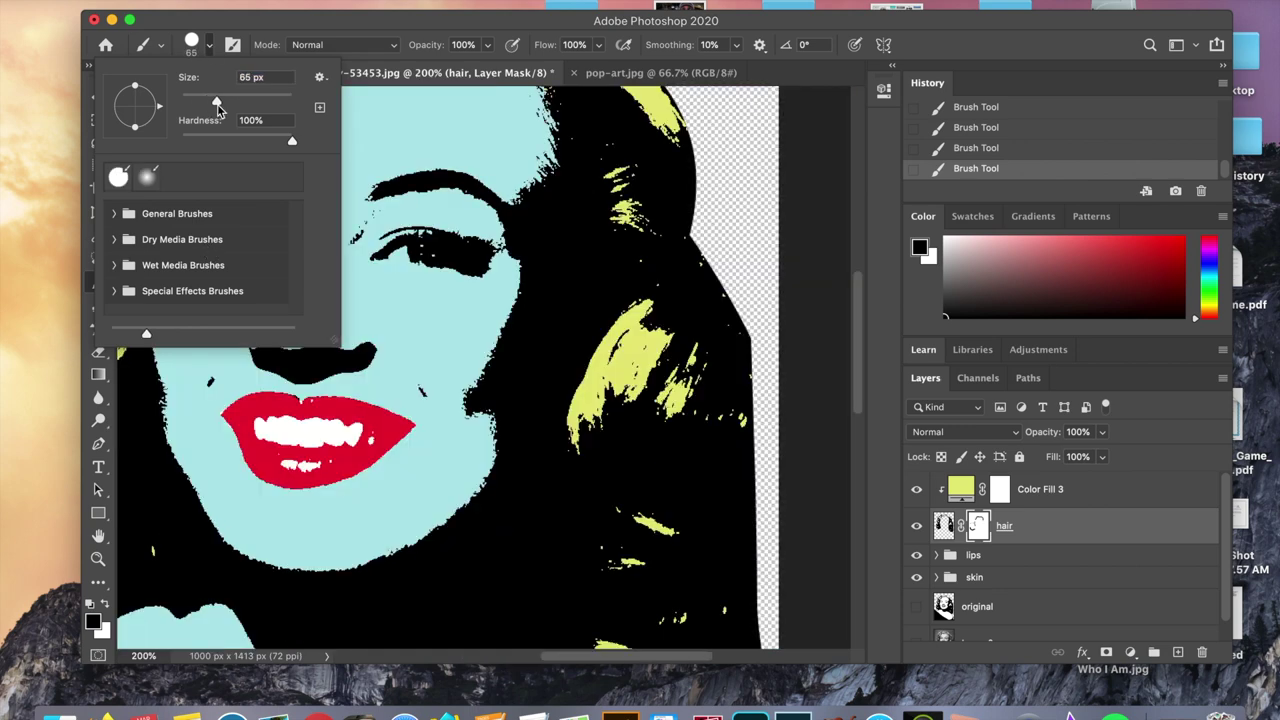
left_click(390, 400)
scroll(390, 400, "up", 6)
key("super+minus")
key("x")
key("bracketleft")
key("bracketleft")
- Adjust the fit of the "hair" layer over the skin slightly with Free Transform
key("alt+bracketright")
key("alt+bracketleft")
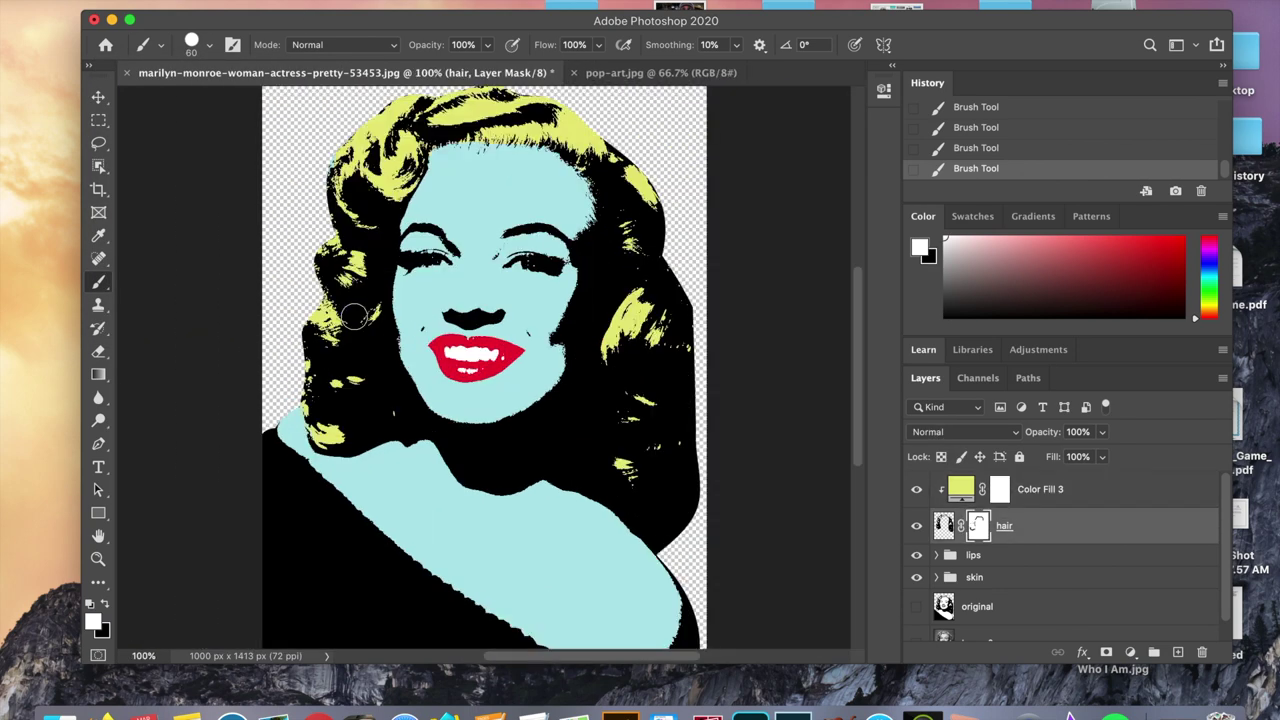
key("super+2")
key("alt+bracketright")
key("super+plus")
key("super+plus")
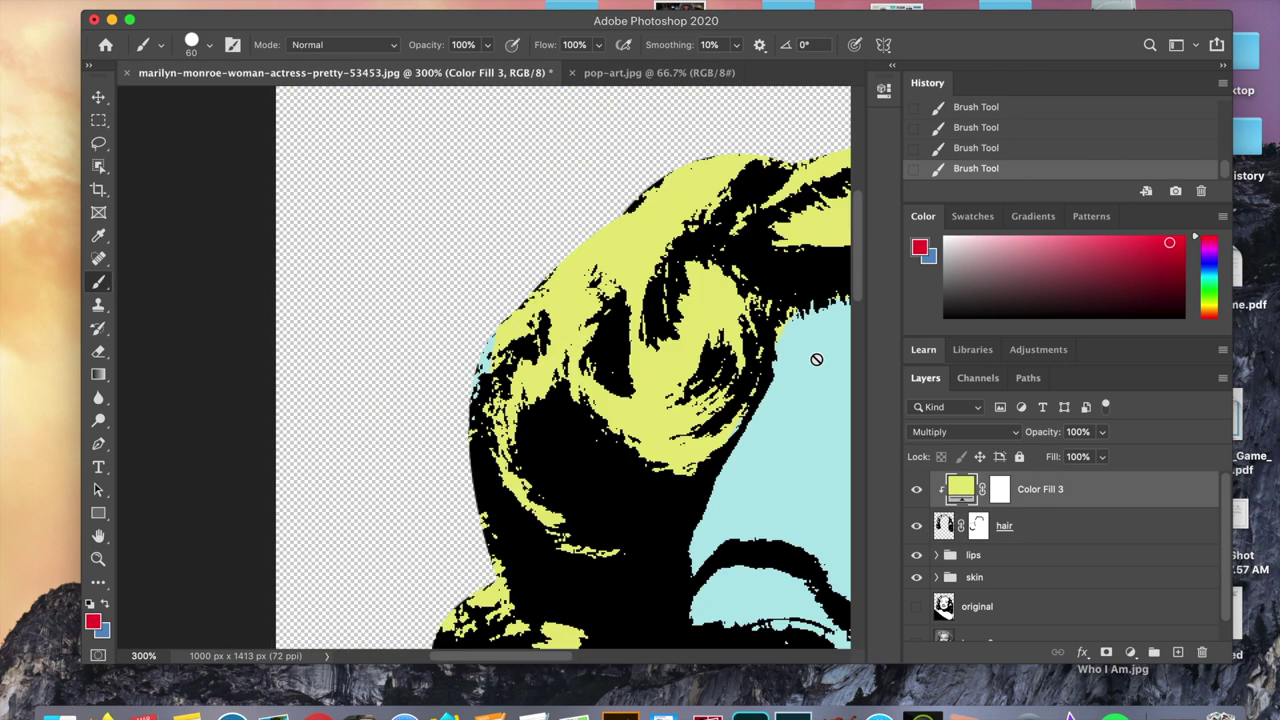
key("alt+bracketleft")
key("super+minus")
key("super+minus")
key("super+t")
left_click_drag(414, 500, 443, 500)
key("Return")
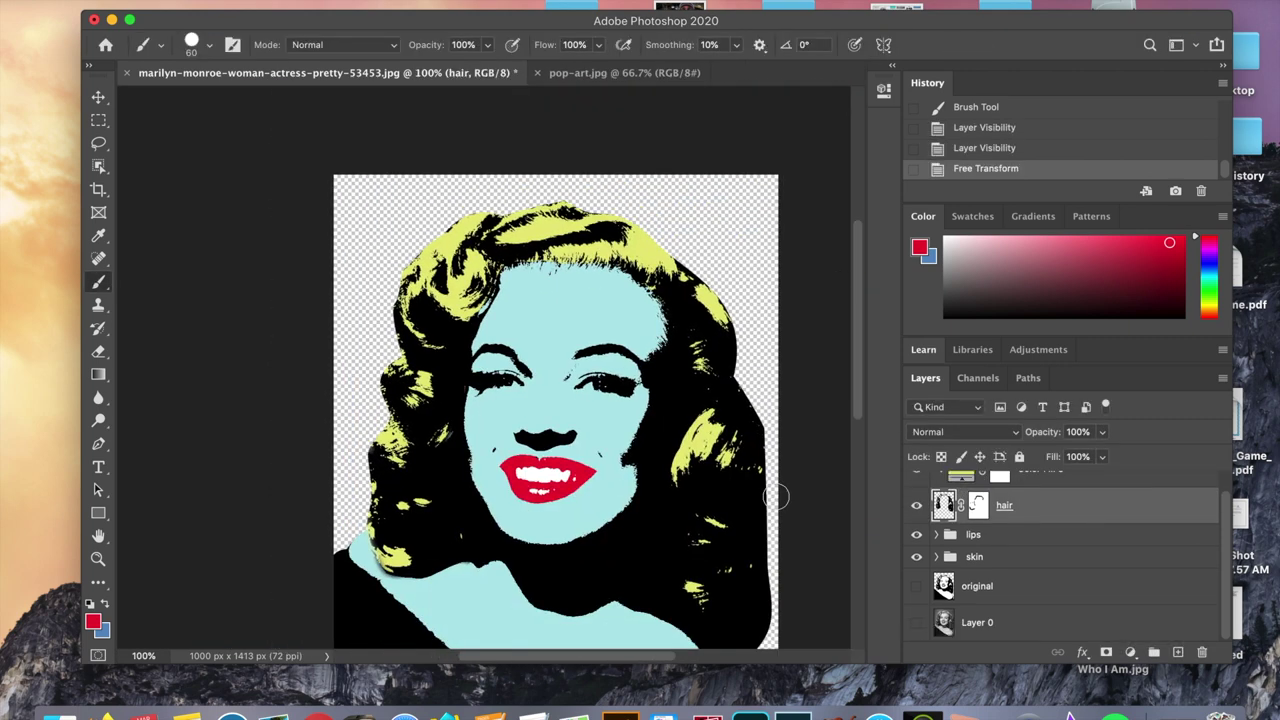
- Group the hair layer with its yellow fill and name the group "hair"
key("super+minus")
key("super+g")
double_click(975, 482)
type("hair")
key("Return")
- Add a new layer directly beneath the "skin" group and name it "background"
left_click(975, 526)
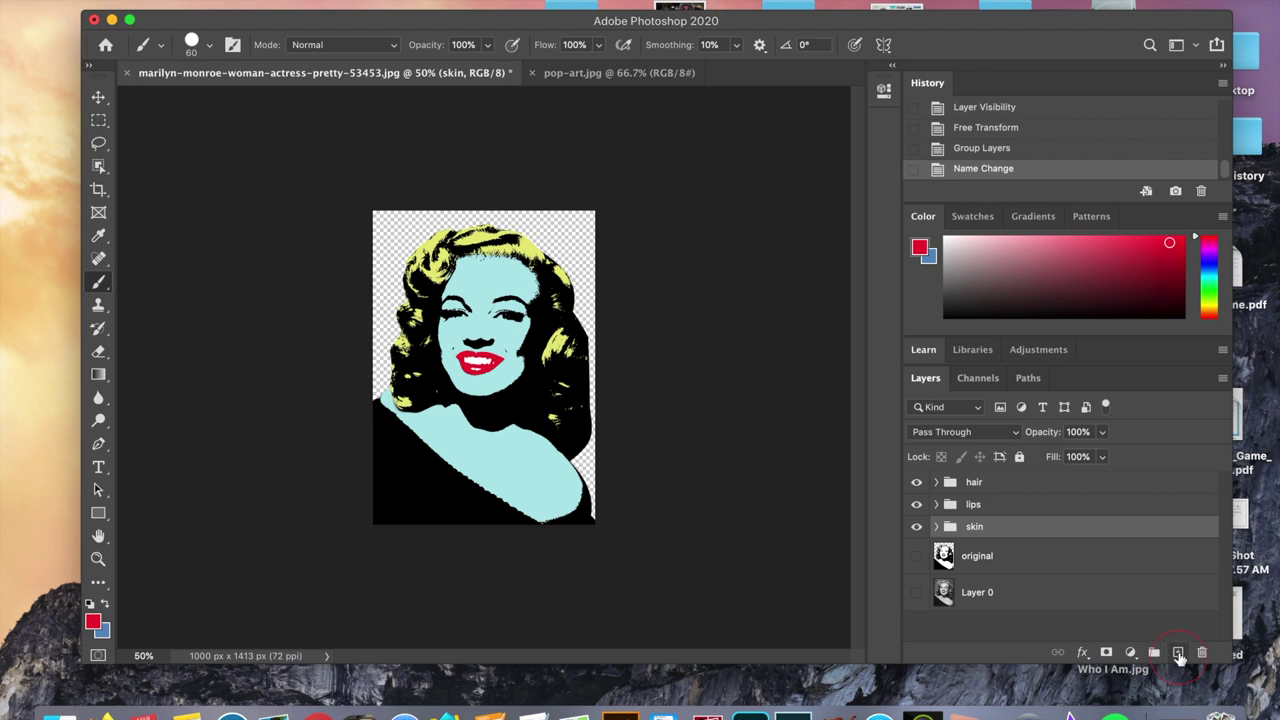
left_click(1178, 652)
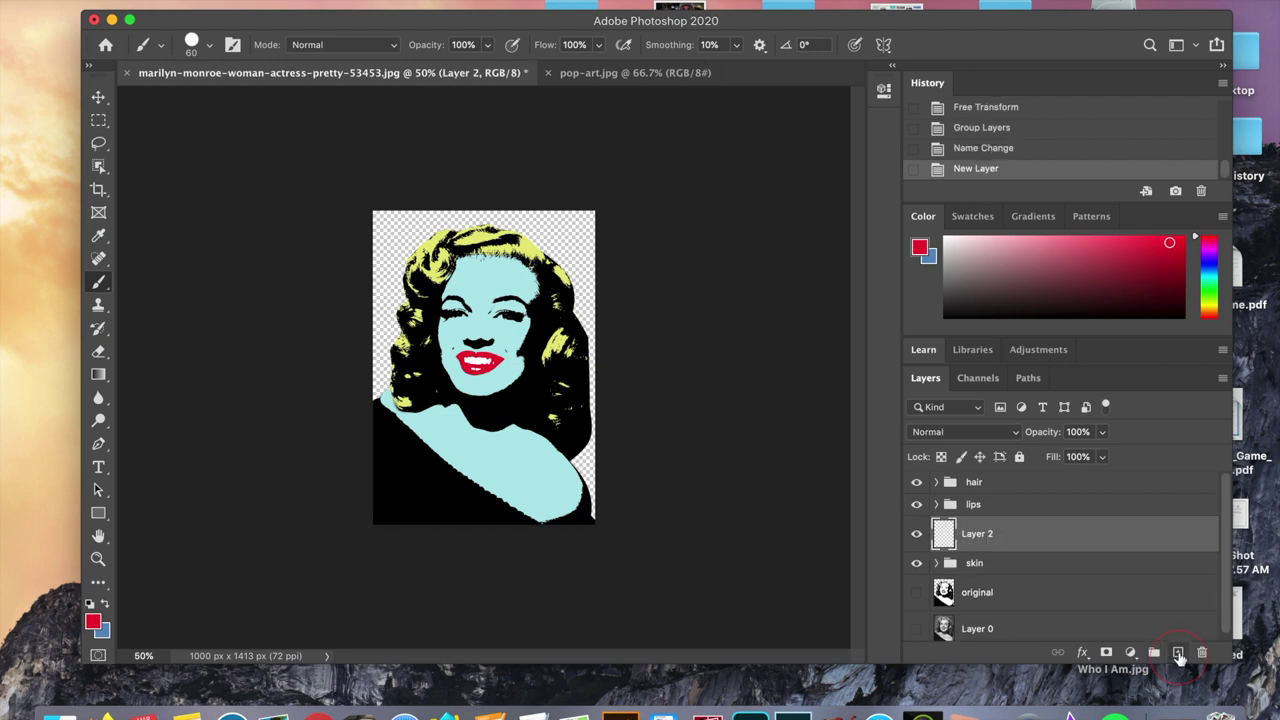
left_click_drag(1040, 534, 1036, 578)
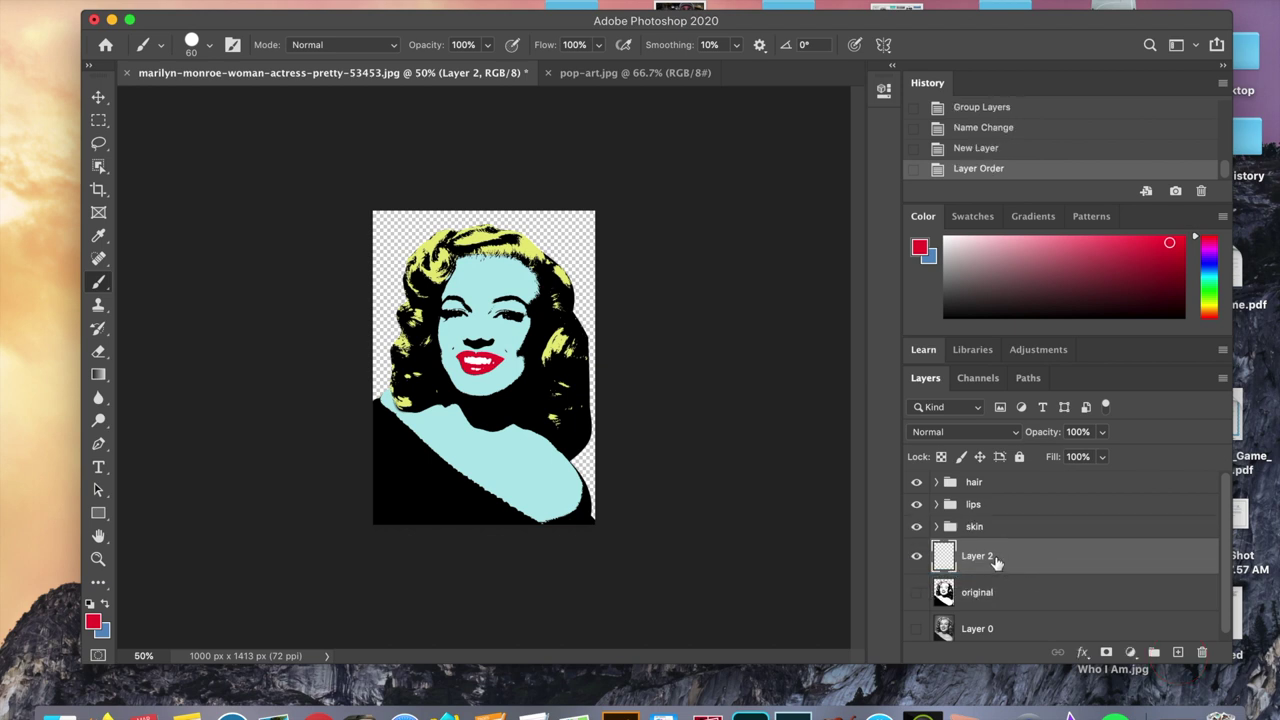
double_click(985, 555)
type("background")
left_click(94, 626)
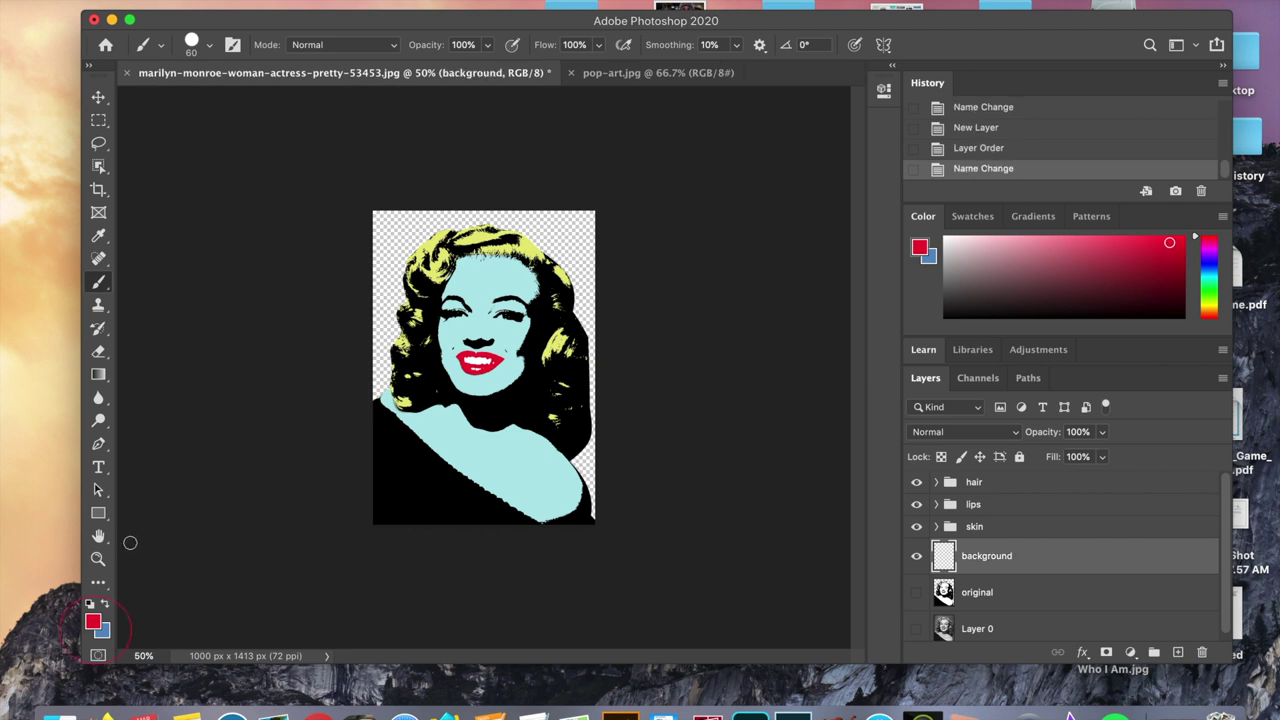
- Set the background color to purple #5119c4 and fill the "background" layer with it, keeping the layer beneath the "skin" group
left_click(102, 632)
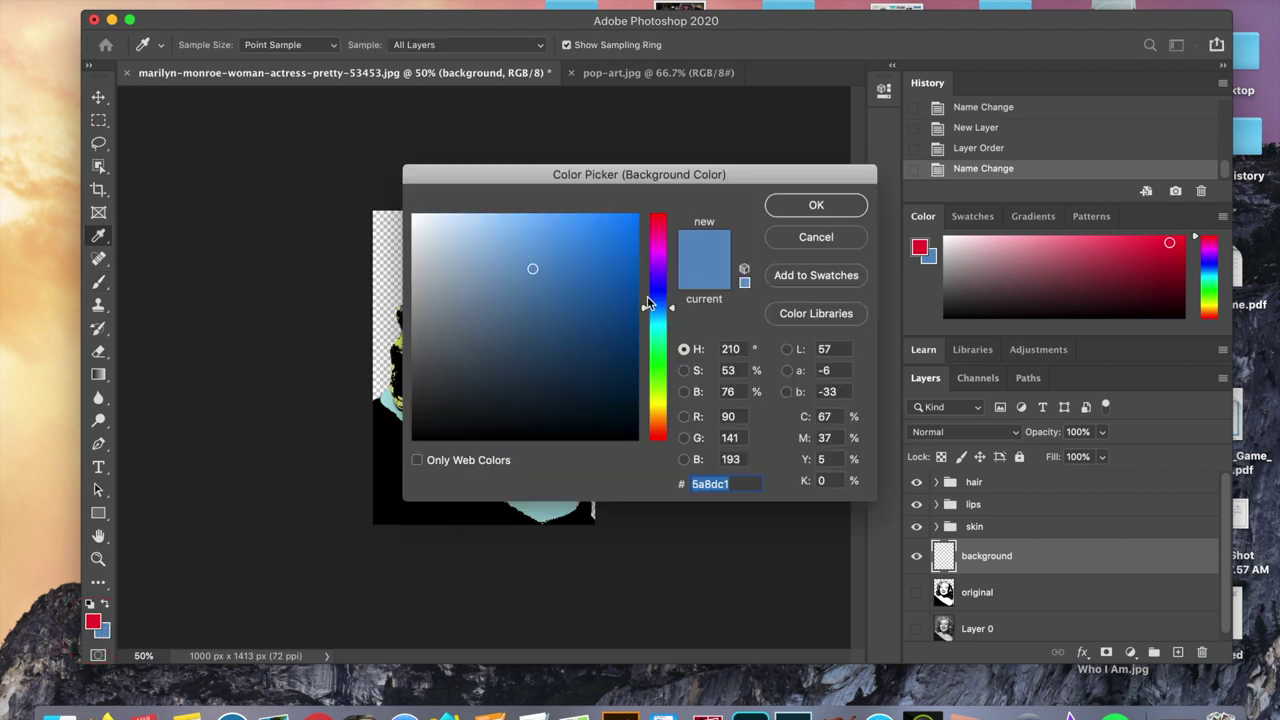
left_click(661, 277)
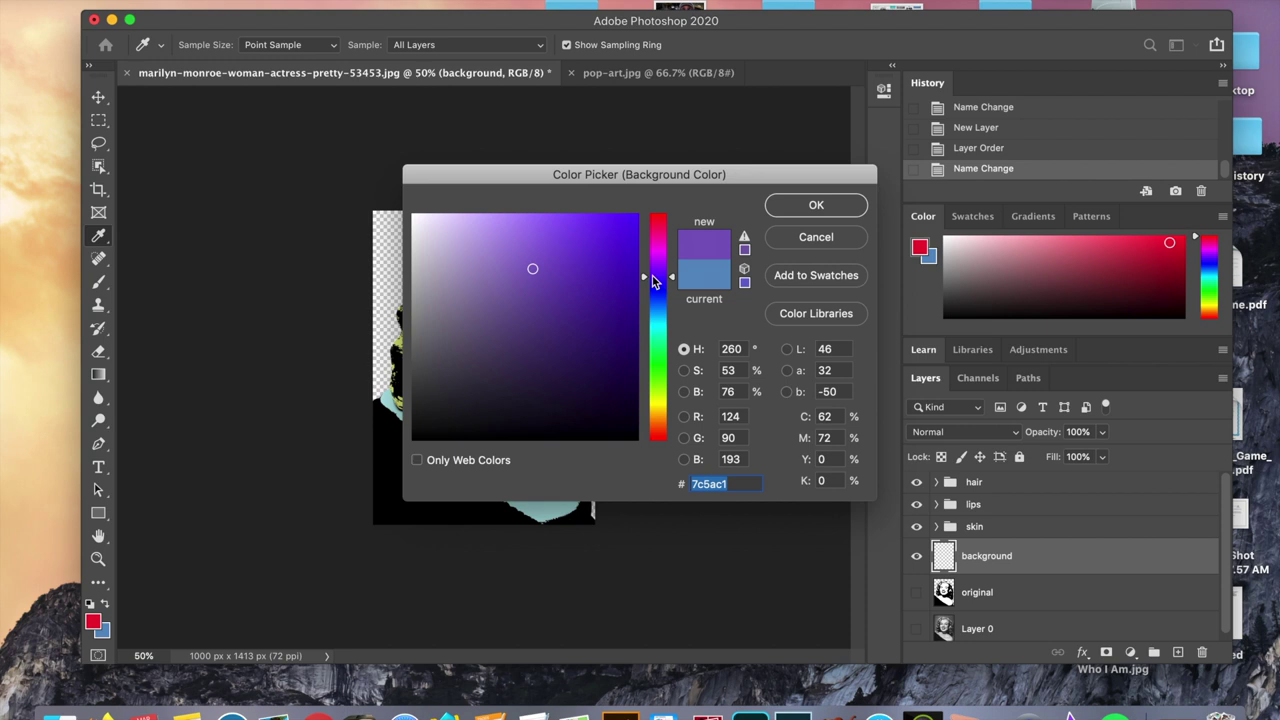
left_click(610, 265)
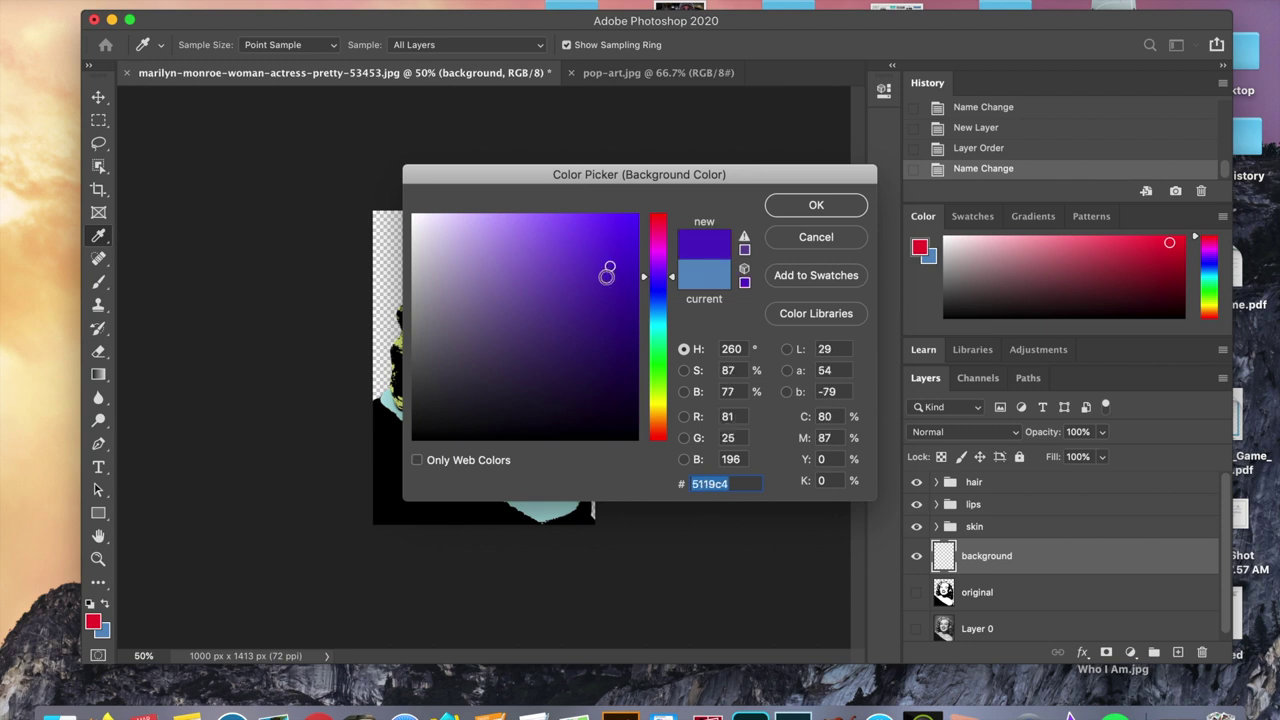
left_click(816, 205)
key("b")
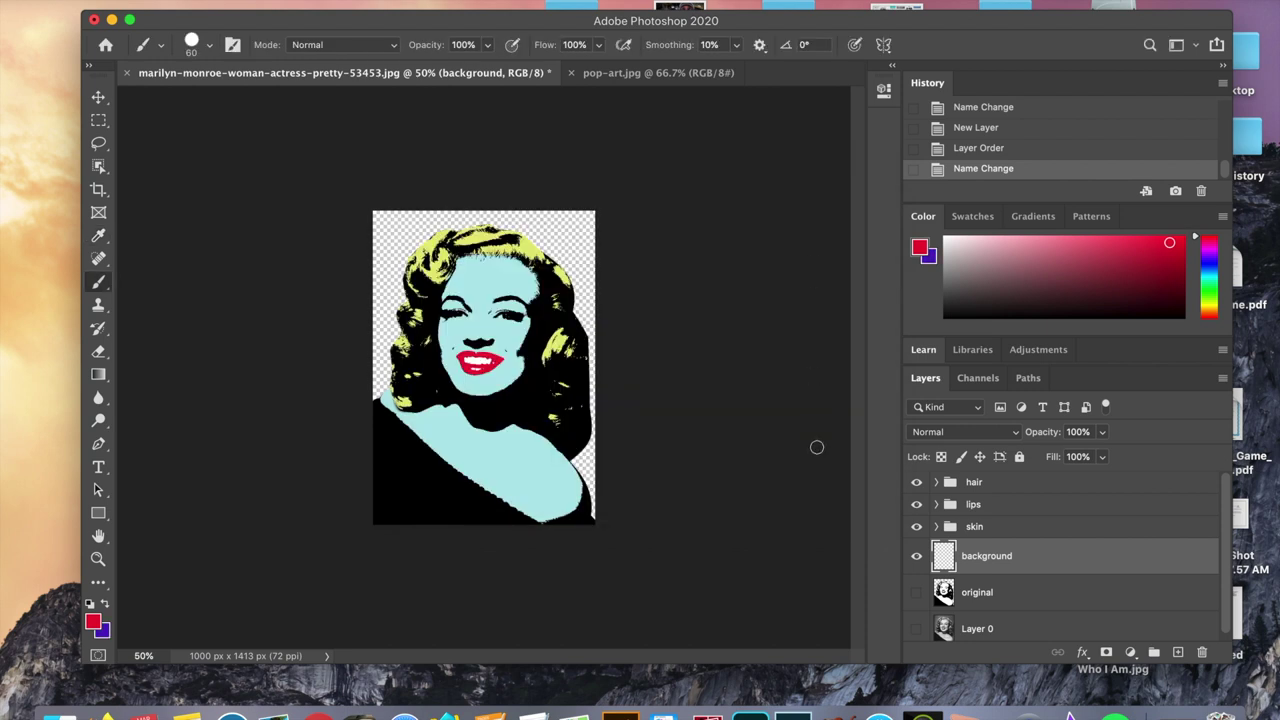
key("super+BackSpace")
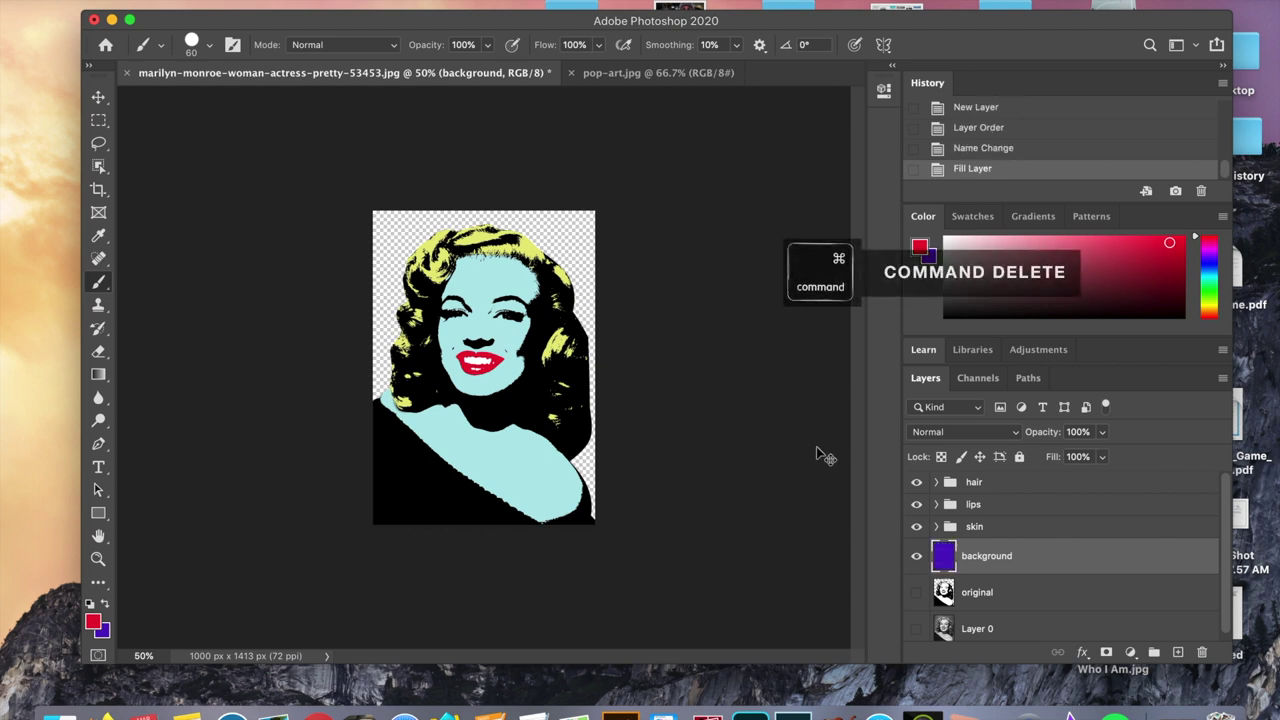
mouse_move(1046, 556)
left_mouse_down()
mouse_move(1043, 469)
mouse_move(1040, 575)
left_mouse_up()
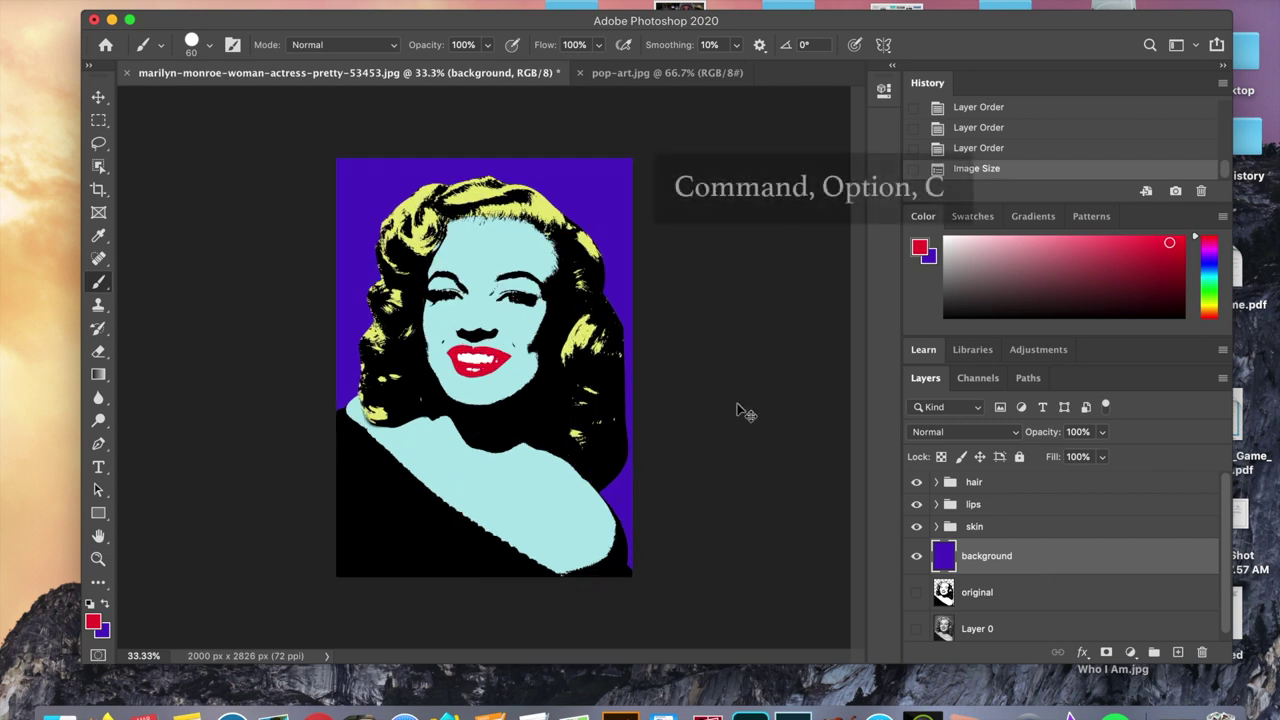
- Undo the image resize and enlarge the canvas to 2000 by 2826 pixels, anchored at the center
key("super+z")
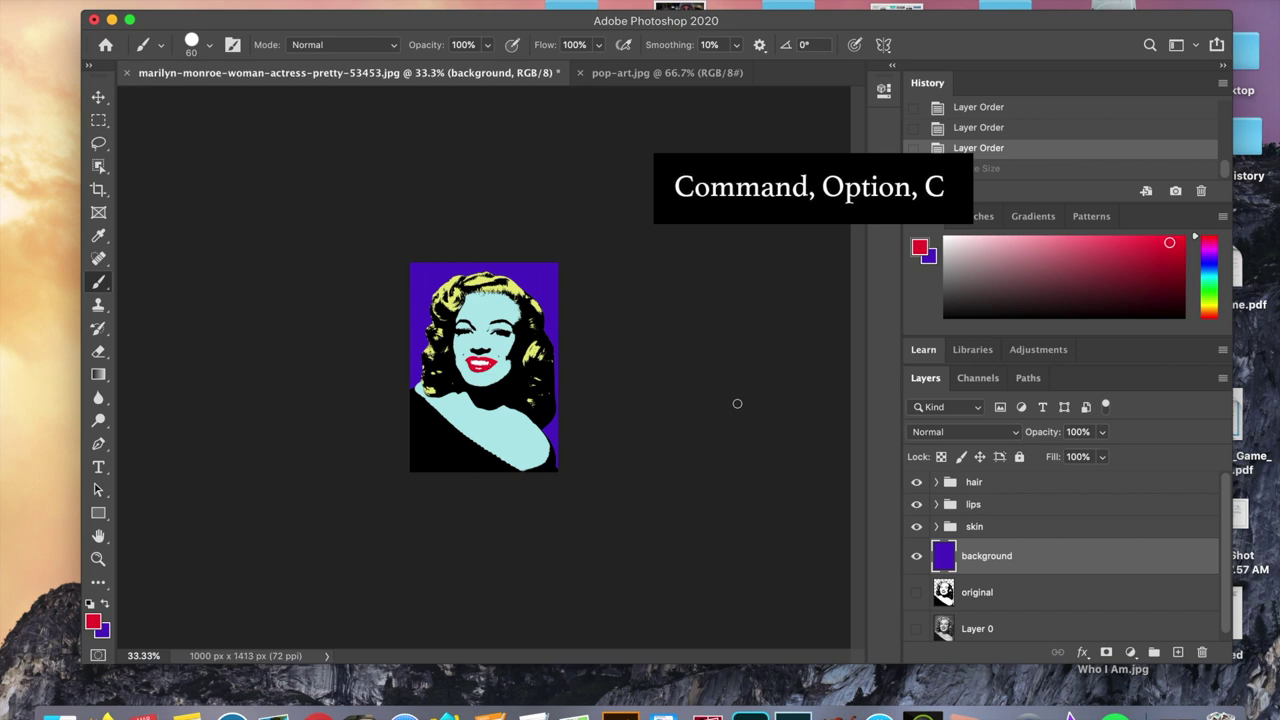
key("super+alt+c")
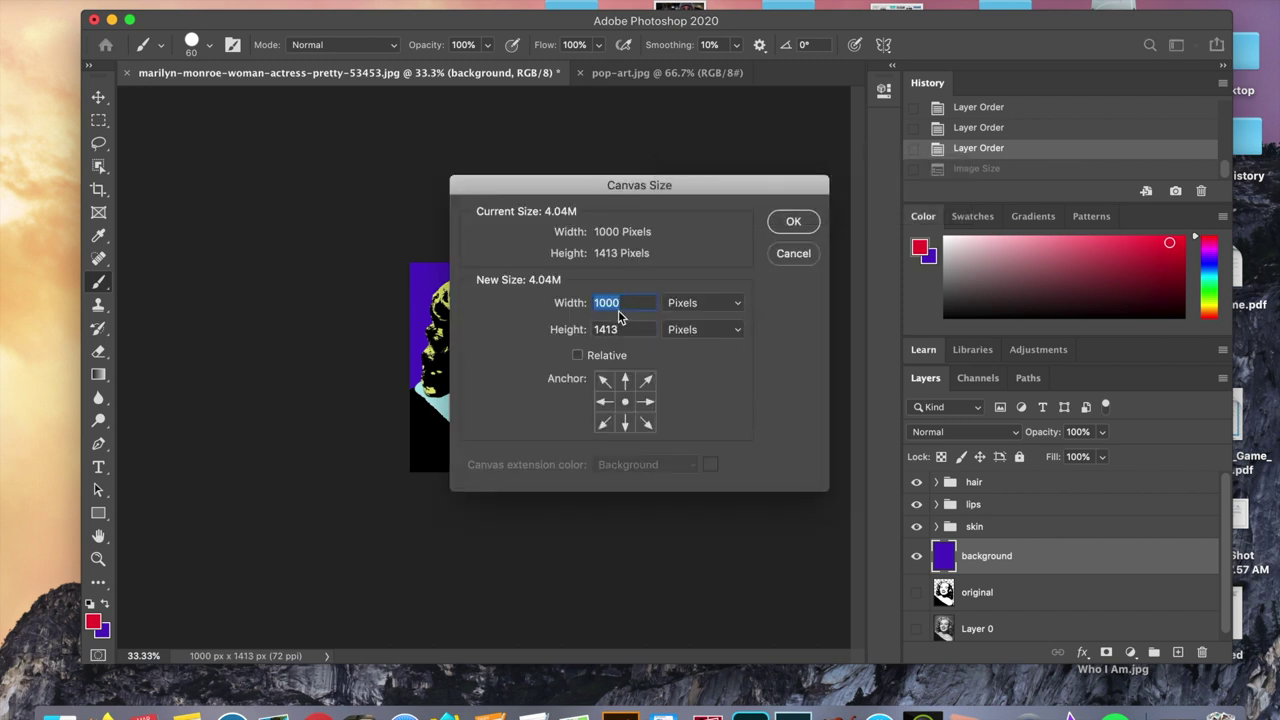
left_click(601, 303)
key("BackSpace")
type("2")
key("Tab")
type("2826")
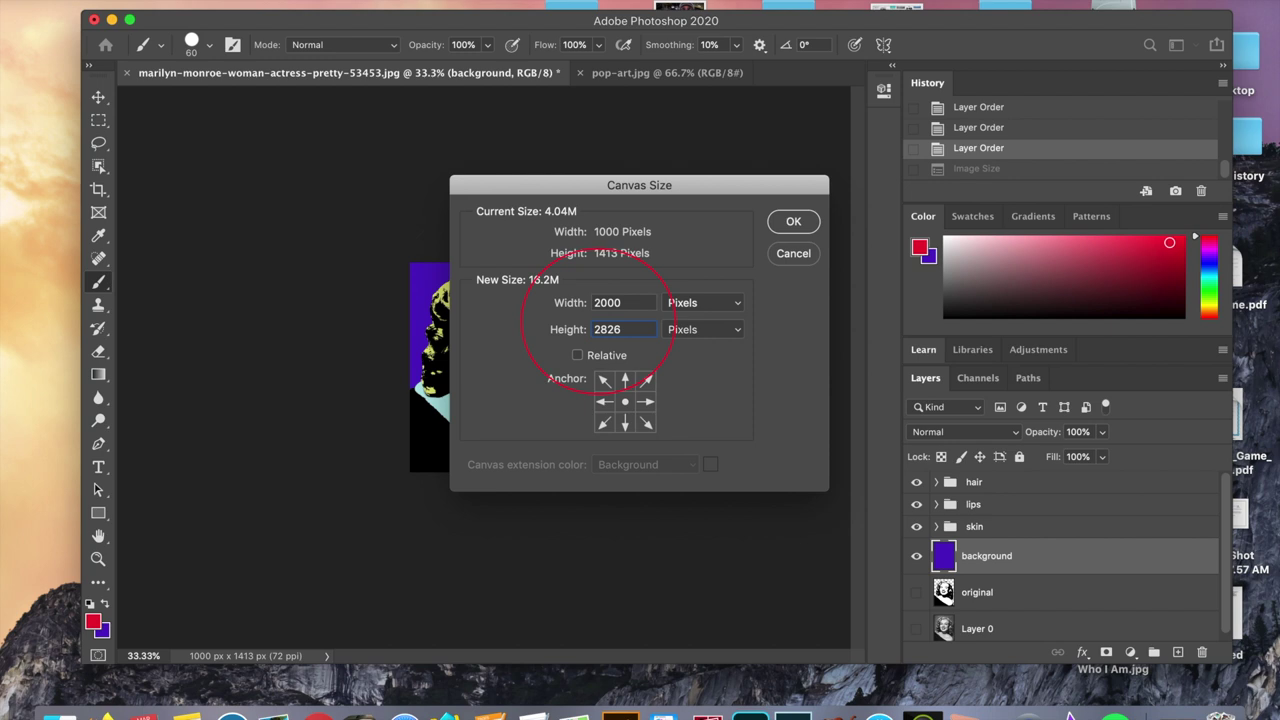
key("Return")
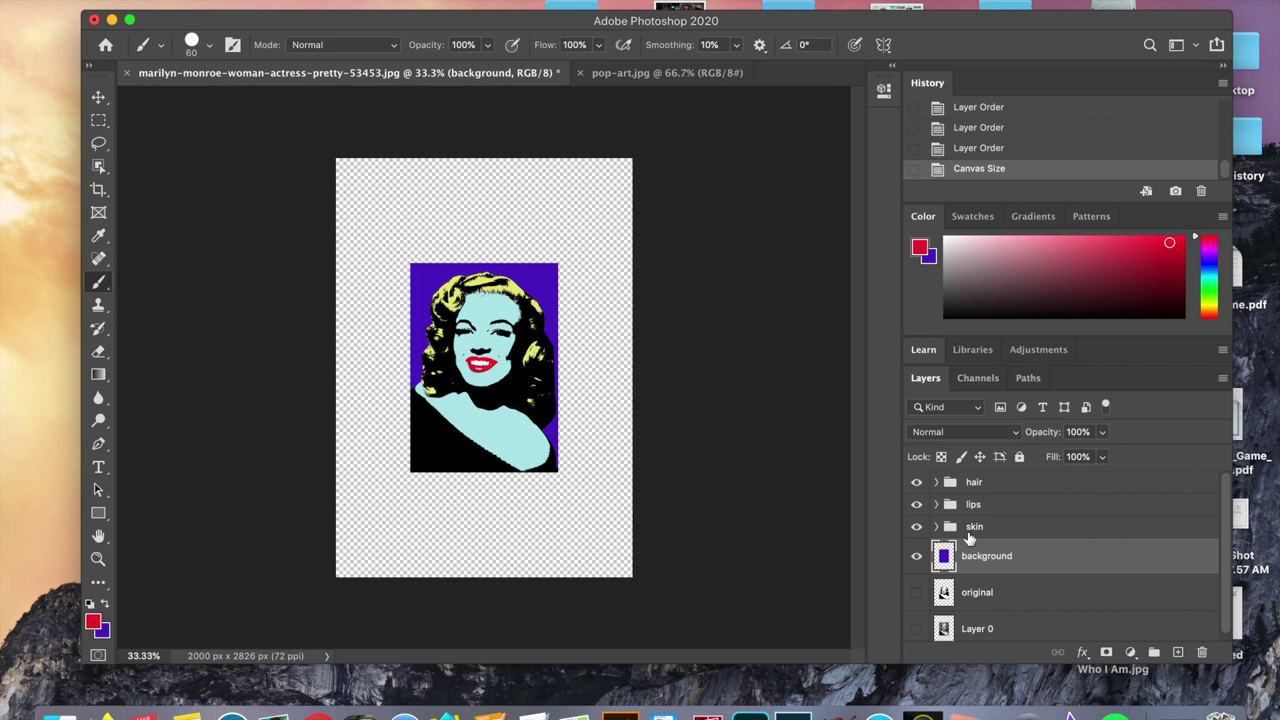
- Group the "hair", "lips" and "skin" groups with the "background" layer, and name the group "#1"
left_click(1020, 483)
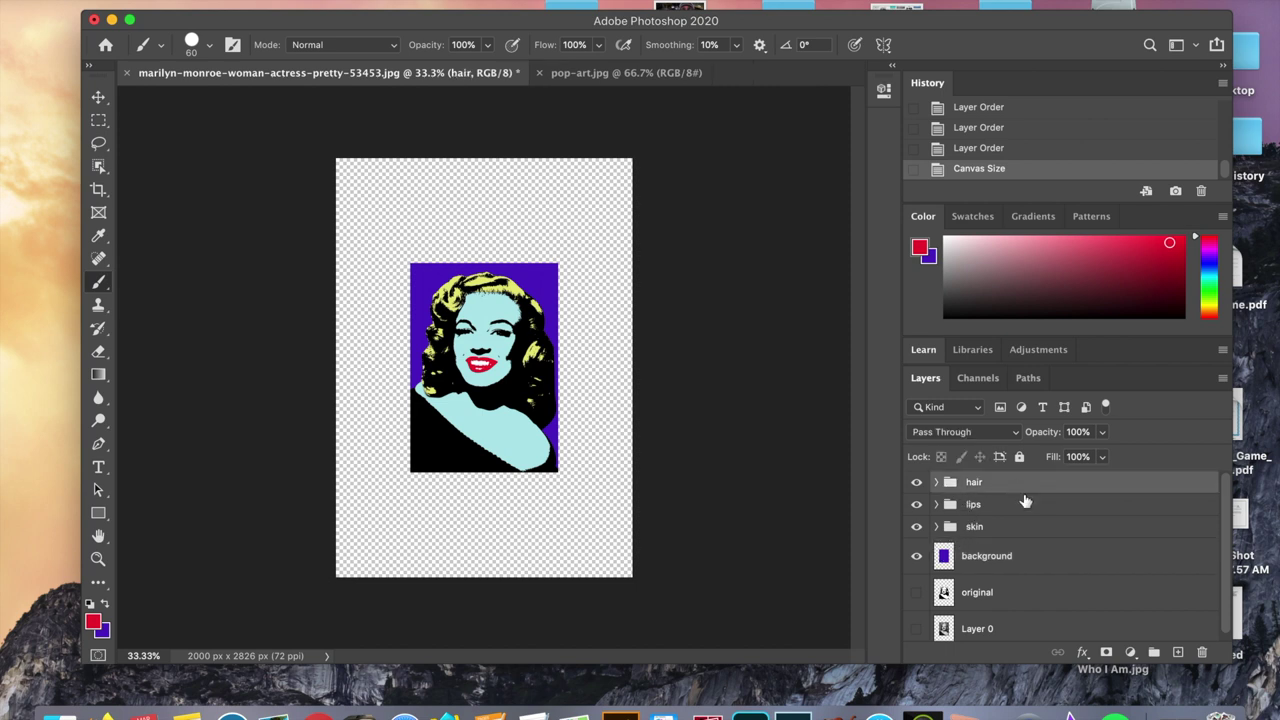
left_click(1037, 566, "shift")
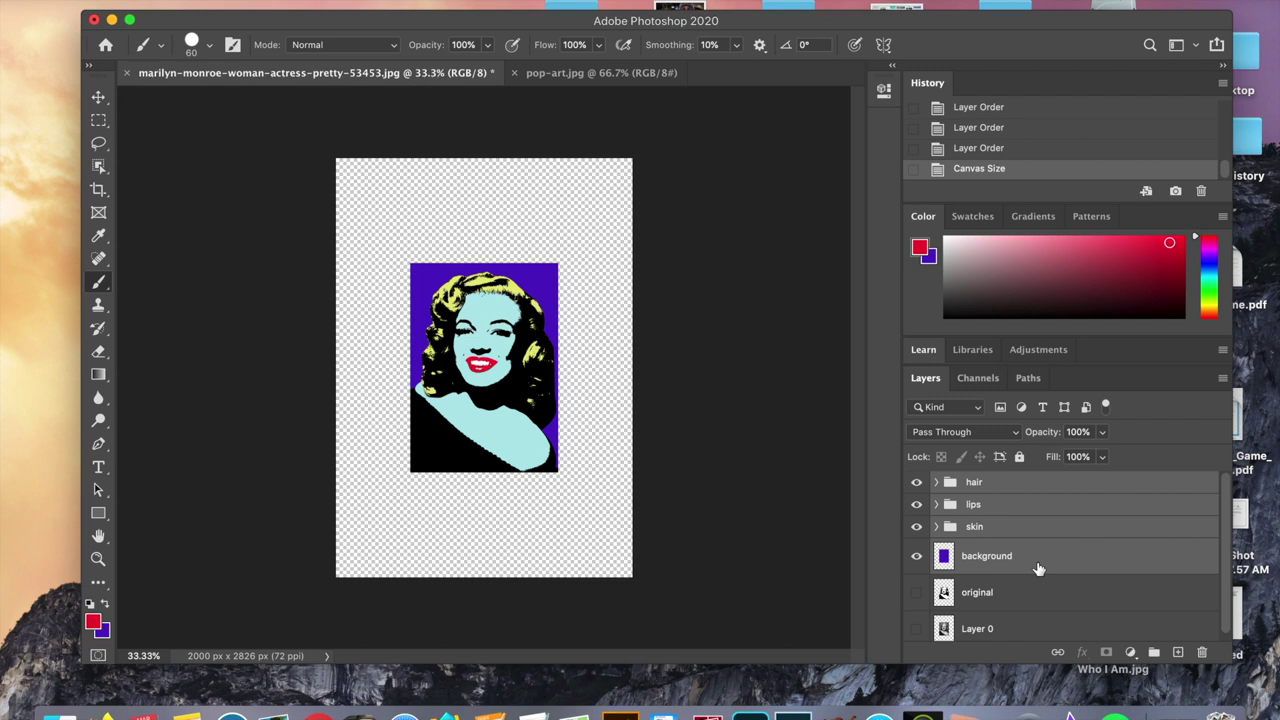
key("super+g")
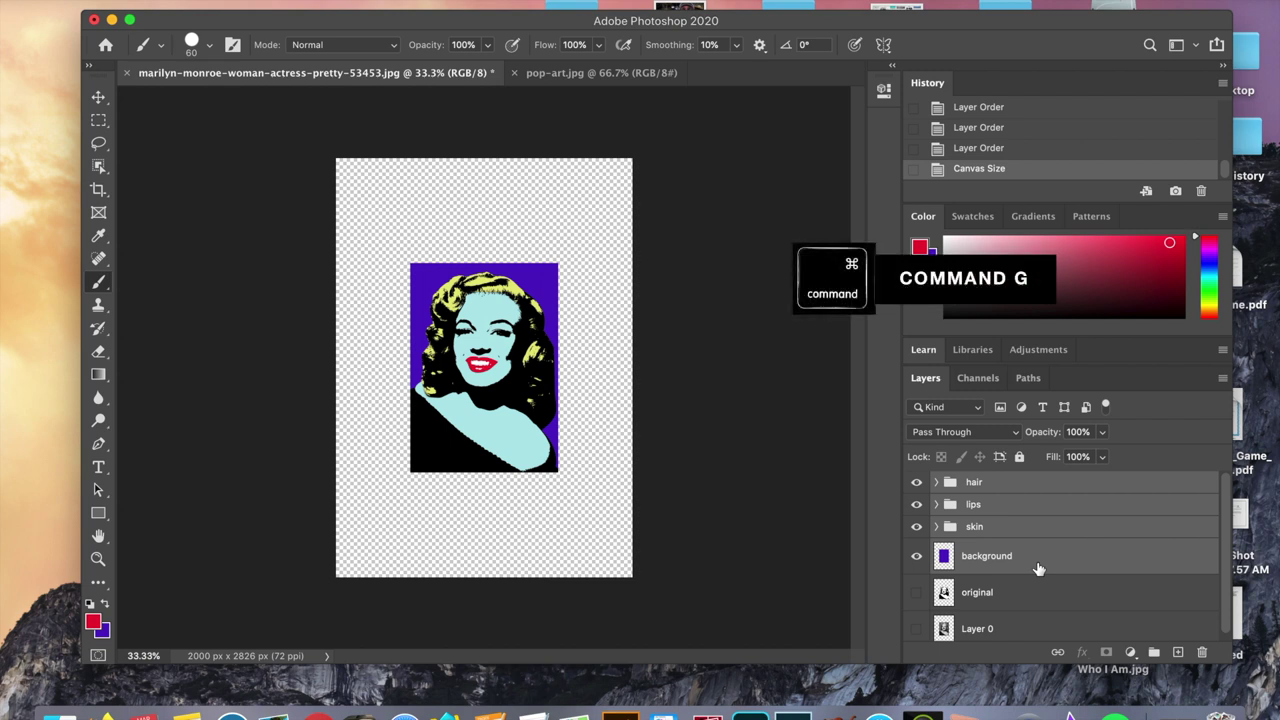
double_click(983, 482)
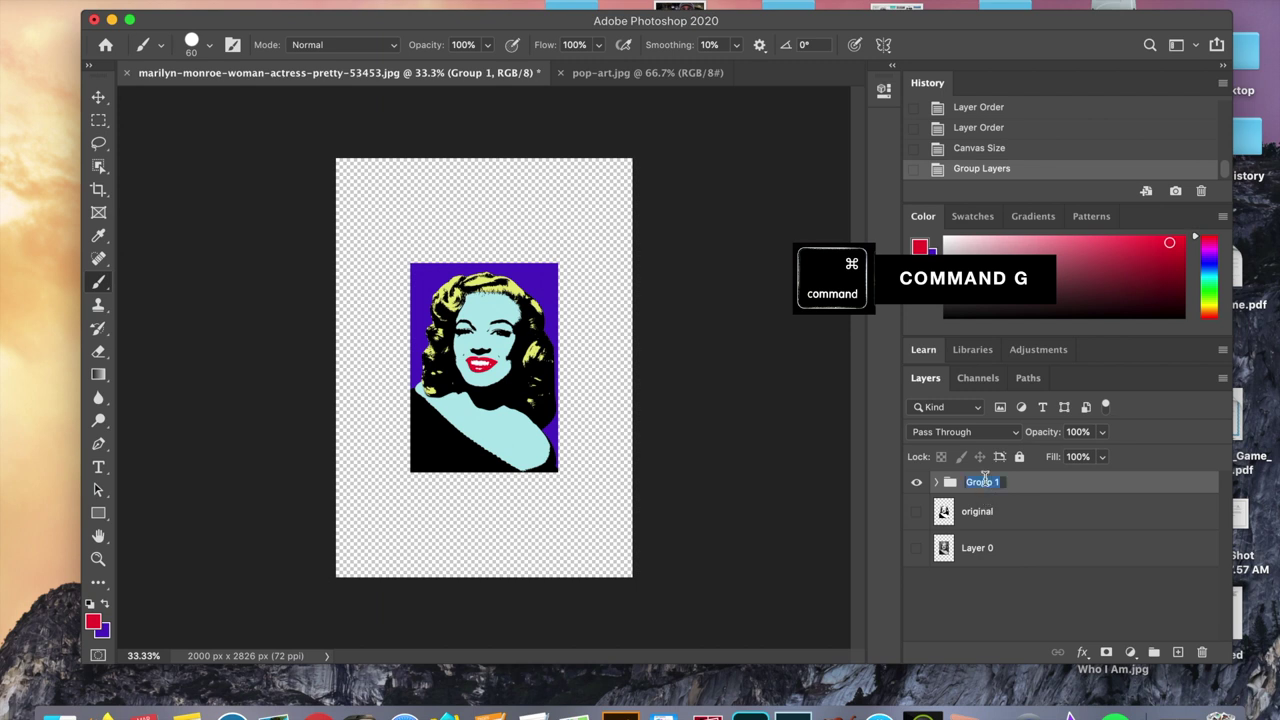
type("#1")
key("Return")
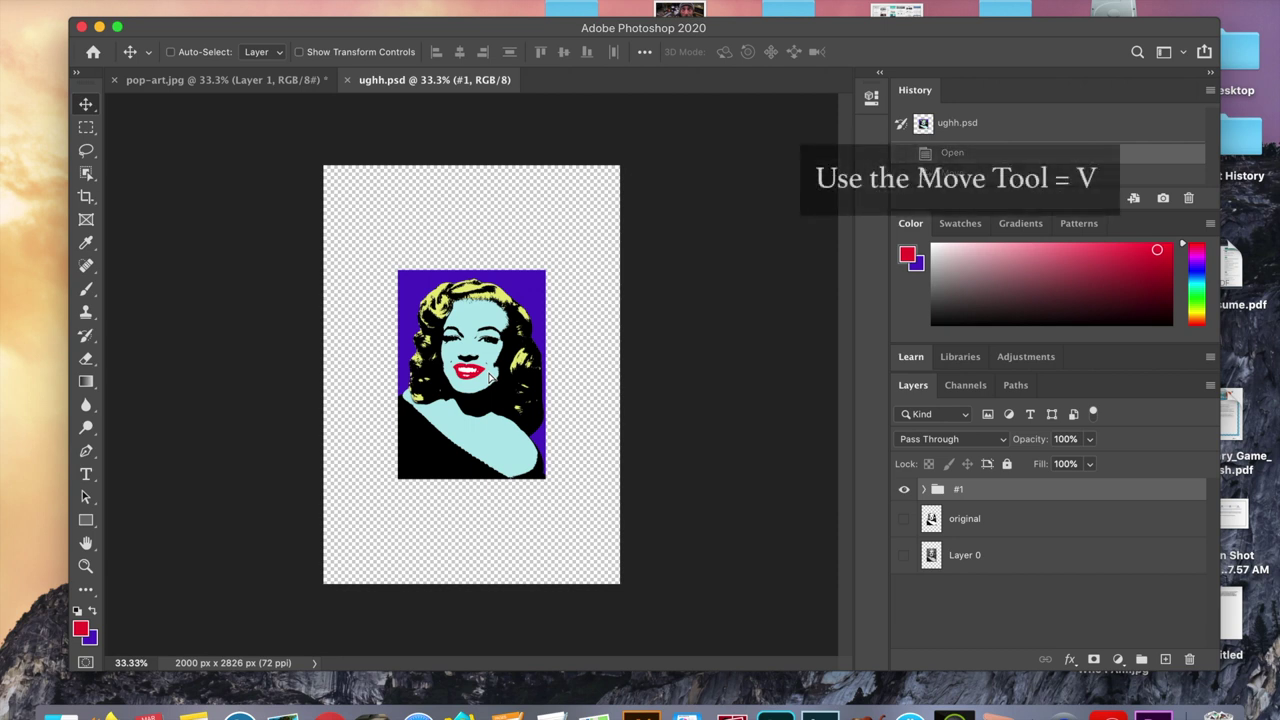
- Move the "#1" group to the canvas's lower-left corner and duplicate it three times
left_click_drag(489, 375, 424, 490)
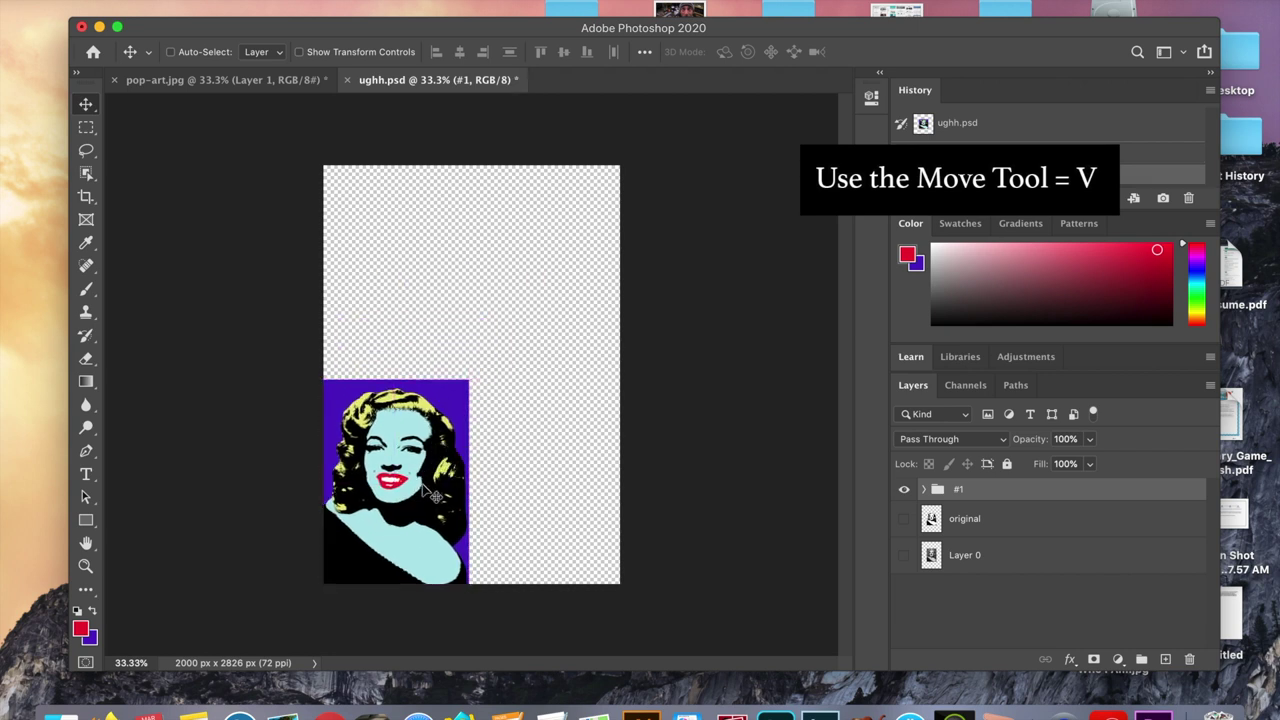
key("super+j")
key("super+j")
key("super+j")
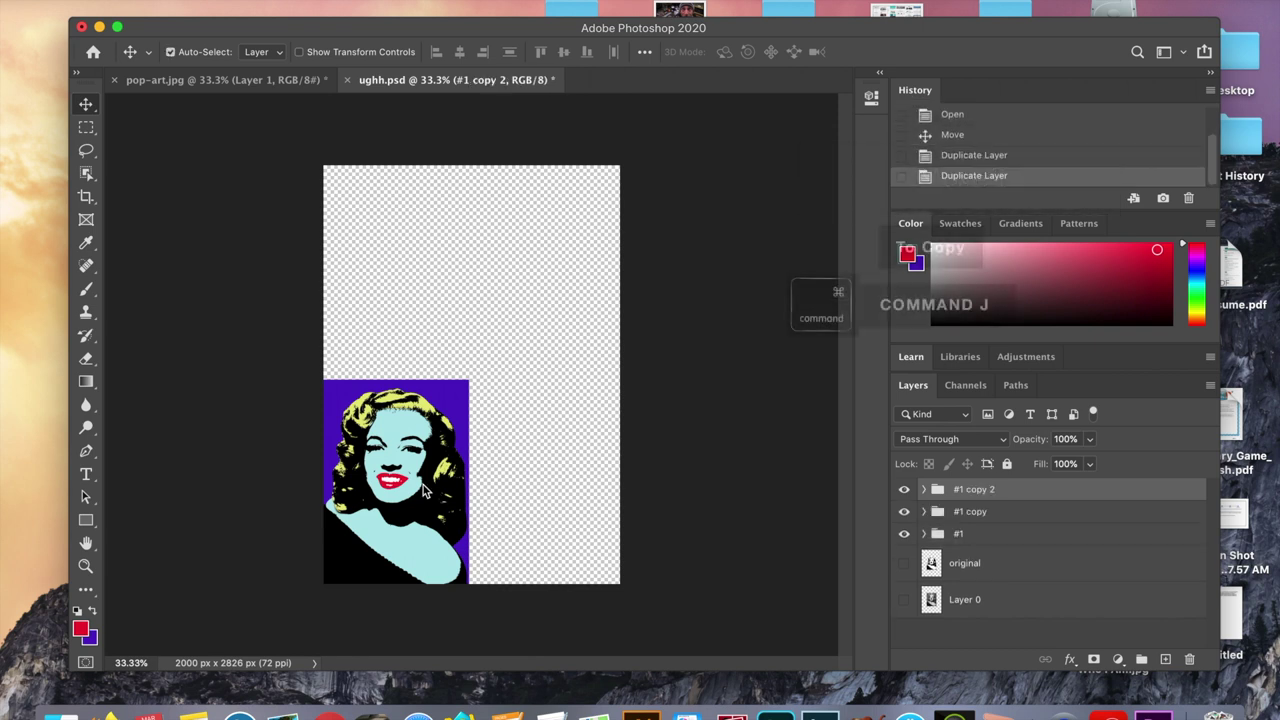
- Rename the three duplicated groups "#2", "#3" and "#4", from lowest to highest in the layer stack
left_click(935, 534)
double_click(968, 533)
type("#2")
key("shift+Tab")
type("#3")
key("Return")
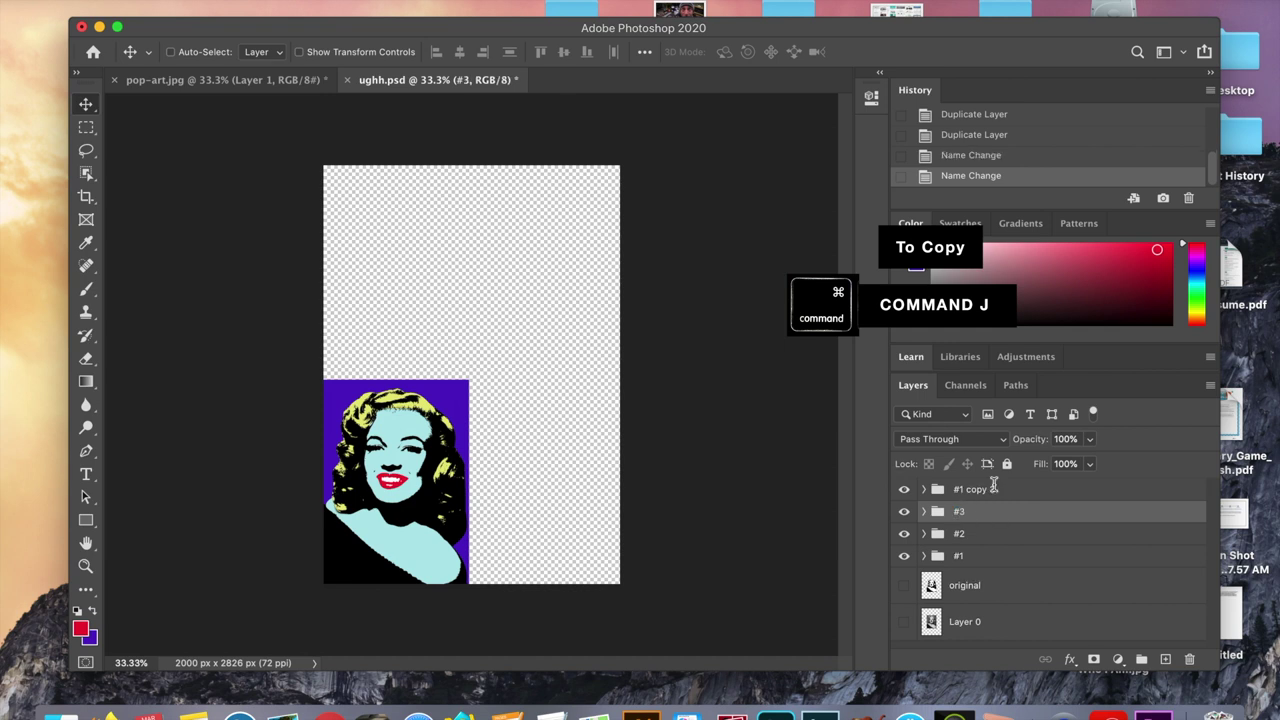
double_click(975, 489)
type("#4")
key("Return")
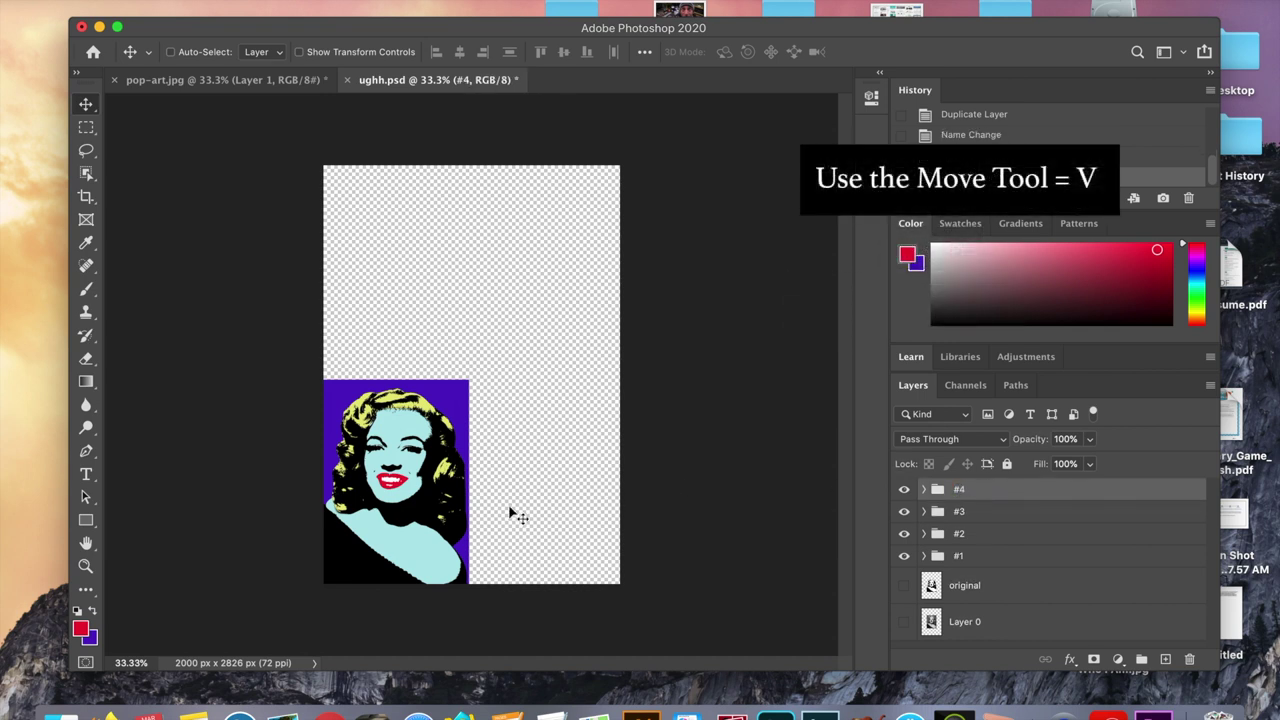
- Move the duplicated panels into the remaining corners of the canvas to form a two-by-two grid with narrow gaps
left_click(966, 533)
left_click_drag(442, 494, 430, 260)
left_click(966, 511)
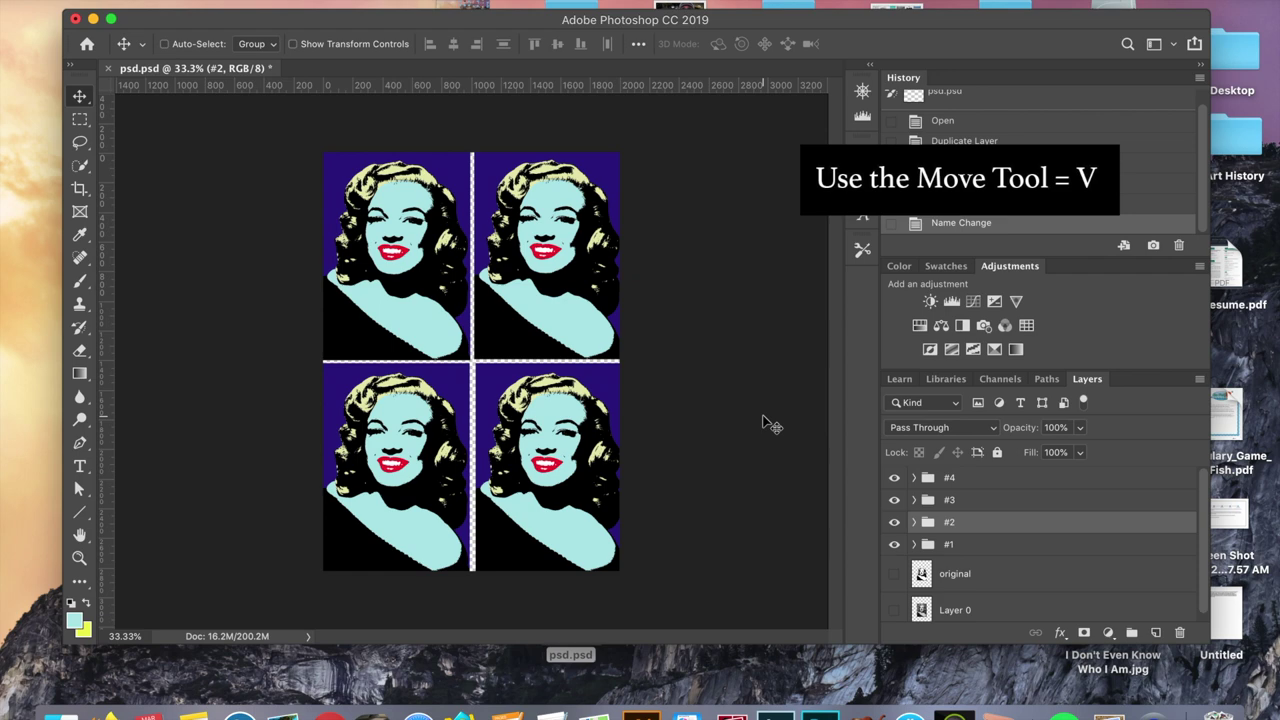
- Place two vertical guides along the facing inner edges of the two lower panels
key("super+1")
key("super+plus")
key("super+plus")
key("super+plus")
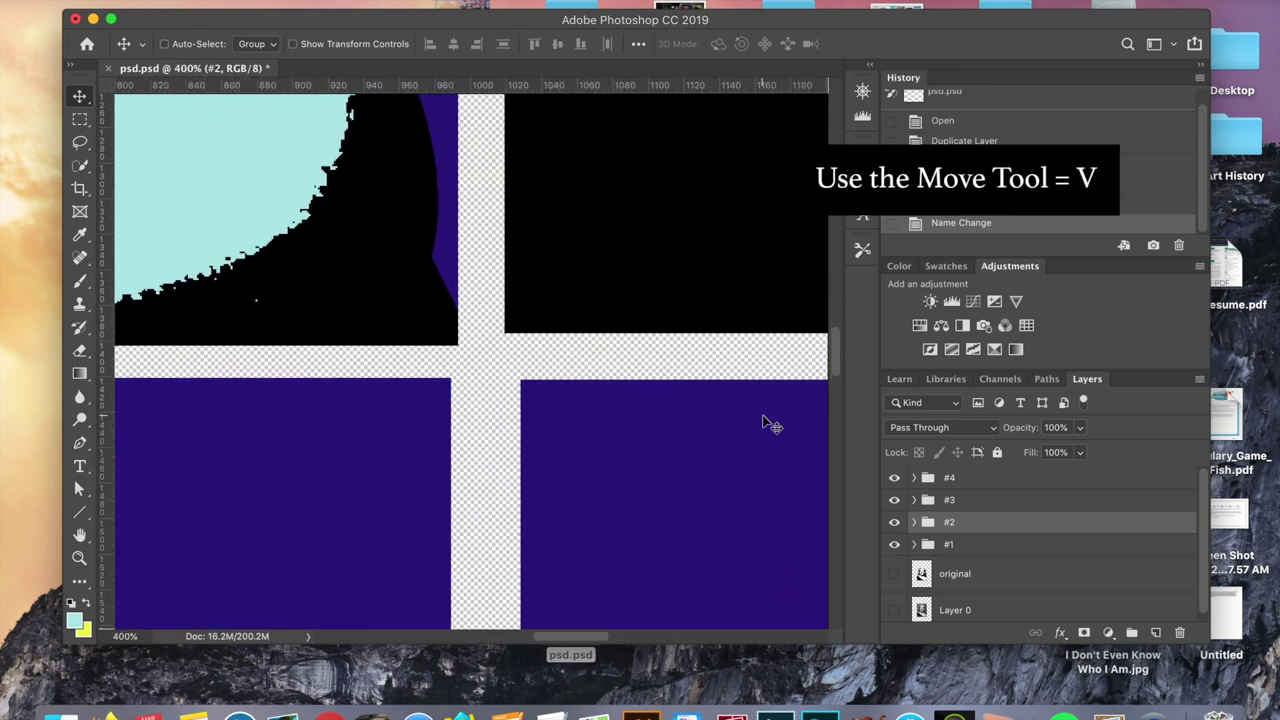
key("super+plus")
key("super+plus")
left_click_drag(106, 318, 441, 386)
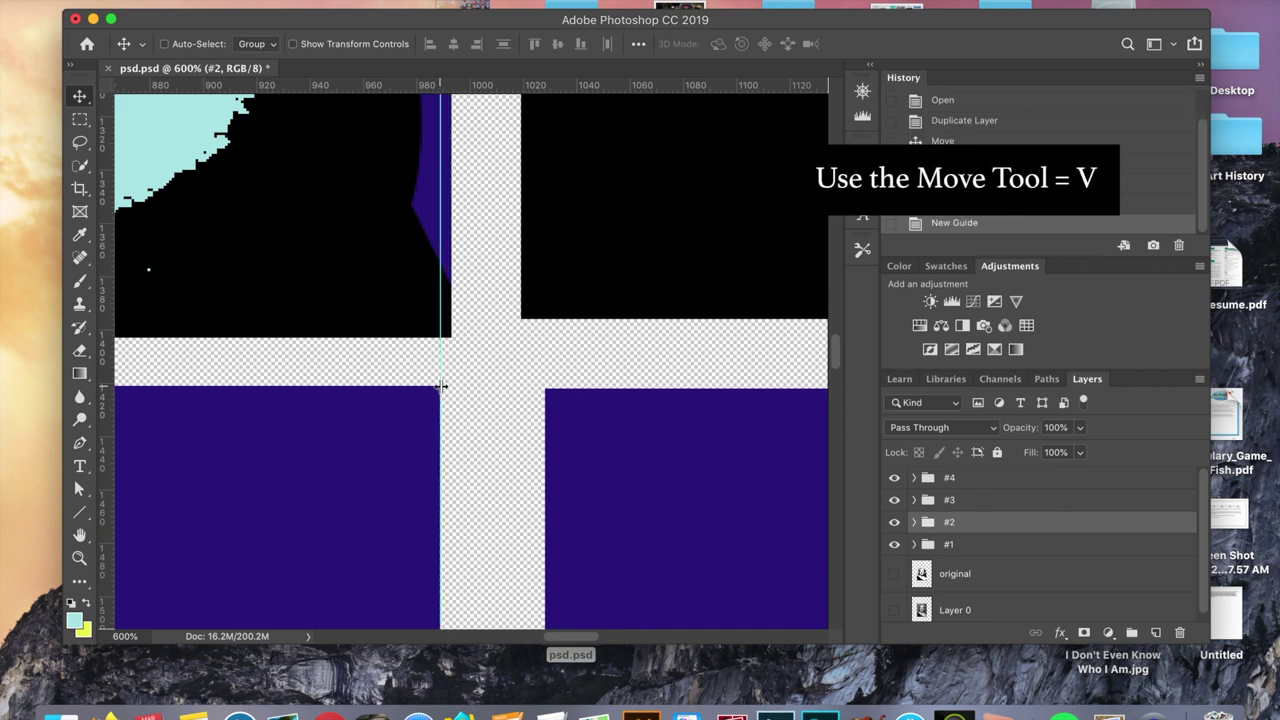
left_click_drag(104, 402, 546, 386)
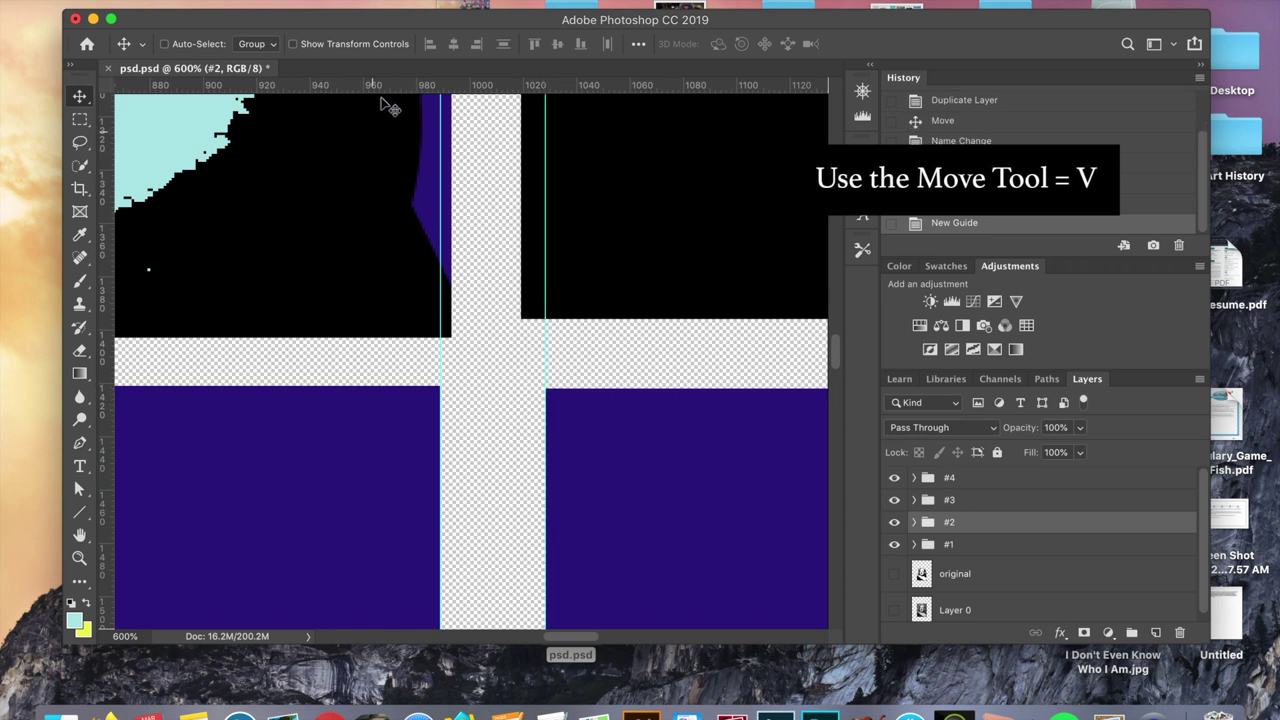
- Place horizontal guides along both edges of the gap between the upper-left and lower-left panels
scroll(409, 297, "left", 5)
scroll(409, 297, "up", 3)
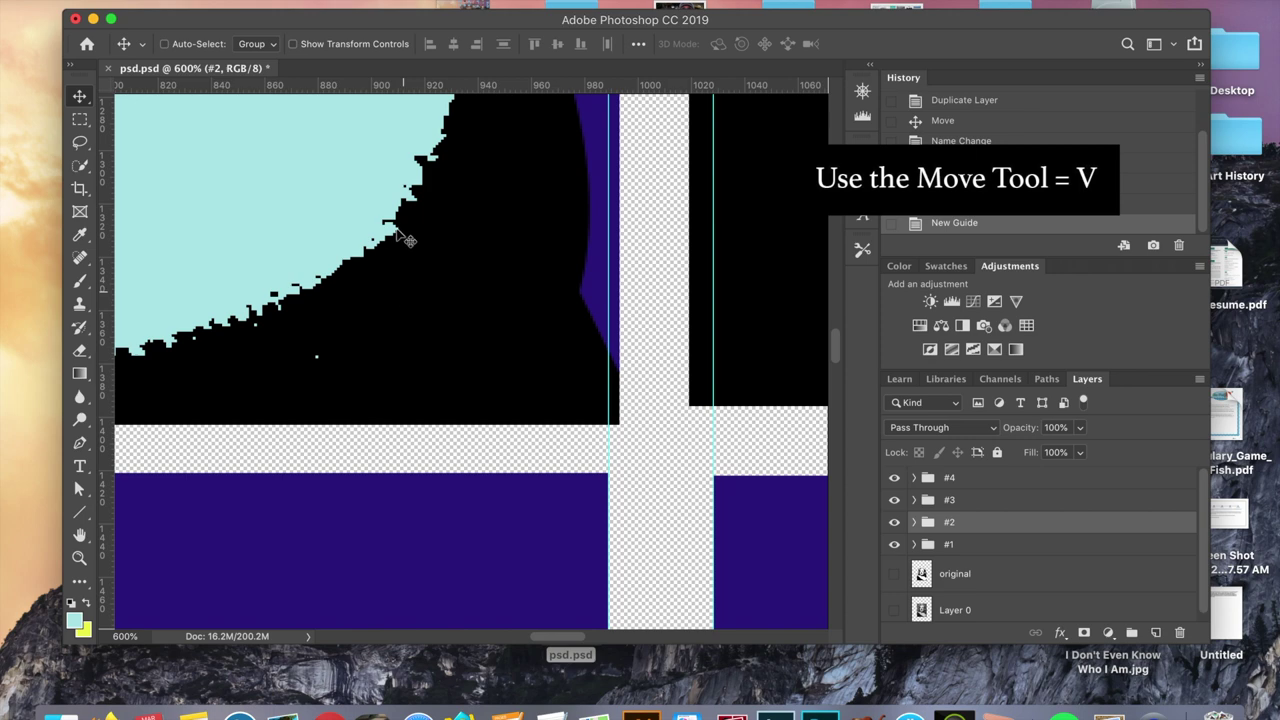
left_click_drag(395, 88, 446, 472)
key("super+minus")
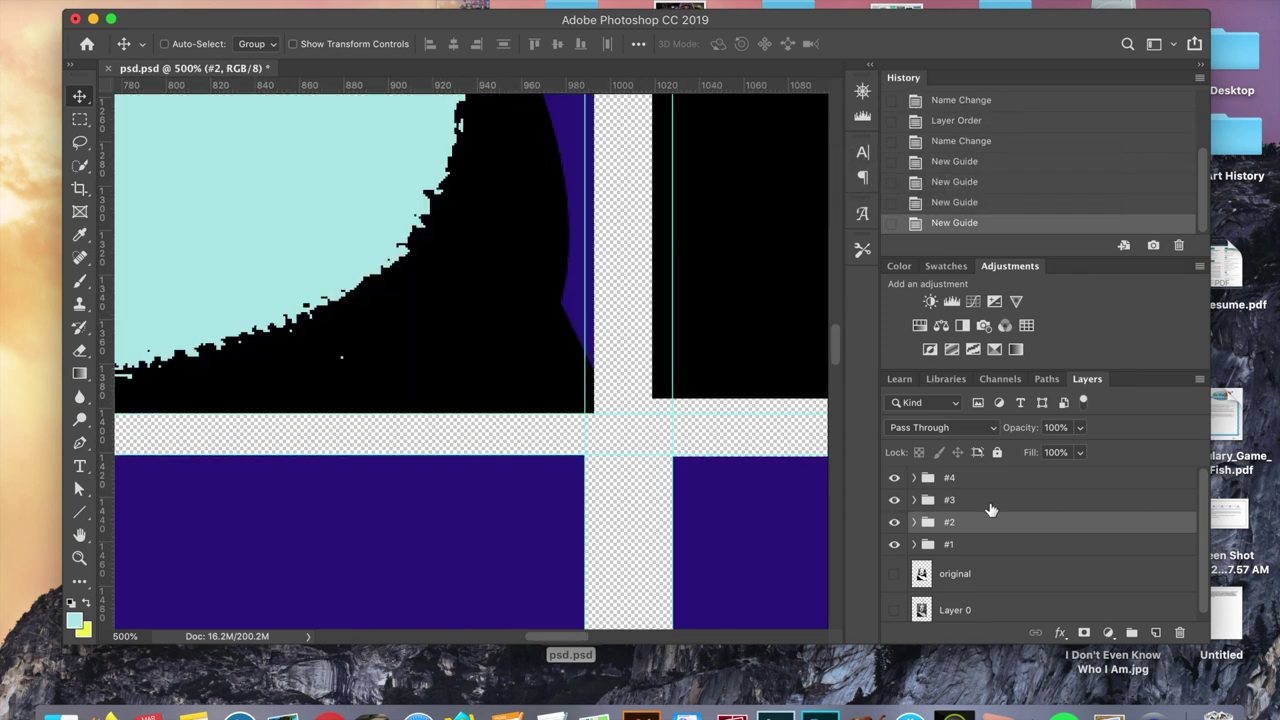
- Nudge the "#3" group until its inner edges line up with the guides
left_click(988, 503)
key("Up")
key("Up")
key("Down")
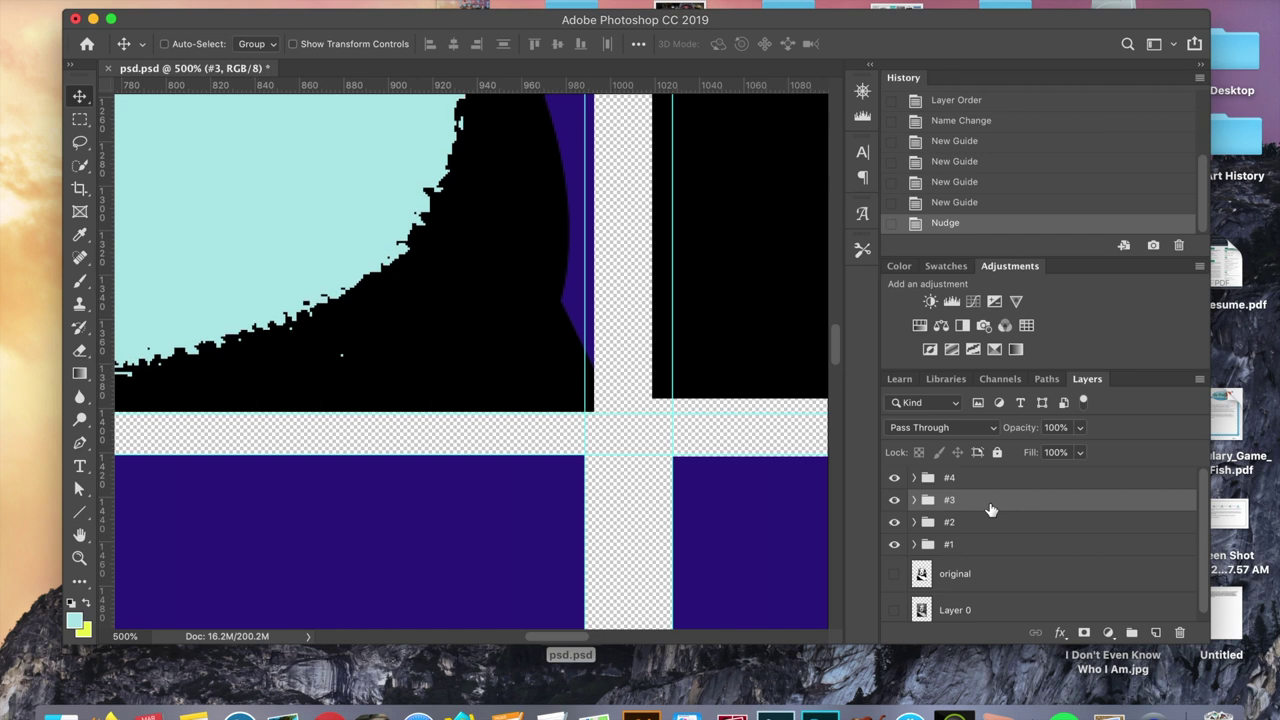
key("Left")
key("Left")
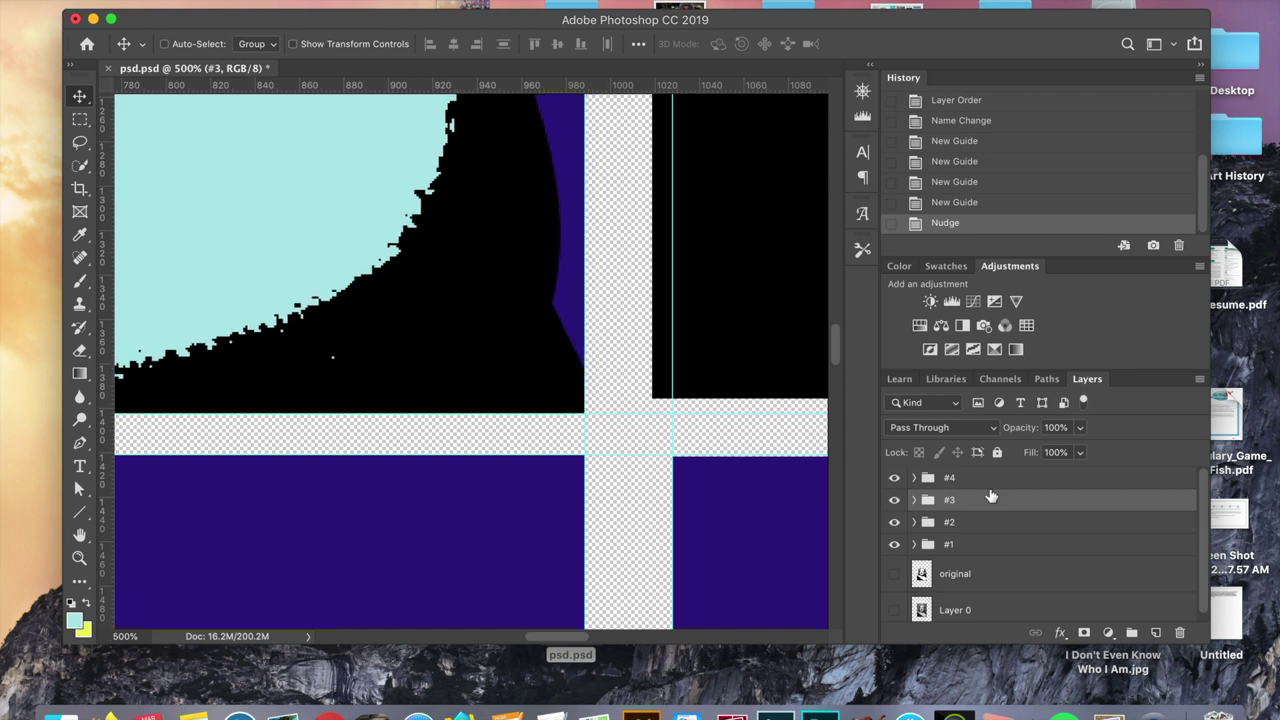
- Nudge the "#4" group right and down until its inner edges line up with the guides
left_click(990, 478)
key("Right")
key("Down")
key("Down")
key("Right")
key("Right")
key("Right")
key("Right")
key("Down")
key("Down")
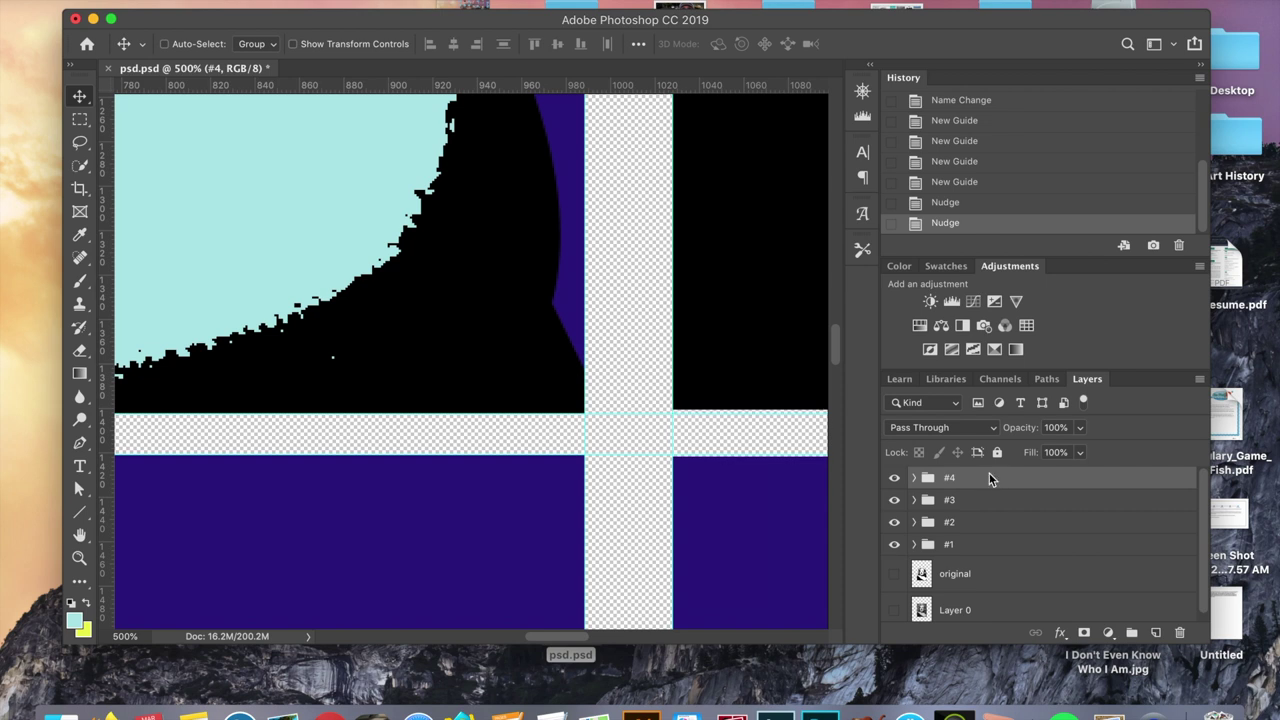
key("Down")
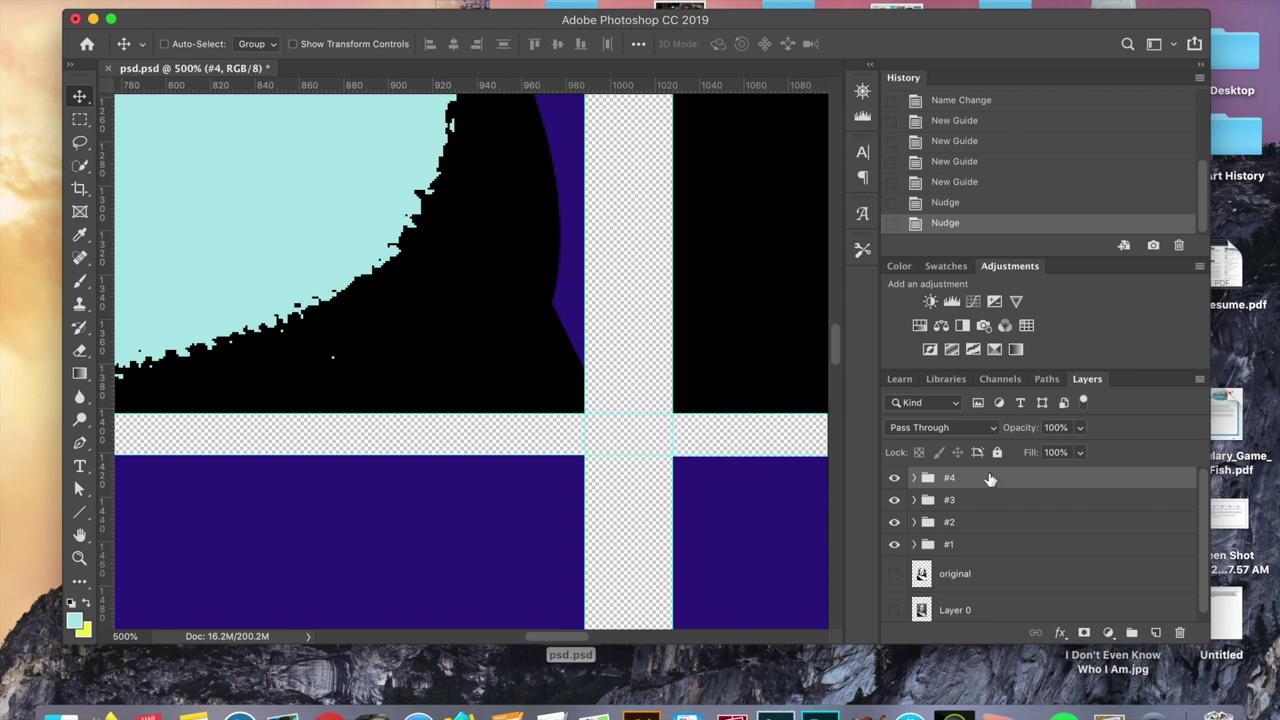
- Clear all guides from the aligned four-panel canvas
scroll(780, 453, "right", 5)
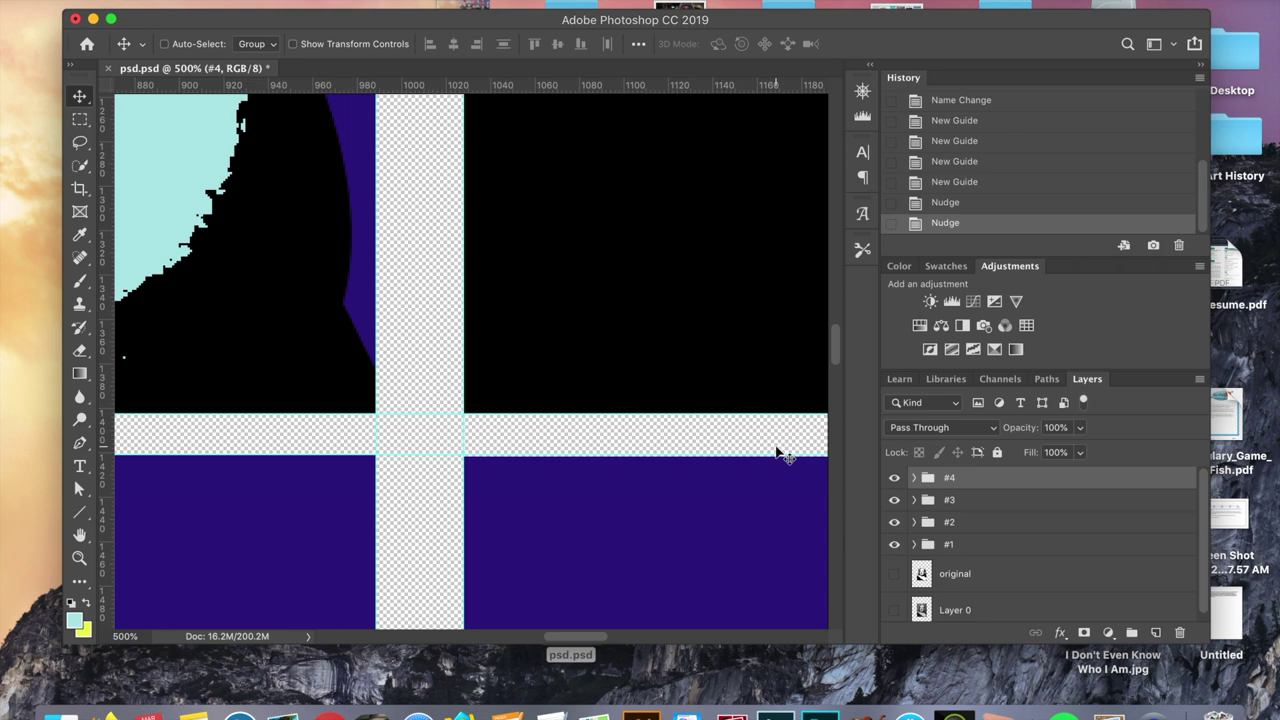
key("super+minus")
key("super+minus")
key("super+minus")
key("super+minus")
key("super+minus")
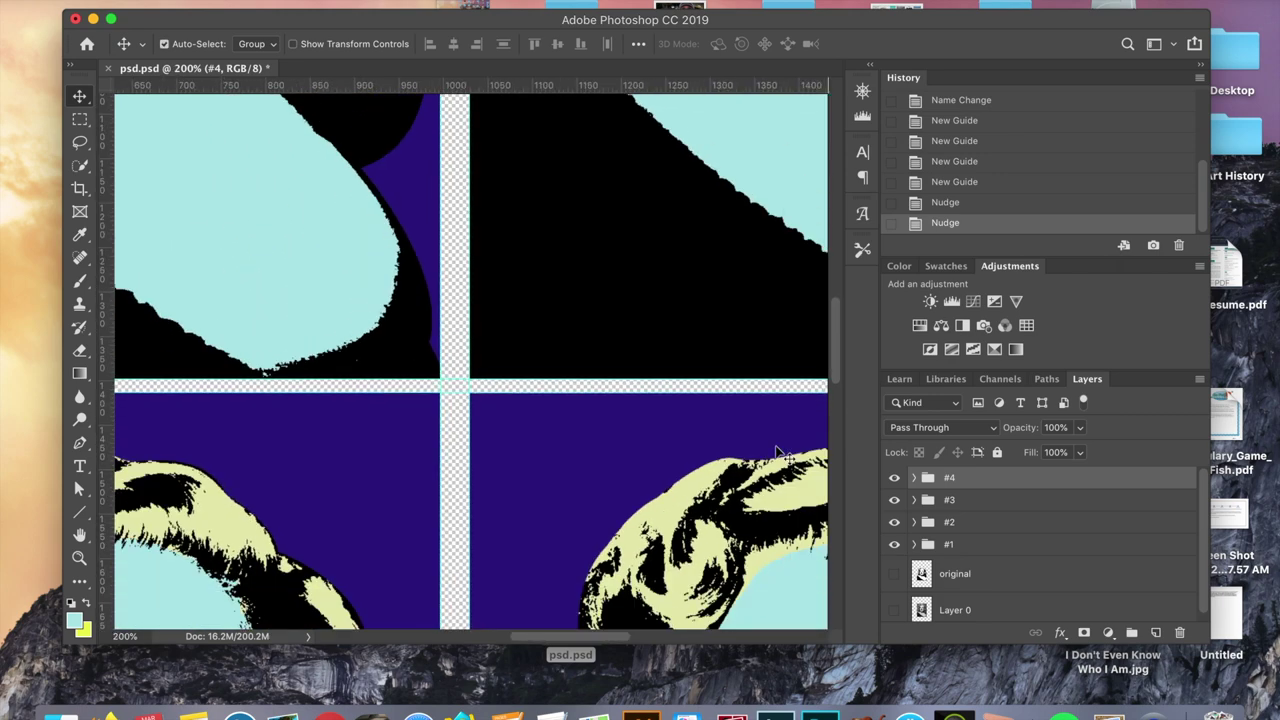
key("super+minus")
key("super+minus")
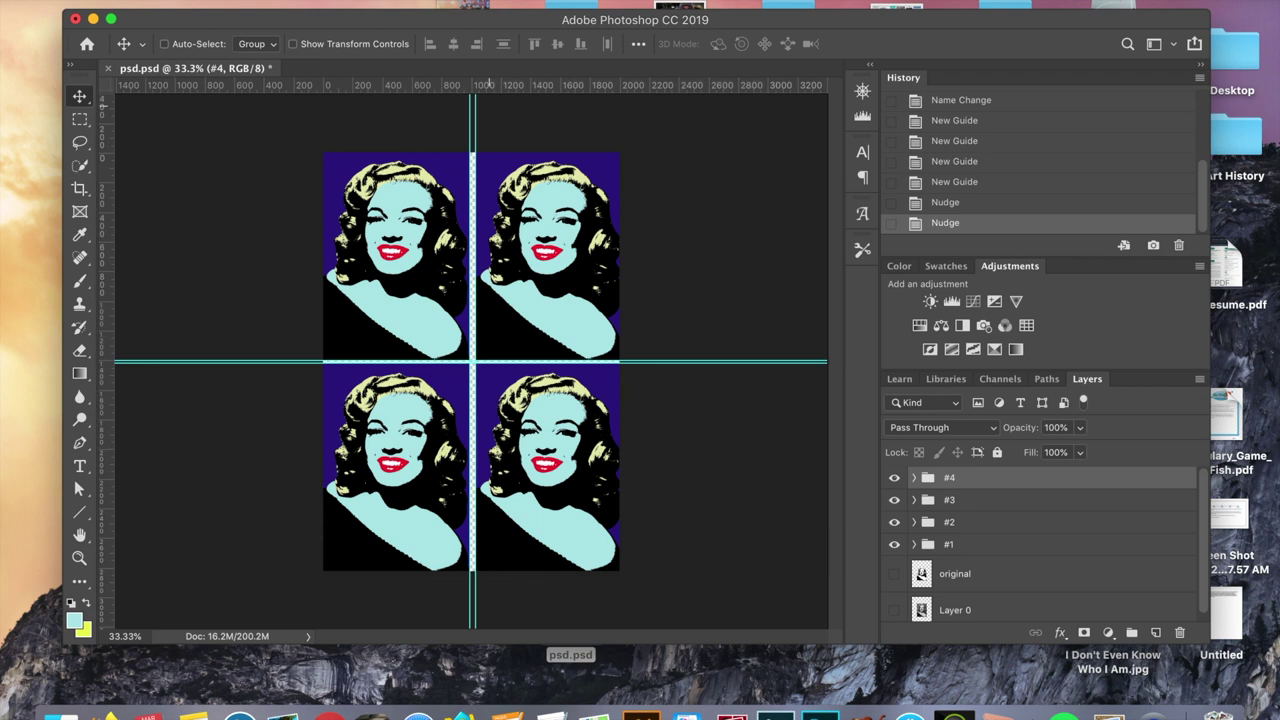
left_click(512, 0)
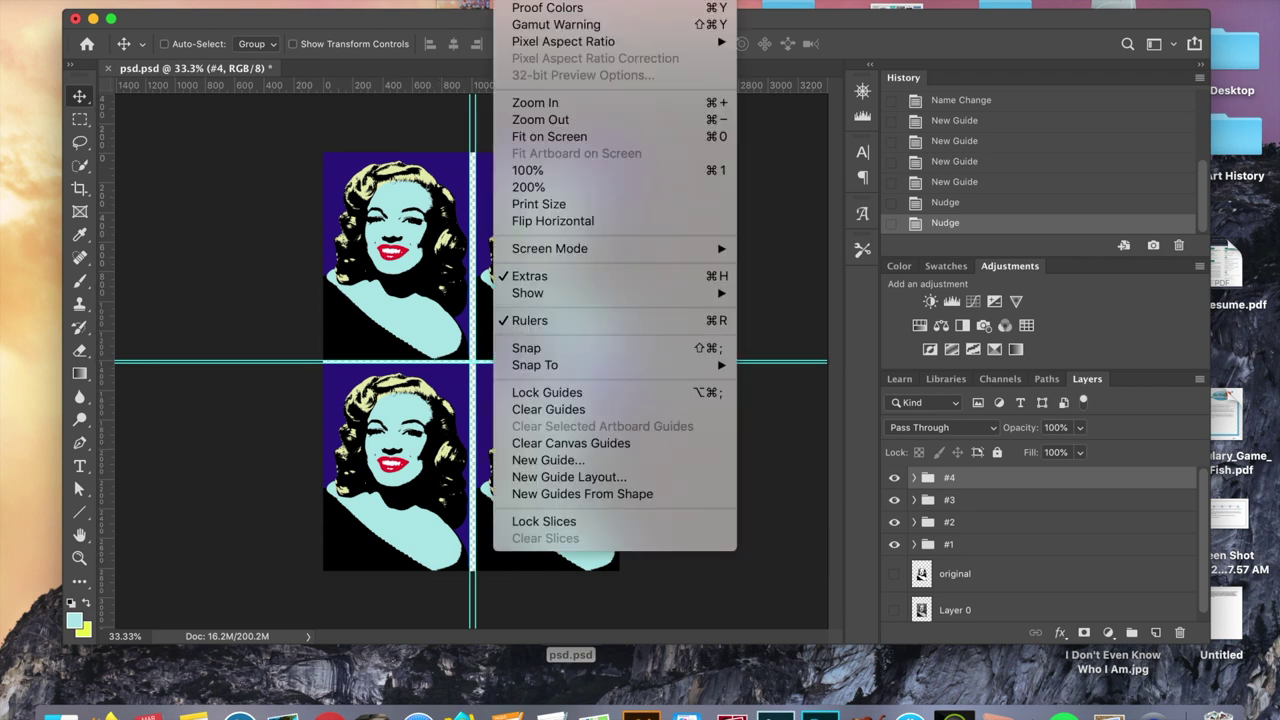
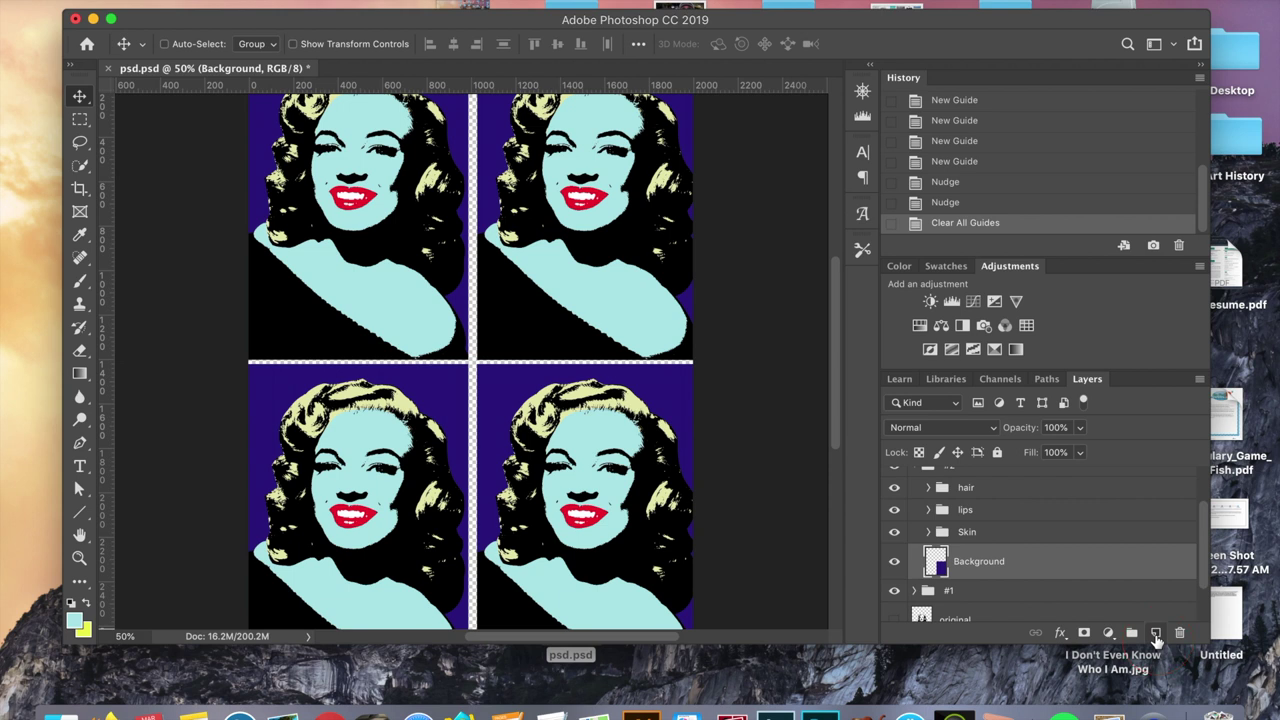
- Add a new layer directly above "Background" in the "#2" group and fill it with bright green
left_click(1156, 634)
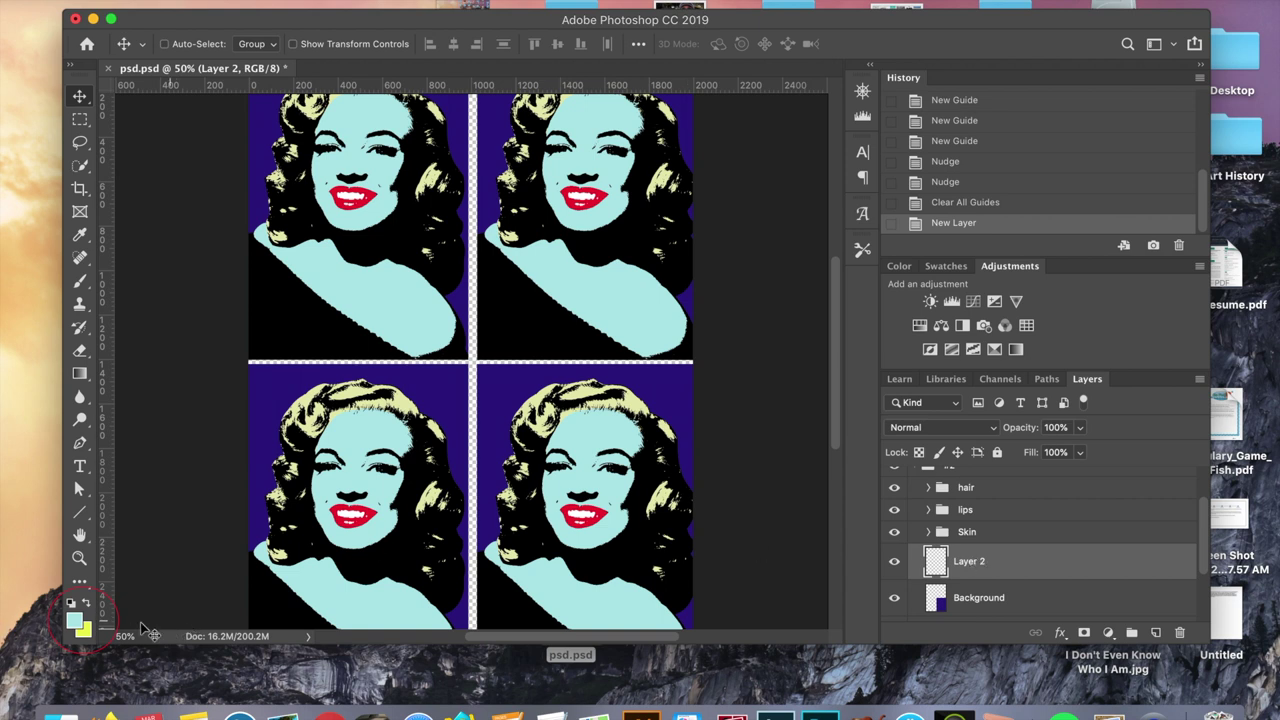
left_click(77, 622)
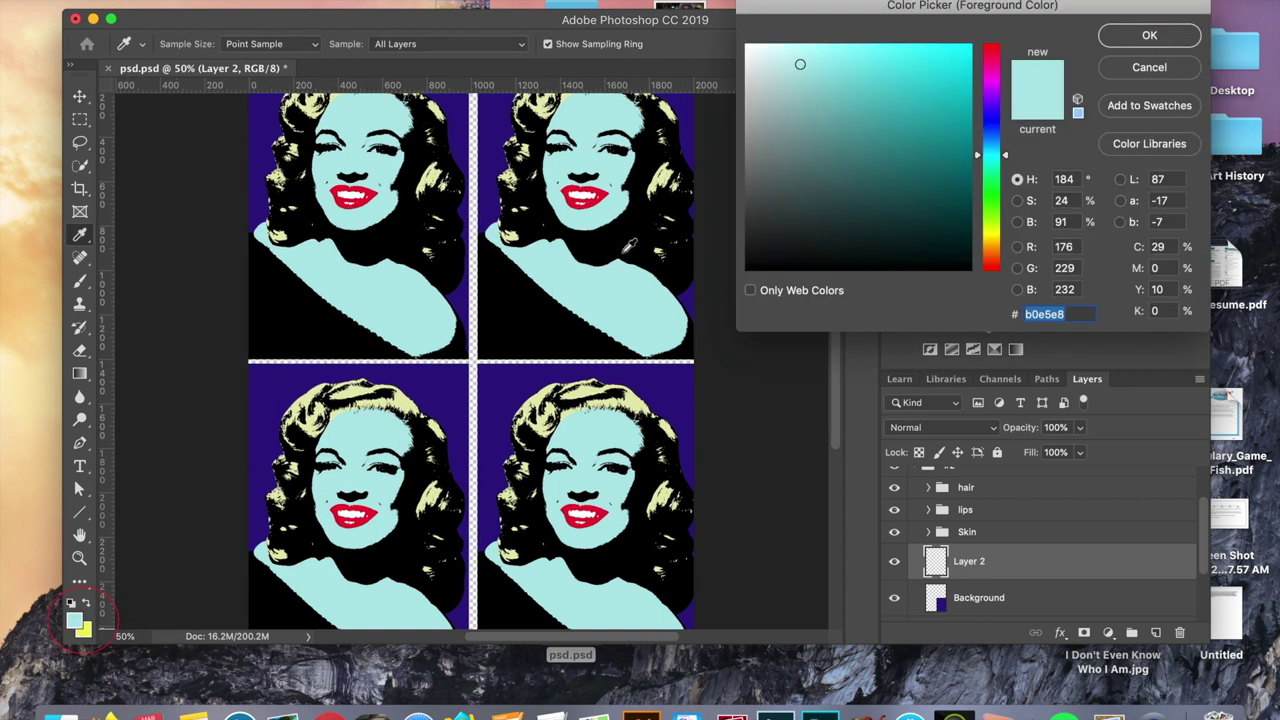
left_click(990, 181)
left_click(948, 76)
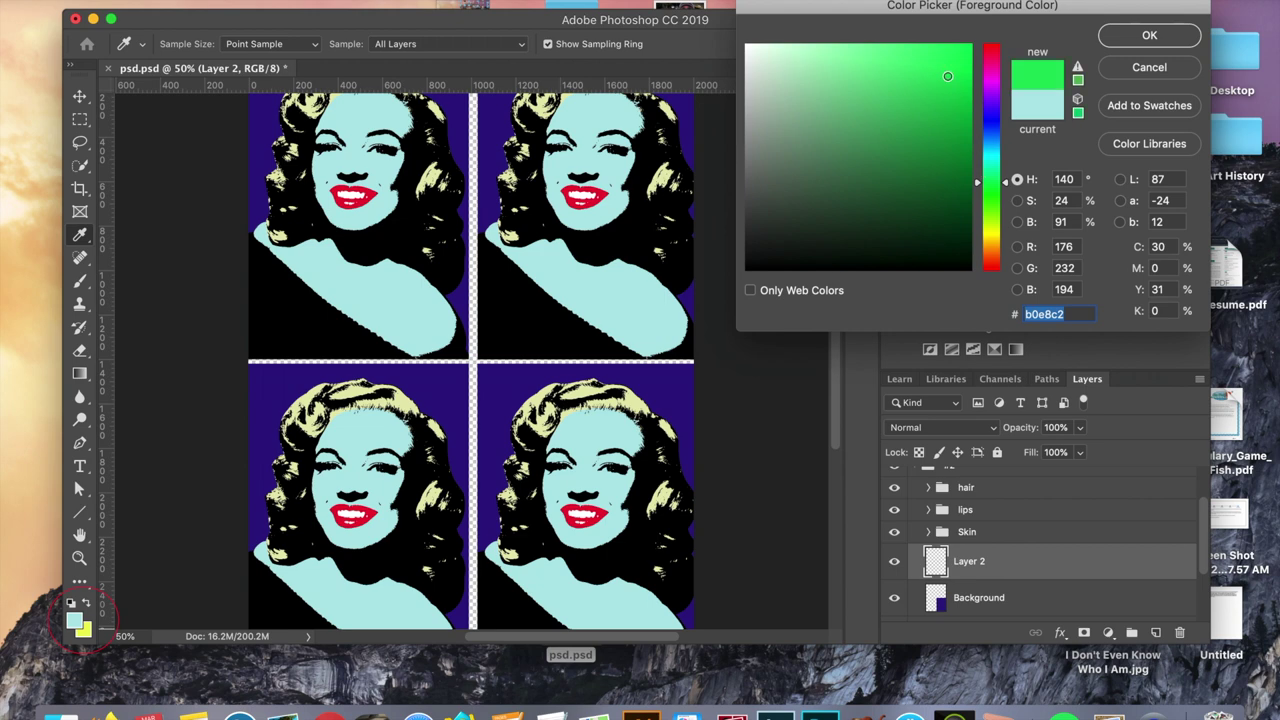
left_click(1150, 36)
key("x")
key("super+BackSpace")
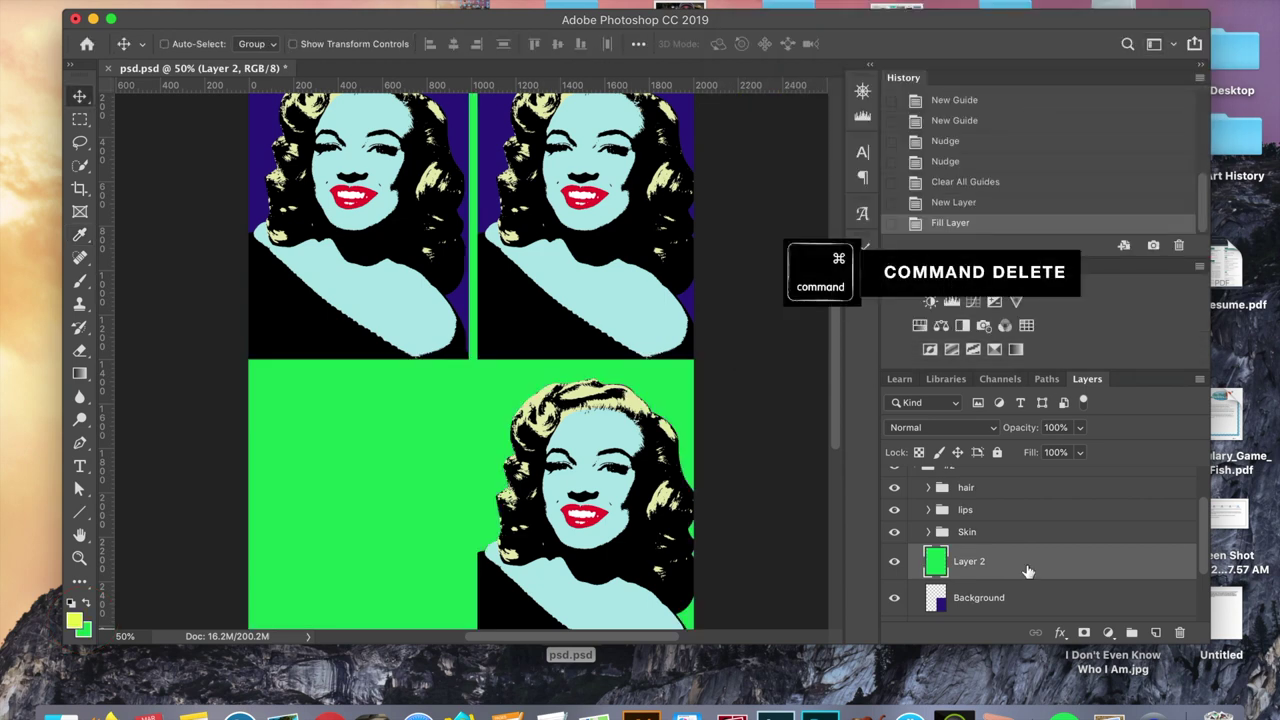
- Examine how far the green fill layer covers the panels and gaps across the canvas
scroll(546, 448, "up", 3)
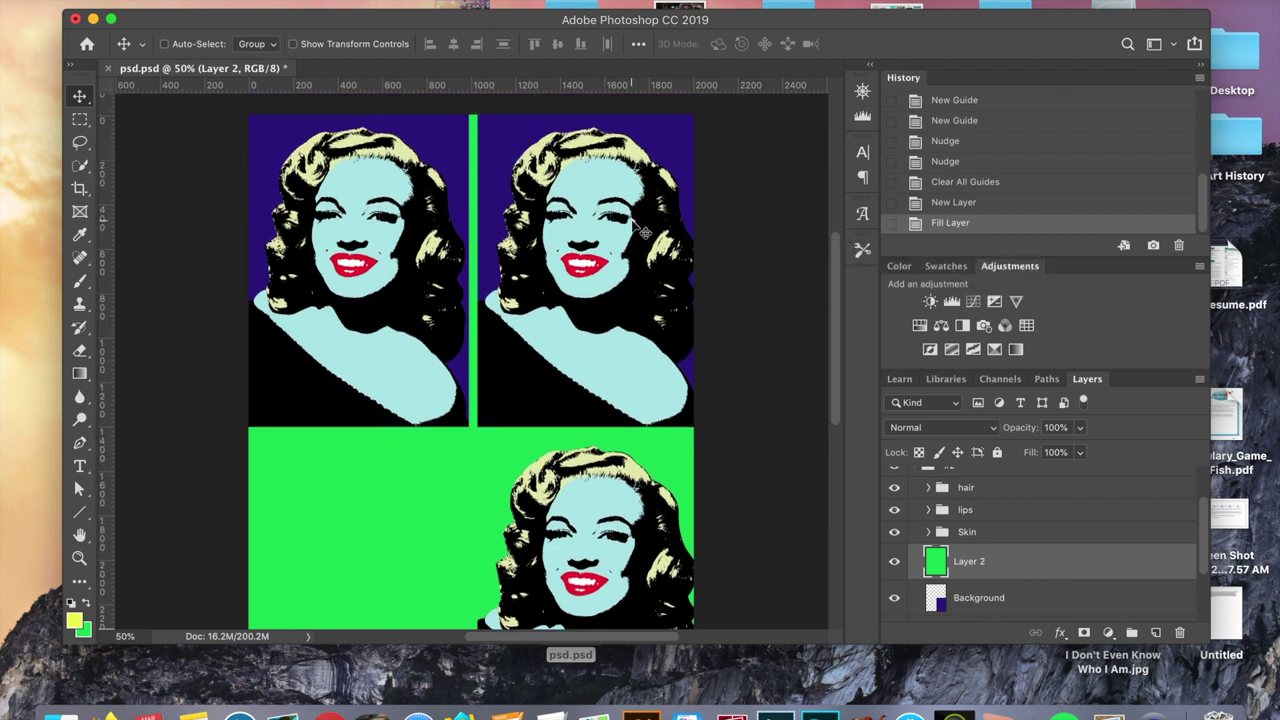
scroll(645, 232, "down", 5)
scroll(645, 232, "right", 3)
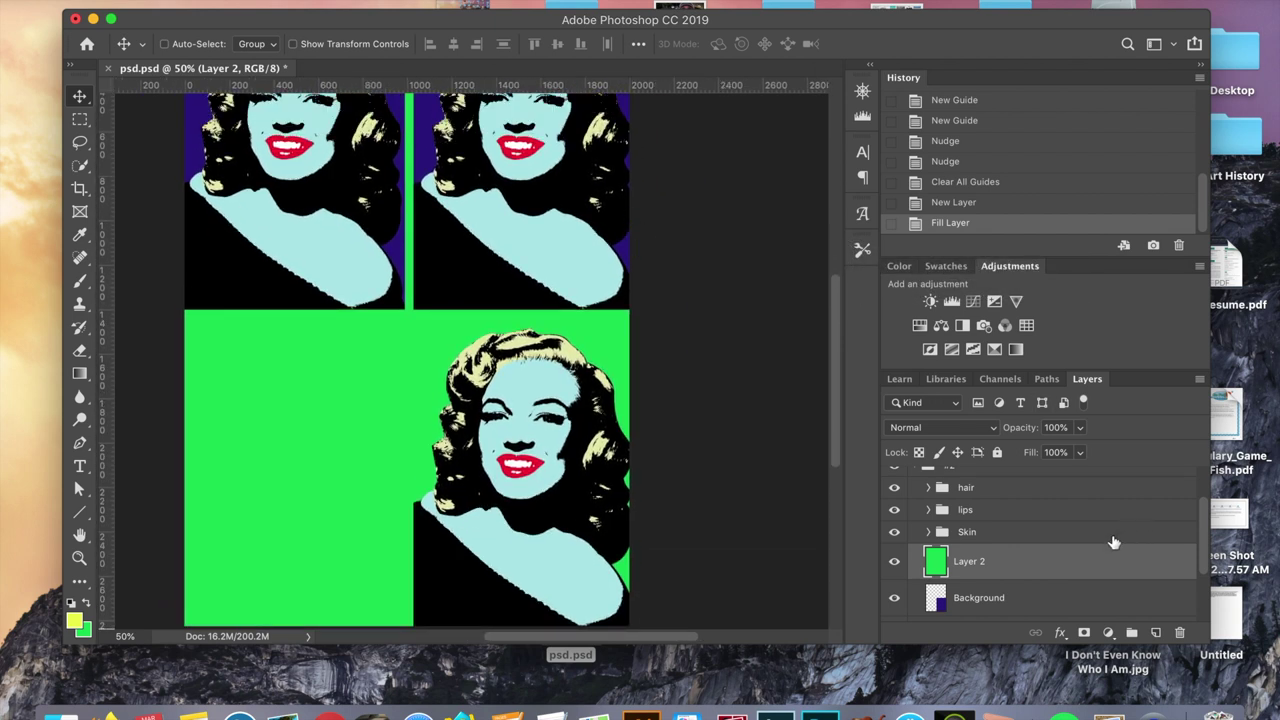
scroll(443, 455, "up", 6)
scroll(443, 455, "left", 3)
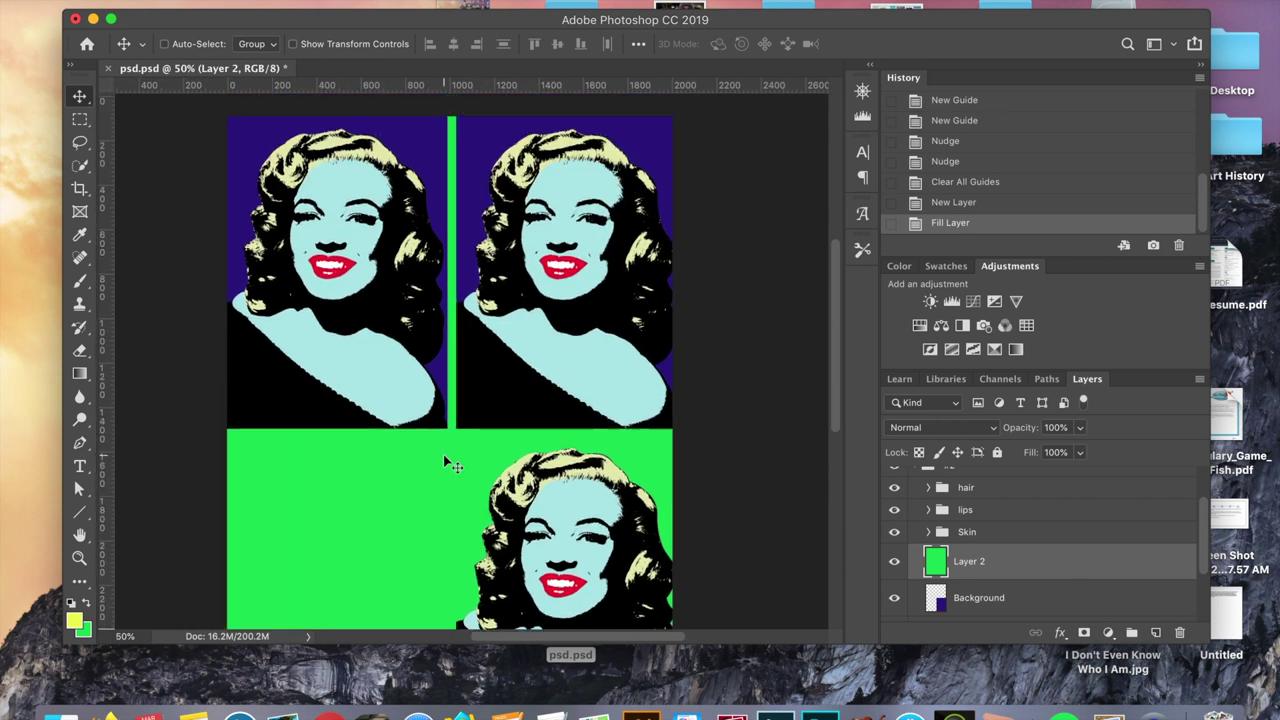
scroll(443, 453, "down", 4)
scroll(443, 453, "right", 1)
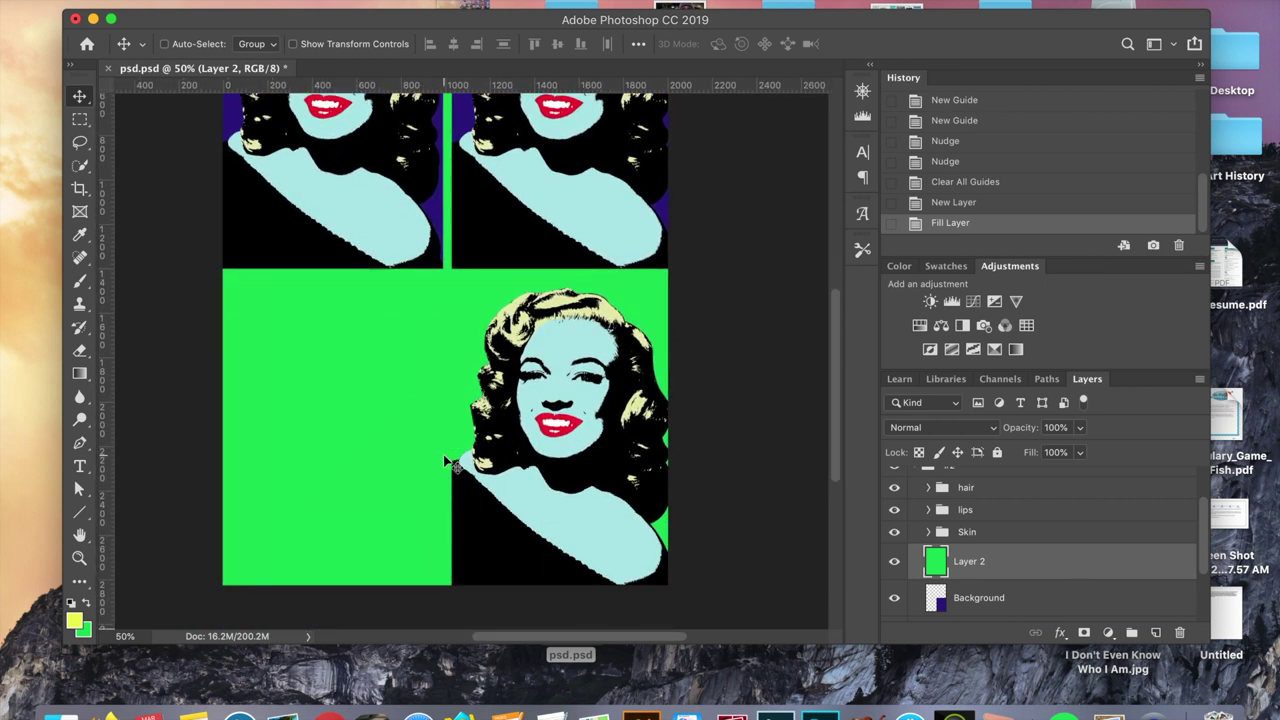
scroll(443, 453, "up", 3)
scroll(443, 453, "left", 1)
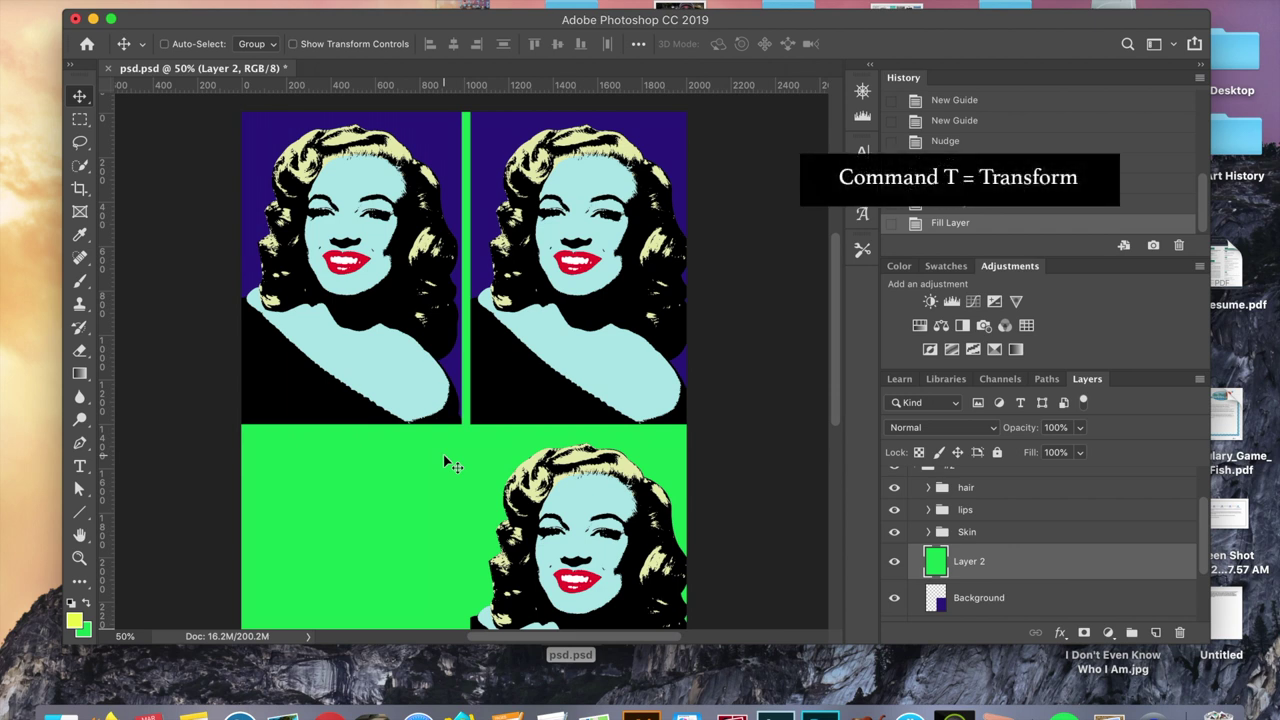
- Try scaling the green layer proportionally to about 86.6% from its upper-left corner, and undo the transform
key("super+t")
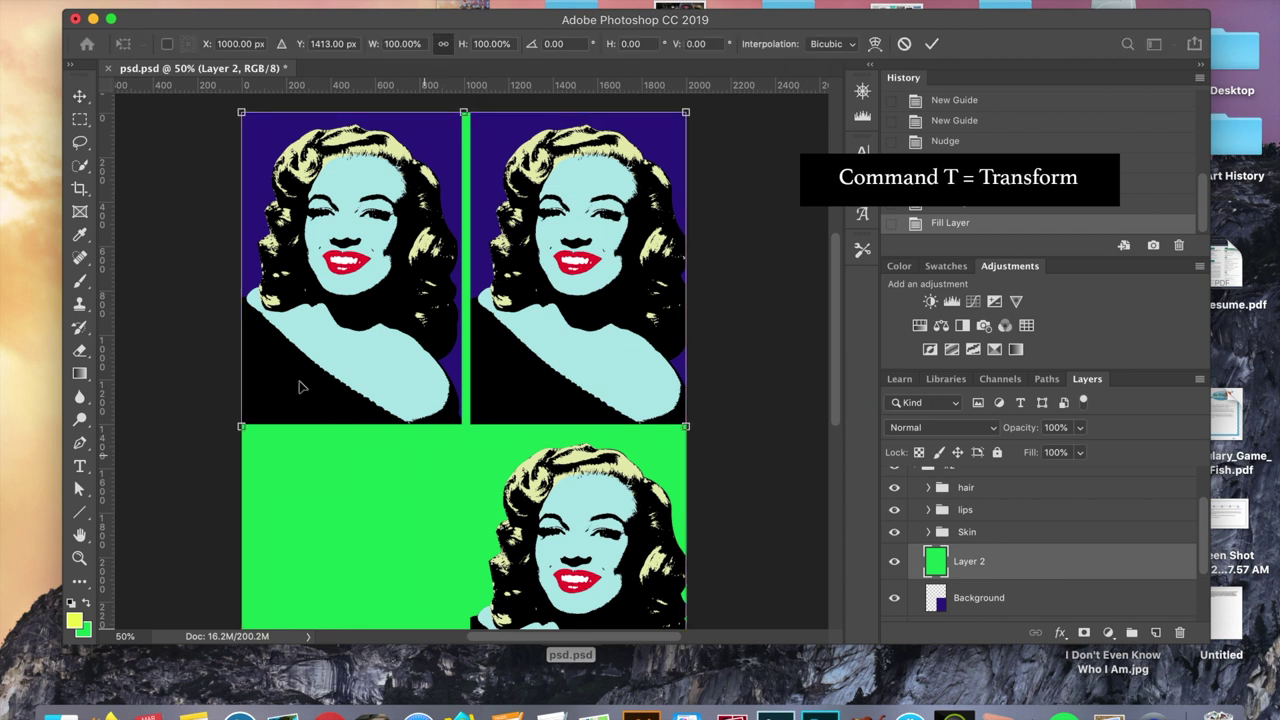
left_click_drag(241, 112, 348, 170)
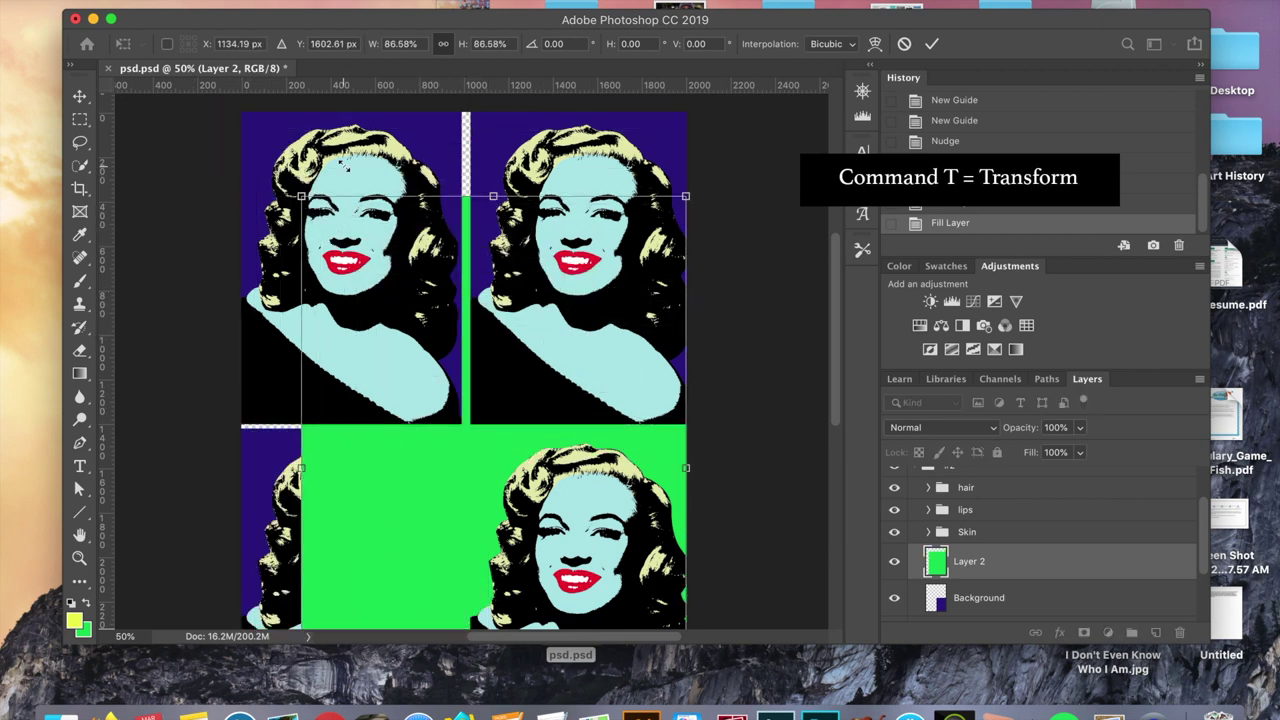
key("Return")
key("super+z")
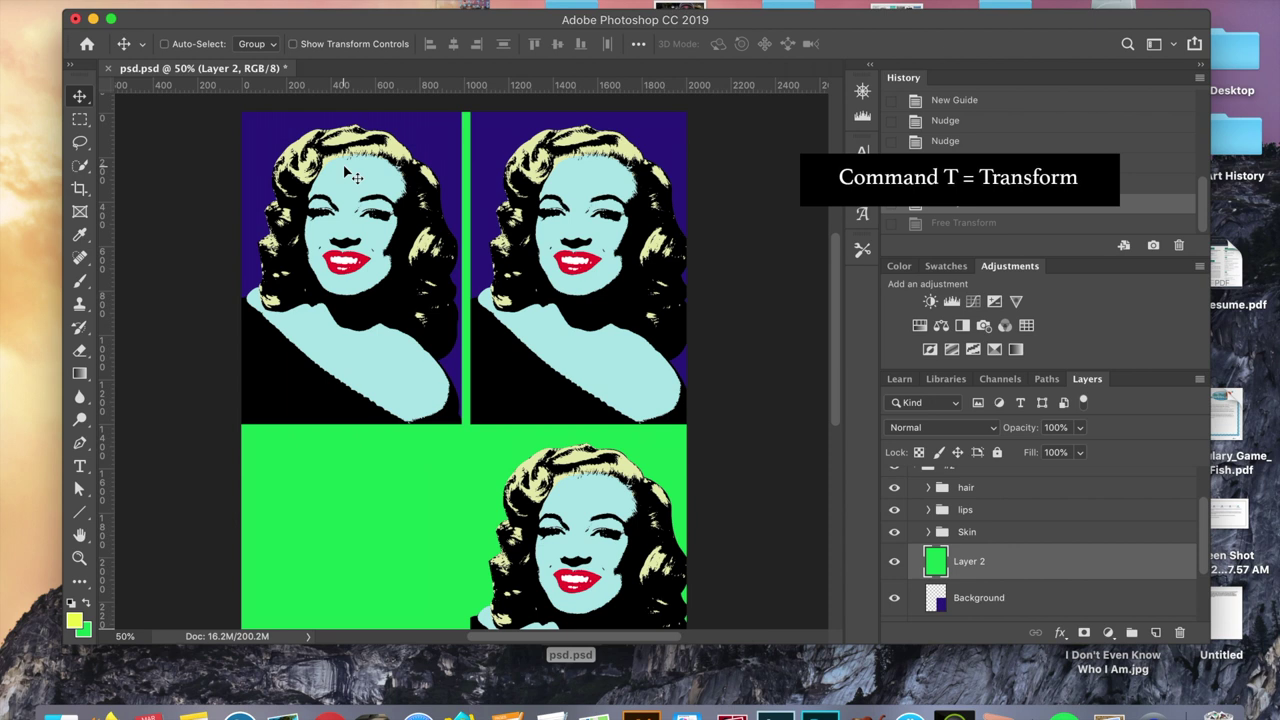
- Try transforming the green layer non-proportionally to about 92% height while keeping its full width, and undo the transform
key("super+t")
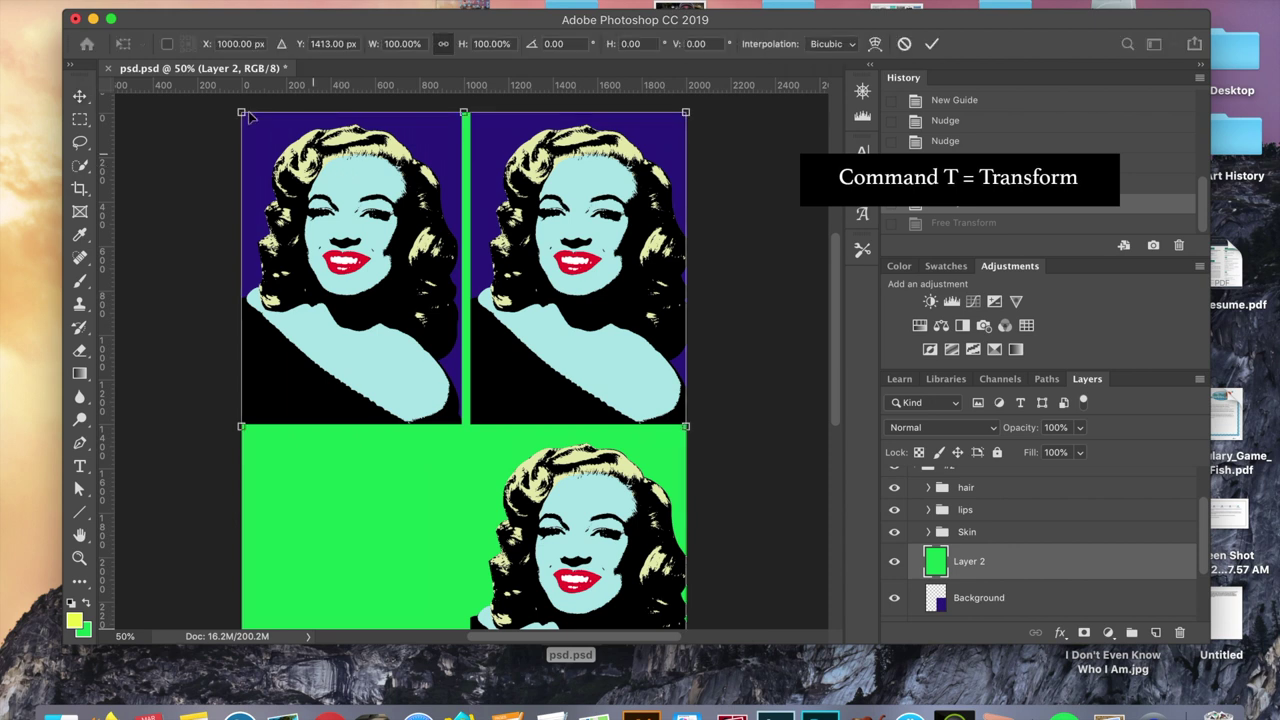
left_click_drag(240, 112, 420, 160)
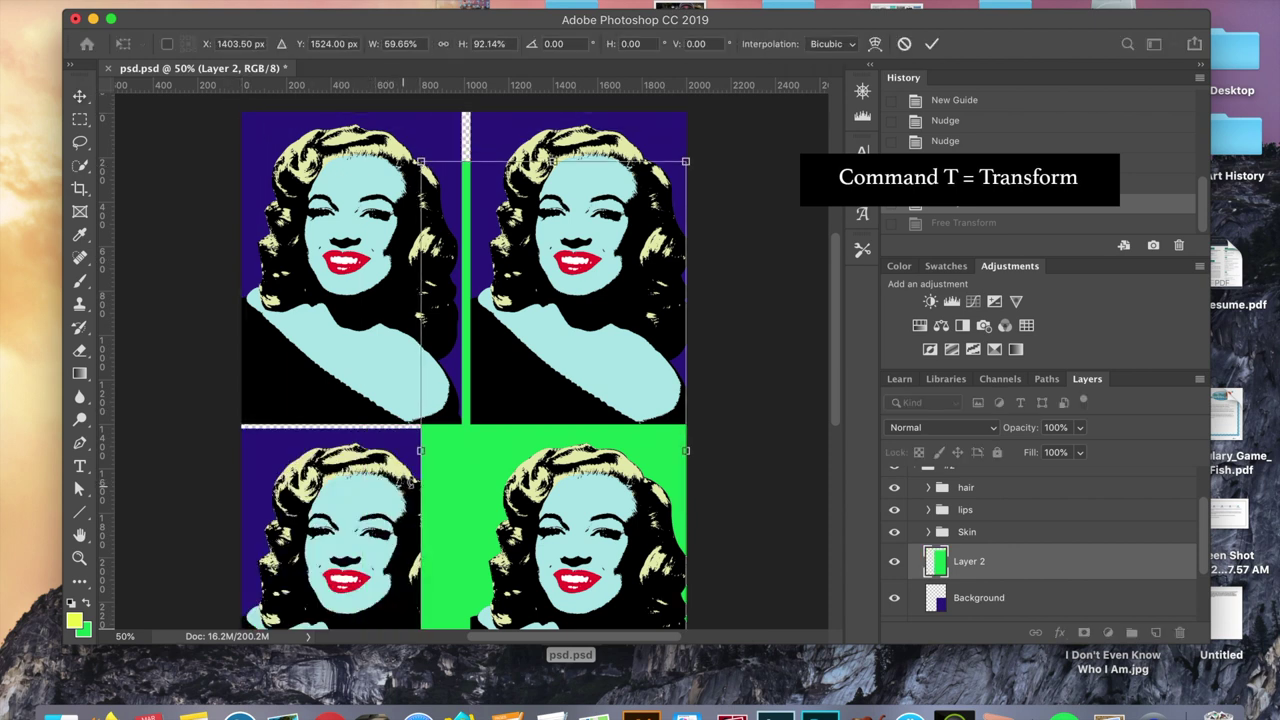
left_click_drag(421, 452, 240, 452)
key("Return")
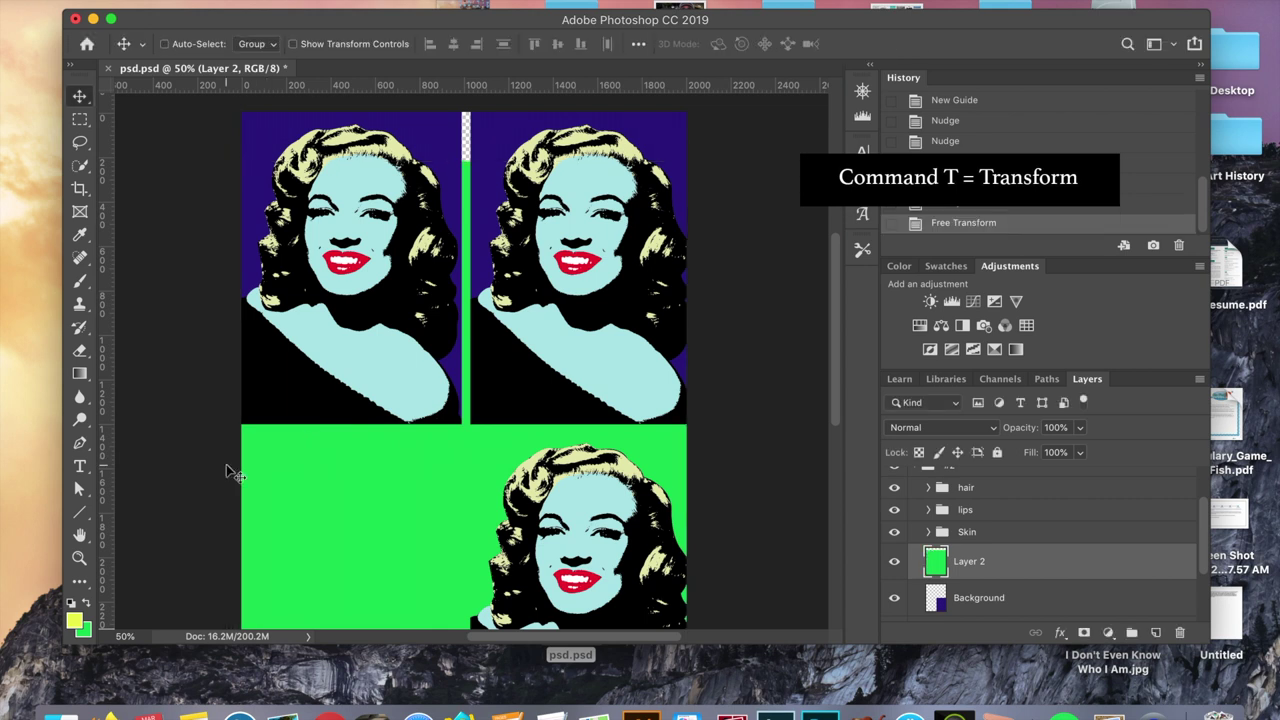
key("super+z")
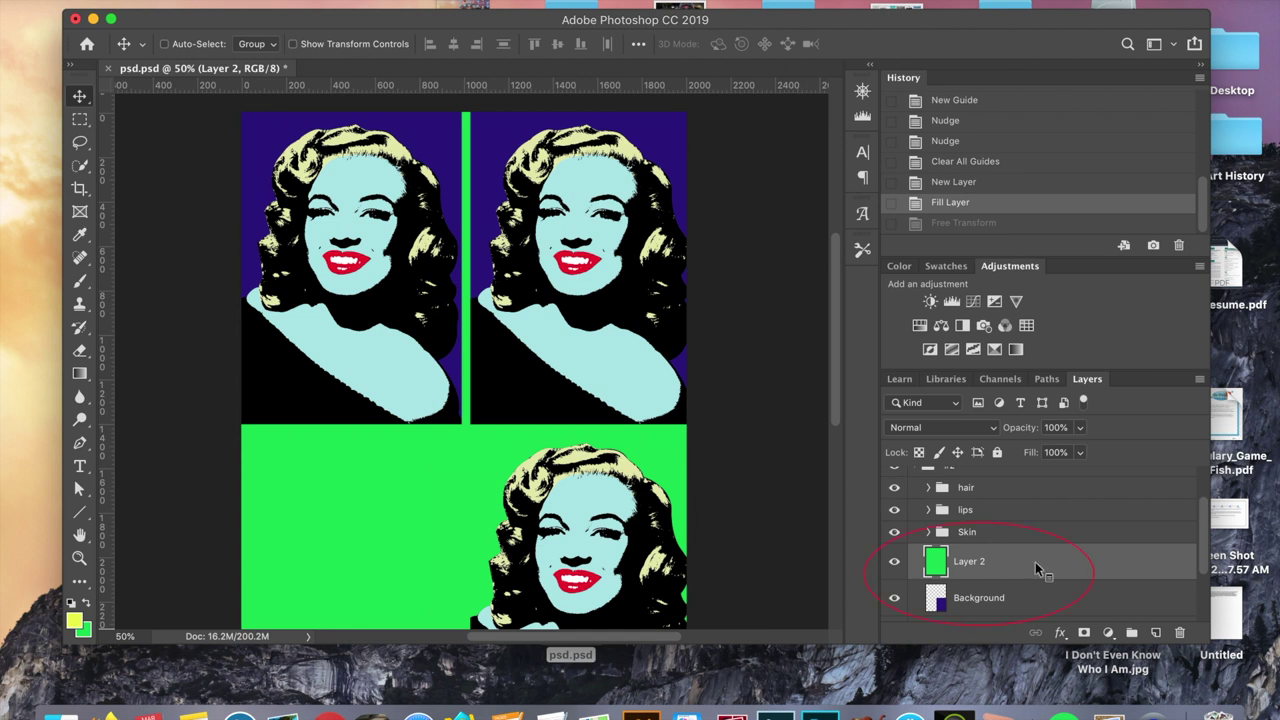
- Clip the green fill layer to the "Background" layer of the "#2" group with a clipping mask
right_click(1035, 564)
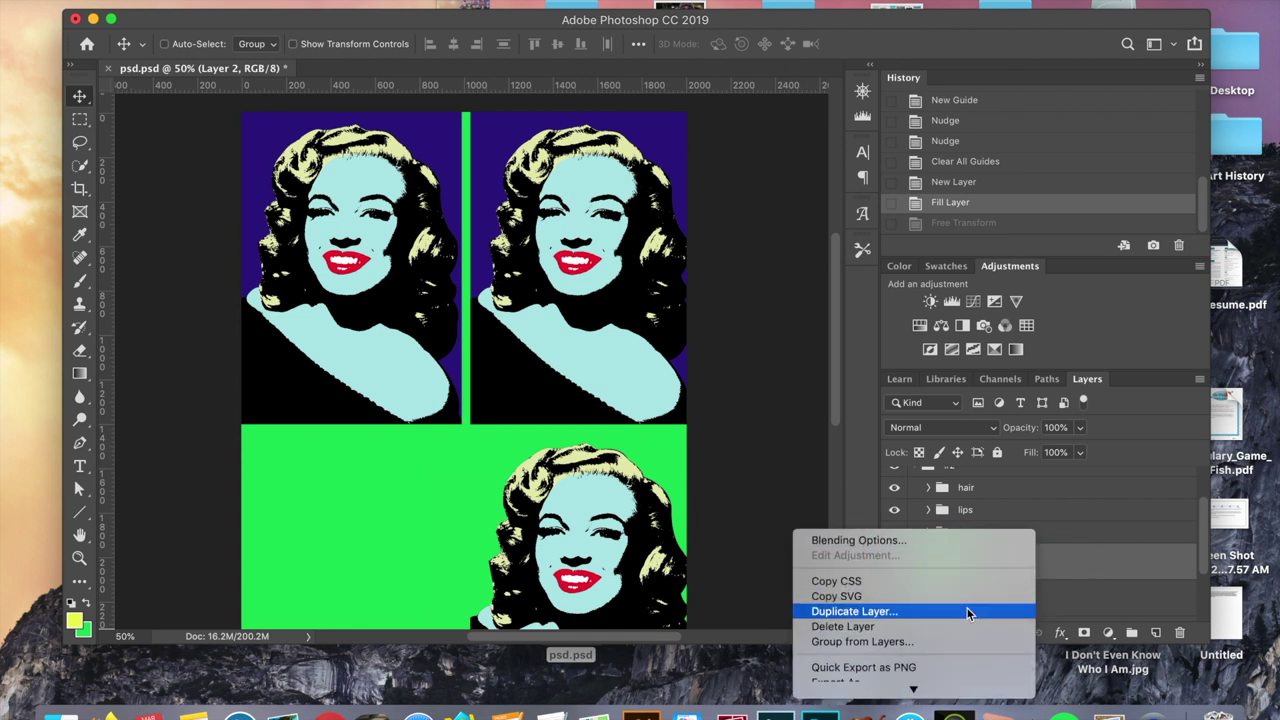
scroll(968, 614, "down", 5)
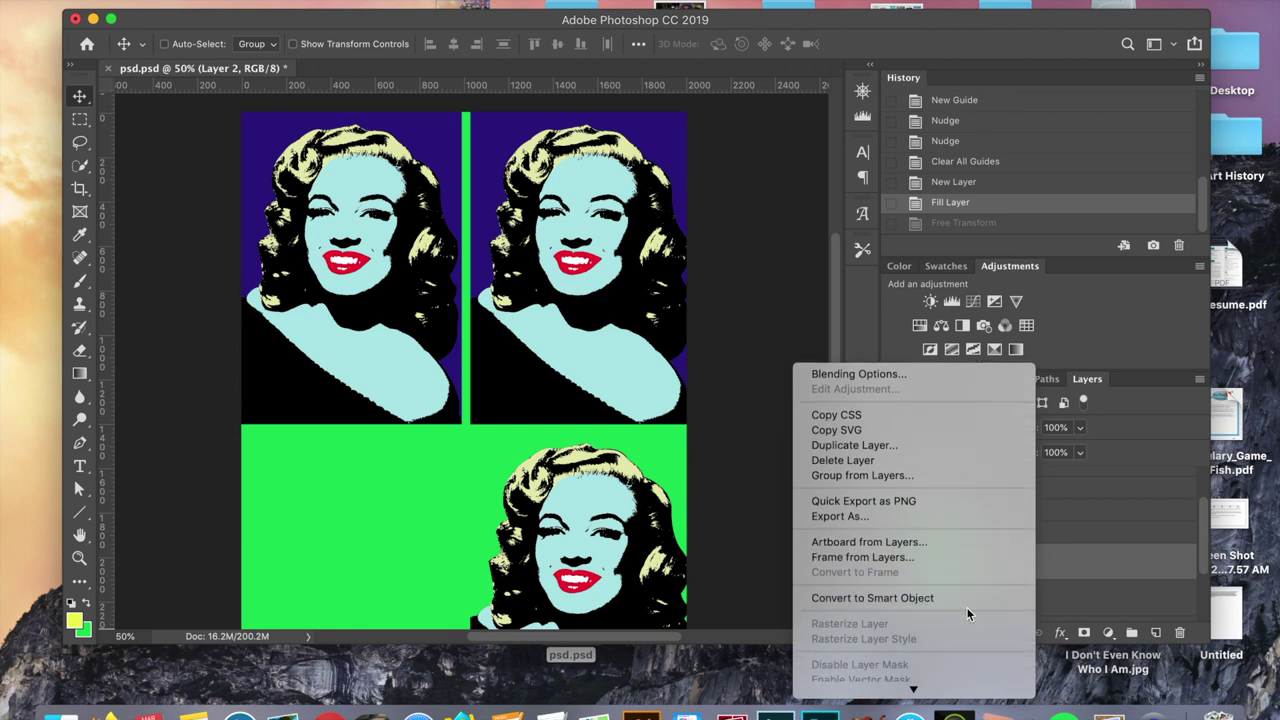
scroll(968, 614, "down", 5)
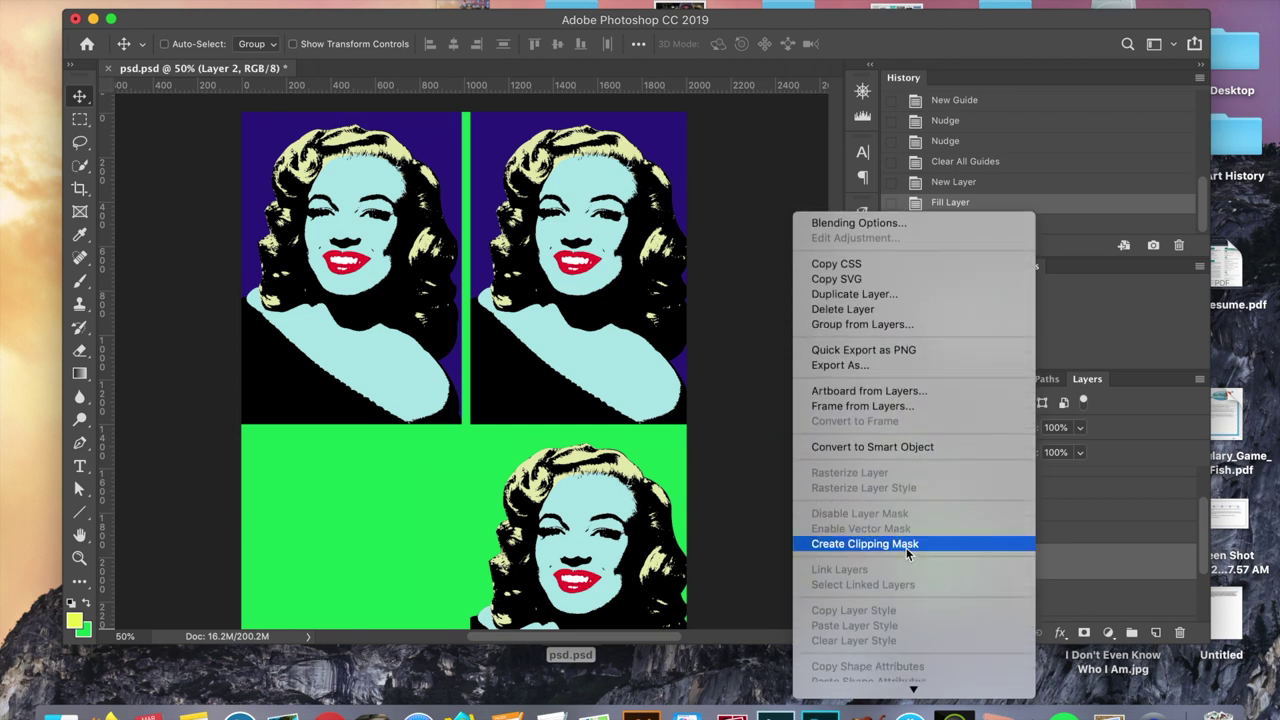
left_click(906, 547)
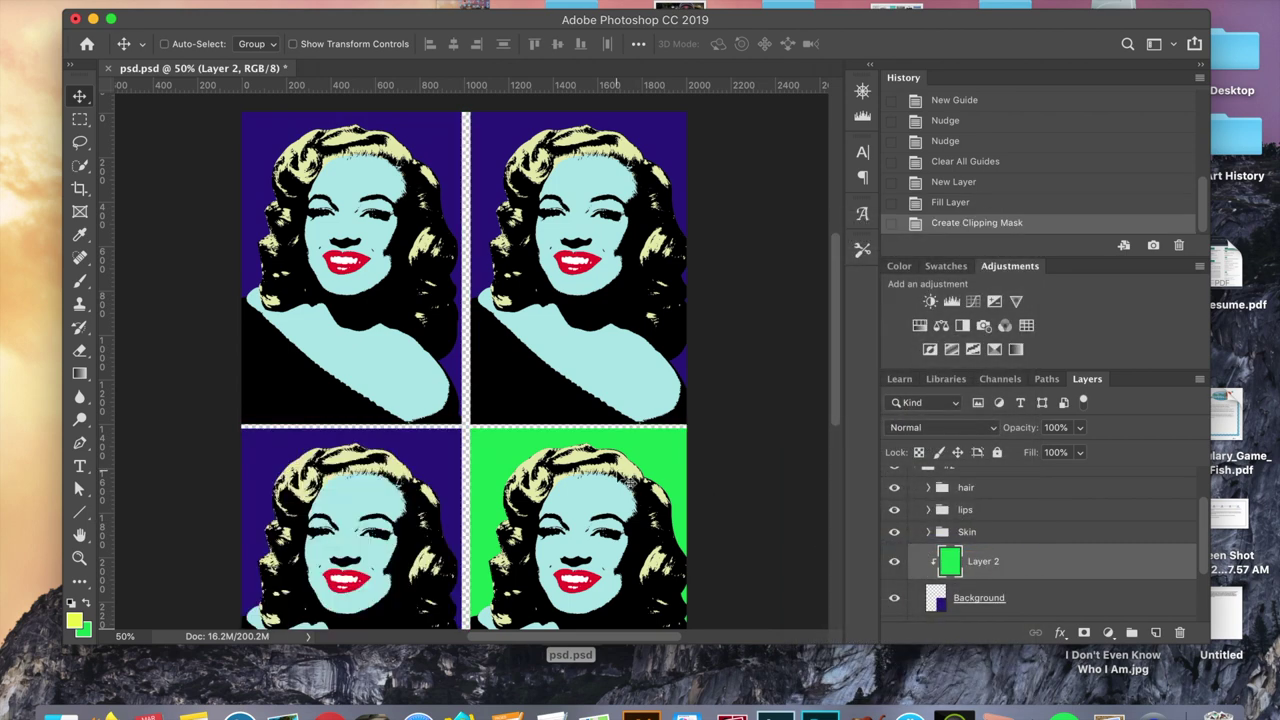
scroll(614, 477, "down", 5)
scroll(614, 477, "up", 3)
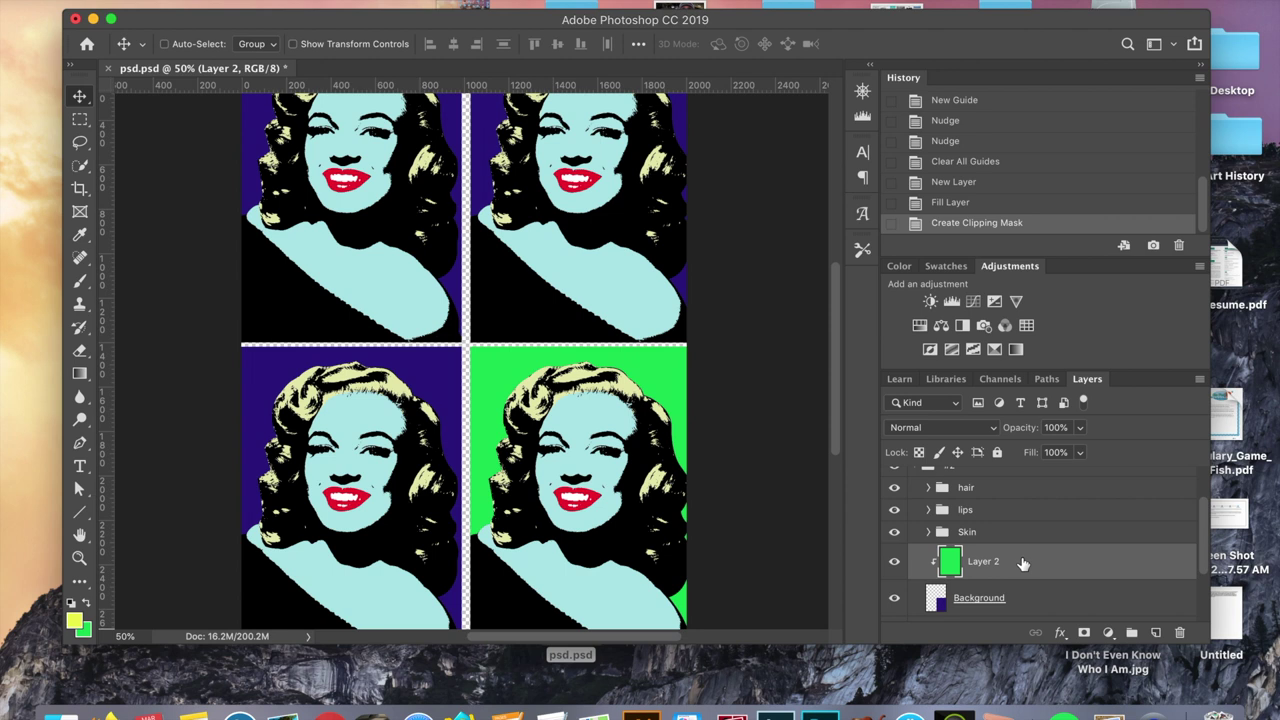
- Recolor the skin's Color Fill layer in the "#2" group to light purple
left_click(929, 533)
scroll(945, 540, "down", 2)
double_click(967, 541)
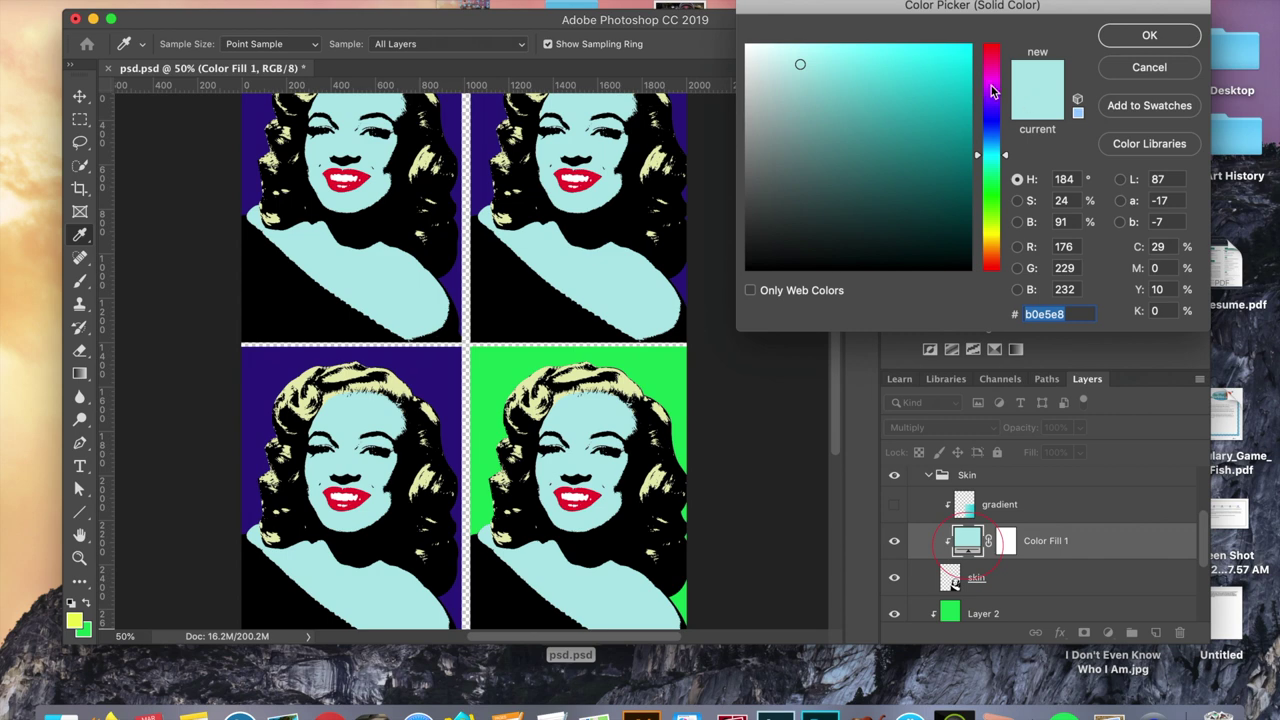
left_click(991, 88)
left_click(1149, 35)
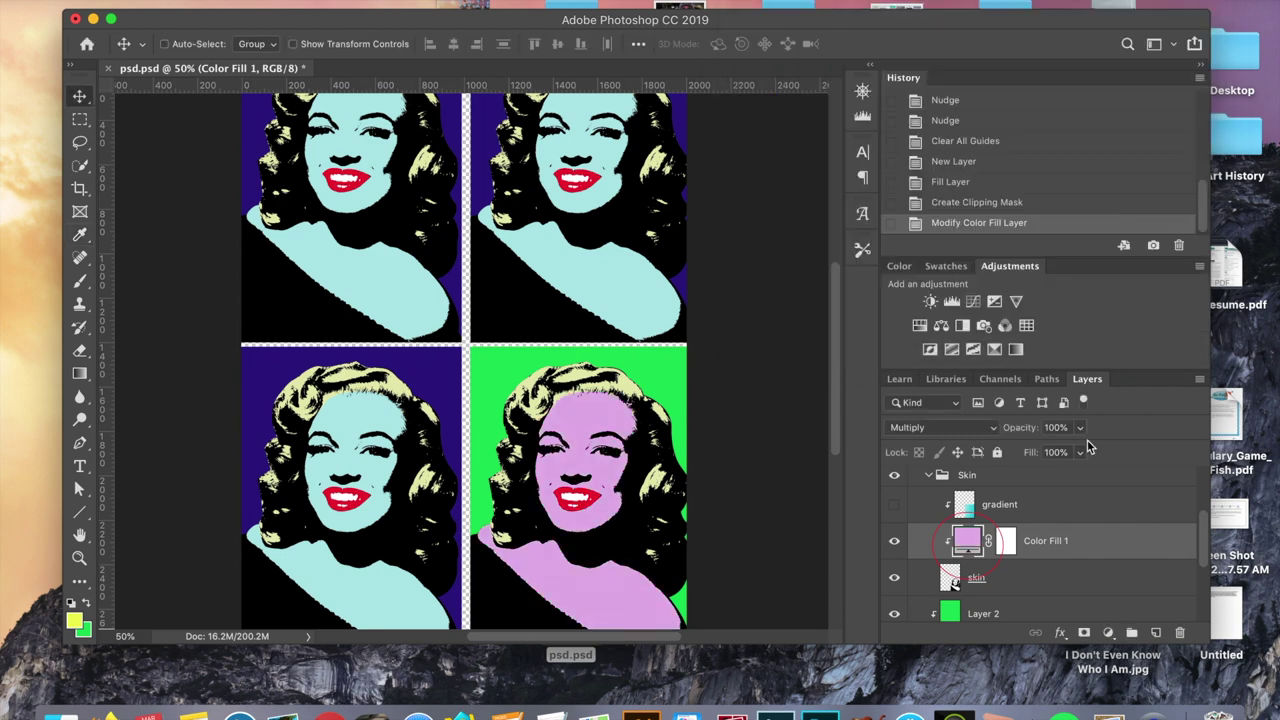
left_click(931, 479)
scroll(933, 520, "up", 3)
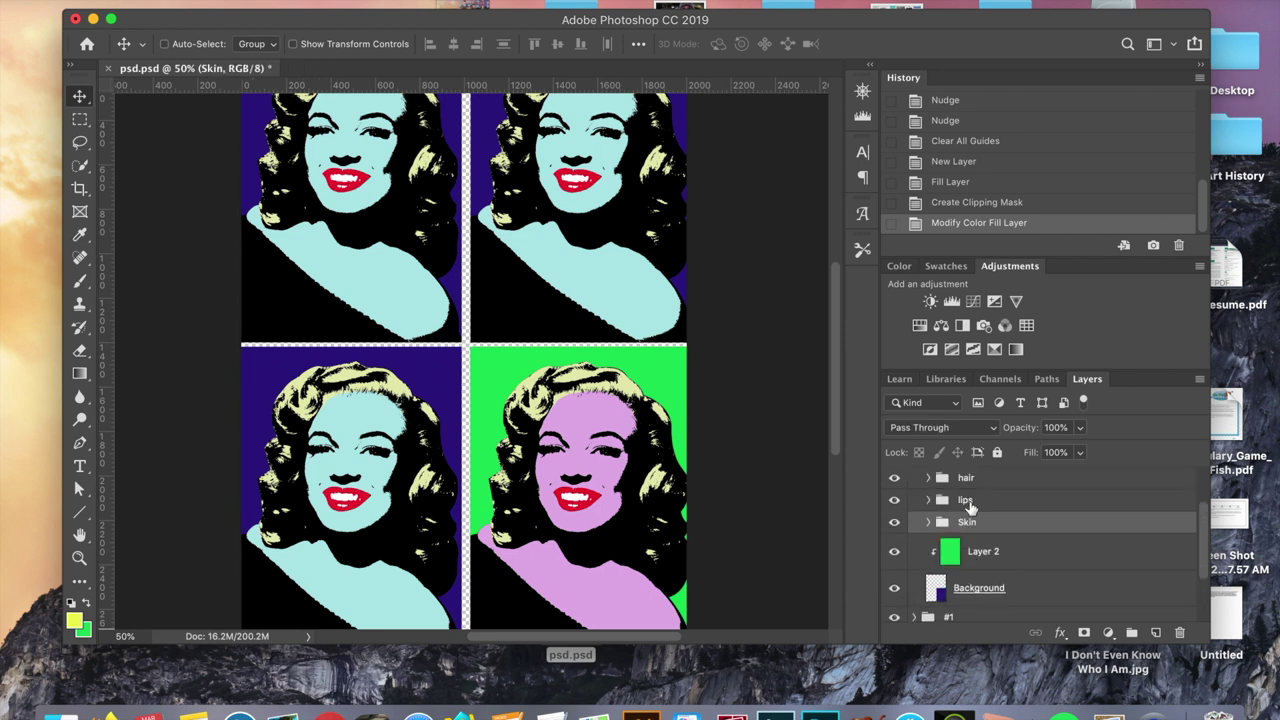
- Recolor the lips' Color Fill layer in the "#2" group to orange, eb5c0f
left_click(928, 542)
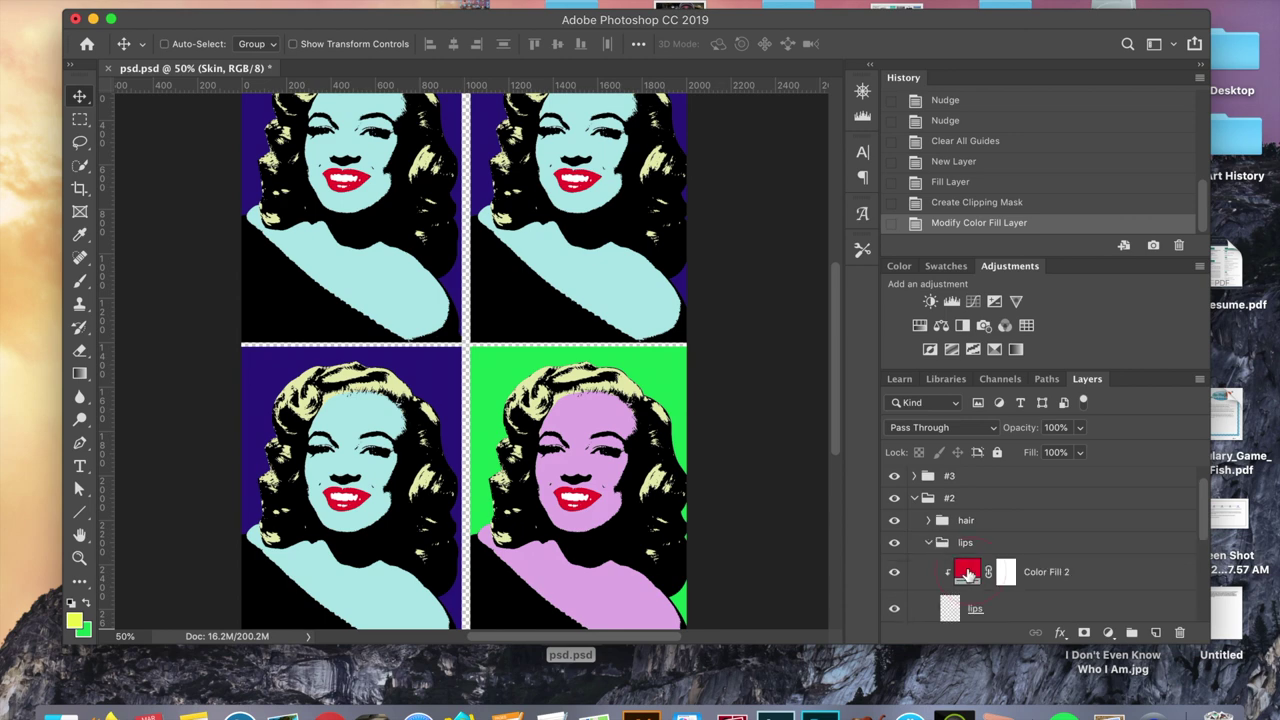
double_click(967, 571)
left_click(993, 256)
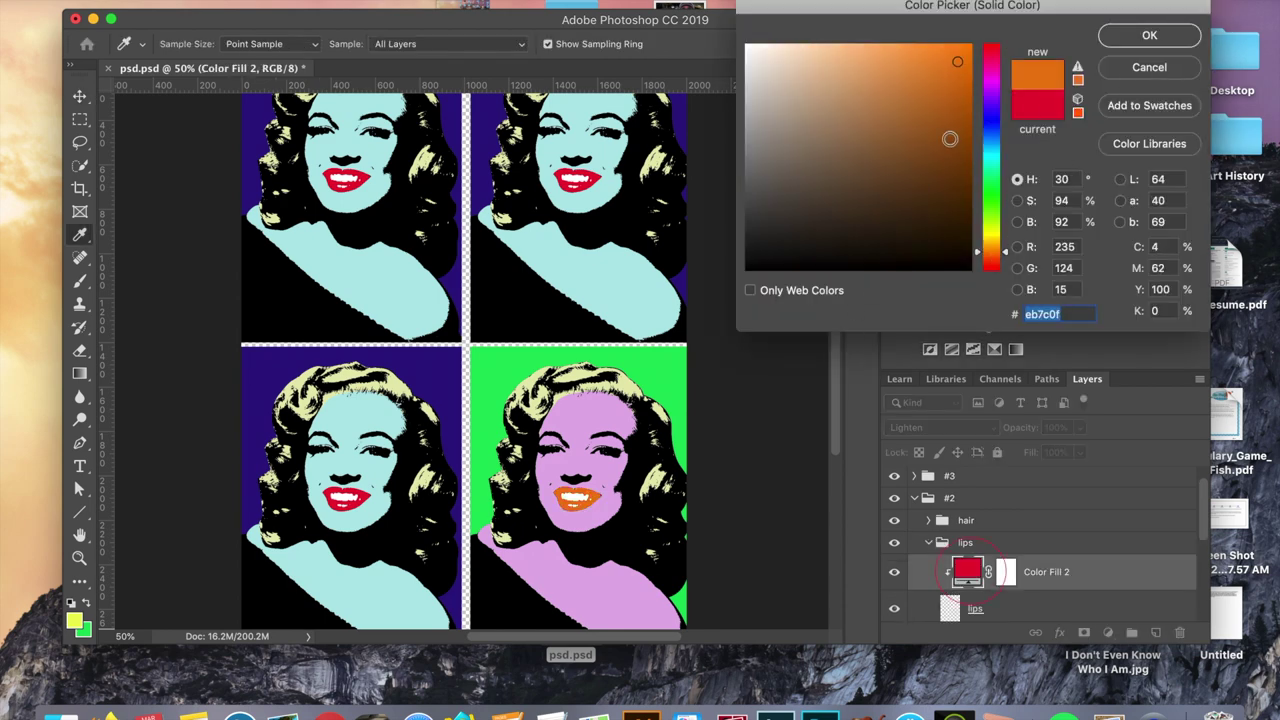
left_click(994, 261)
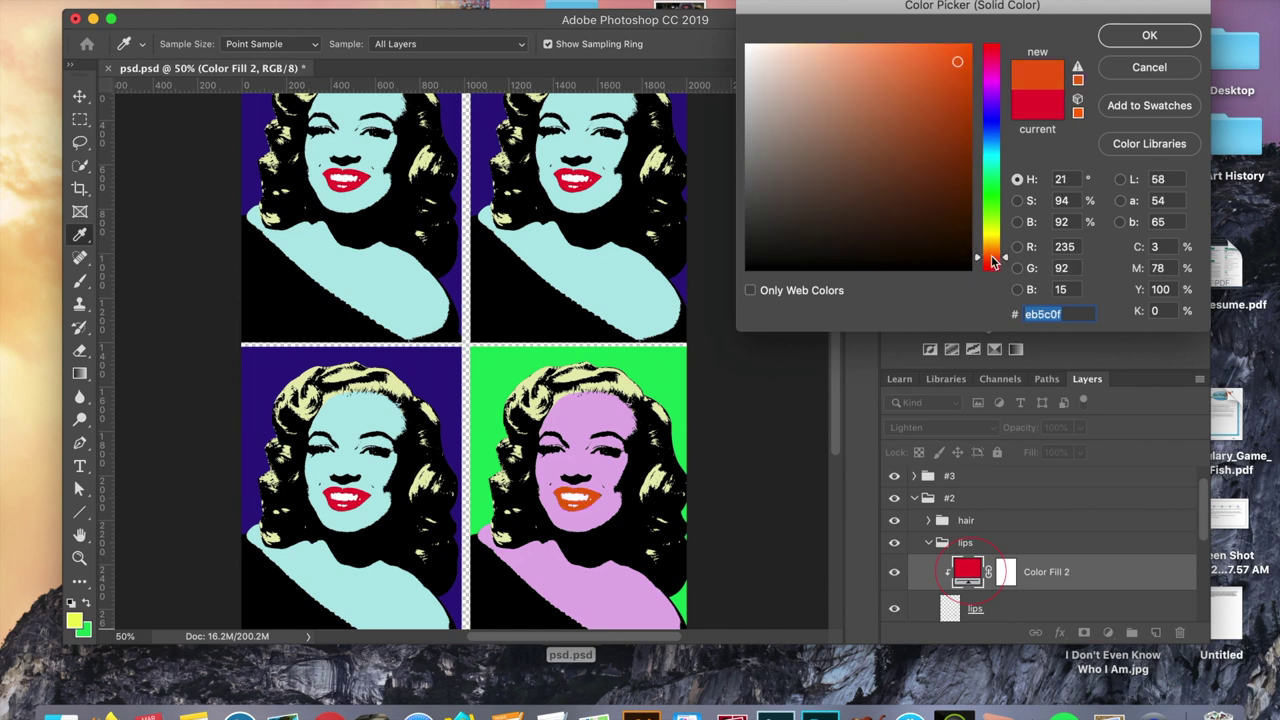
left_click(1140, 40)
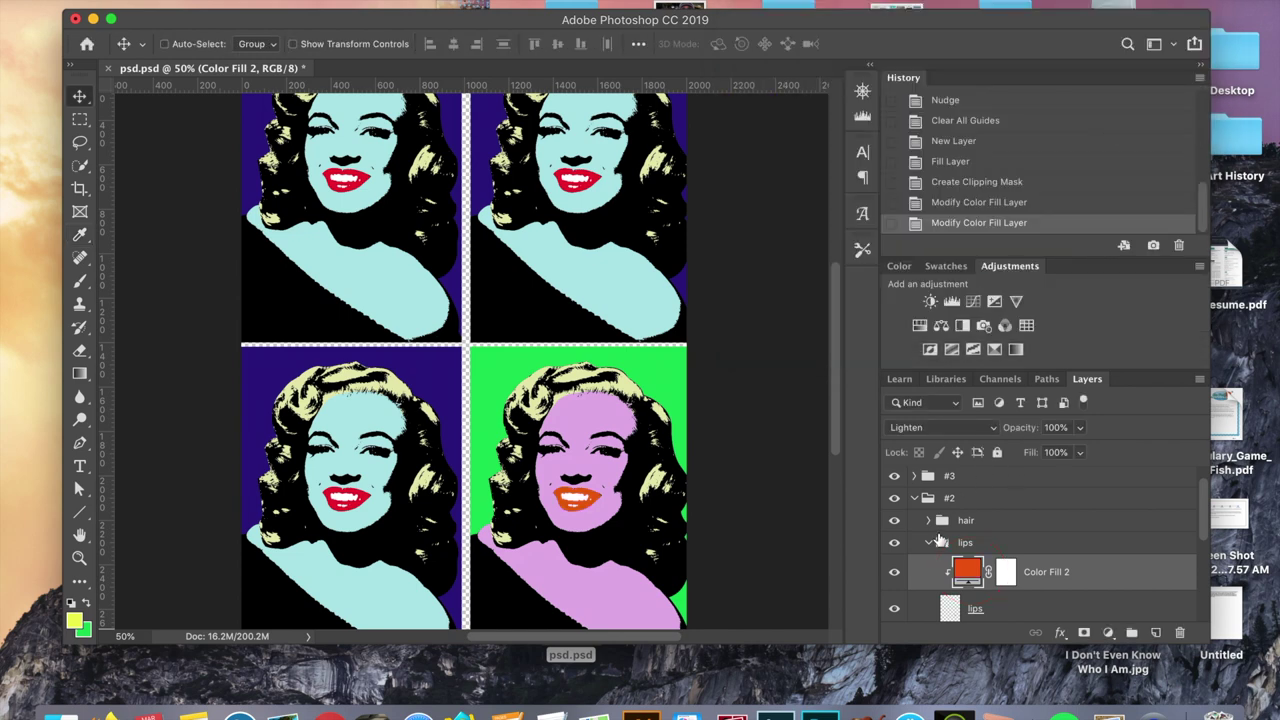
left_click(928, 542)
- Recolor the hair's Color Fill layer in the "#2" group to a saturated purple and collapse the group
left_click(928, 521)
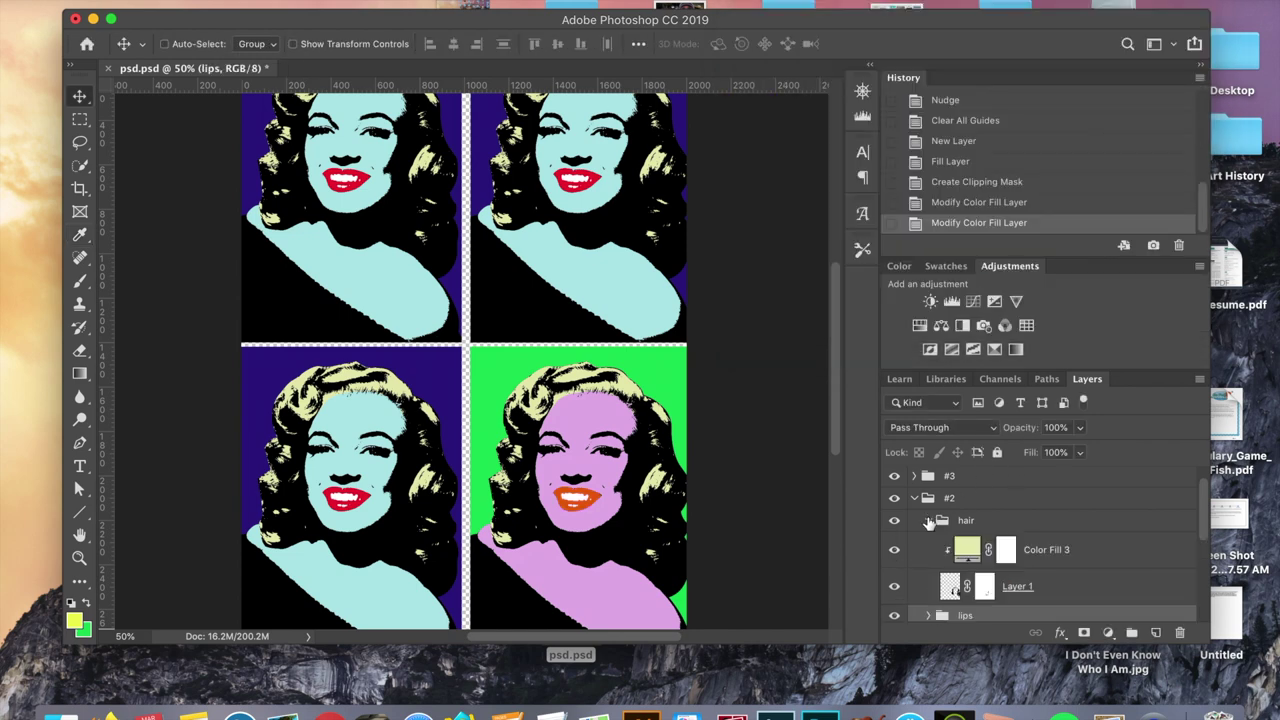
double_click(975, 550)
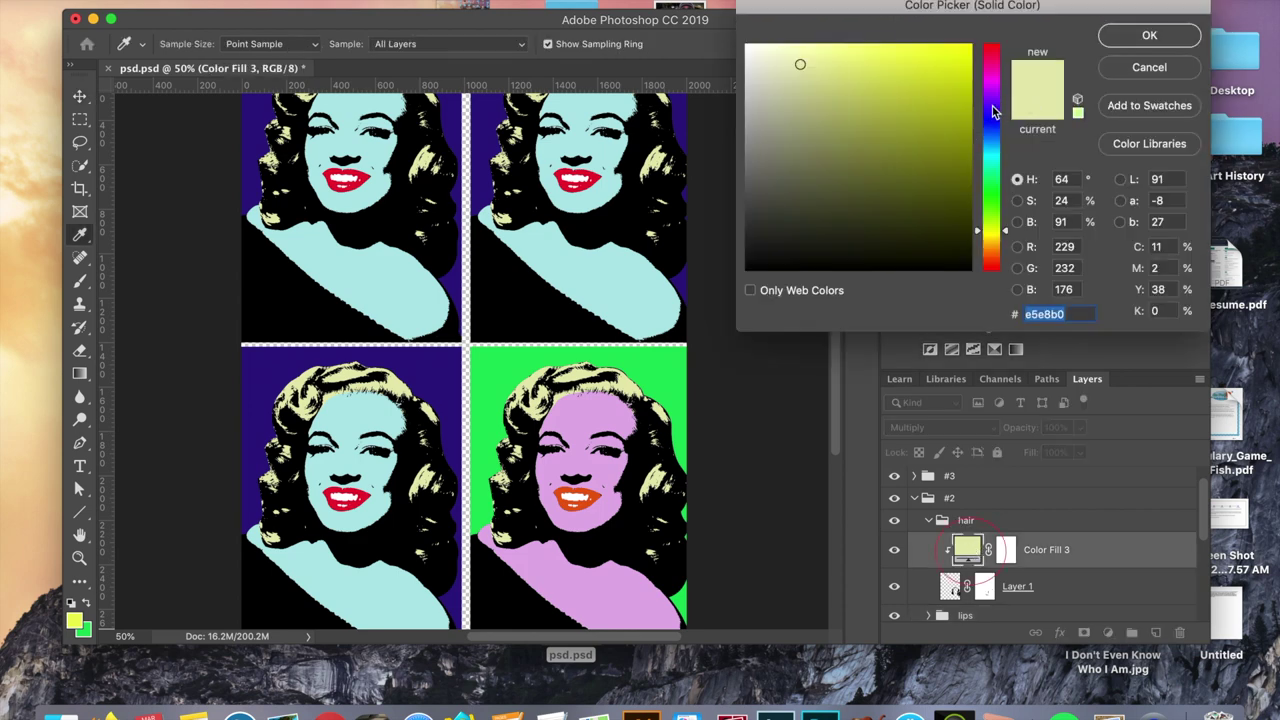
left_click(993, 94)
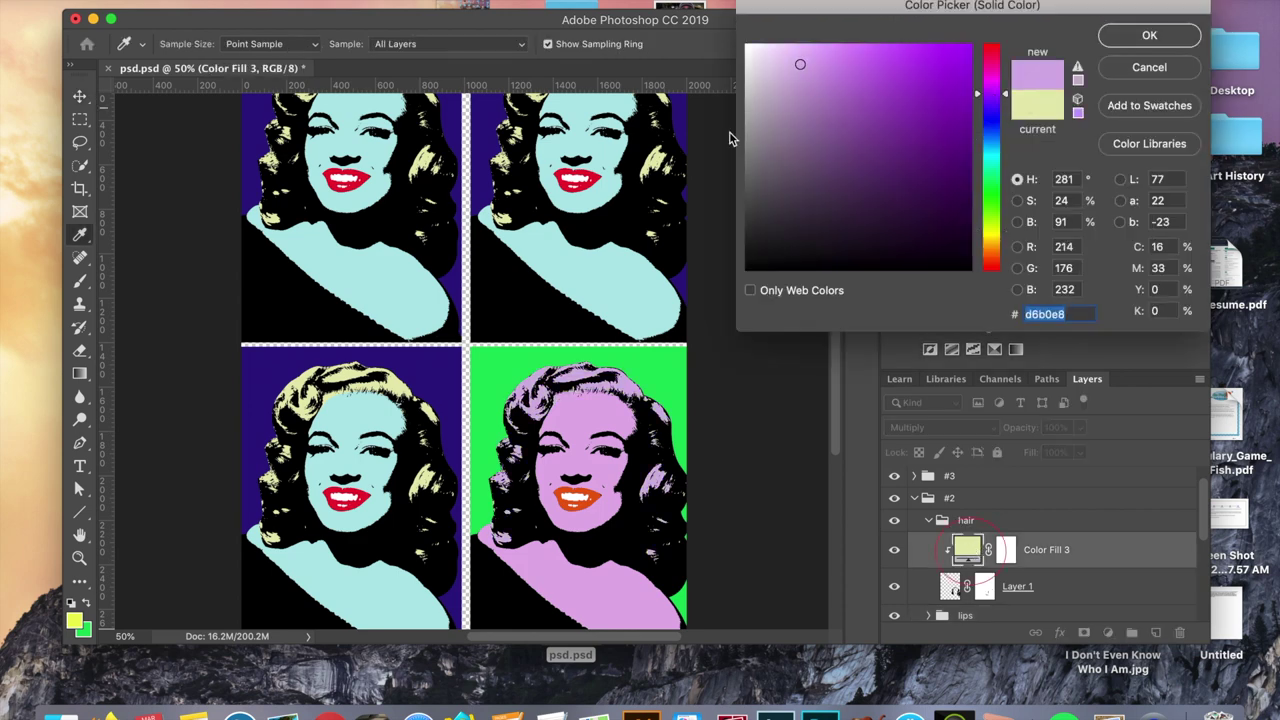
left_click(915, 72)
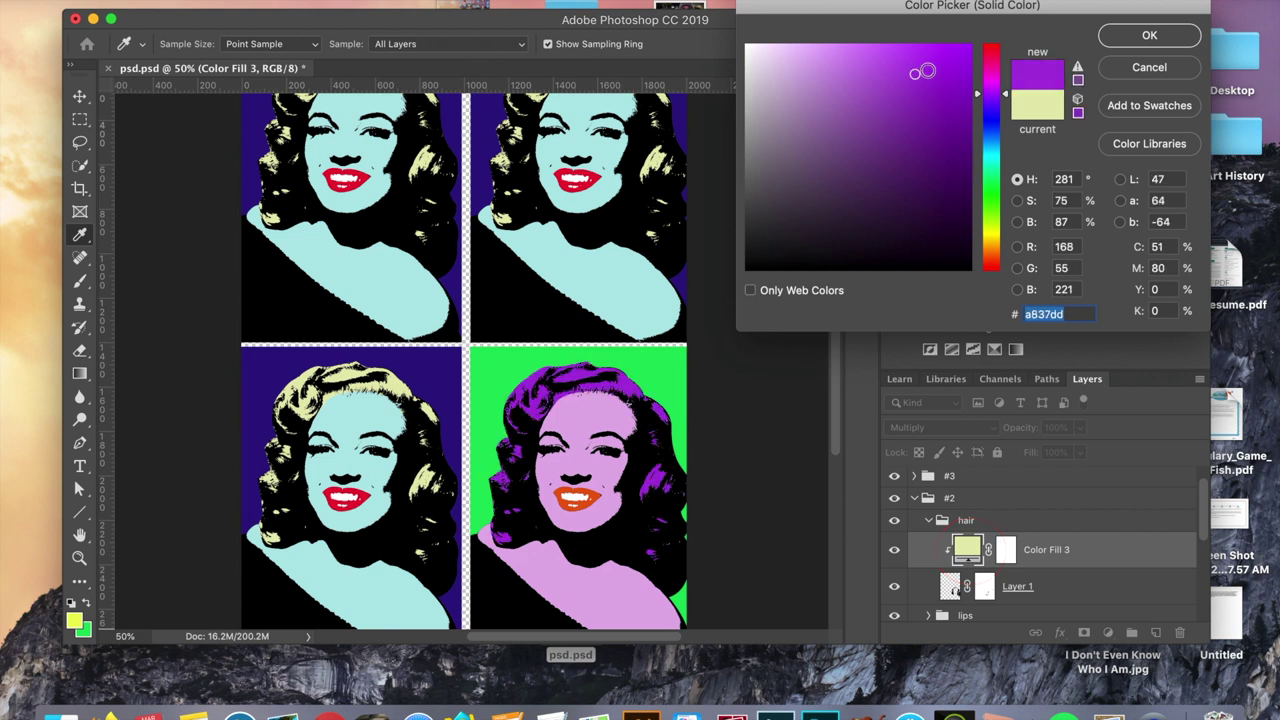
left_click(907, 87)
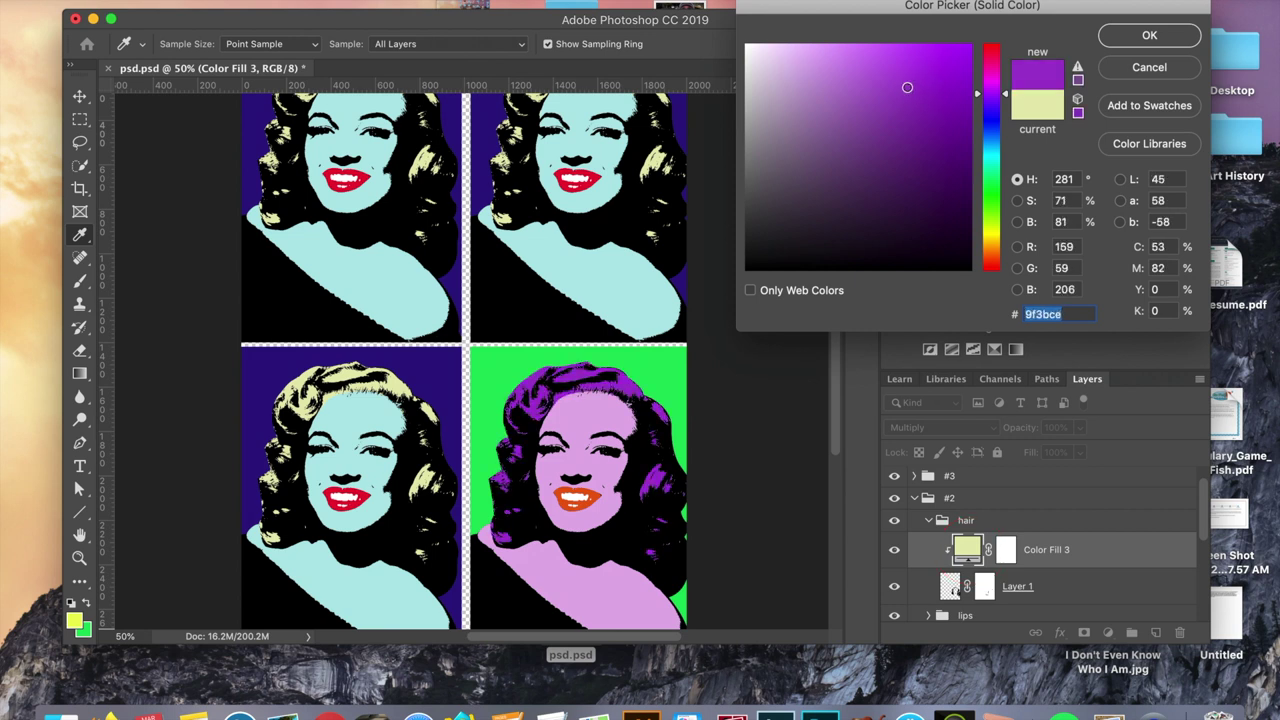
left_click(884, 77)
left_click(1150, 36)
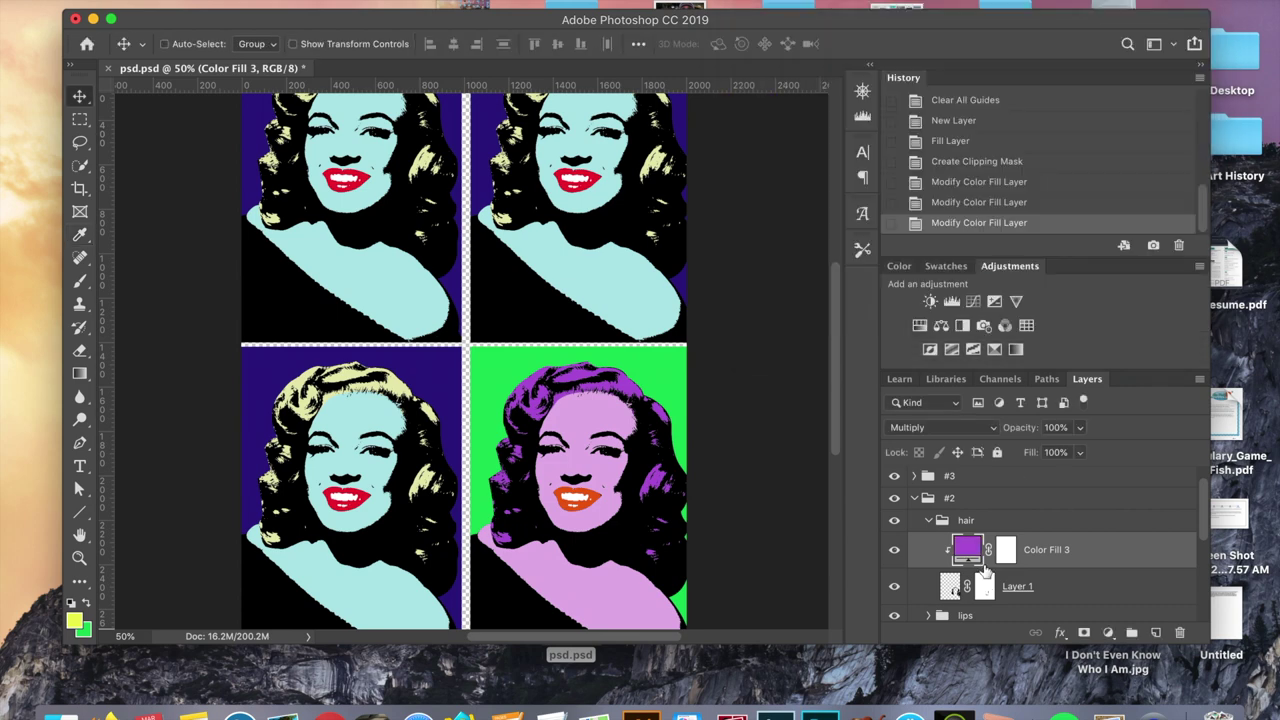
left_click(928, 520)
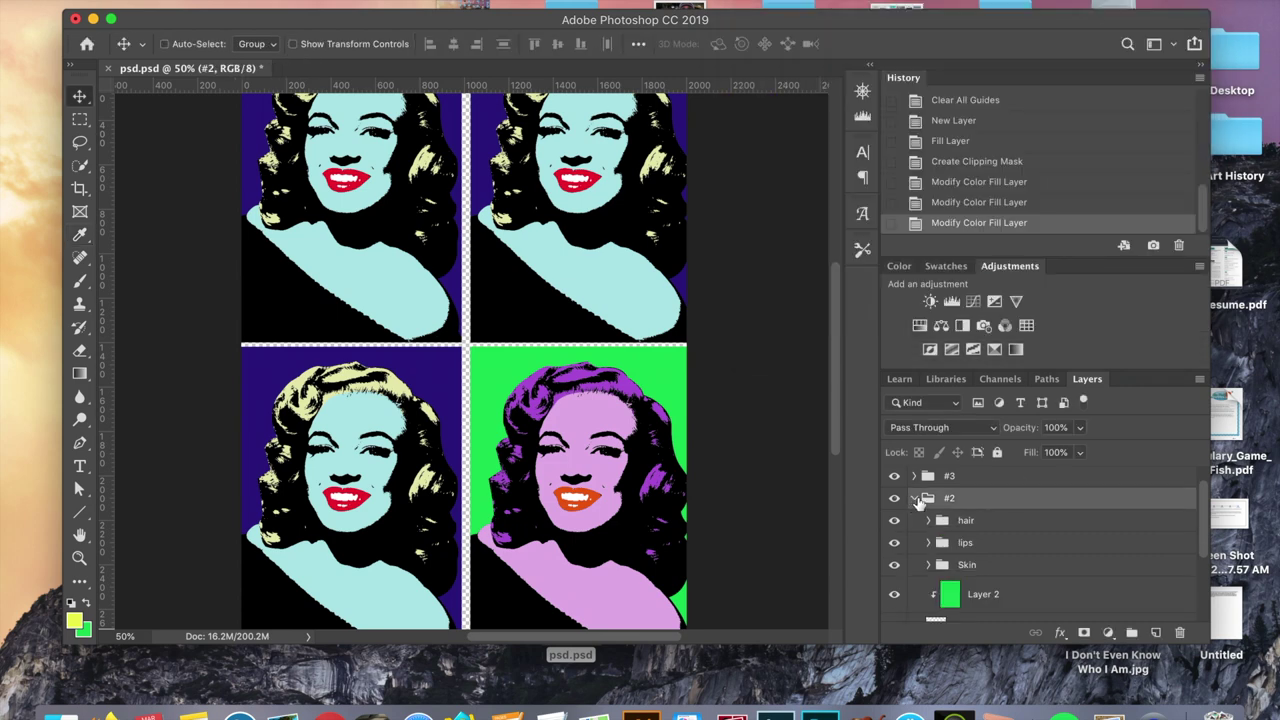
left_click(912, 498)
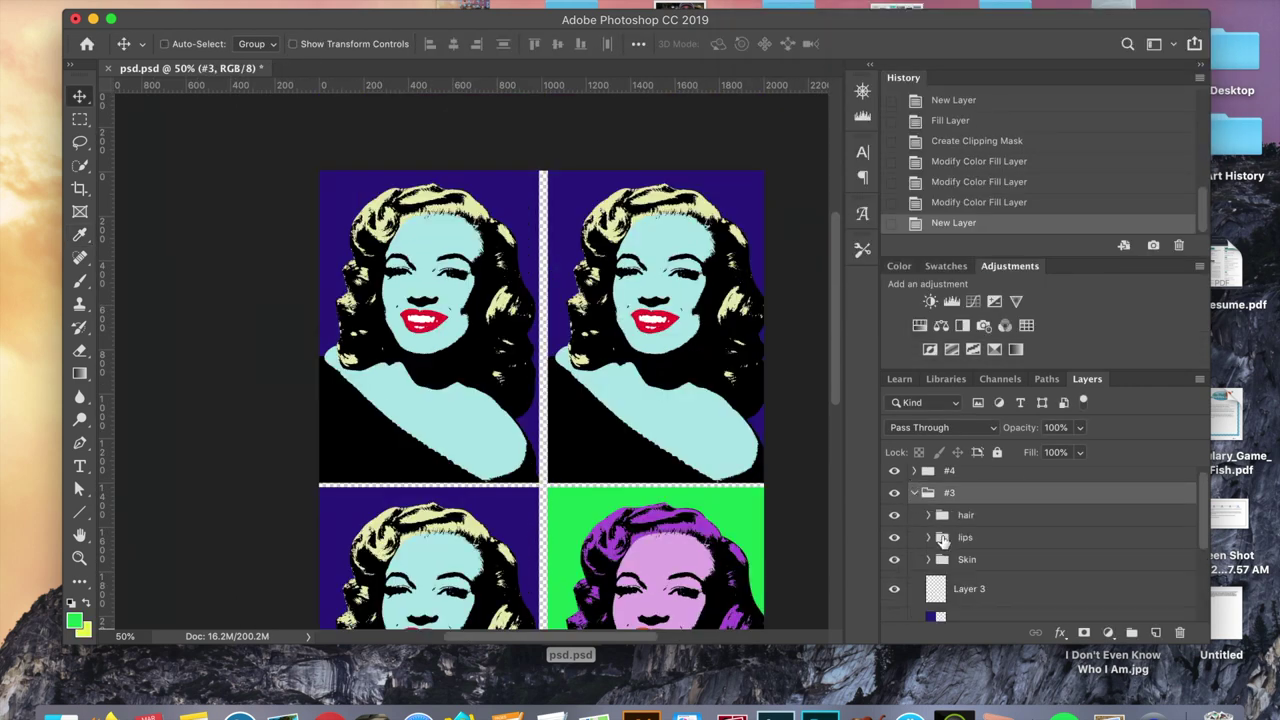
- Fill the empty layer above "Background" in the "#3" group with yellow and clip it to "Background"
scroll(942, 540, "down", 2)
left_click(969, 531)
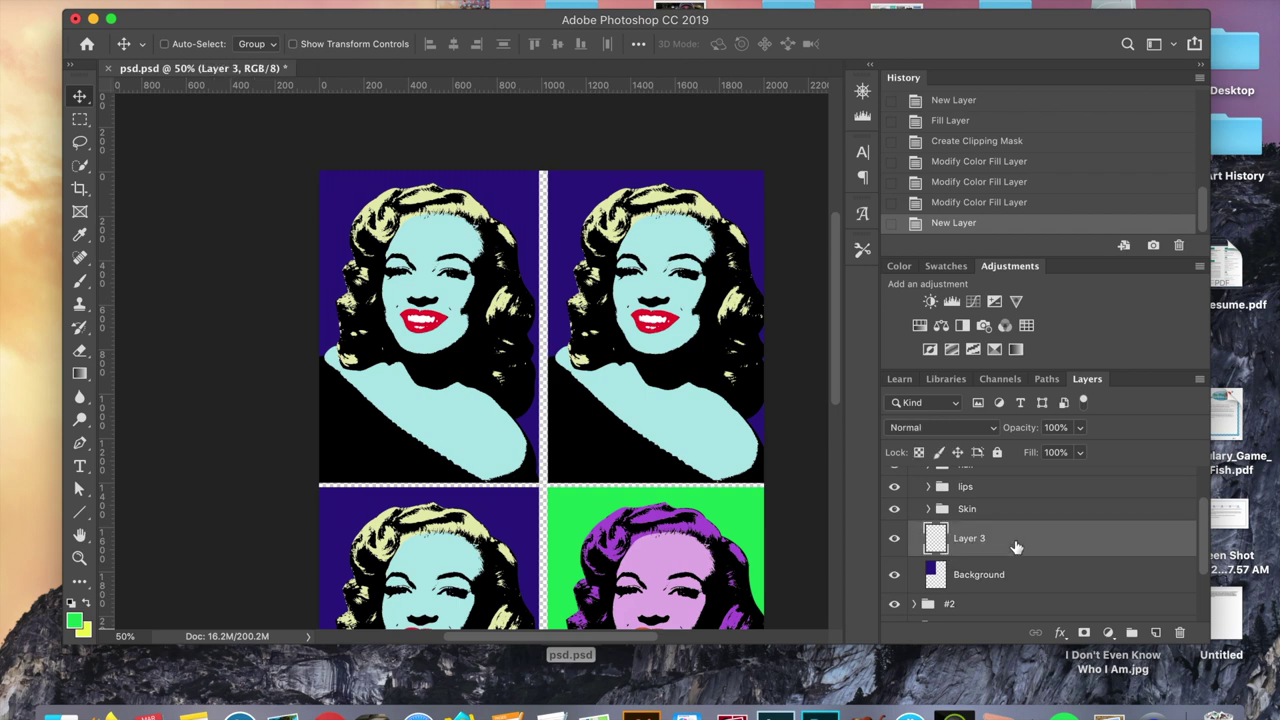
key("super+BackSpace")
right_click(963, 535)
left_click(947, 556)
- Recolor the skin's Color Fill layer in the "#3" group to mint green
left_click(928, 498)
double_click(966, 534)
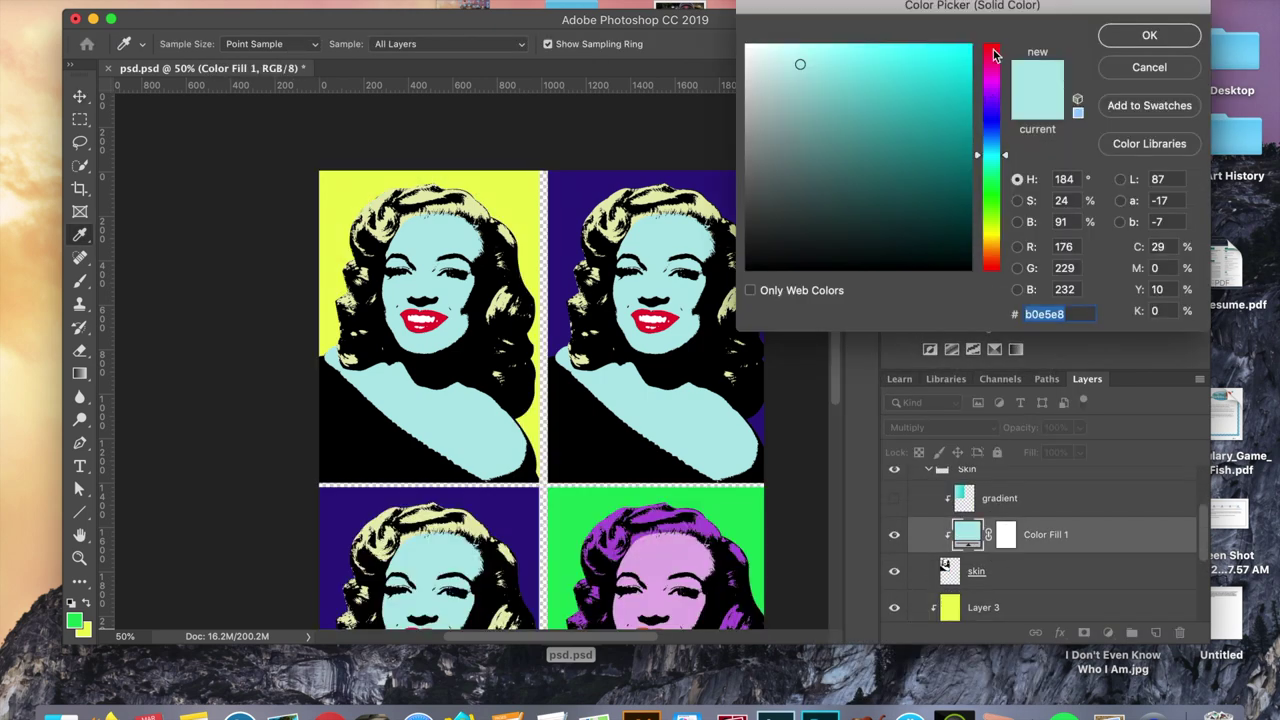
left_click_drag(993, 192, 993, 172)
left_click_drag(931, 91, 876, 80)
left_click(1150, 36)
scroll(928, 503, "up", 3)
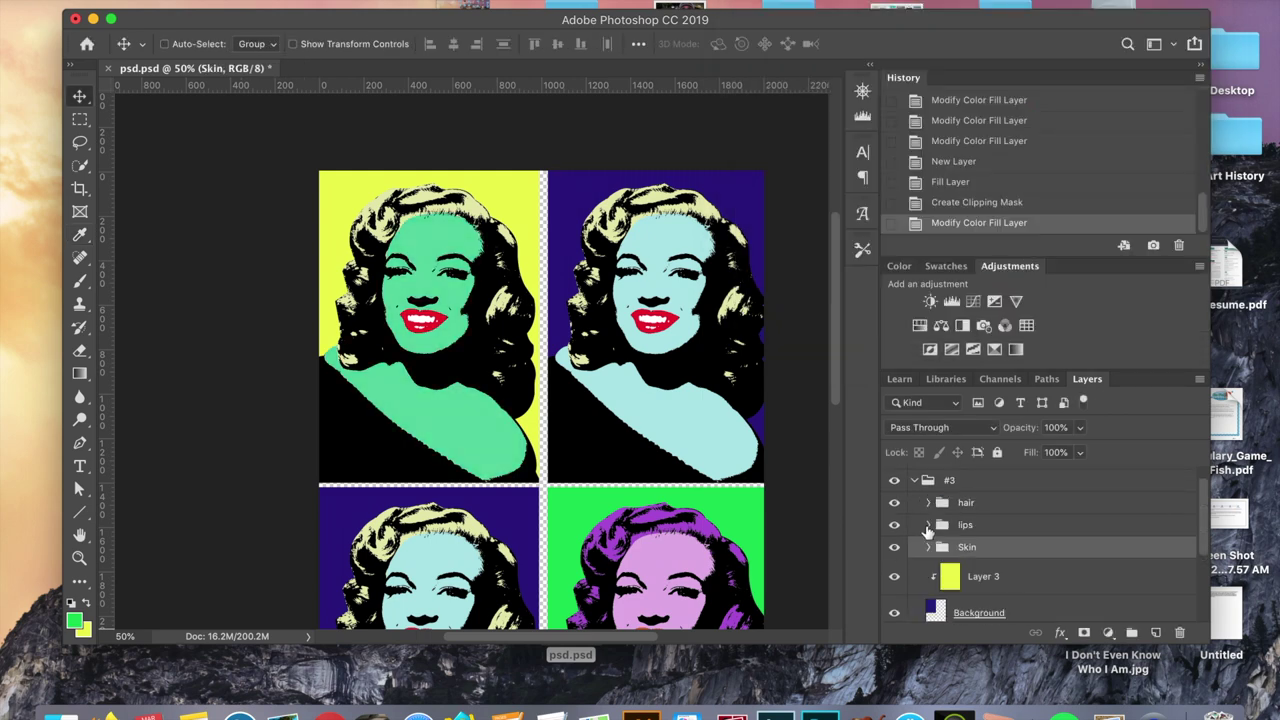
- Recolor the lips' Color Fill layer in the "#3" group to magenta-purple
double_click(966, 552)
left_click(993, 82)
left_click(894, 94)
left_click(885, 102)
left_click(1148, 36)
- Recolor the hair's Color Fill layer in the "#3" group to dark teal
left_click(928, 502)
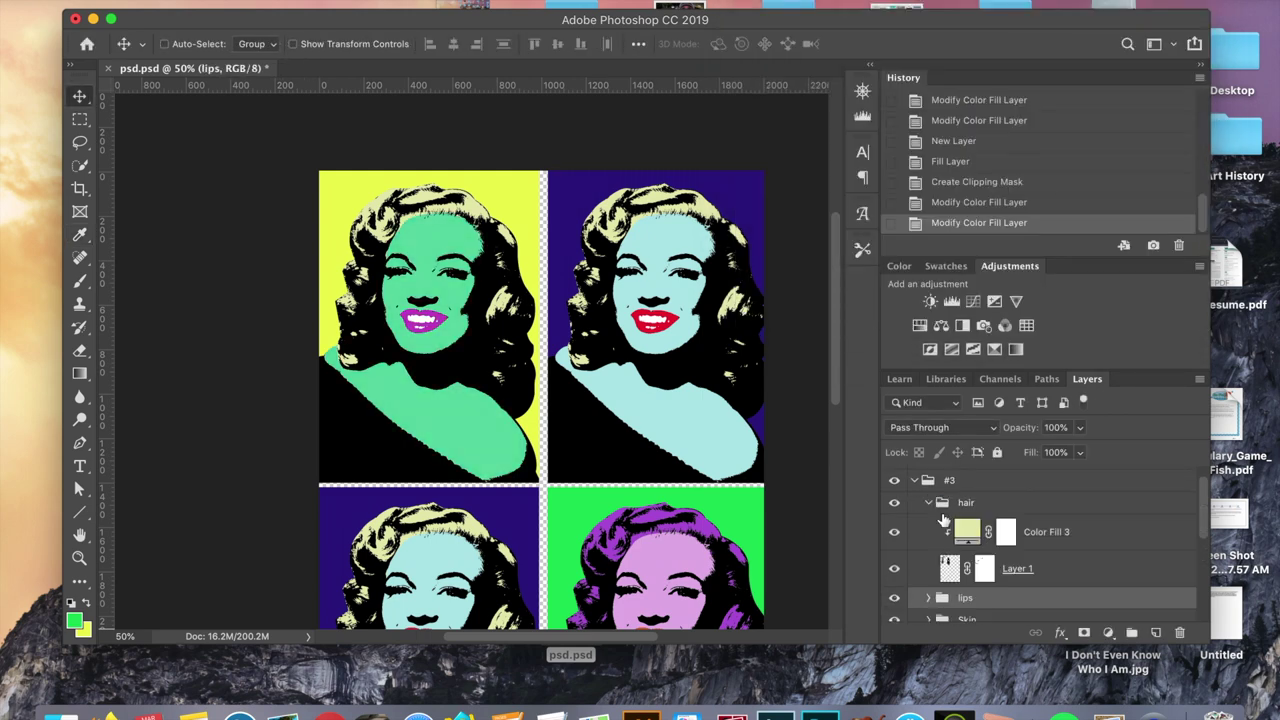
double_click(966, 531)
mouse_move(1000, 160)
left_mouse_down()
mouse_move(996, 122)
mouse_move(993, 160)
left_mouse_up()
left_click_drag(918, 98, 880, 130)
left_click(1150, 36)
left_click(928, 502)
- Change the skin's Color Fill layer in the "#3" group to a muted grey-blue
left_click(928, 547)
double_click(966, 611)
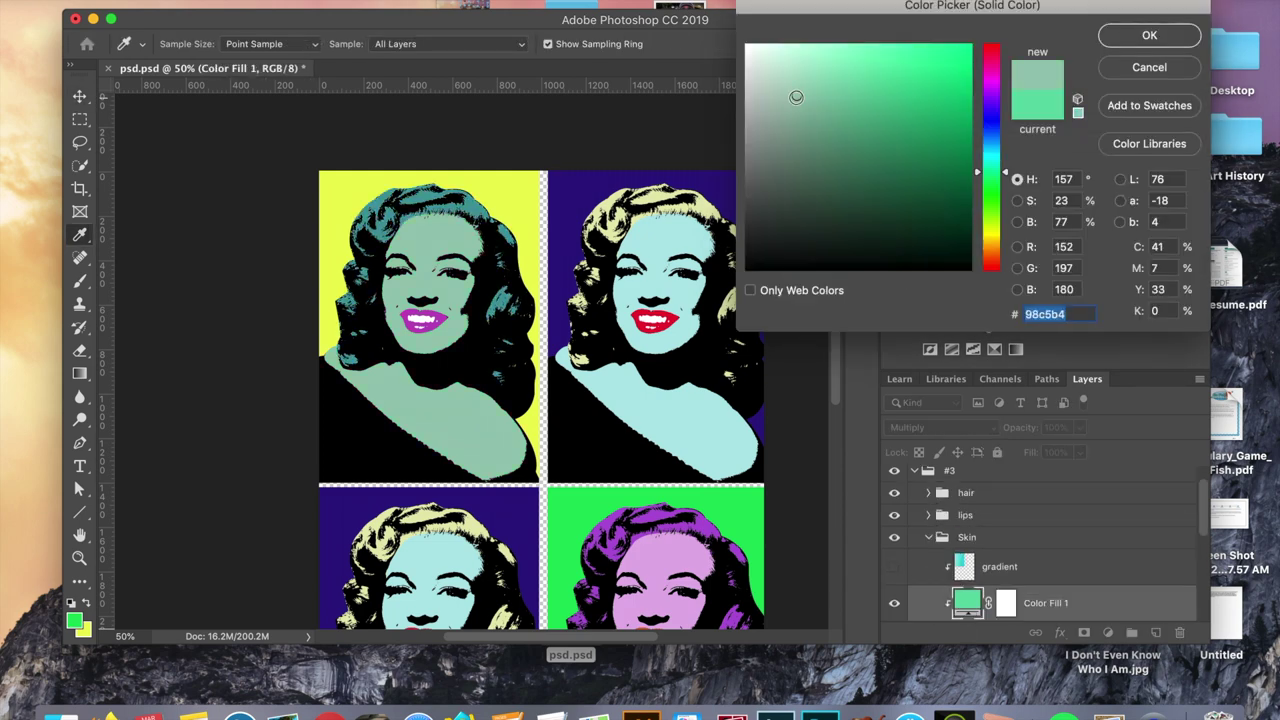
left_click_drag(1000, 162, 980, 133)
left_click(1150, 36)
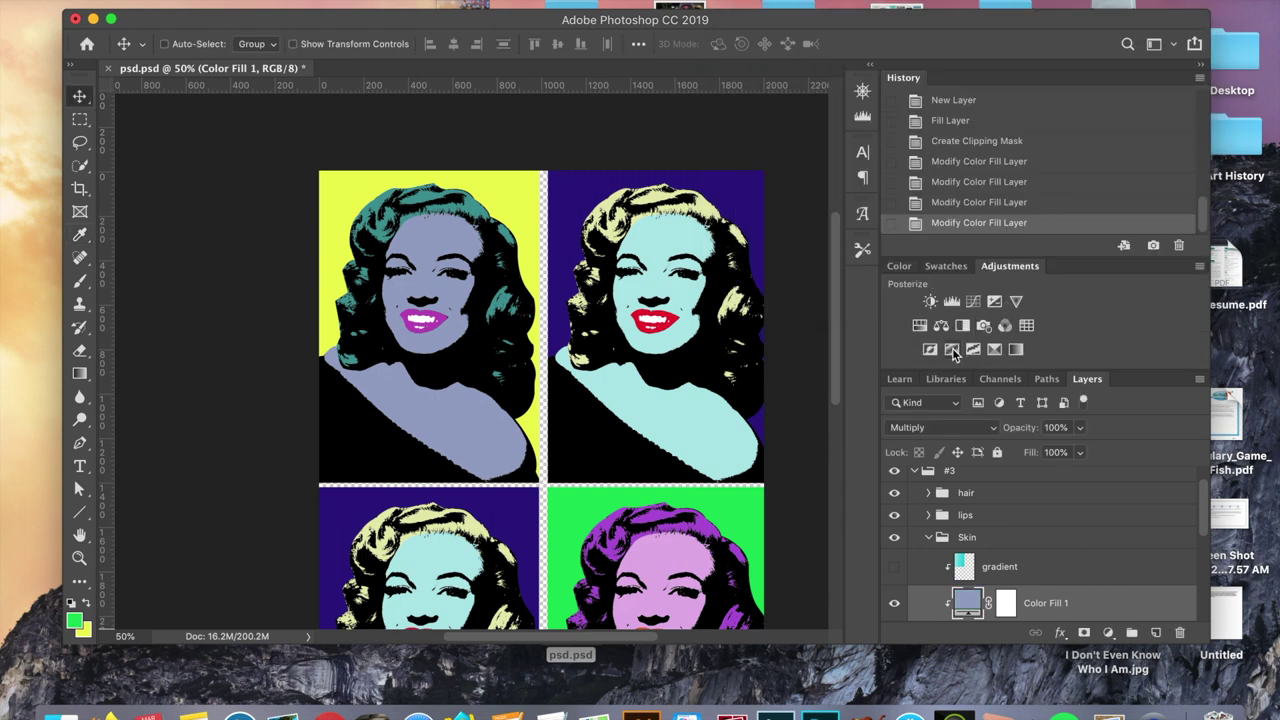
left_click(928, 537)
- Add a layer above "Background" in the "#4" group, fill it with magenta as the new background color, and clip it to "Background"
left_click(1155, 632)
left_click(84, 630)
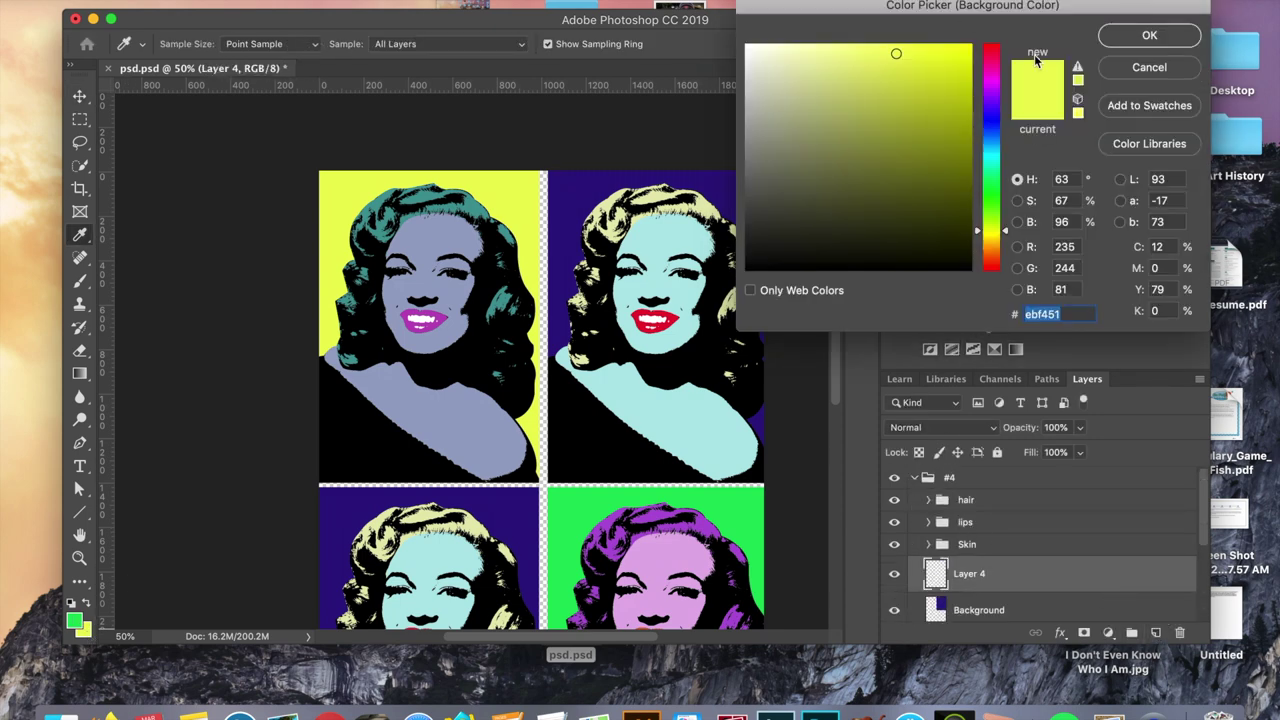
left_click(998, 86)
left_click(1150, 36)
key("super+BackSpace")
right_click(1040, 577)
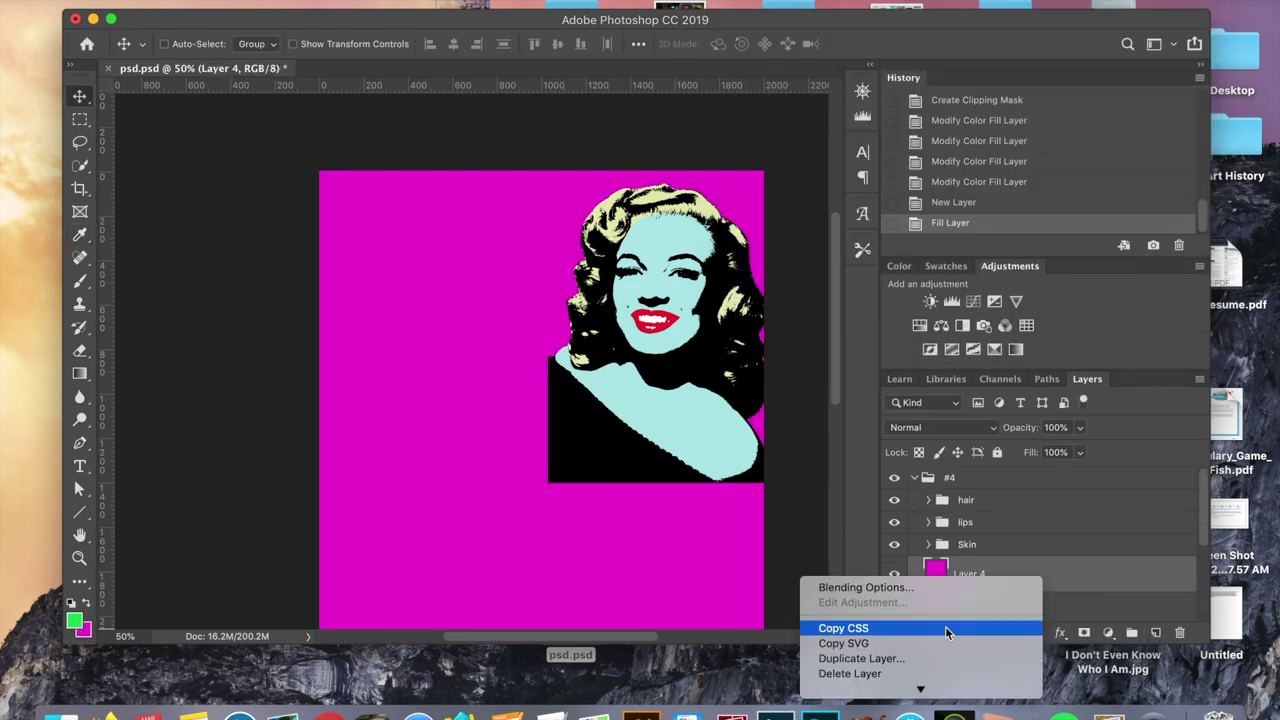
left_click(880, 343)
- Recolor the skin's Color Fill layer in the "#4" group to pale yellow-green
left_click(929, 544)
scroll(989, 551, "down", 1)
double_click(968, 567)
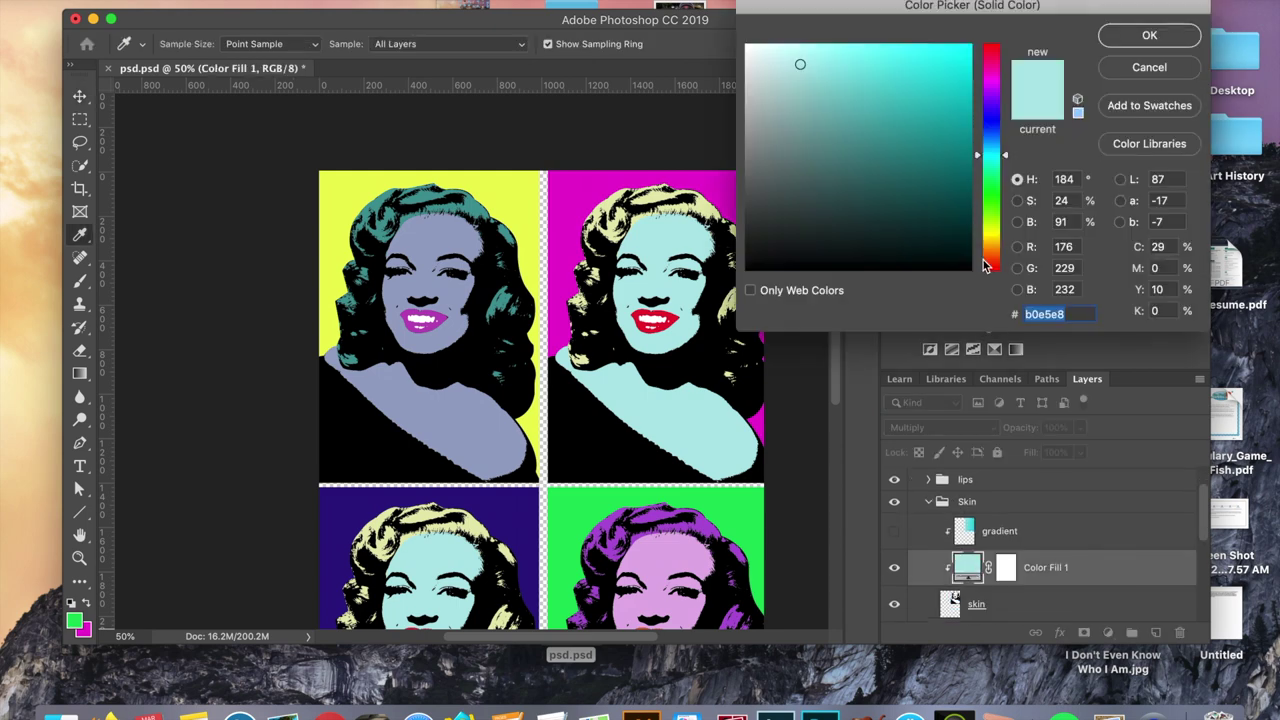
left_click_drag(995, 140, 997, 218)
key("Return")
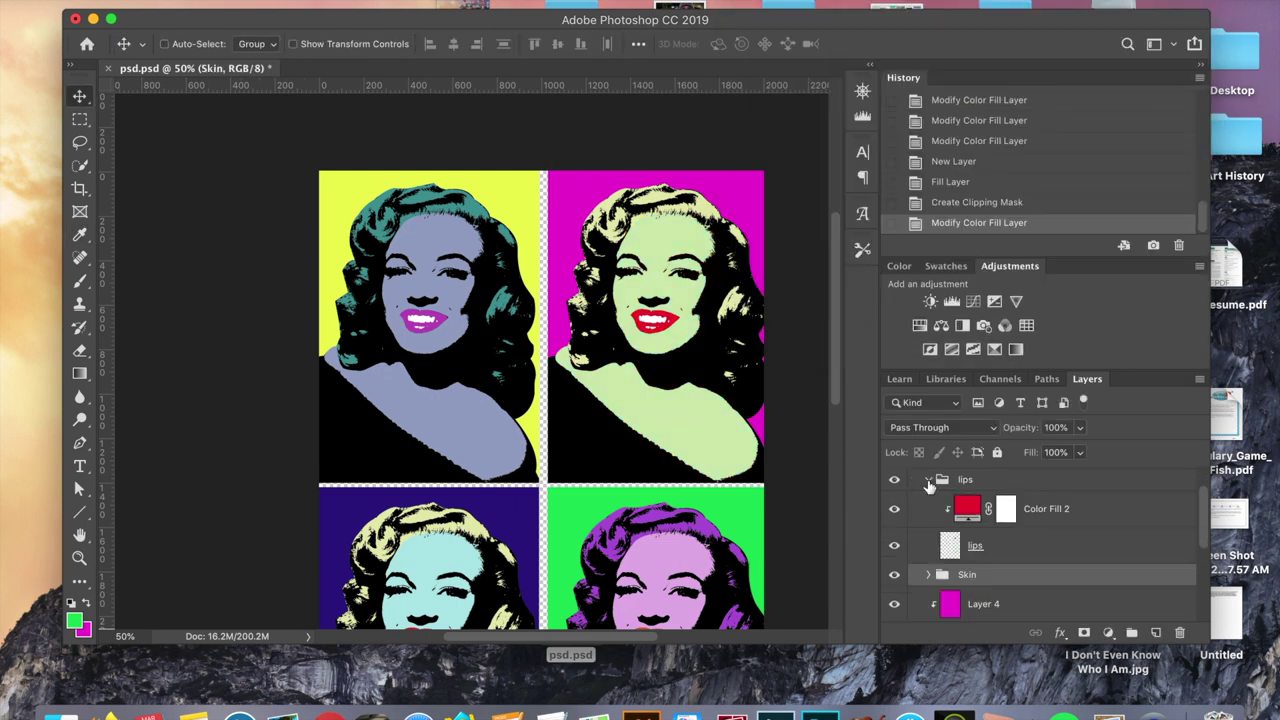
- Recolor the lips' Color Fill layer in the "#4" group to purple
double_click(967, 508)
key("Return")
scroll(655, 322, "down", 1)
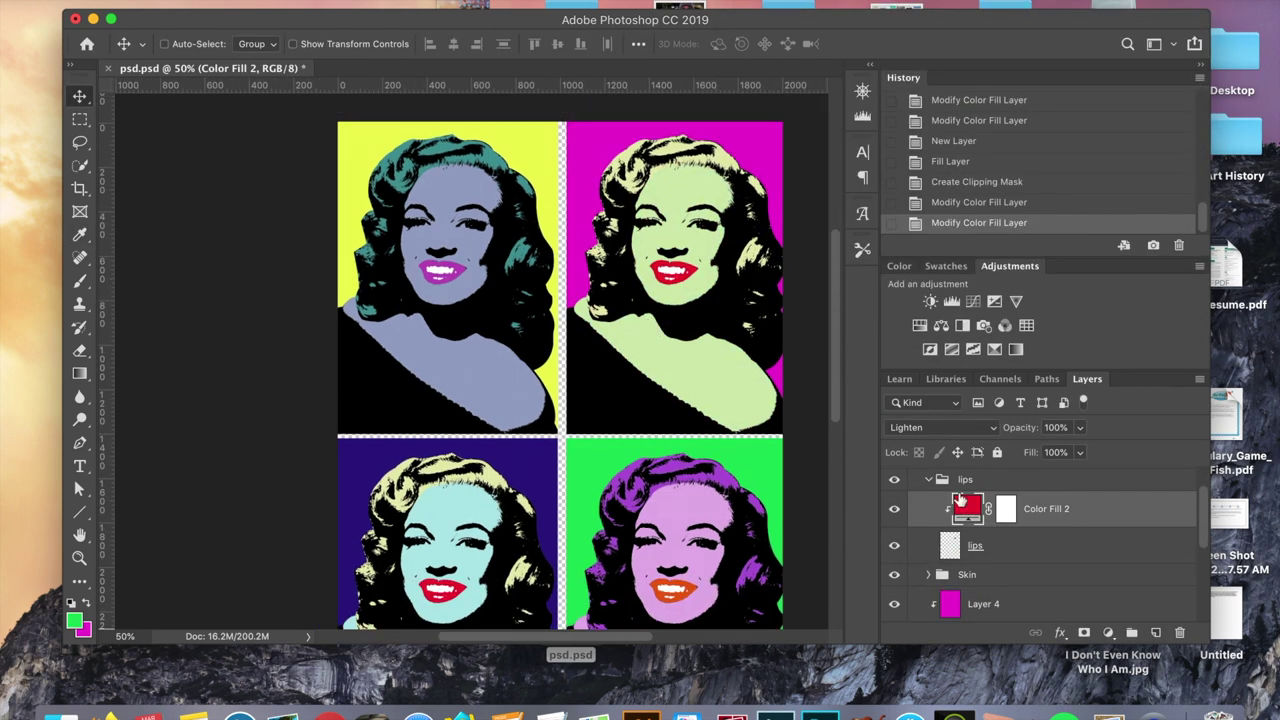
double_click(967, 508)
left_click_drag(991, 82, 991, 92)
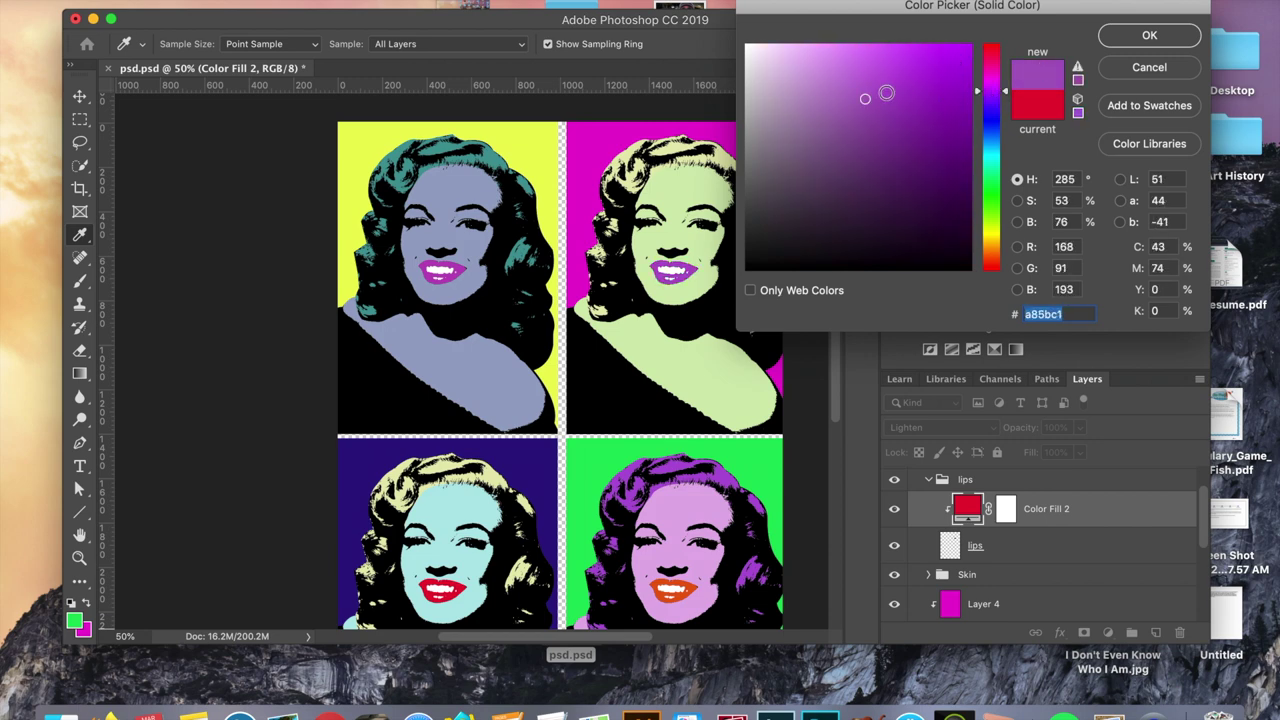
key("Return")
left_click(928, 479)
- Recolor the hair's Color Fill layer in the "#4" group to bright yellow
scroll(948, 510, "up", 2)
double_click(967, 528)
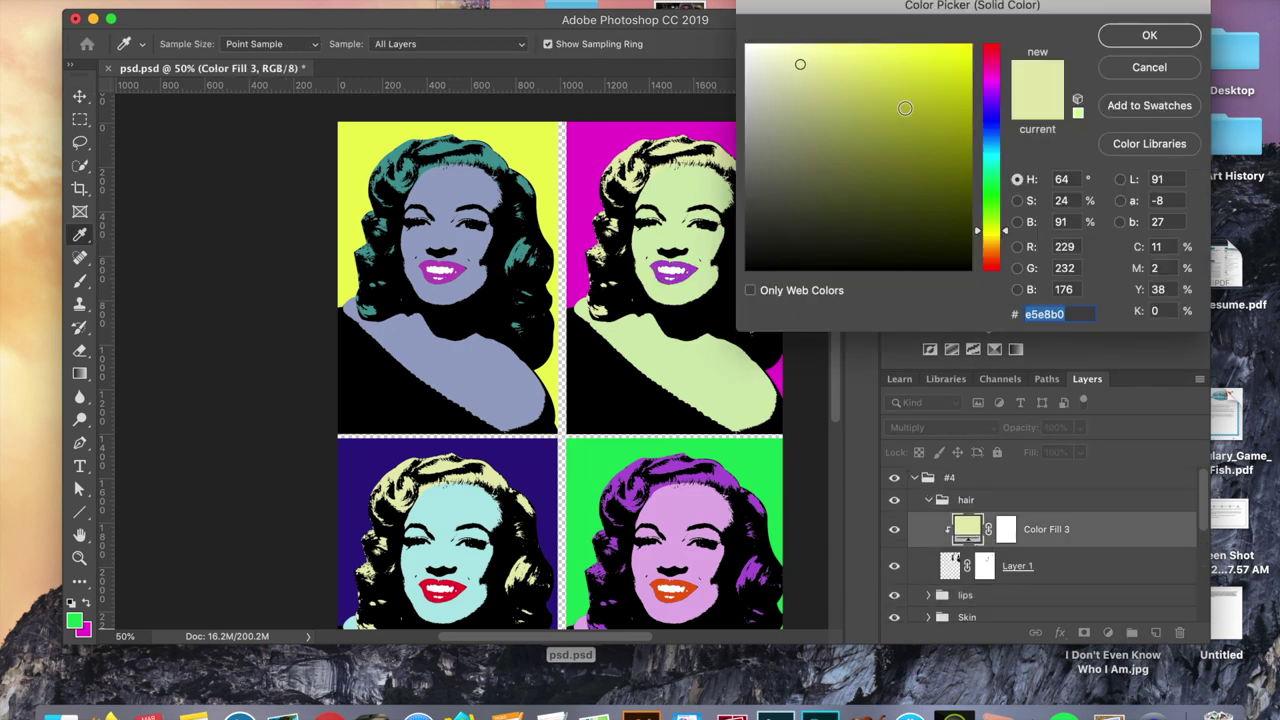
left_click_drag(888, 54, 883, 131)
left_click_drag(1008, 252, 1008, 238)
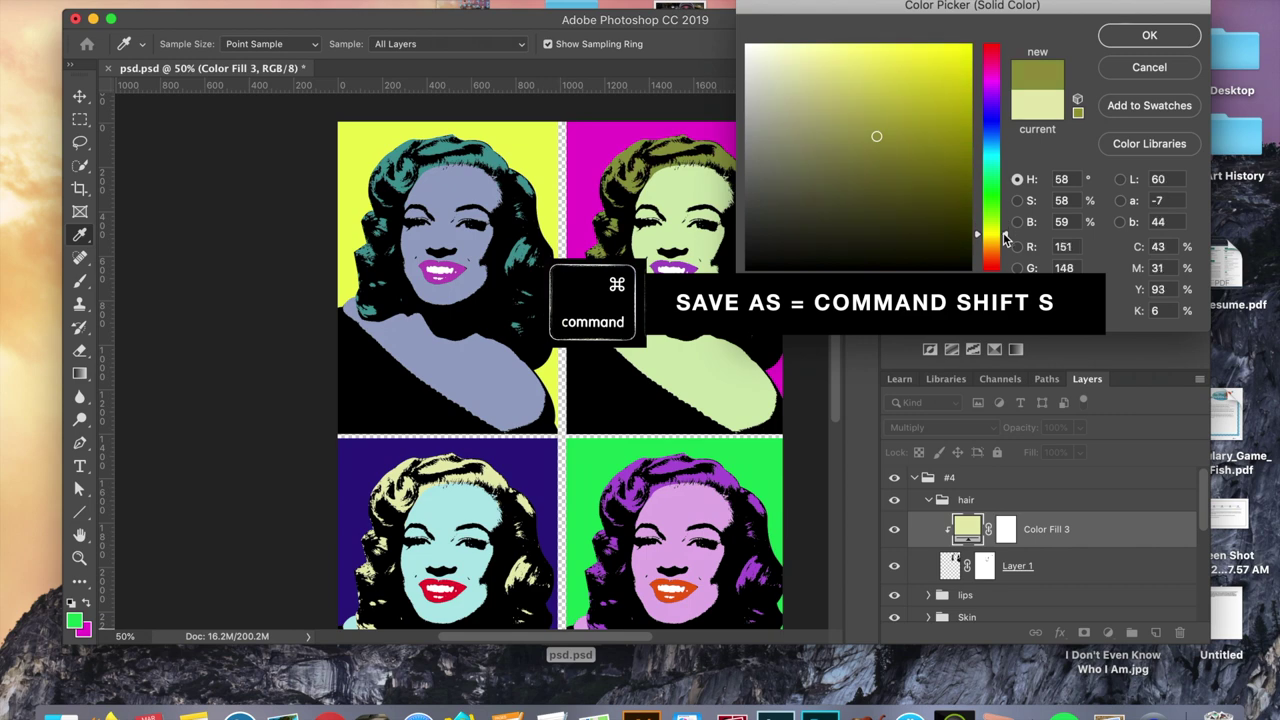
left_click(946, 58)
left_click(1149, 35)
key("super+minus")
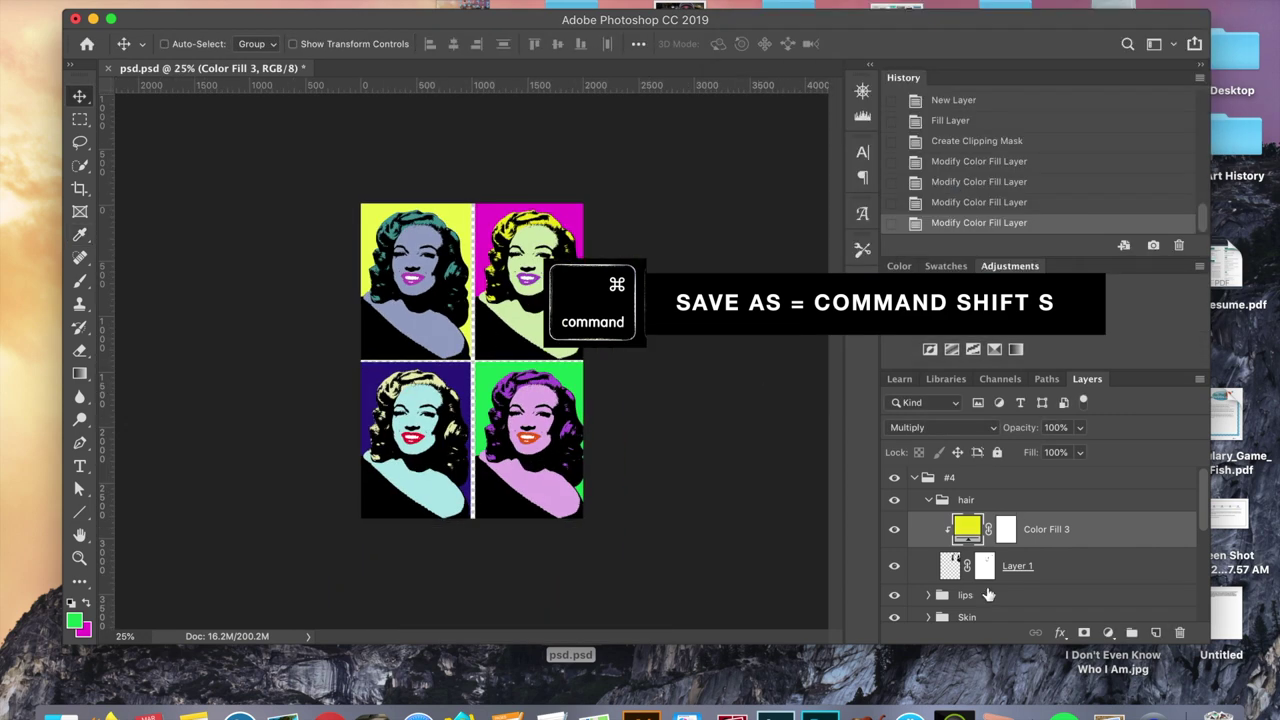
- Collapse the "#4" group and save the layered document to the Desktop in Photoshop format as pop-art.psd
left_click(913, 478)
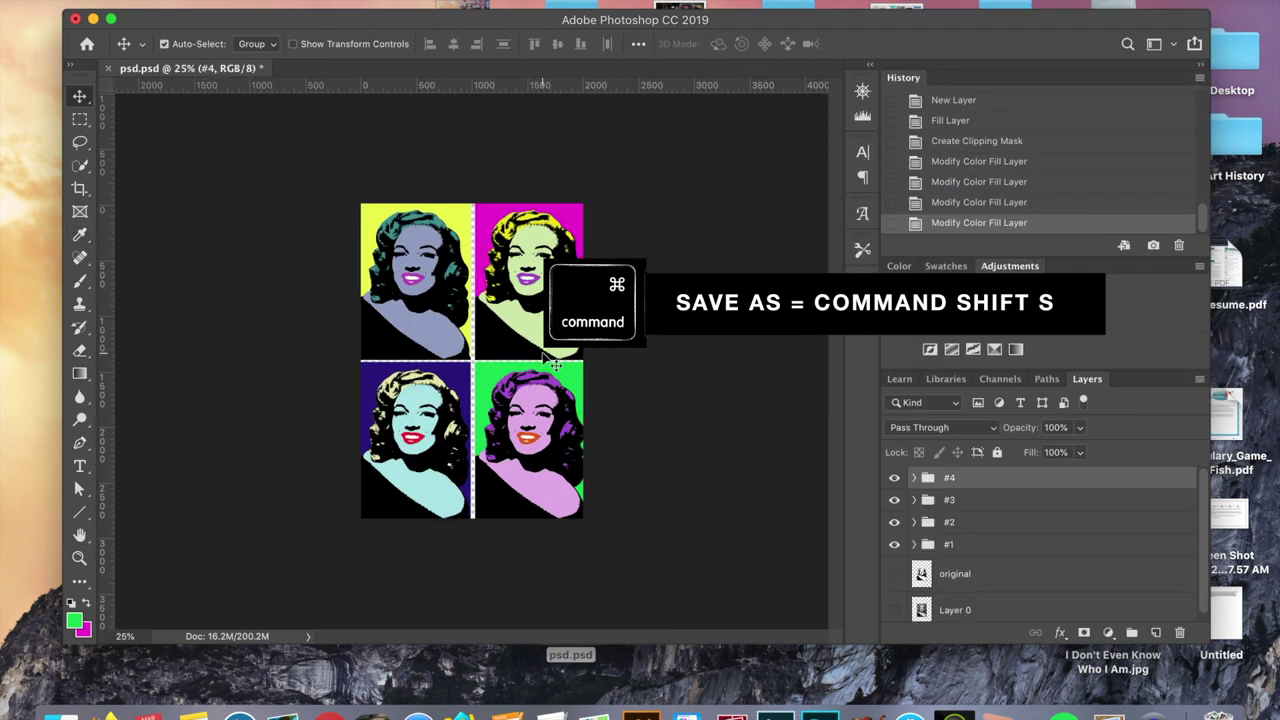
key("super+shift+s")
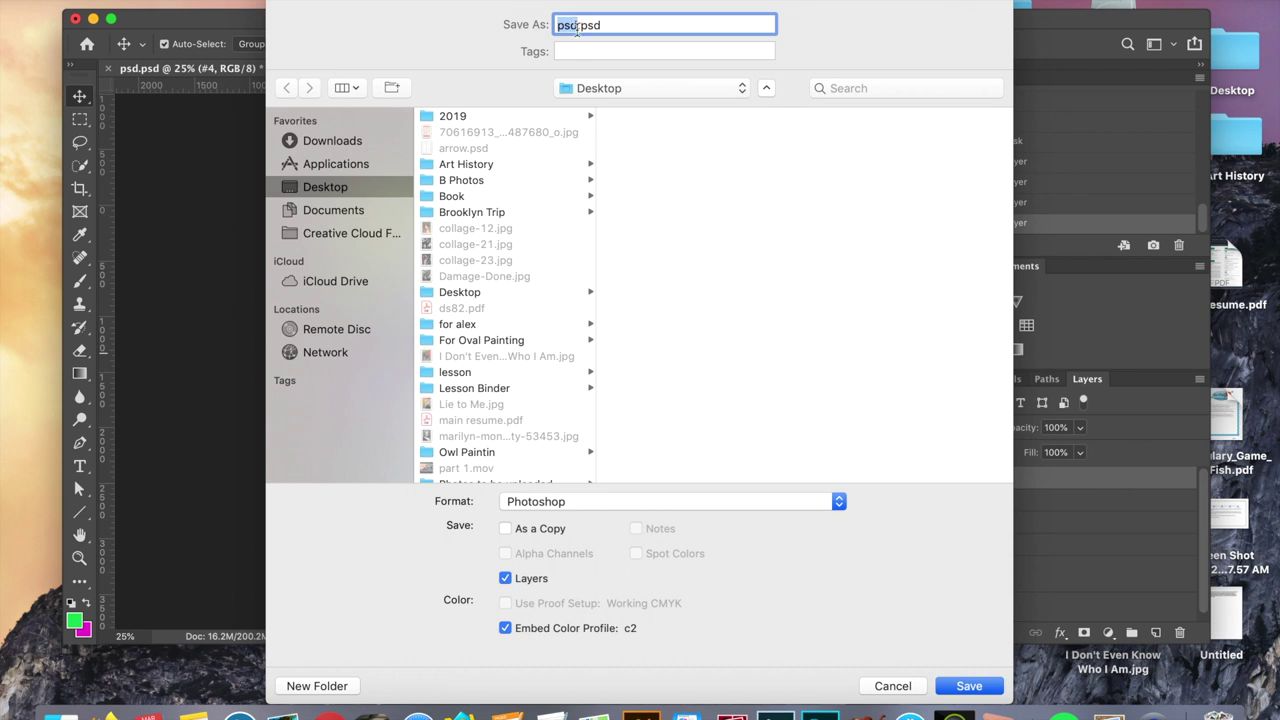
type("pop-a")
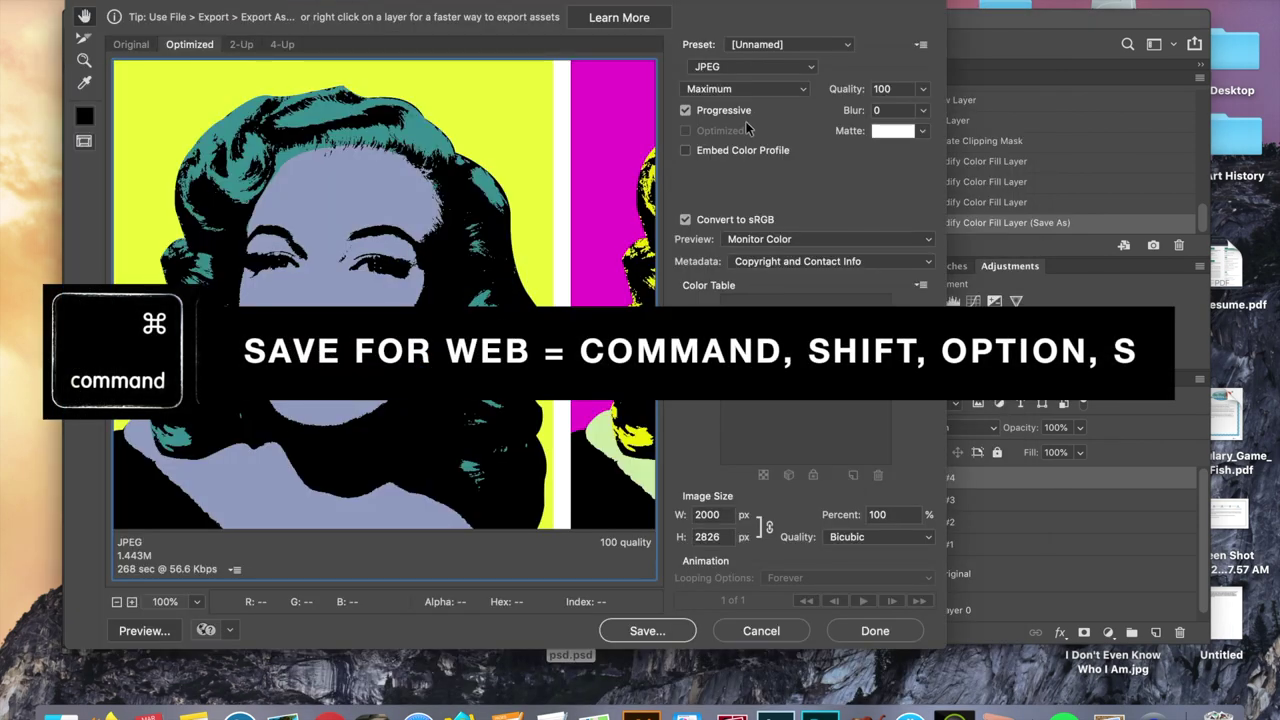
- Try PNG-24 as the file format in the Save for Web export settings
left_click(768, 70)
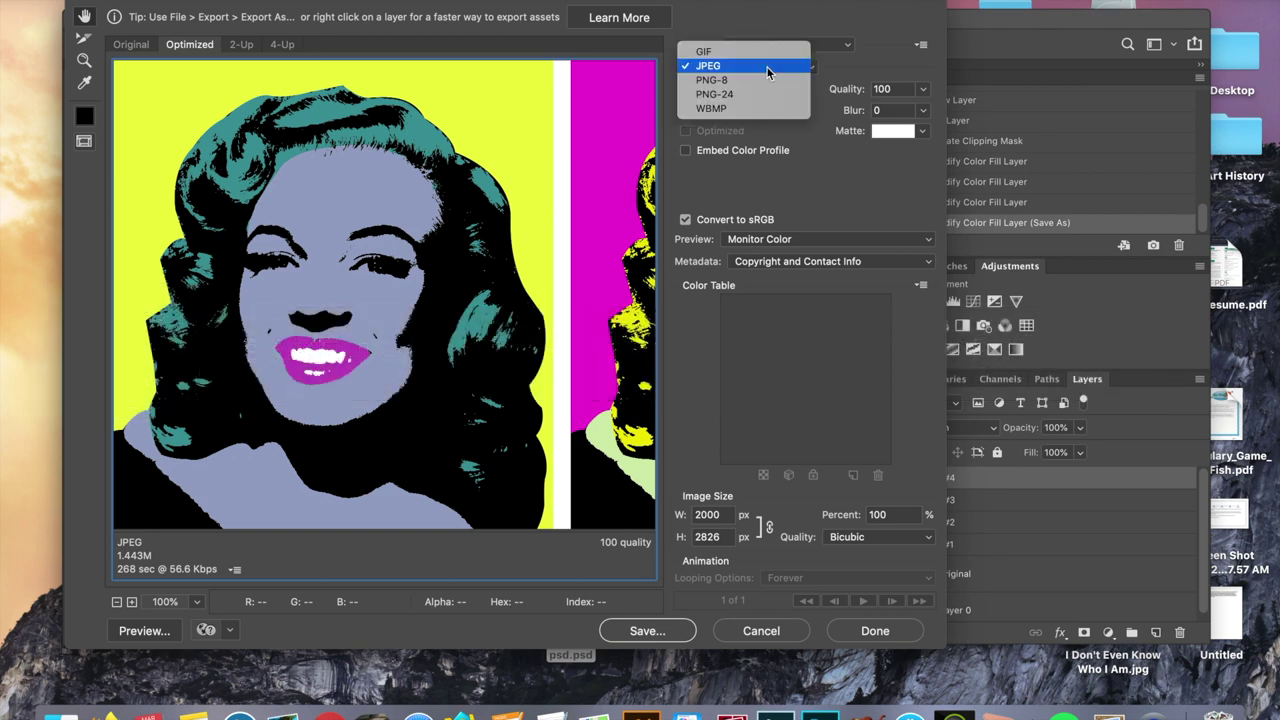
left_click(766, 66)
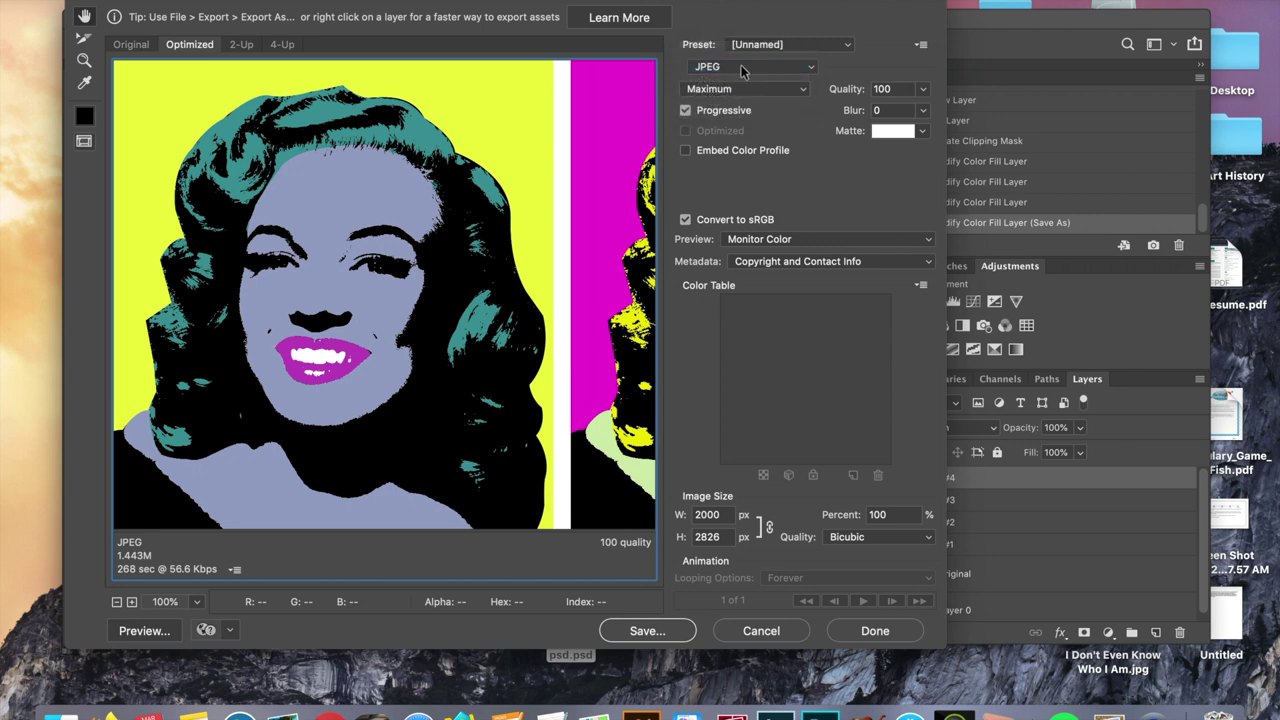
left_click(741, 68)
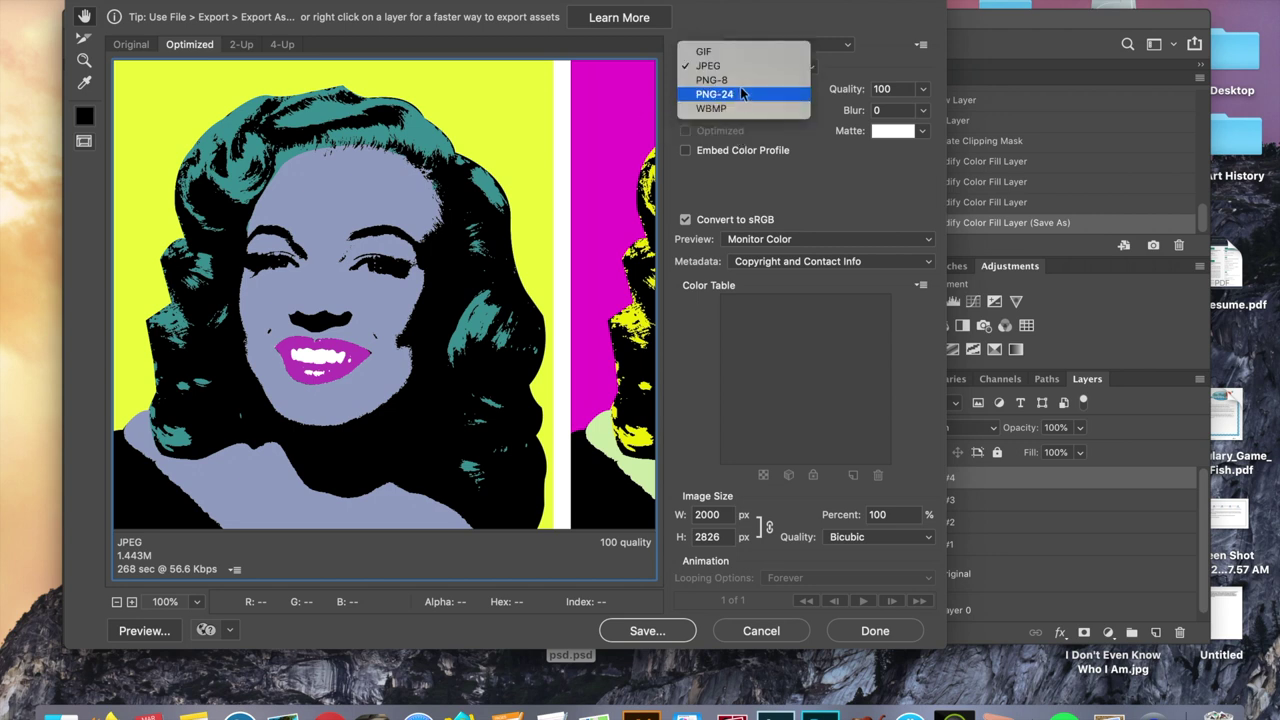
key("Escape")
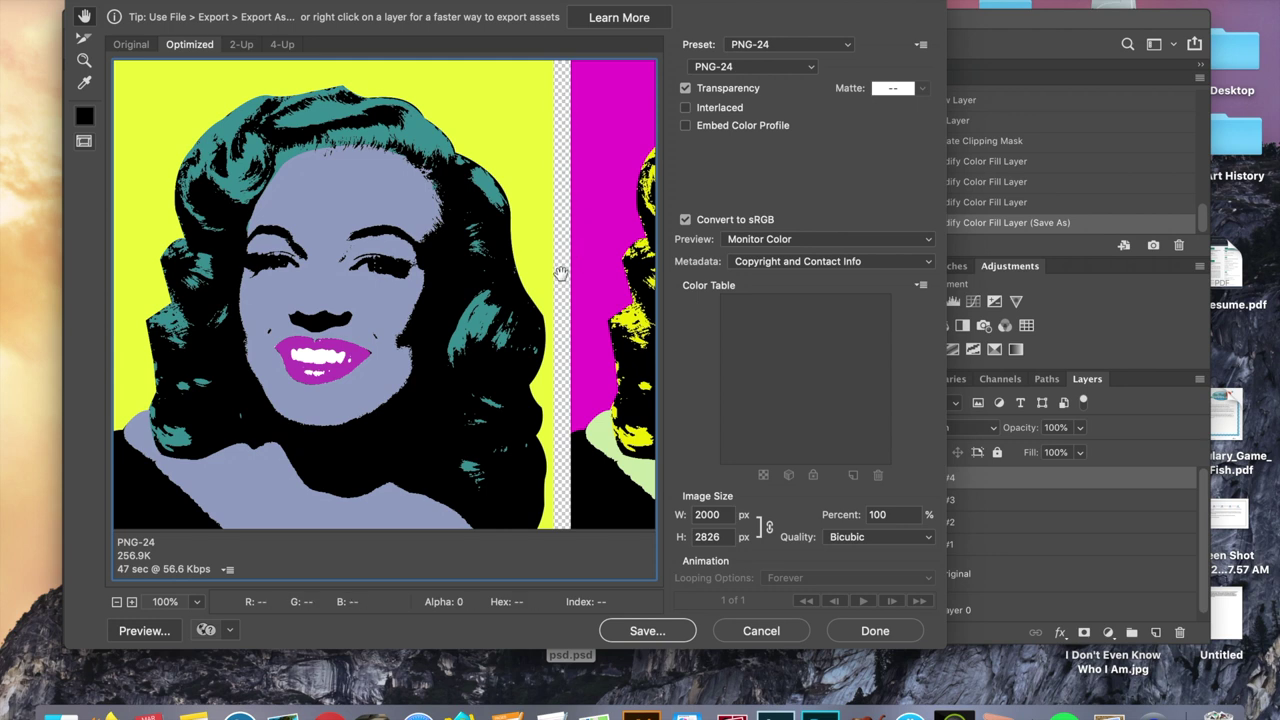
- Set the web export format to JPEG at maximum quality and save the image to the Desktop as pop-art.jpg
left_click(752, 66)
left_click(743, 44)
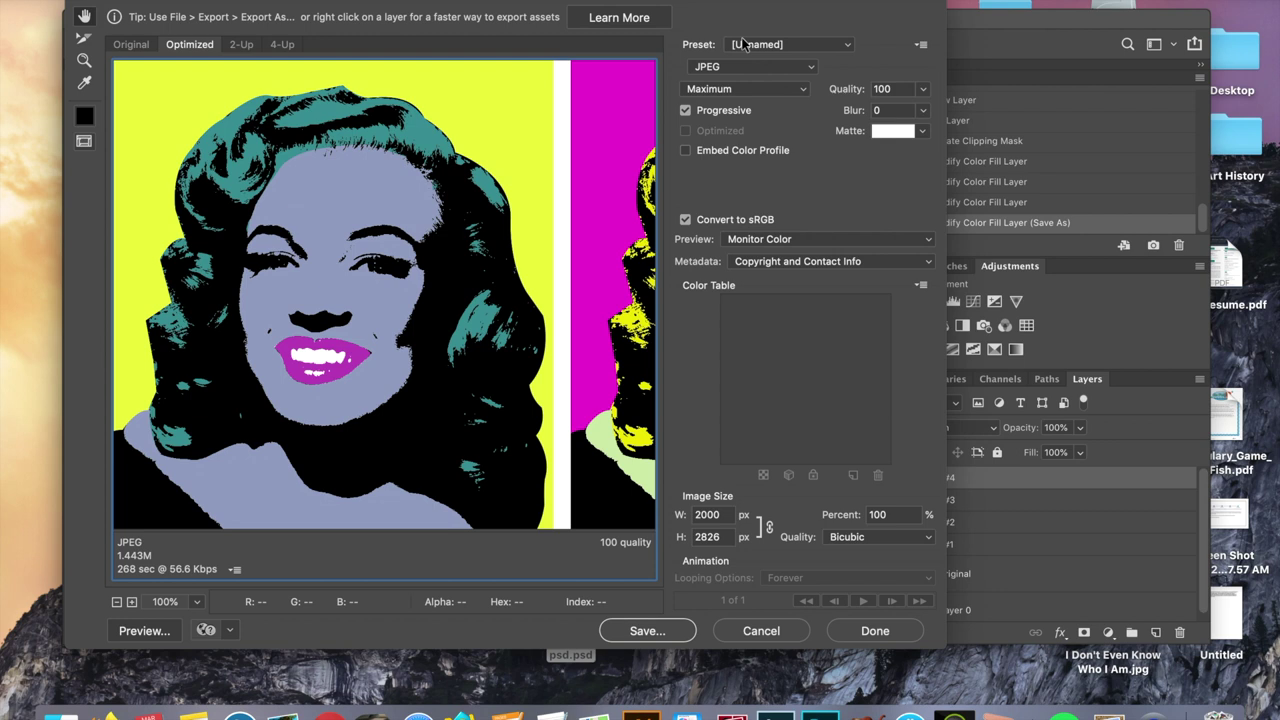
left_click(652, 634)
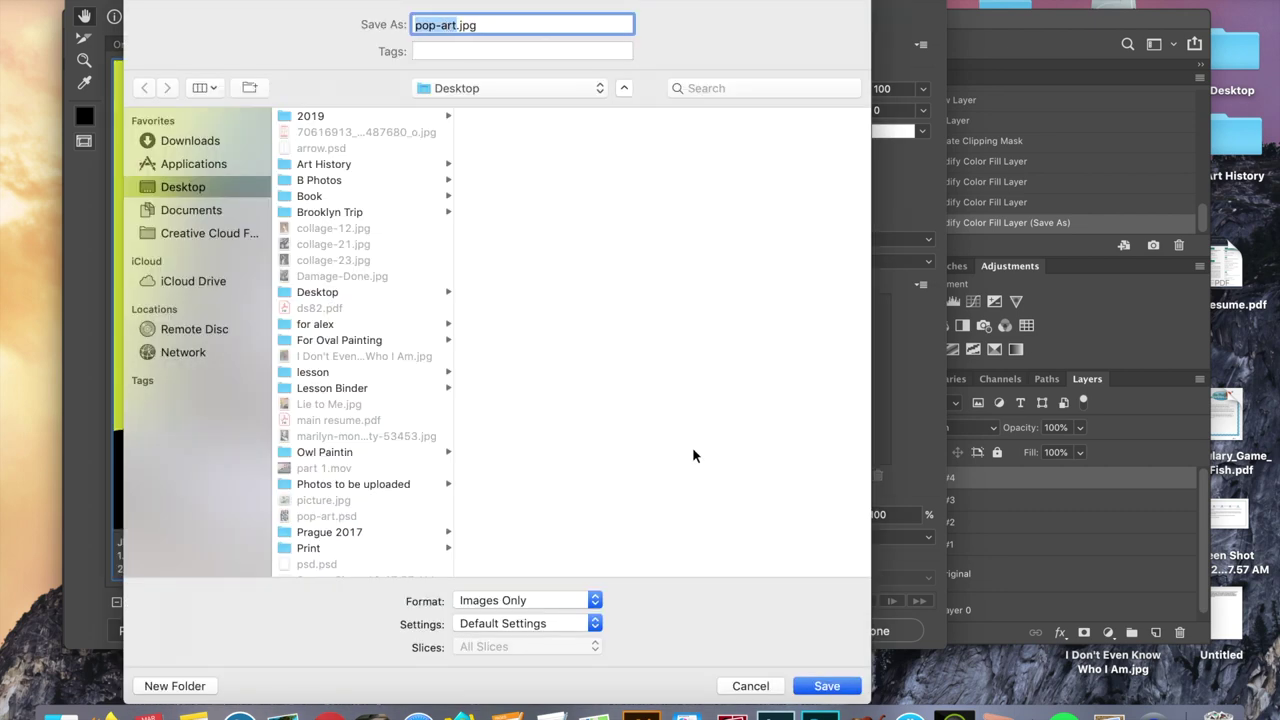
left_click(828, 688)
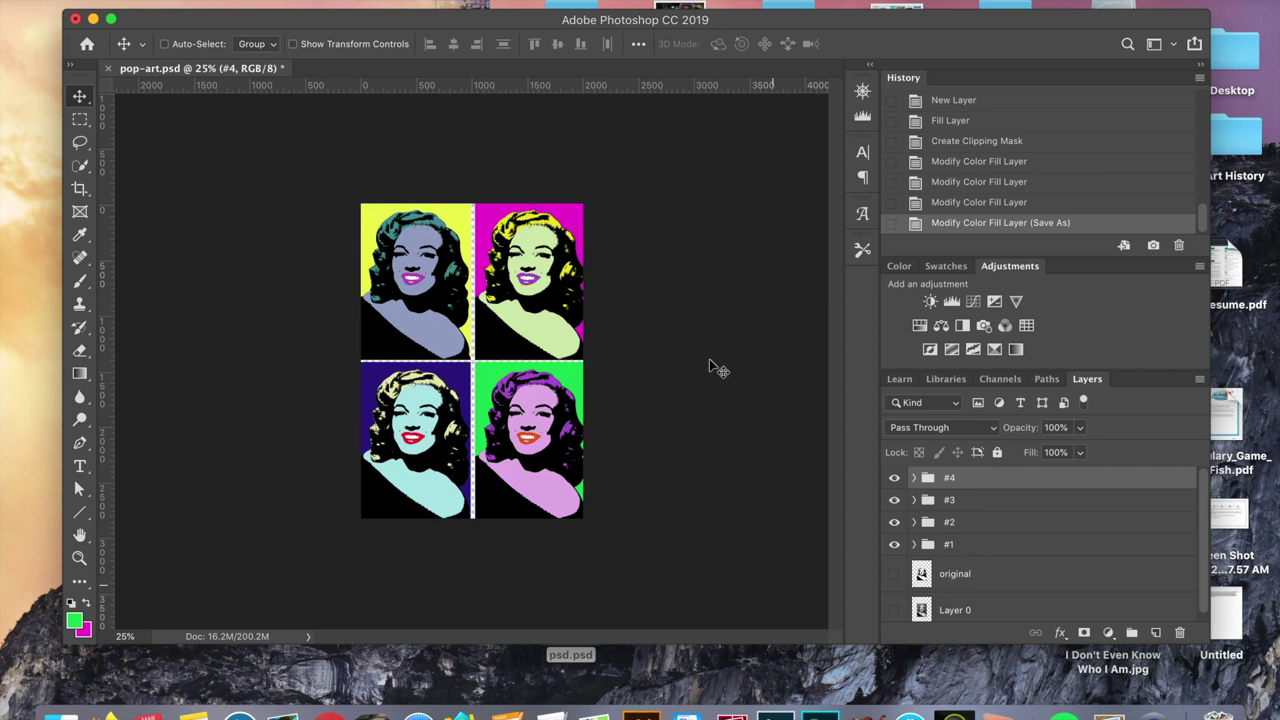